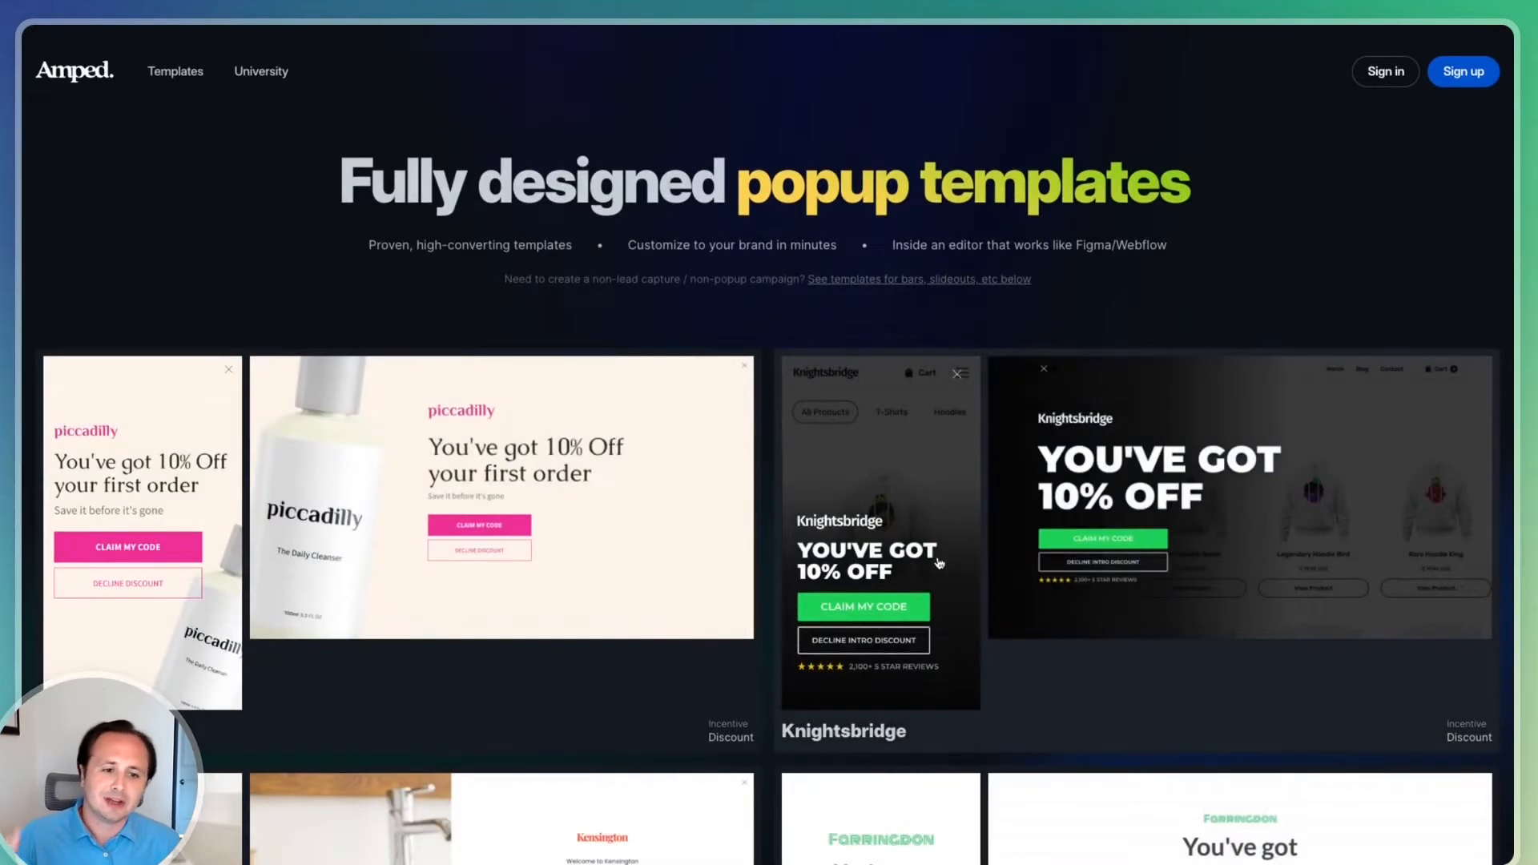
Start a Knightsbridge template build with legal-copy SMS consent and tap-to-text opt-in, and open it in the editor
{"action": "left_click", "coordinate": [935, 565]}
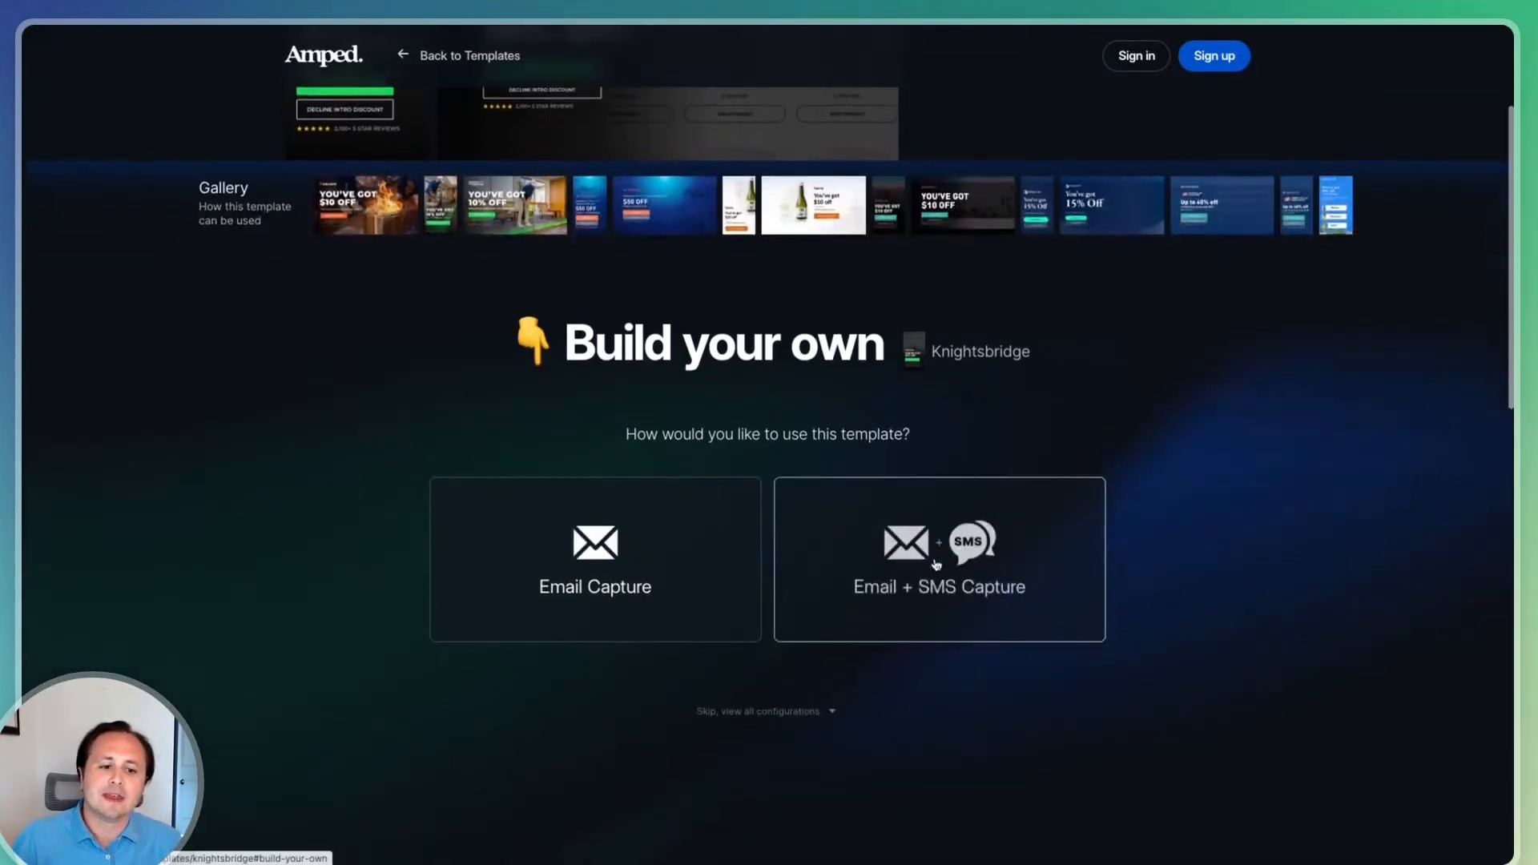
{"action": "left_click", "coordinate": [936, 565]}
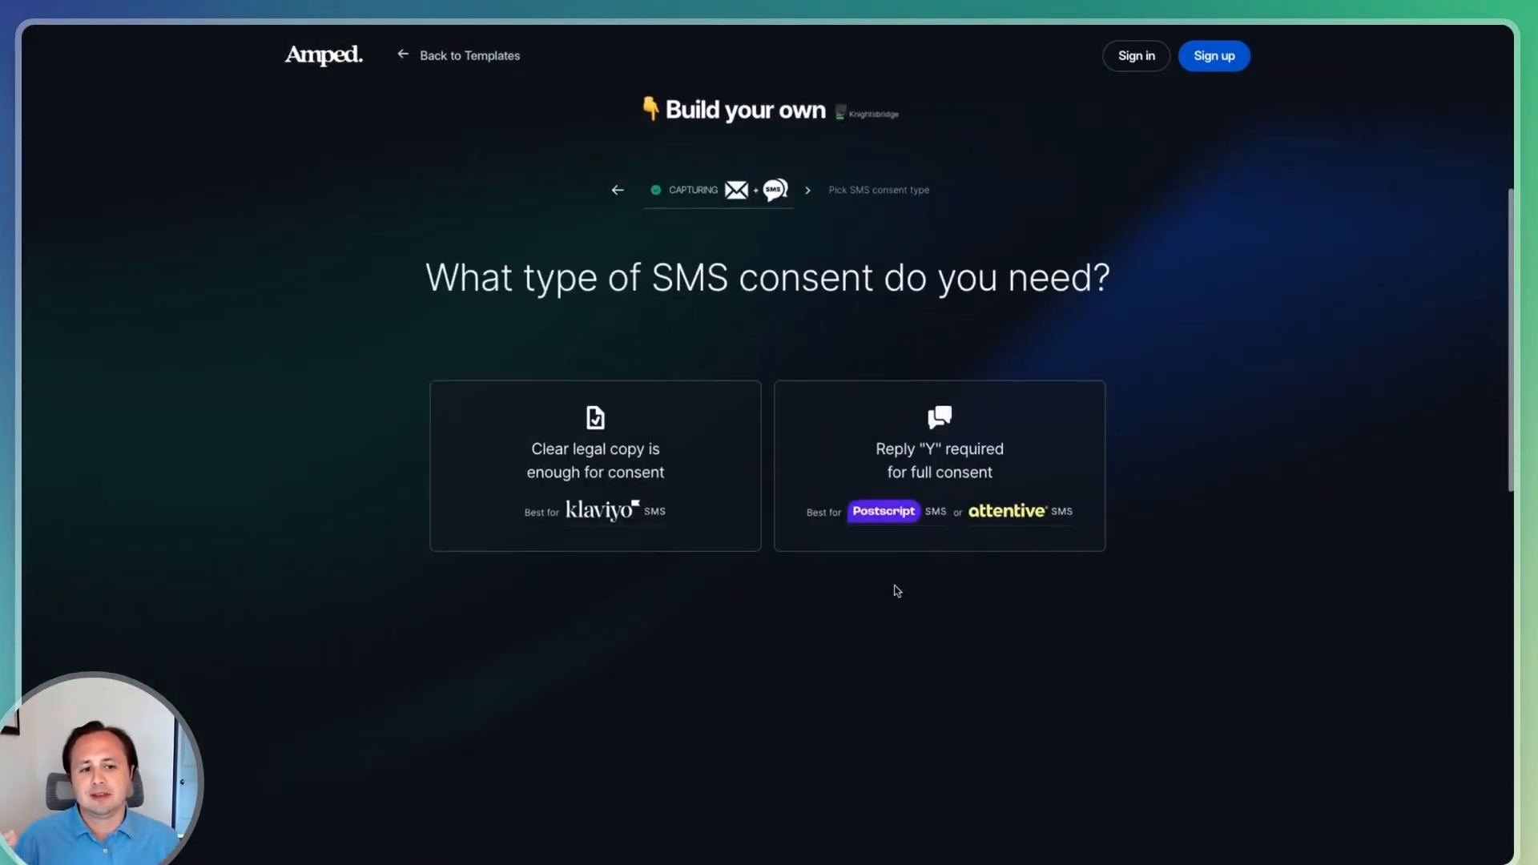
{"action": "left_click", "coordinate": [633, 472]}
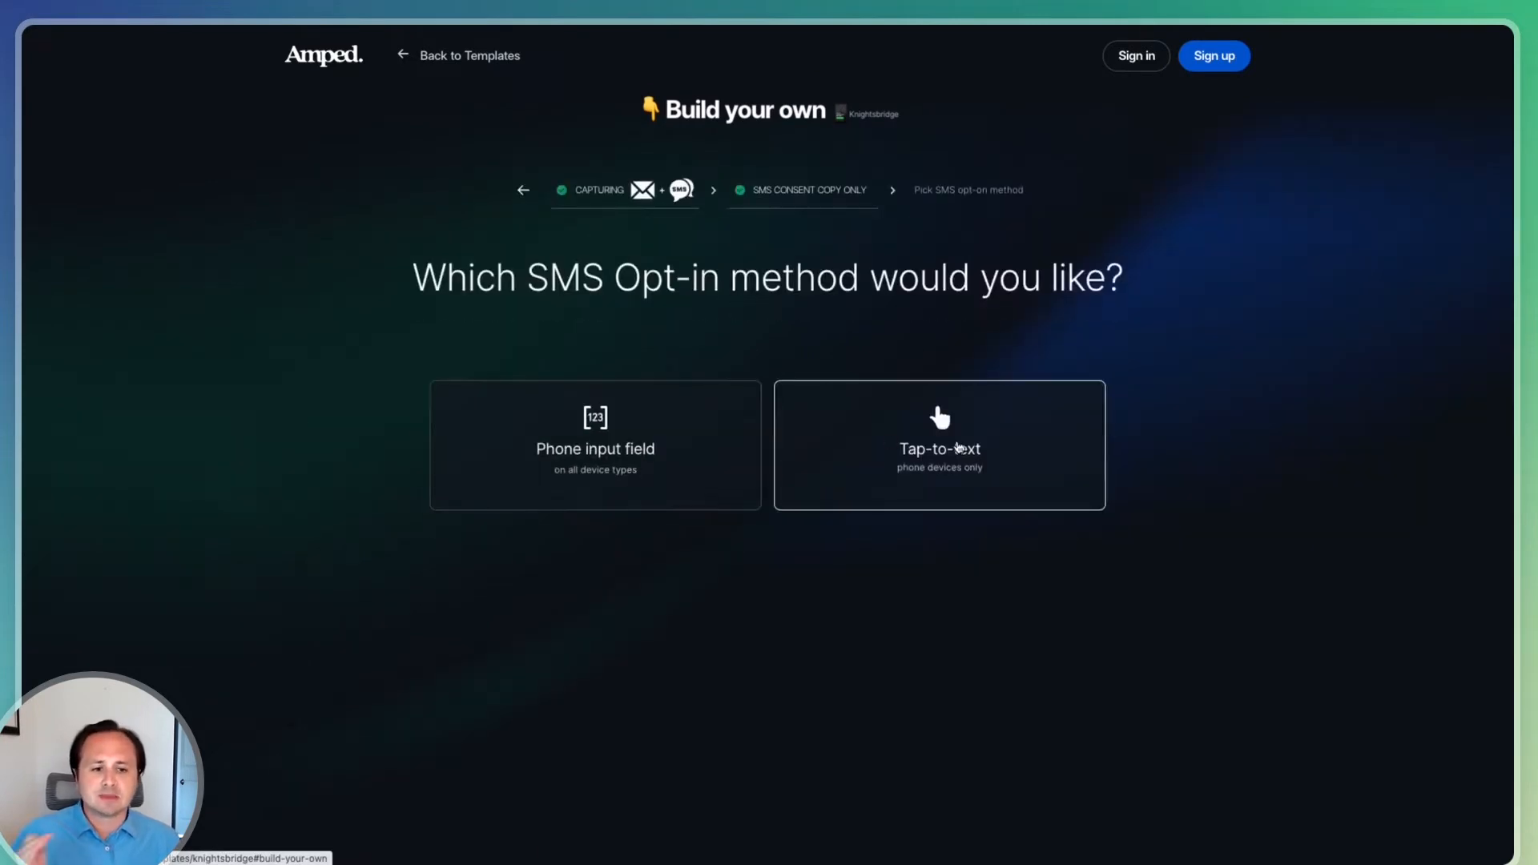
{"action": "left_click", "coordinate": [954, 447]}
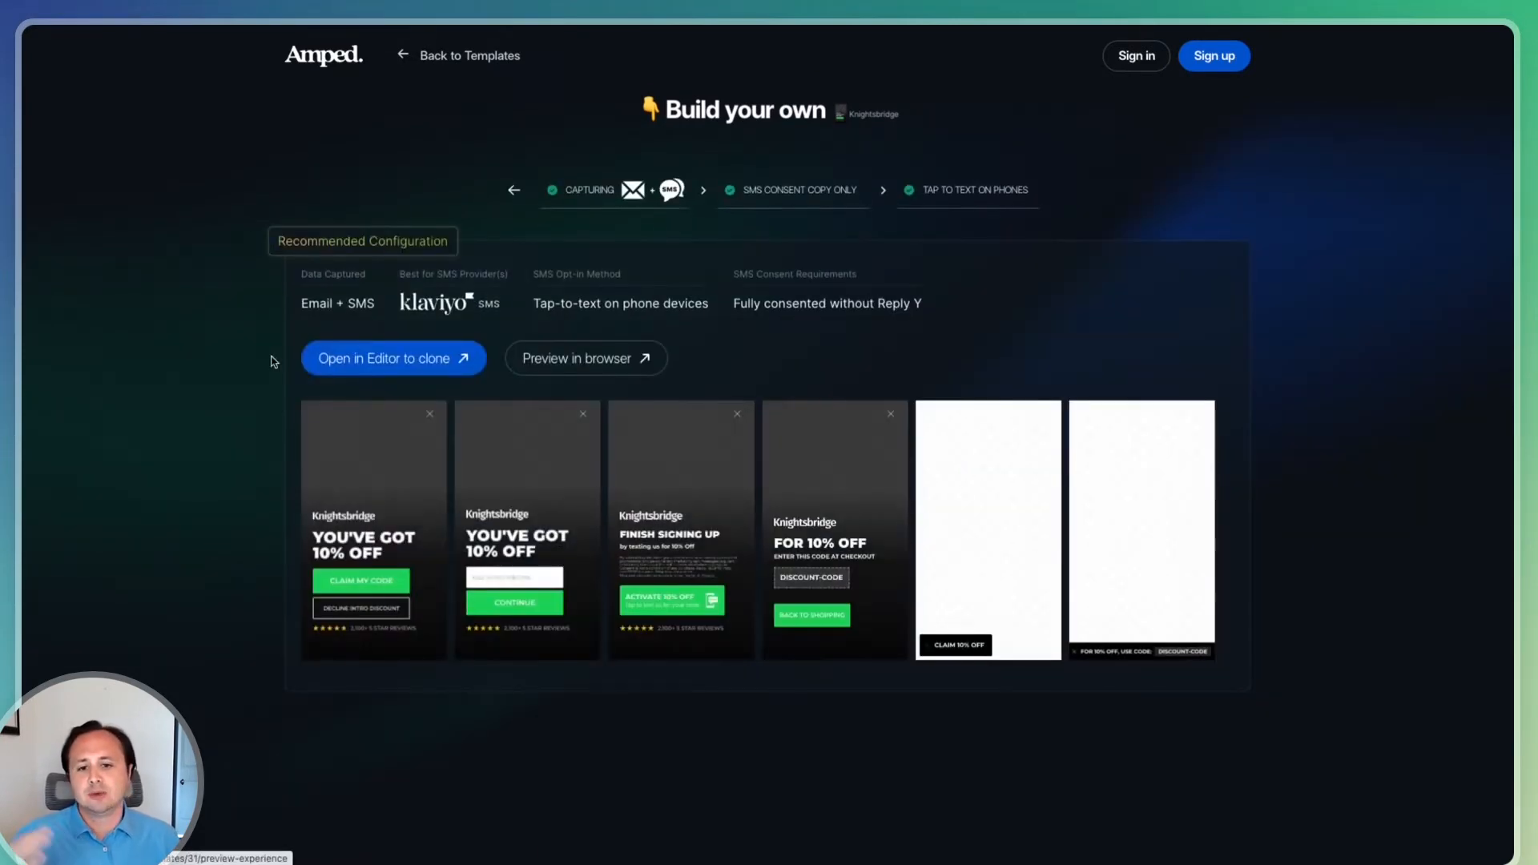
{"action": "left_click", "coordinate": [418, 360]}
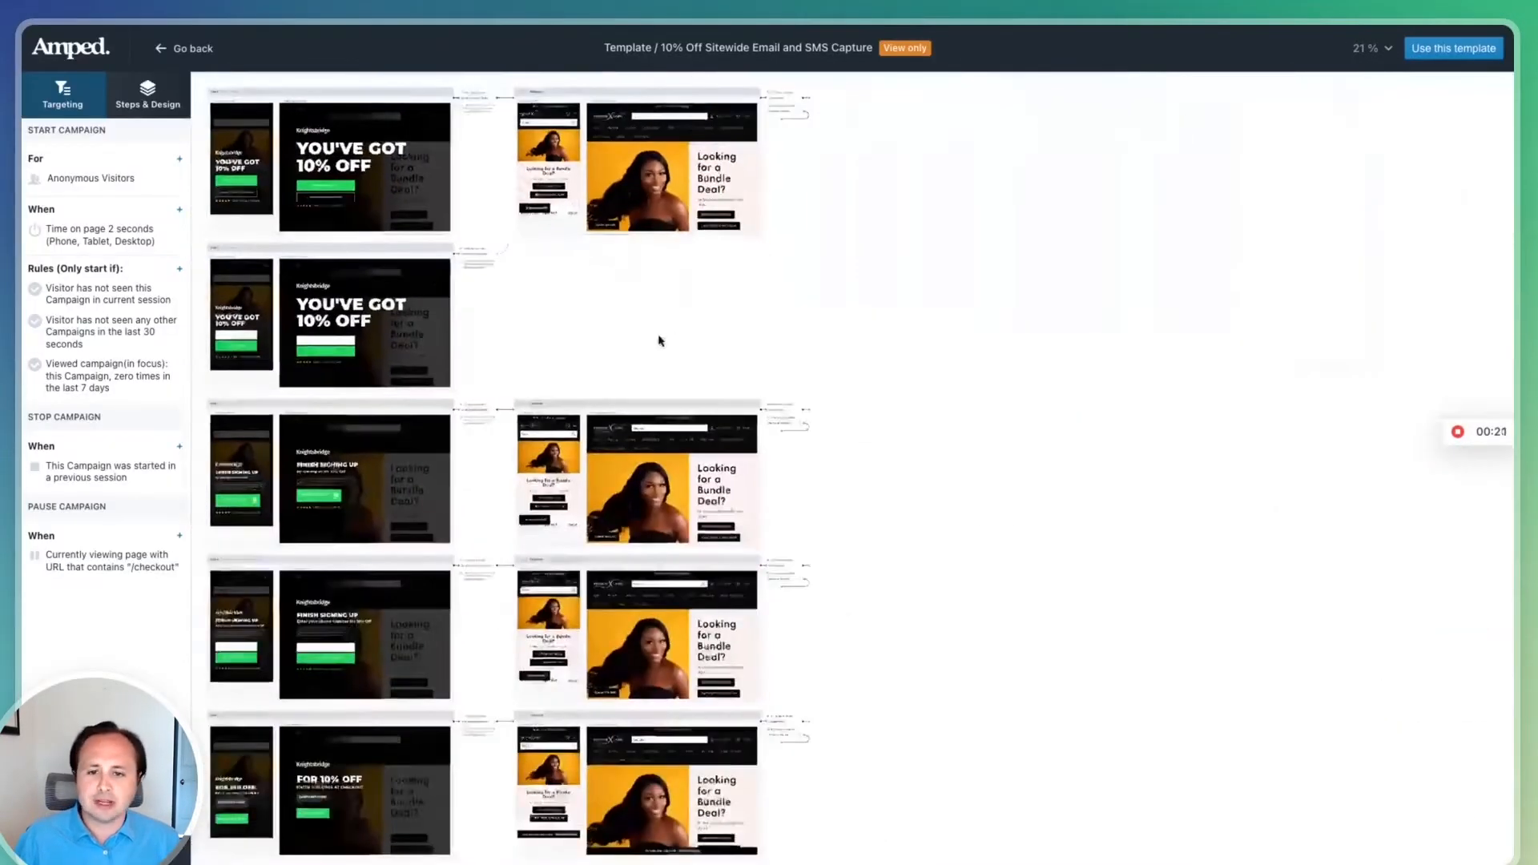
Review the Circle Design variation's popup steps and its primary call-to-action button in the editor
{"action": "left_click", "coordinate": [246, 507]}
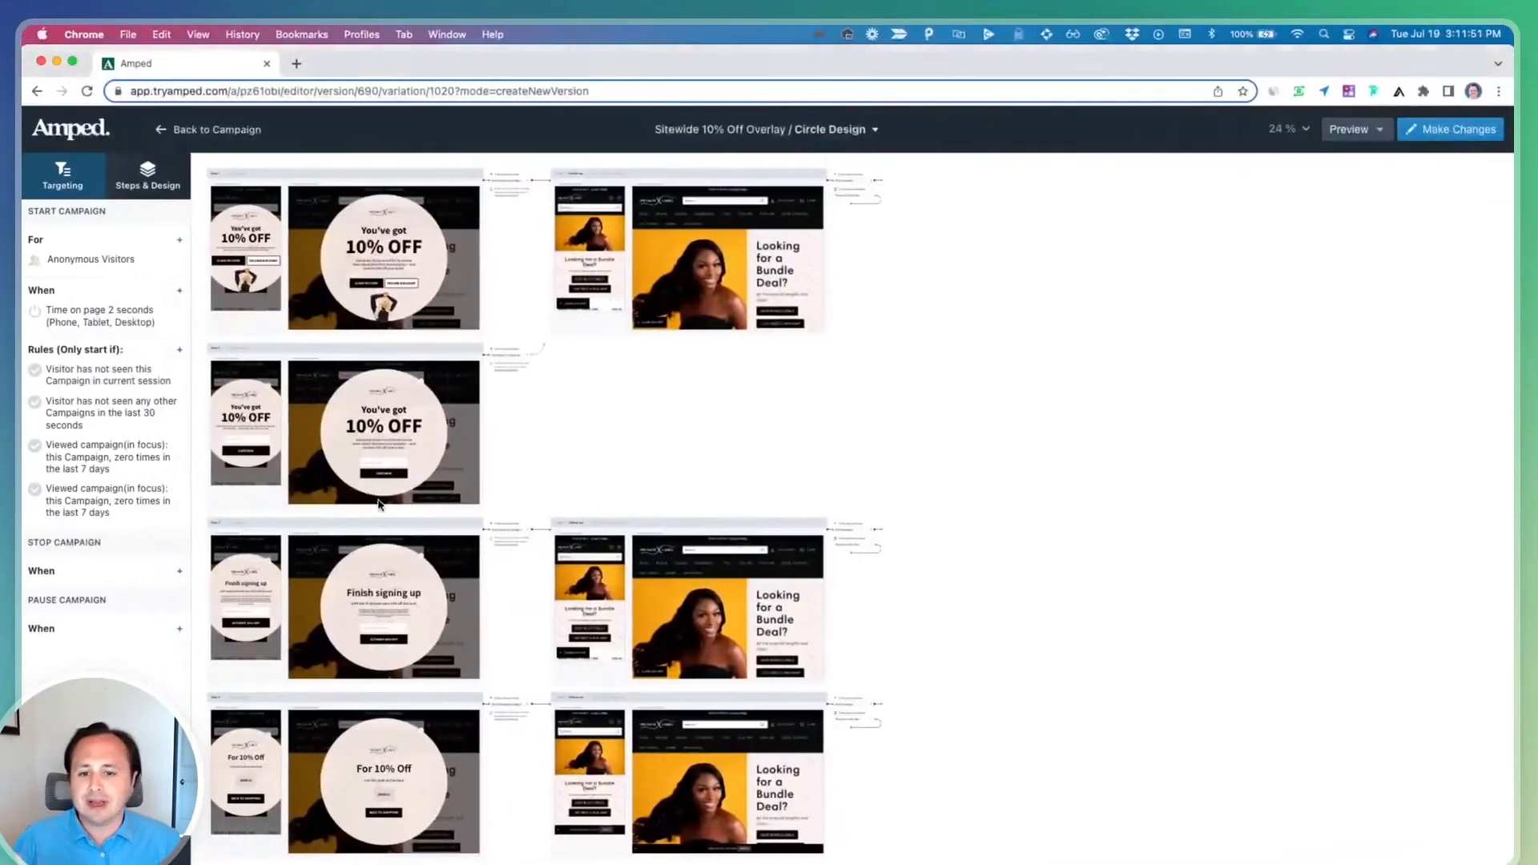
{"action": "scroll", "coordinate": [270, 320], "scroll_direction": "up", "scroll_amount": 5}
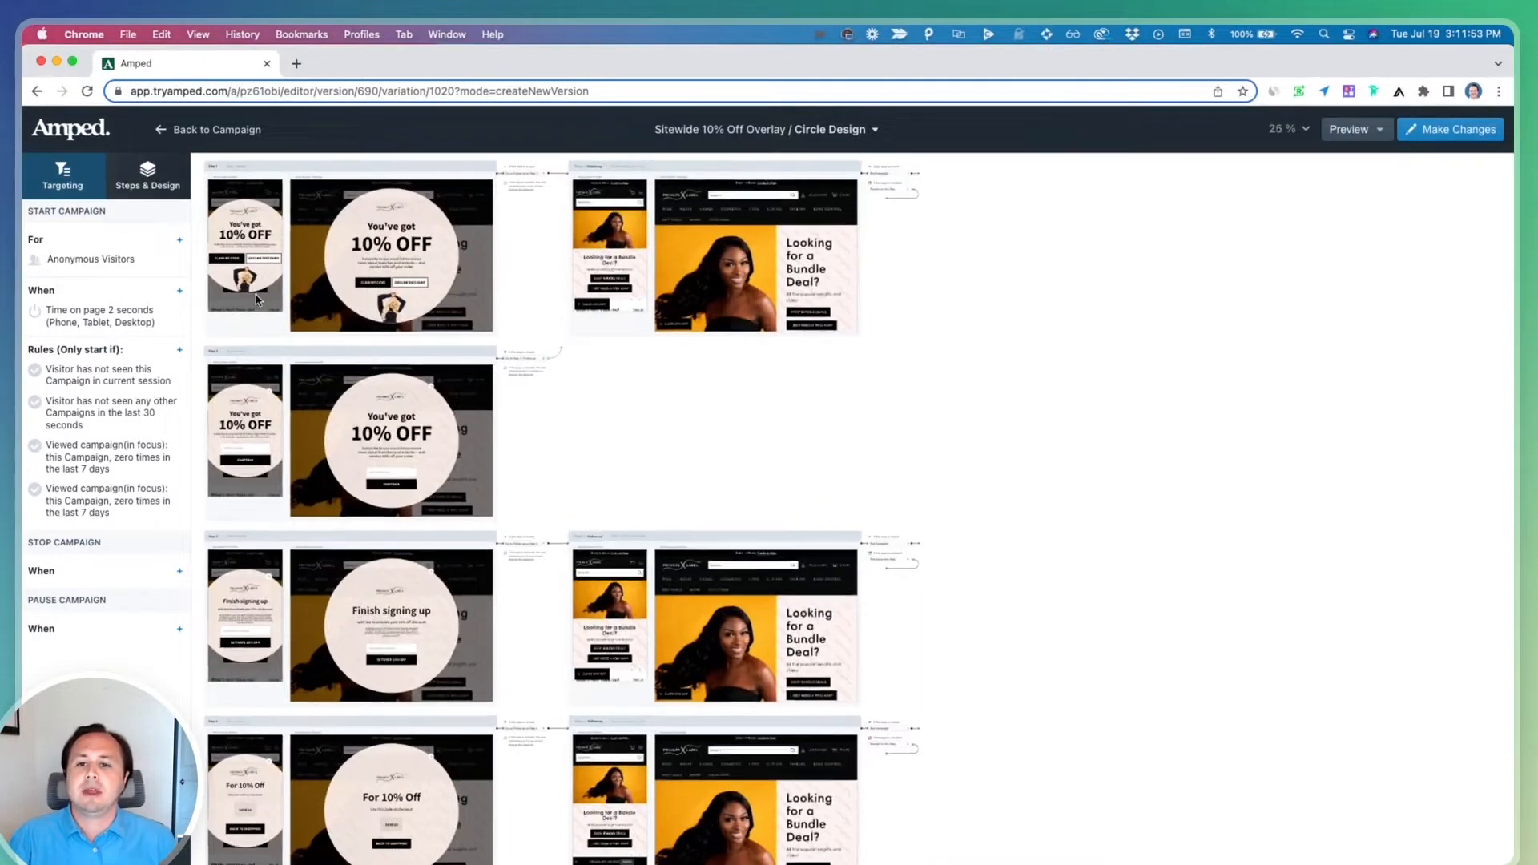
{"action": "scroll", "coordinate": [269, 320], "scroll_direction": "left", "scroll_amount": 2}
{"action": "scroll", "coordinate": [403, 568], "scroll_direction": "down", "scroll_amount": 3}
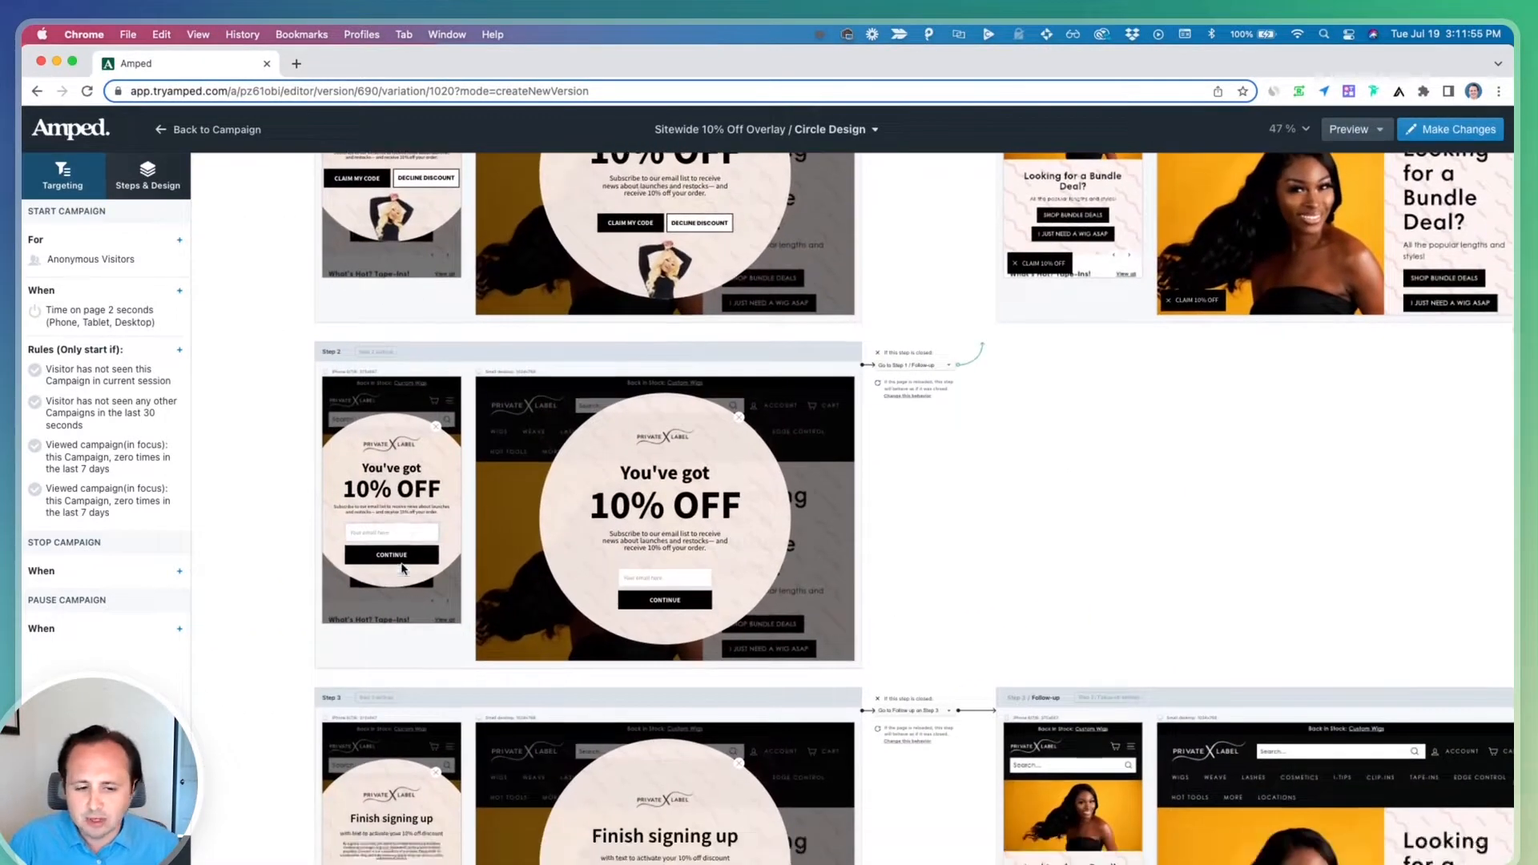
{"action": "scroll", "coordinate": [439, 641], "scroll_direction": "down", "scroll_amount": 3}
{"action": "scroll", "coordinate": [439, 656], "scroll_direction": "down", "scroll_amount": 2}
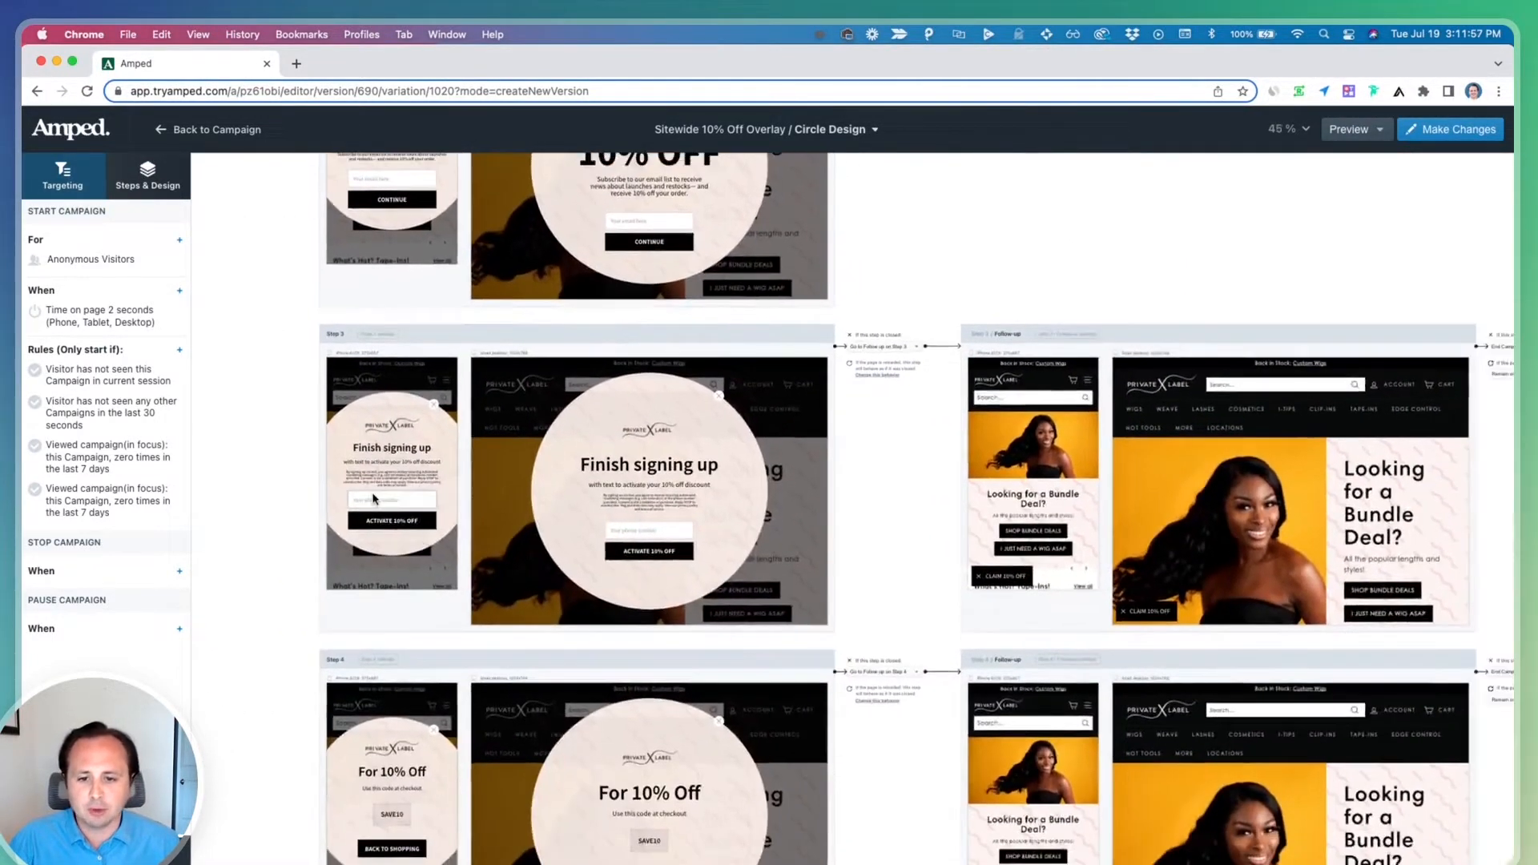
{"action": "scroll", "coordinate": [370, 498], "scroll_direction": "up", "scroll_amount": 3}
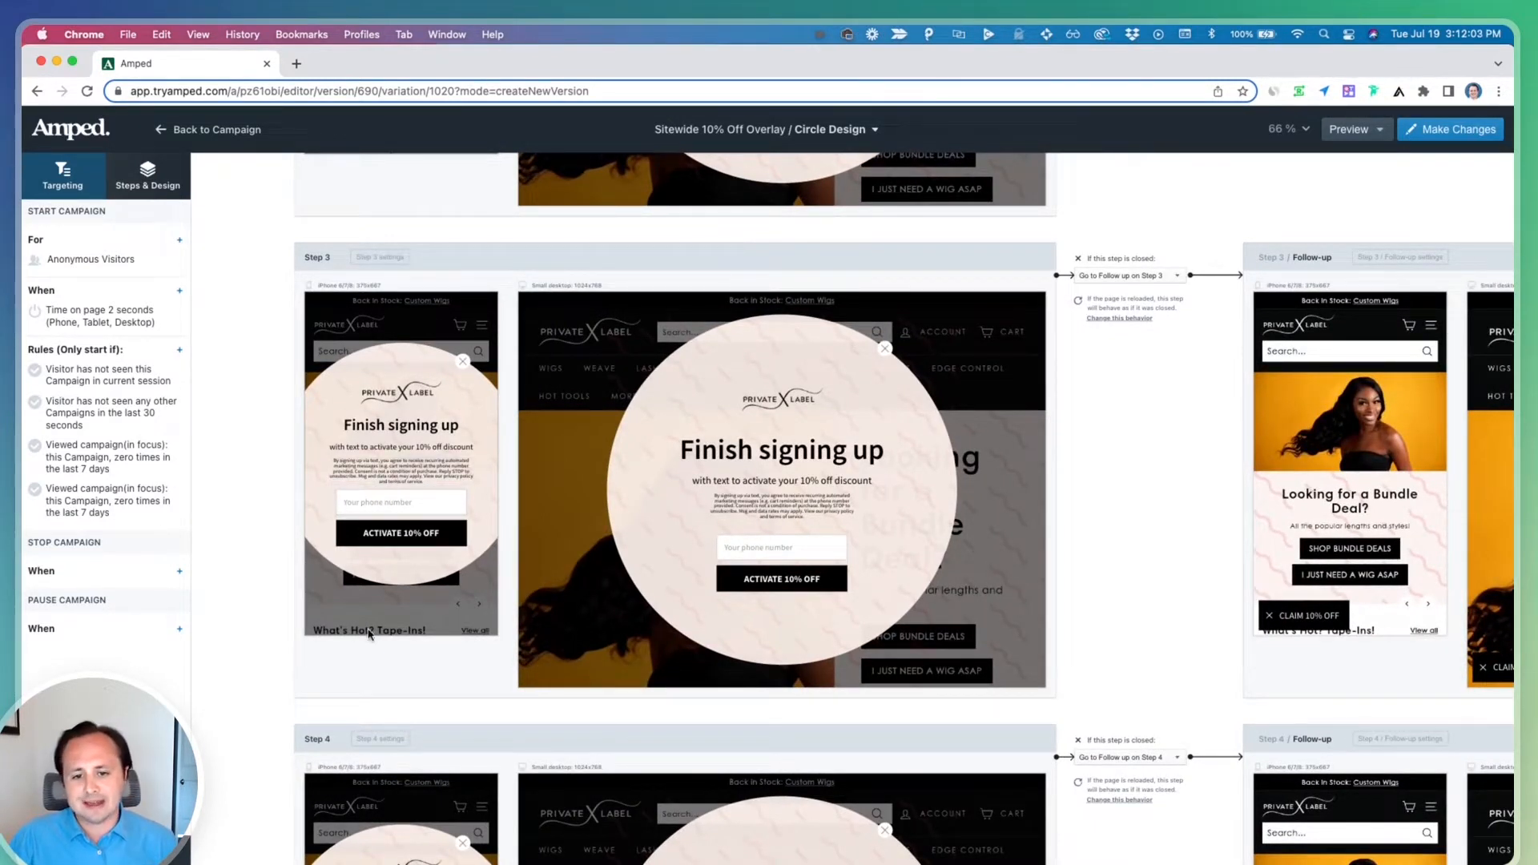
{"action": "scroll", "coordinate": [350, 625], "scroll_direction": "up", "scroll_amount": 5}
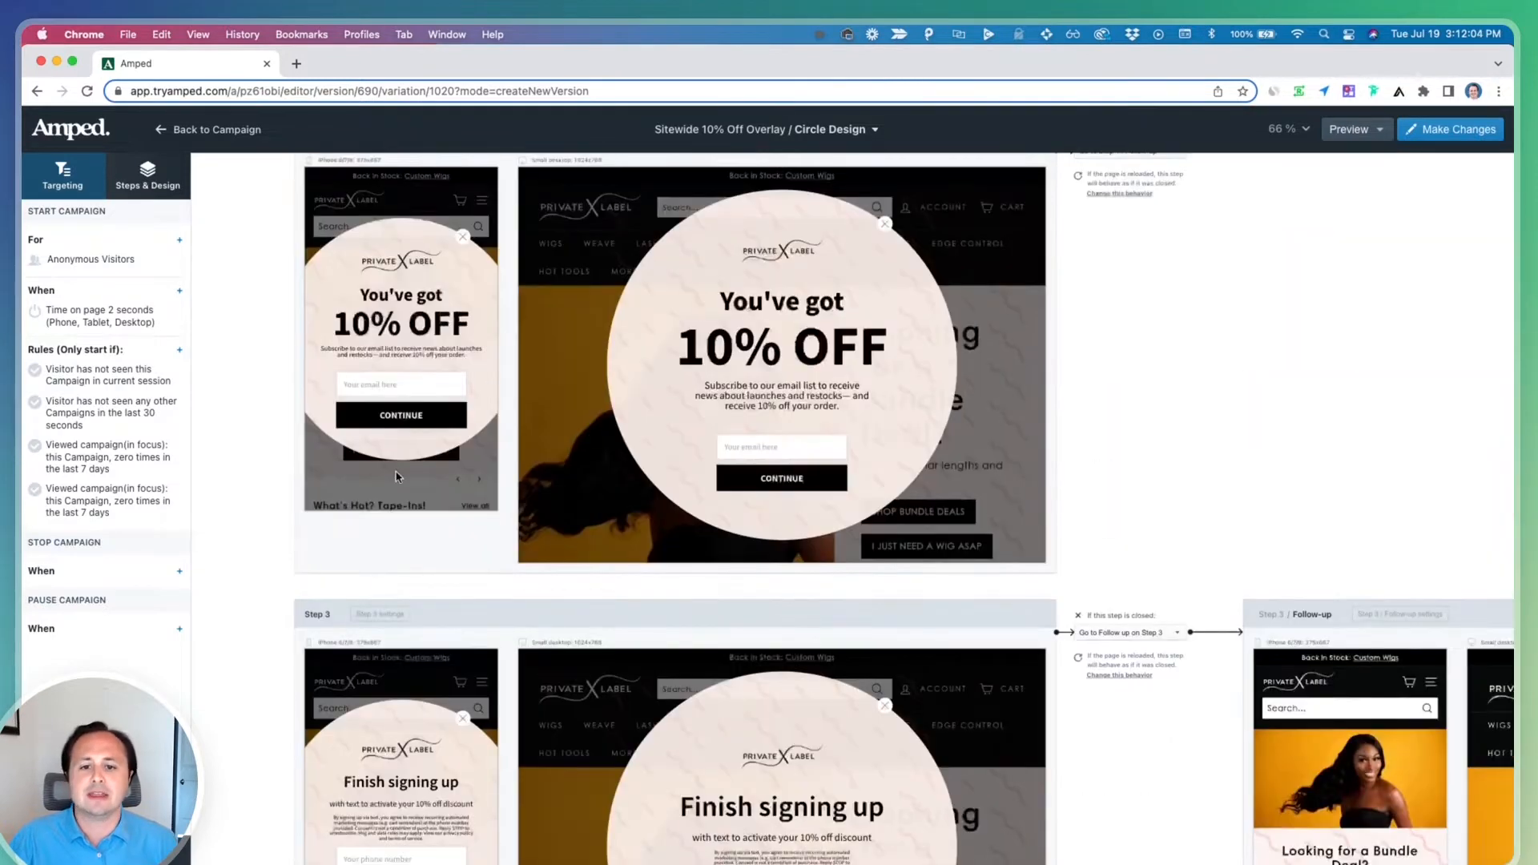
{"action": "left_click", "coordinate": [441, 427]}
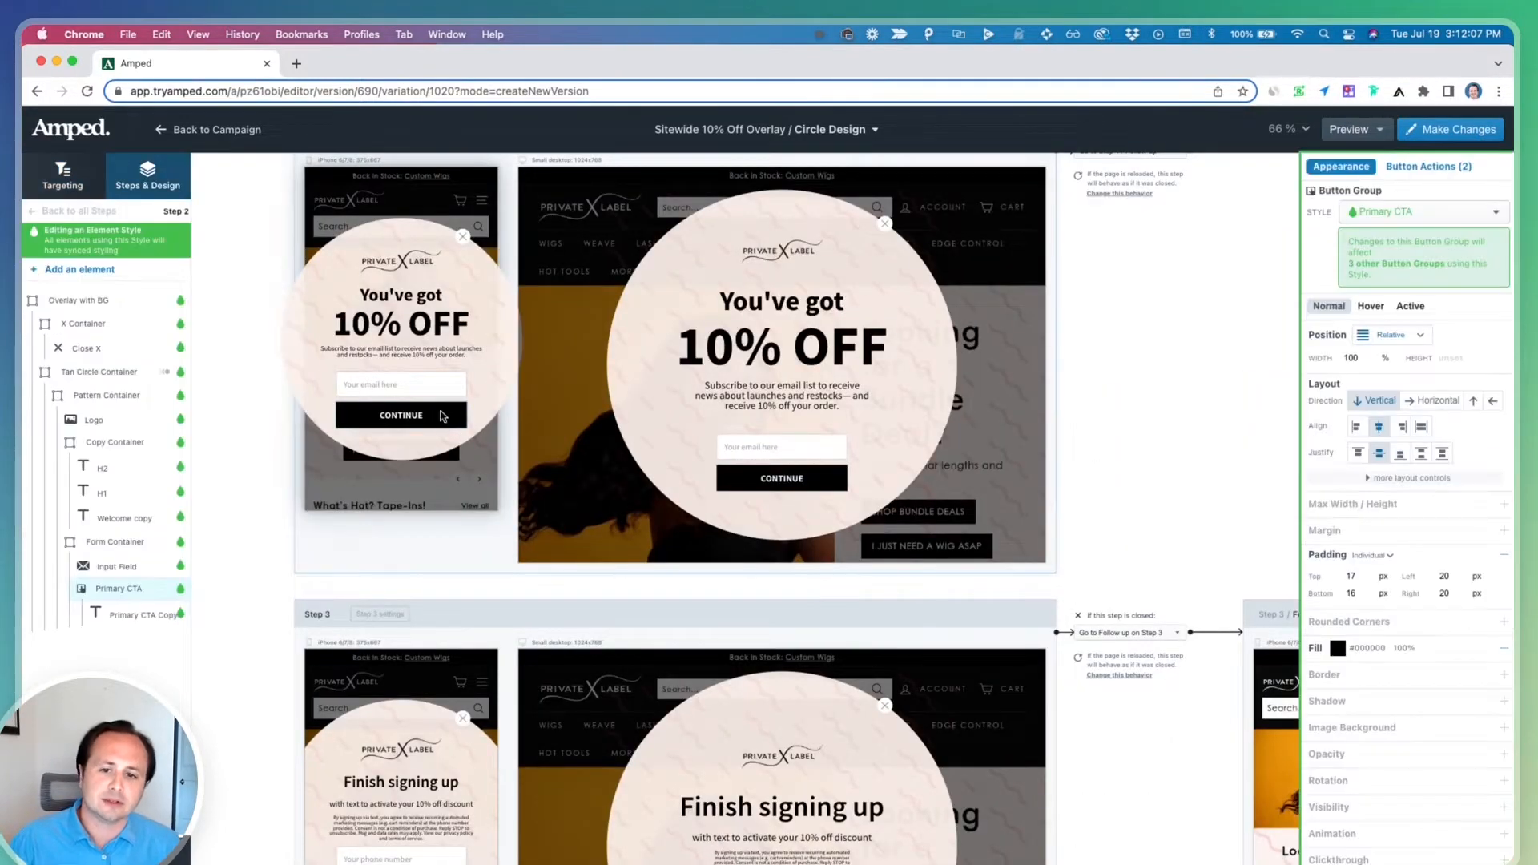
{"action": "scroll", "coordinate": [446, 425], "scroll_direction": "down", "scroll_amount": 3}
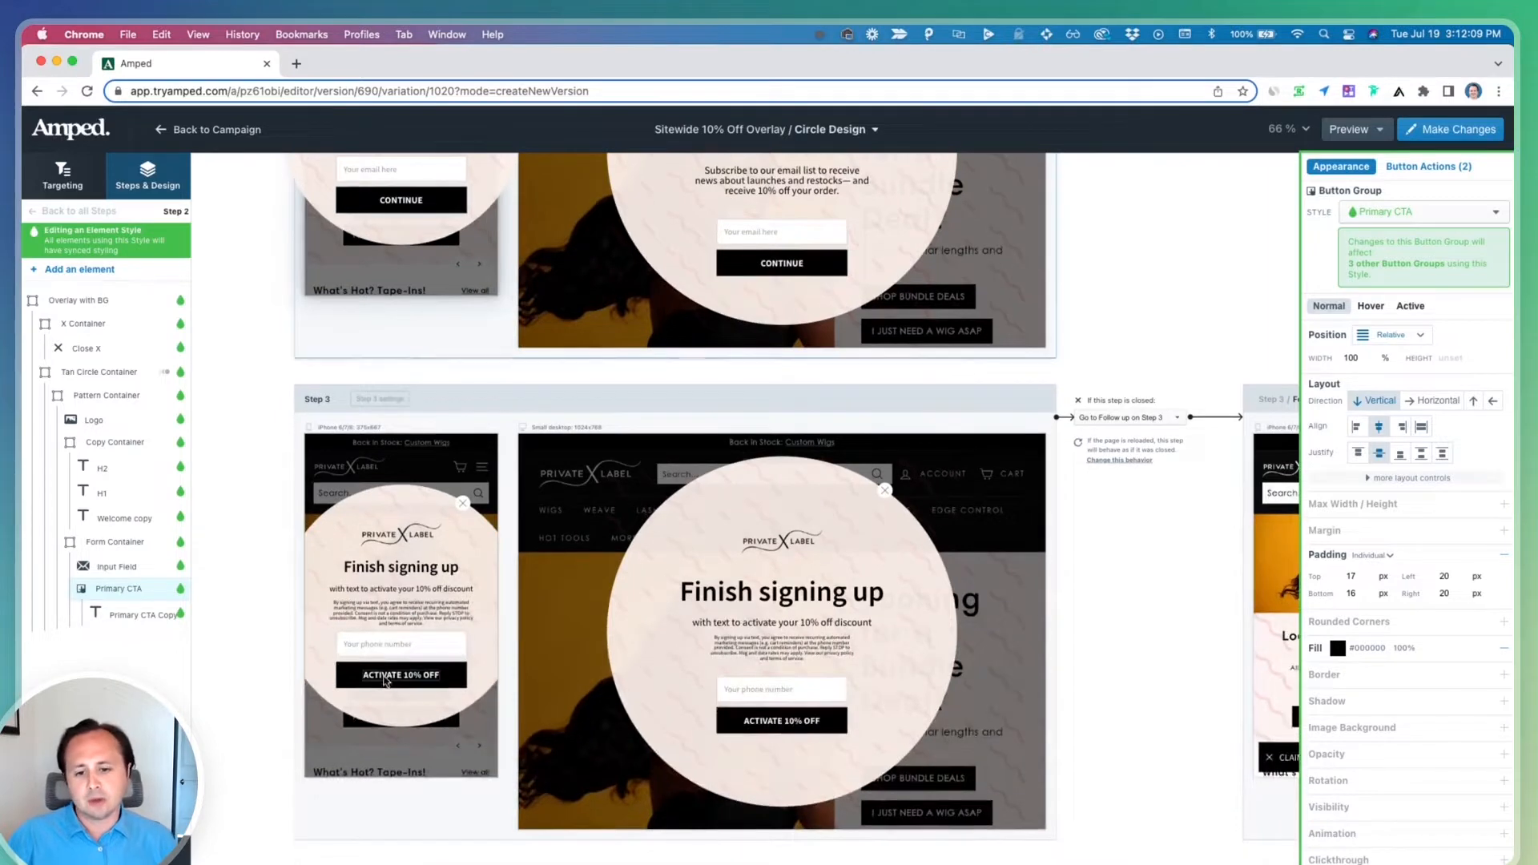
{"action": "scroll", "coordinate": [461, 486], "scroll_direction": "up", "scroll_amount": 4}
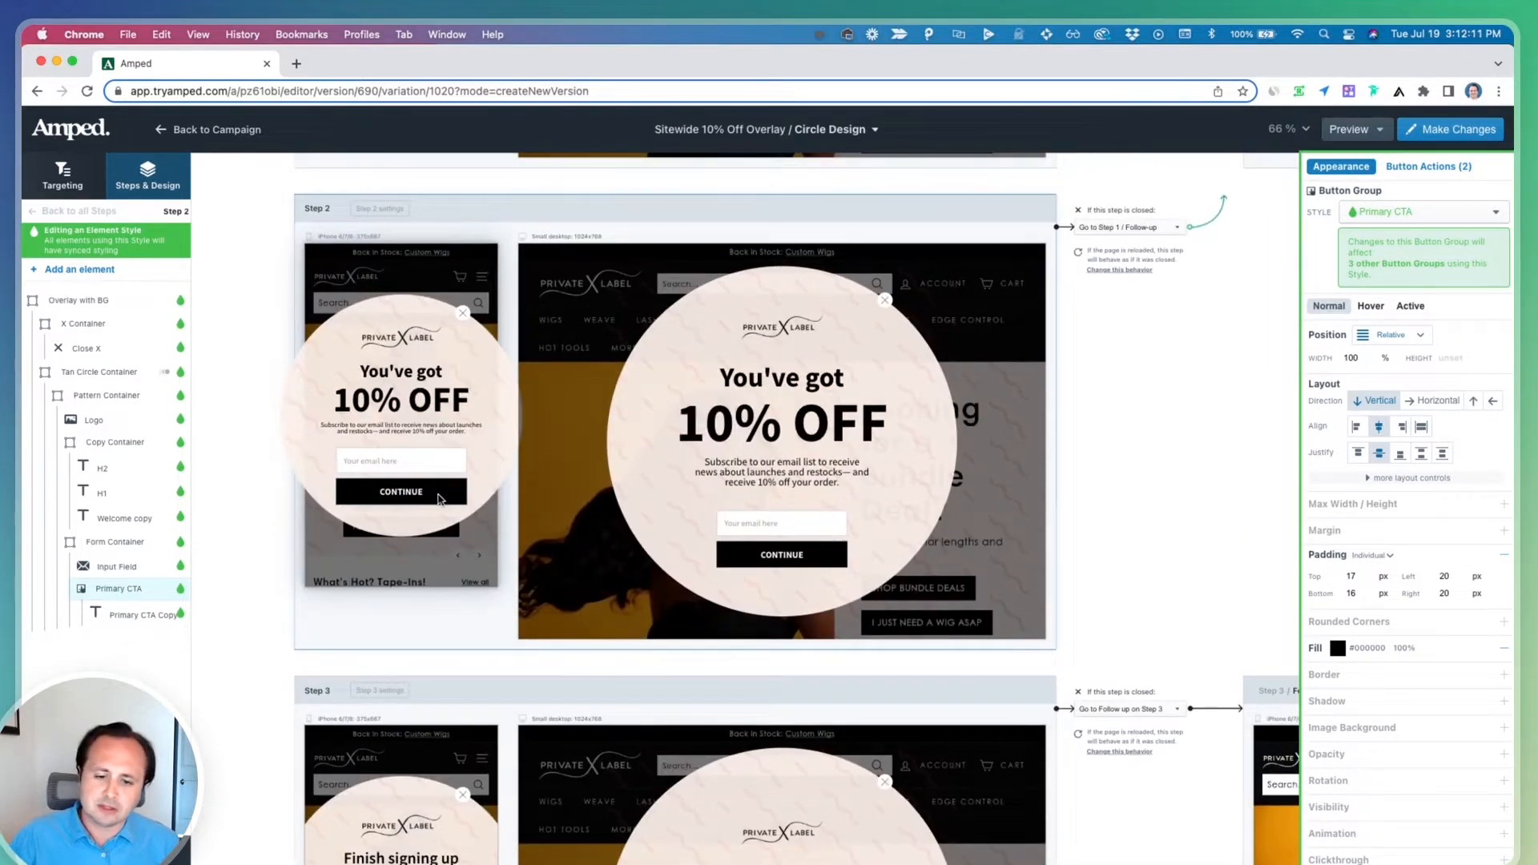
{"action": "scroll", "coordinate": [439, 498], "scroll_direction": "down", "scroll_amount": 3}
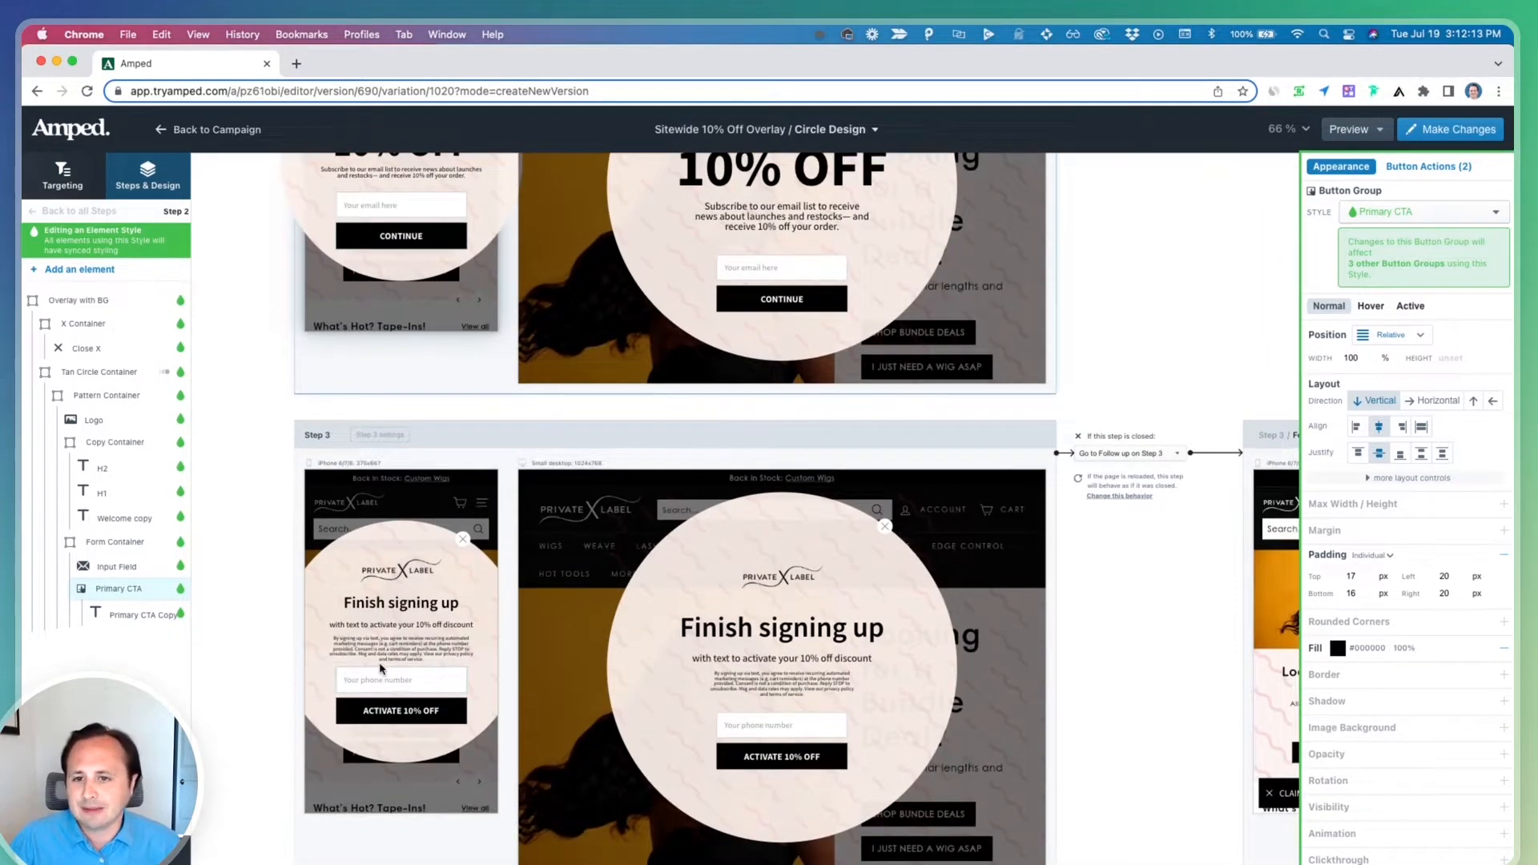
Return to the campaign and duplicate the Circle Design variation
{"action": "left_click", "coordinate": [217, 130]}
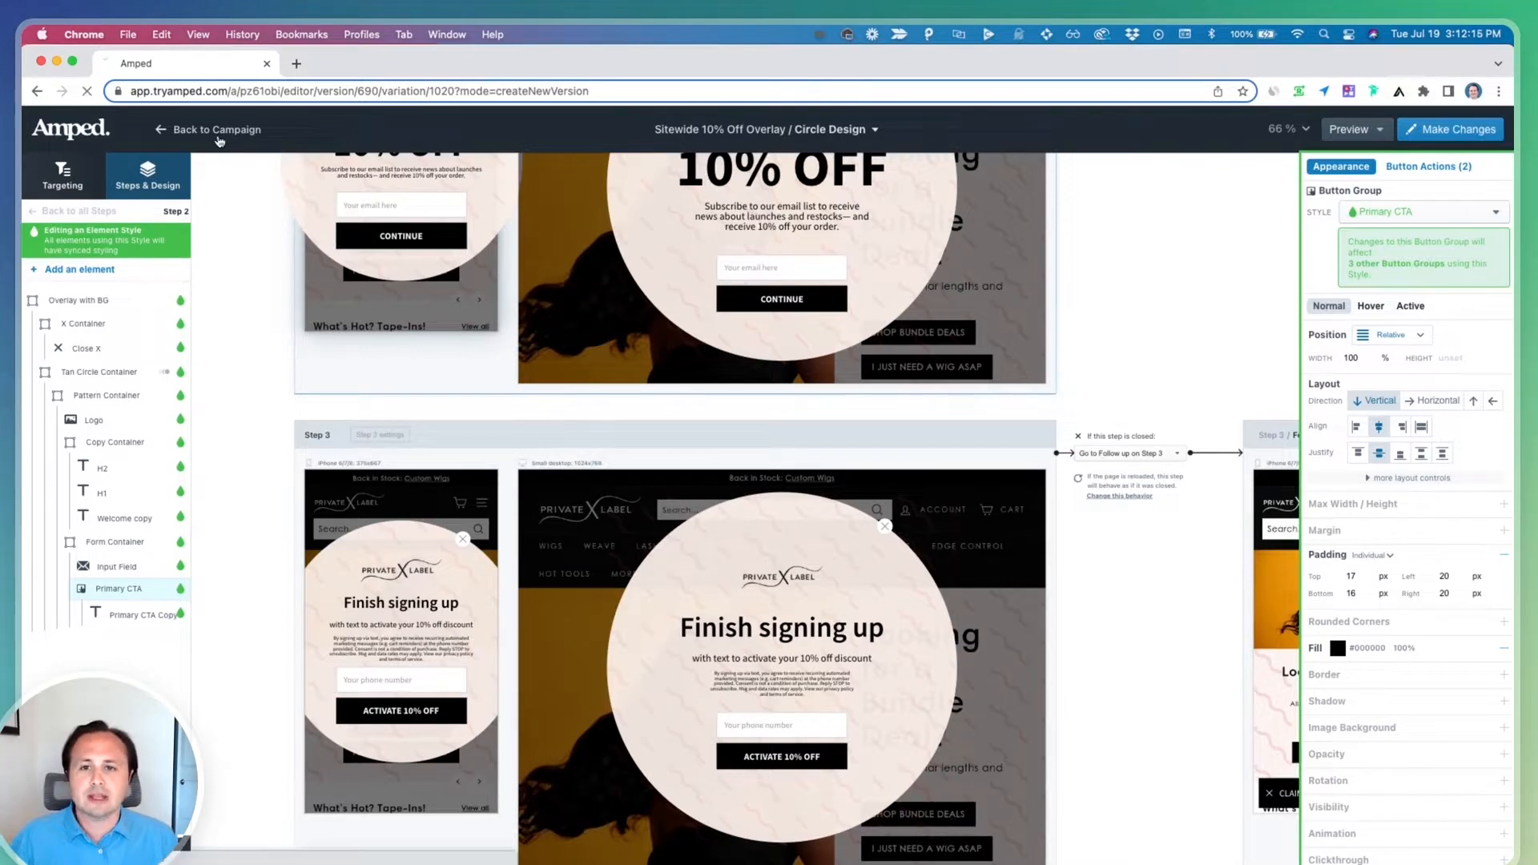
{"action": "scroll", "coordinate": [560, 496], "scroll_direction": "down", "scroll_amount": 3}
{"action": "scroll", "coordinate": [661, 601], "scroll_direction": "down", "scroll_amount": 3}
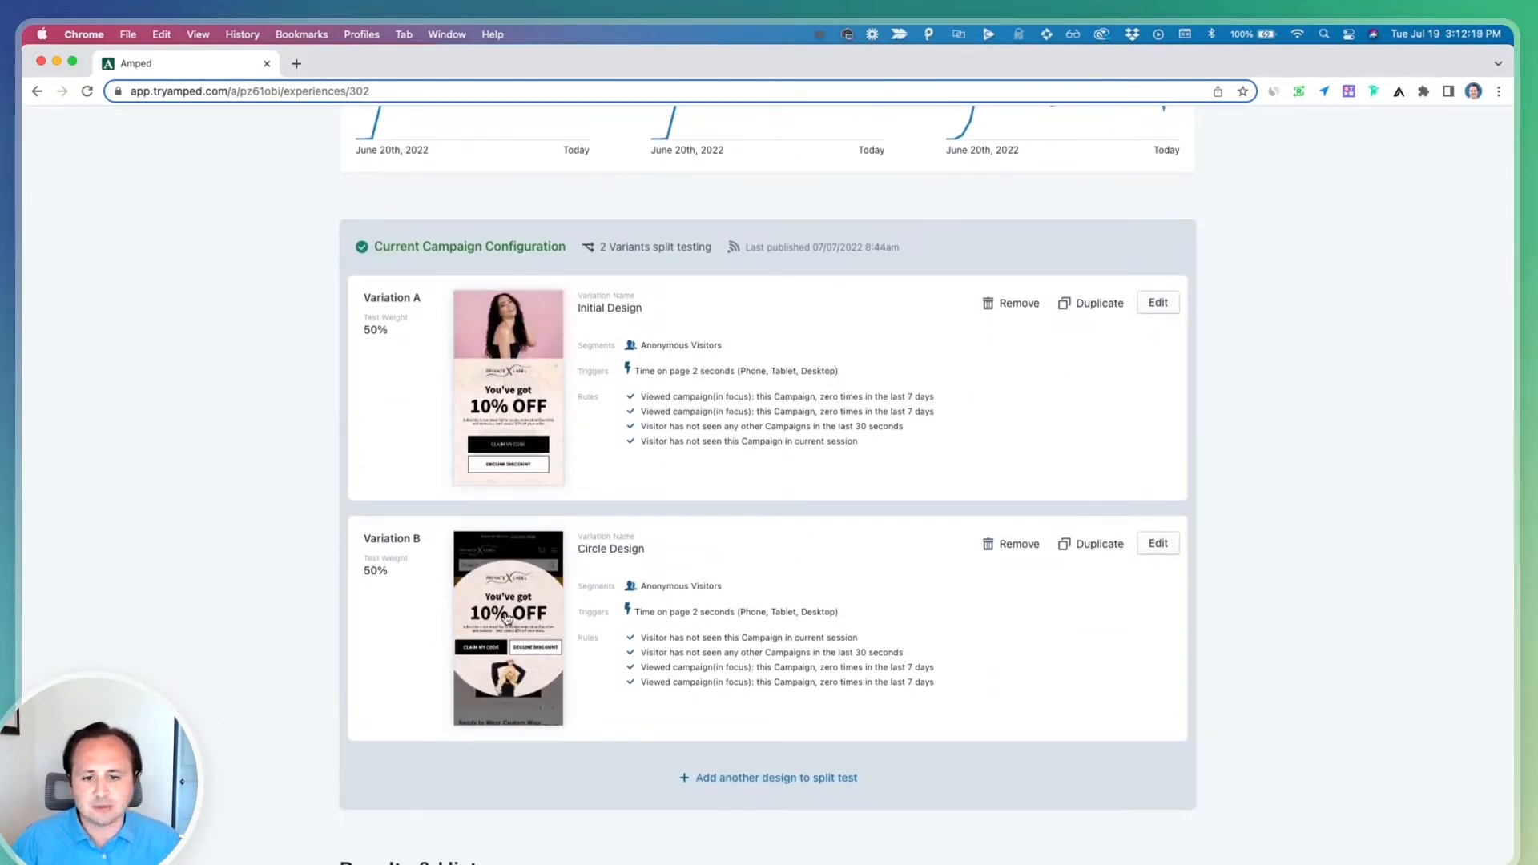
{"action": "left_click", "coordinate": [1094, 553]}
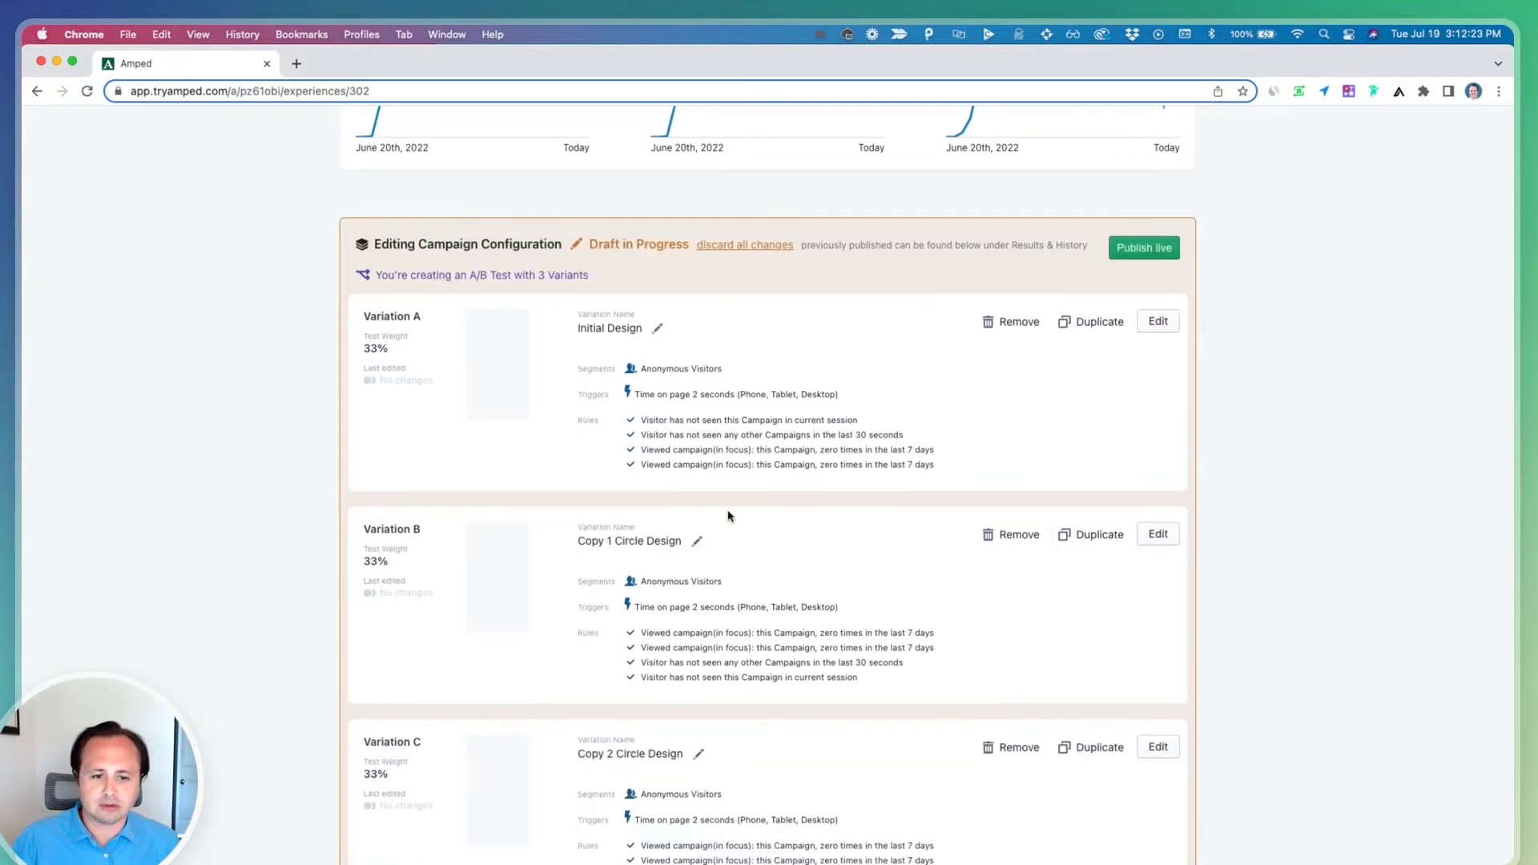
Rename variation C to "Circle Design - Tap to Text"
{"action": "scroll", "coordinate": [697, 561], "scroll_direction": "down", "scroll_amount": 2}
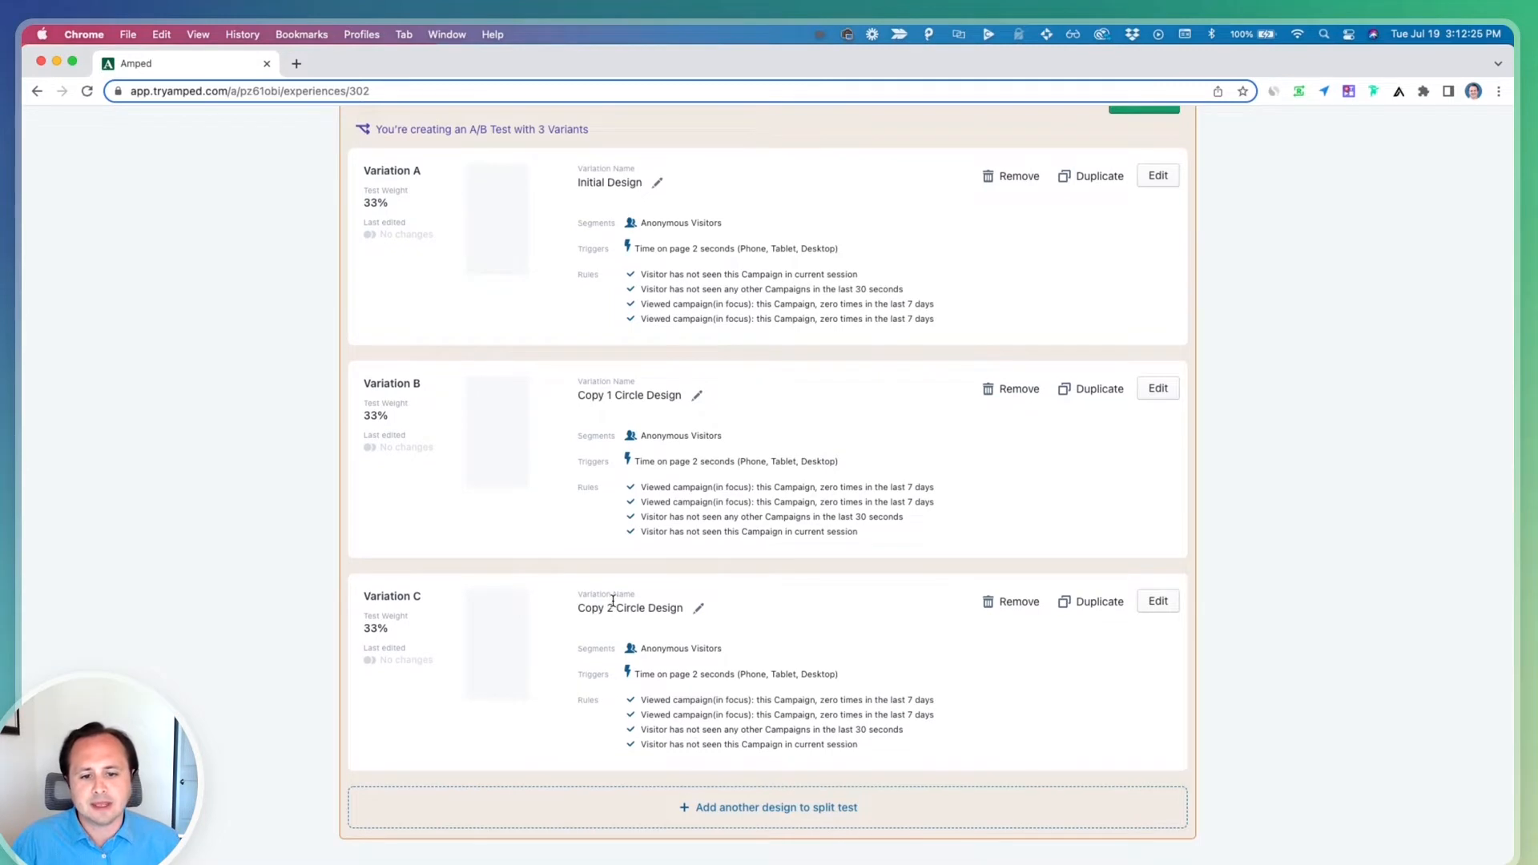
{"action": "left_click", "coordinate": [697, 608]}
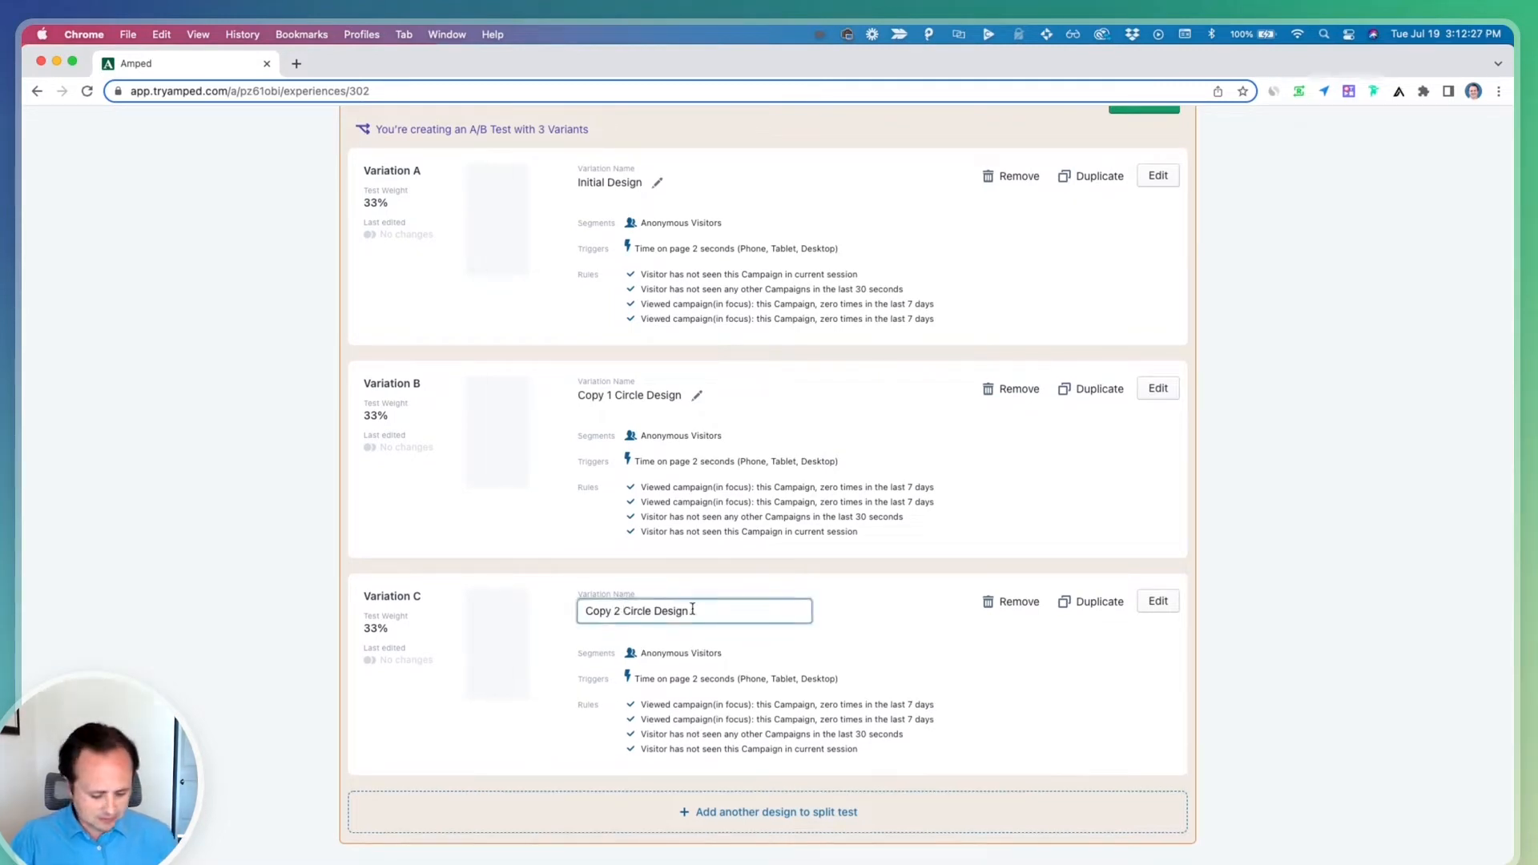
{"action": "key", "text": "shift+super+Left"}
{"action": "key", "text": "BackSpace"}
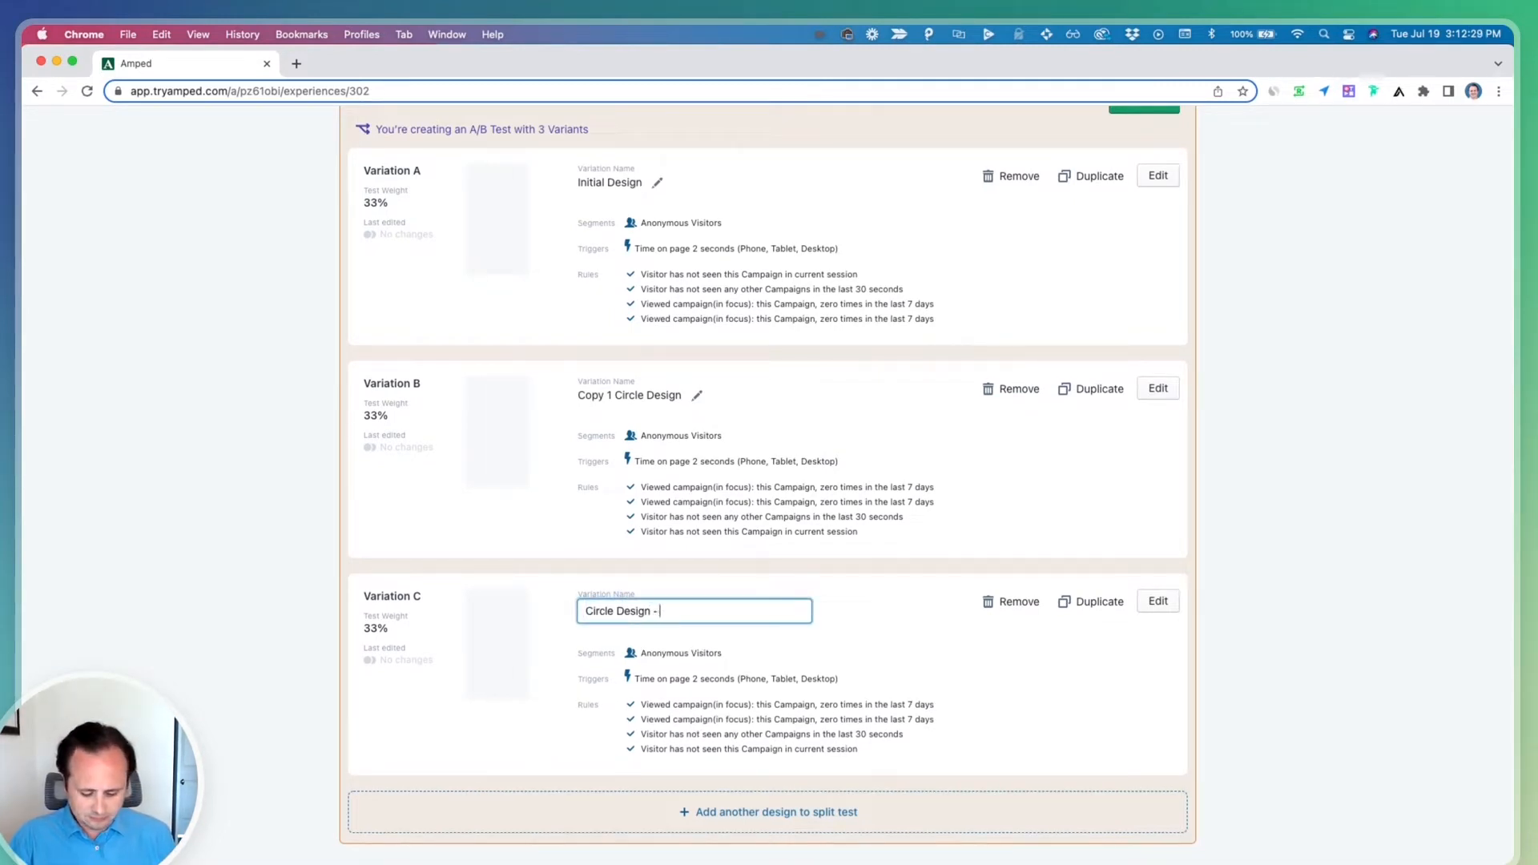
{"action": "type", "text": "- Tap to Text"}
{"action": "key", "text": "Return"}
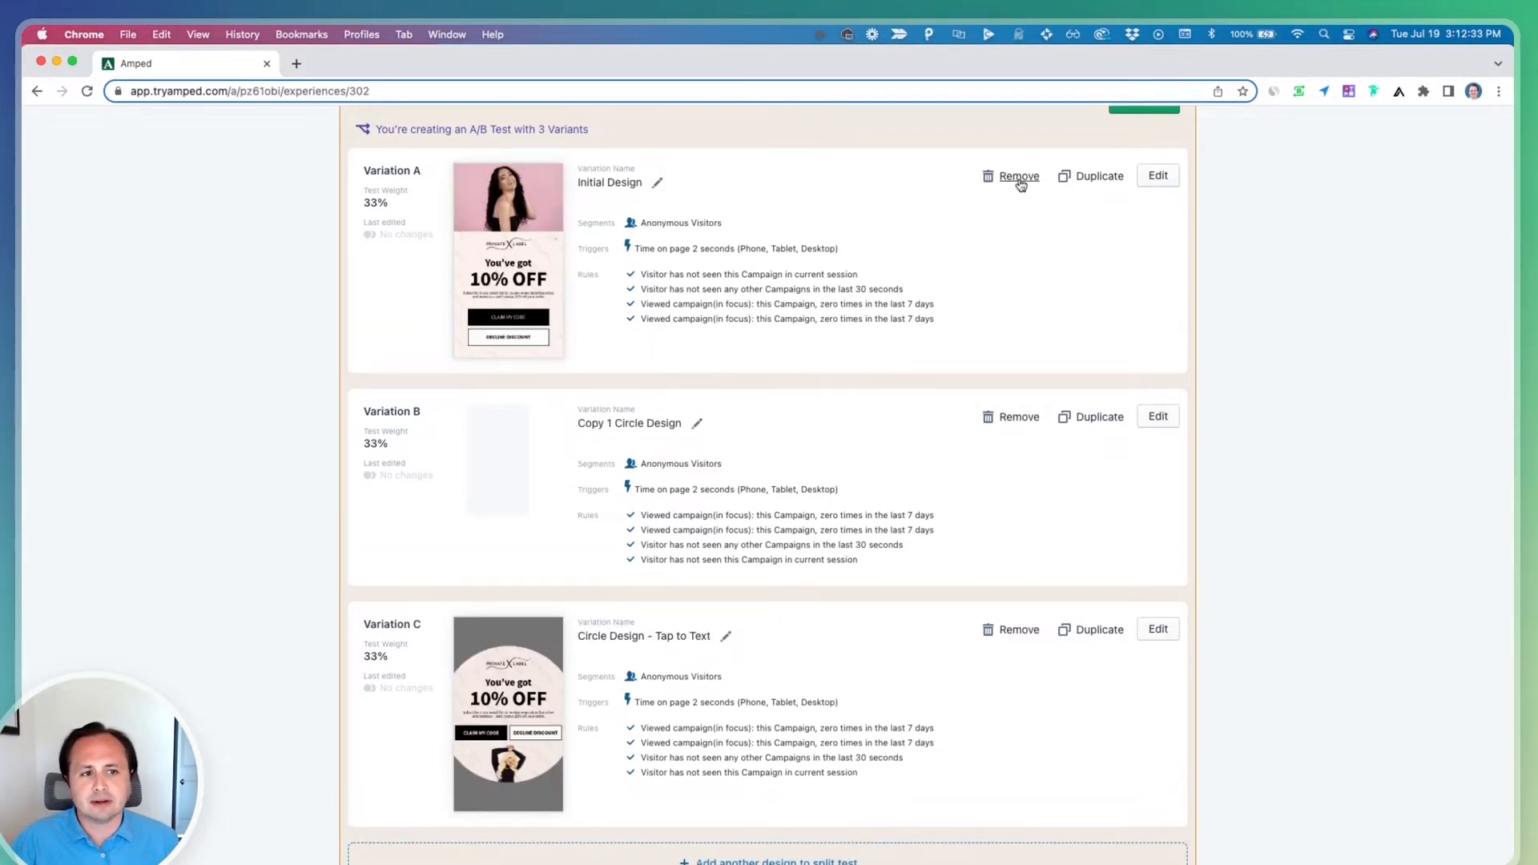
Remove the Initial Design variation from the split test
{"action": "left_click", "coordinate": [1017, 177]}
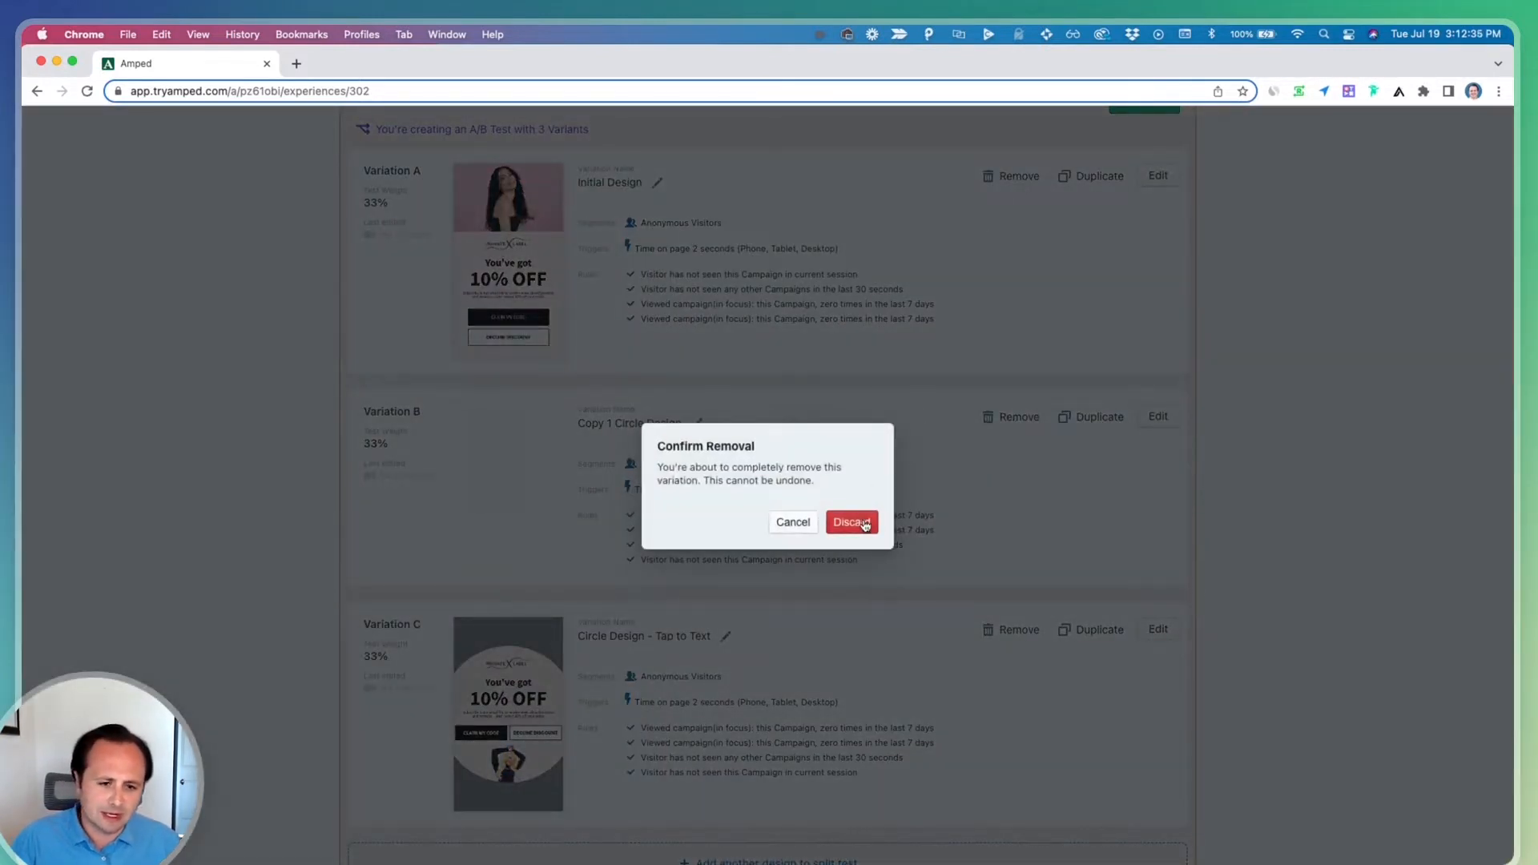
{"action": "left_click", "coordinate": [865, 525]}
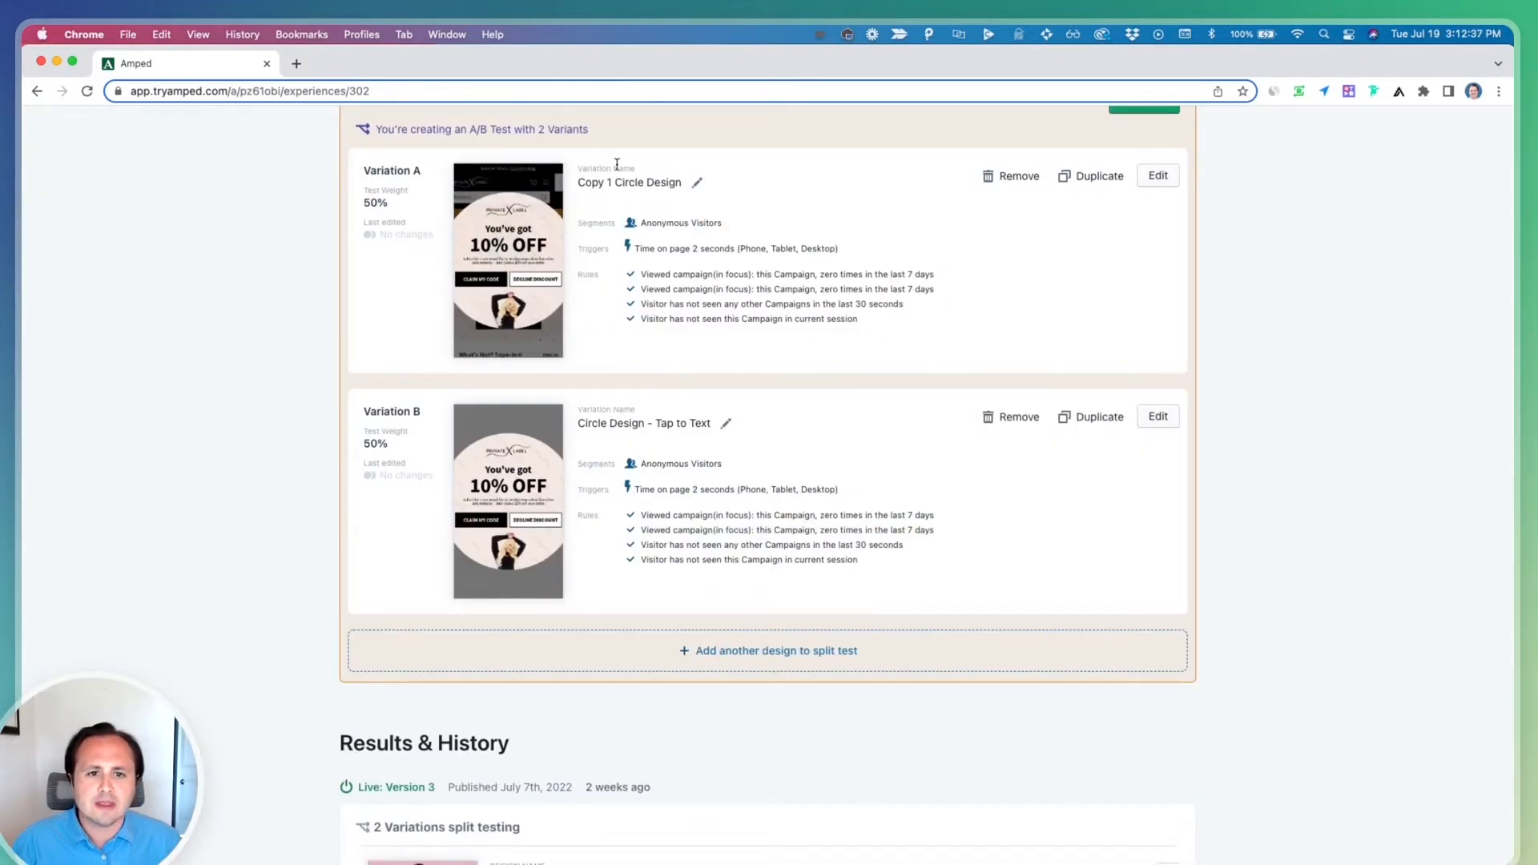
Rename the Copy 1 Circle Design variation to "Circle Design - Phone Input"
{"action": "left_click", "coordinate": [696, 183]}
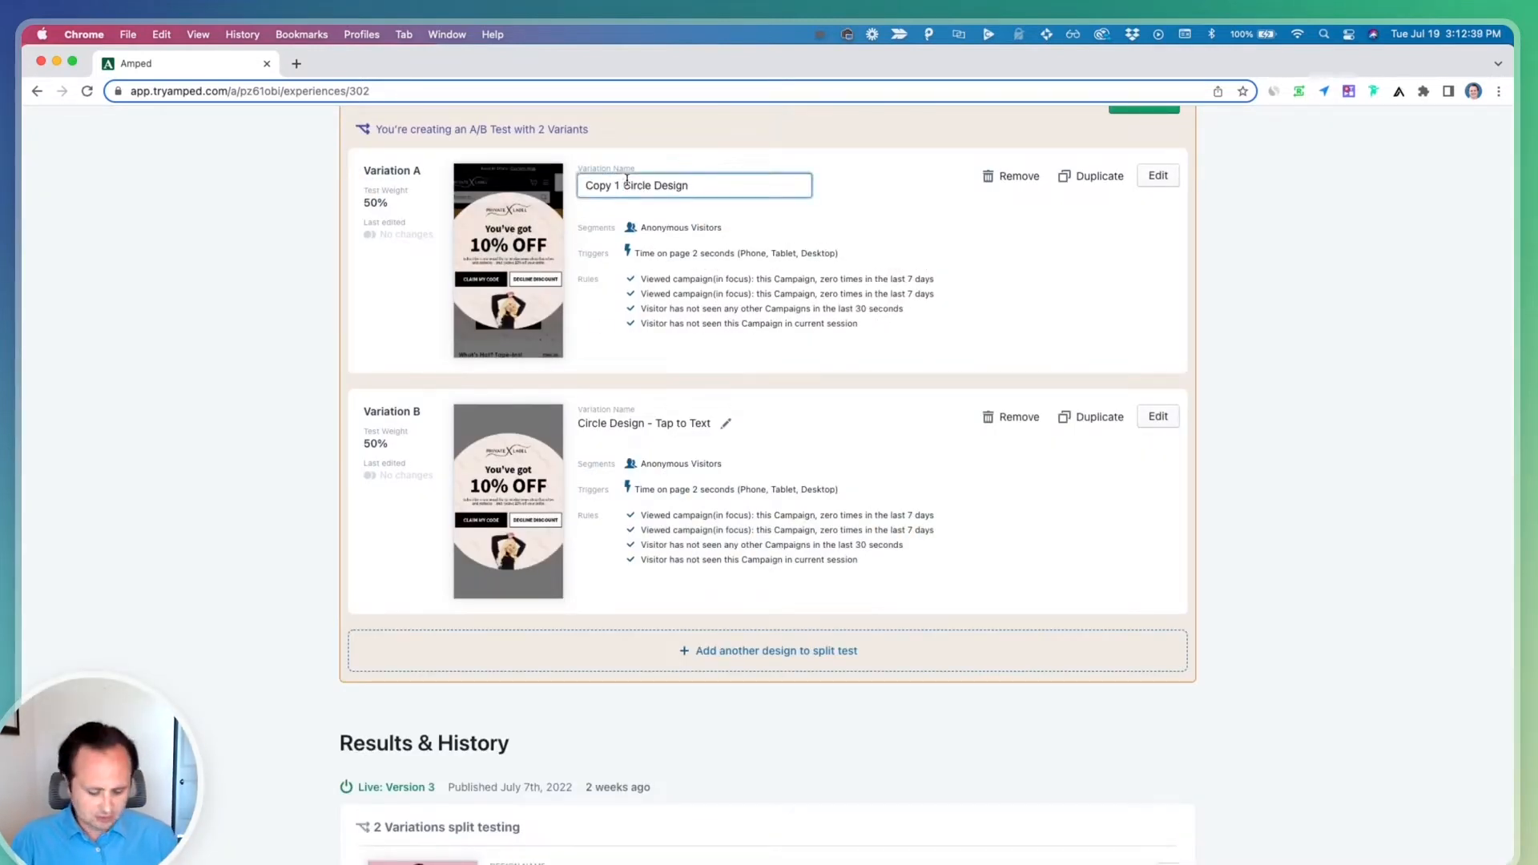
{"action": "left_click_drag", "start_coordinate": [627, 181], "coordinate": [584, 185]}
{"action": "key", "text": "BackSpace"}
{"action": "type", "text": "- "}
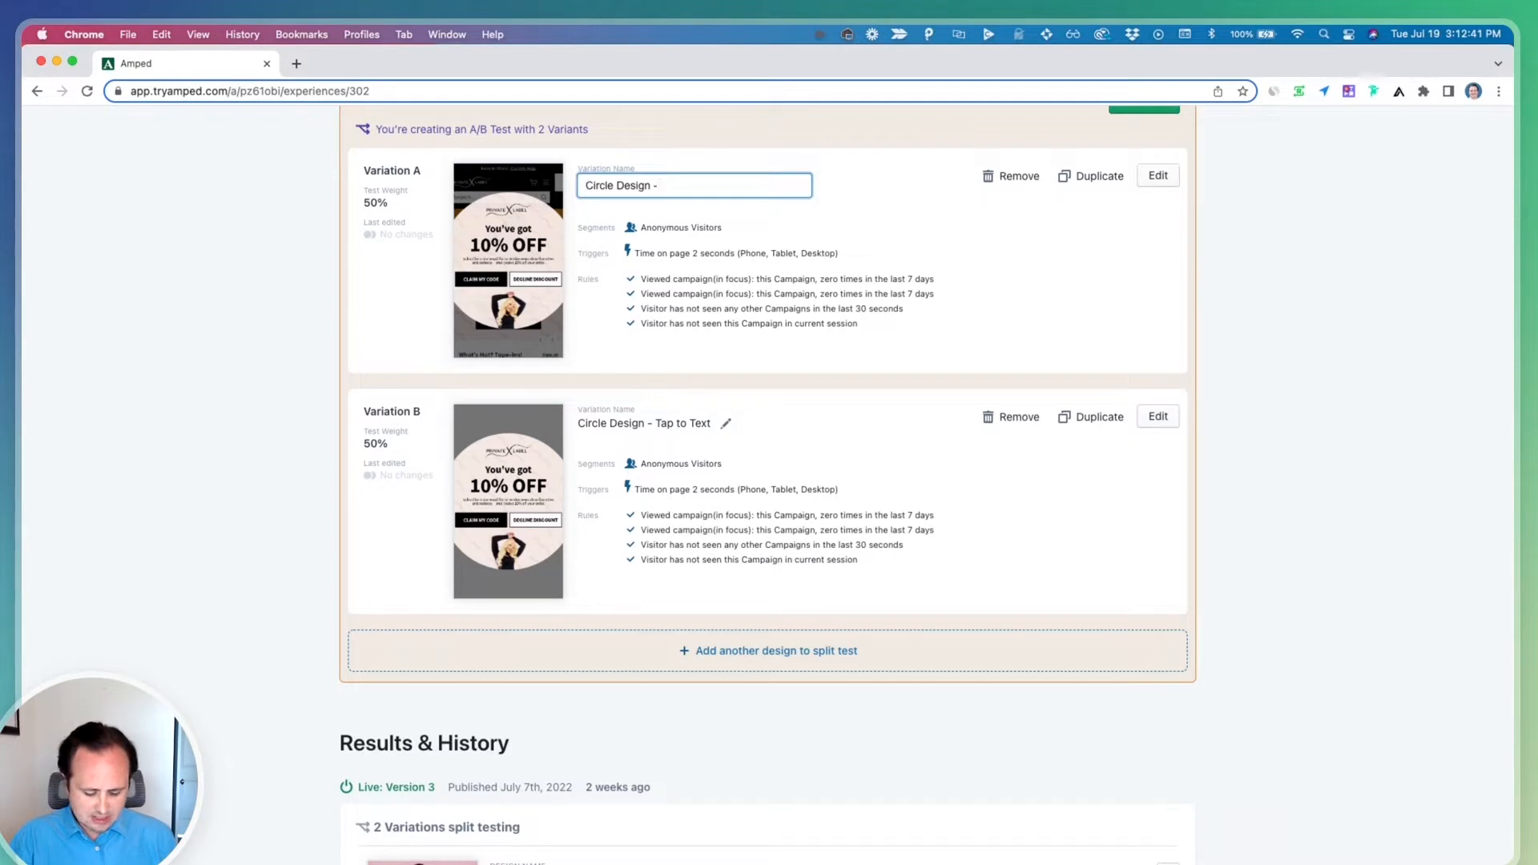
{"action": "type", "text": "Phone Input"}
{"action": "key", "text": "Return"}
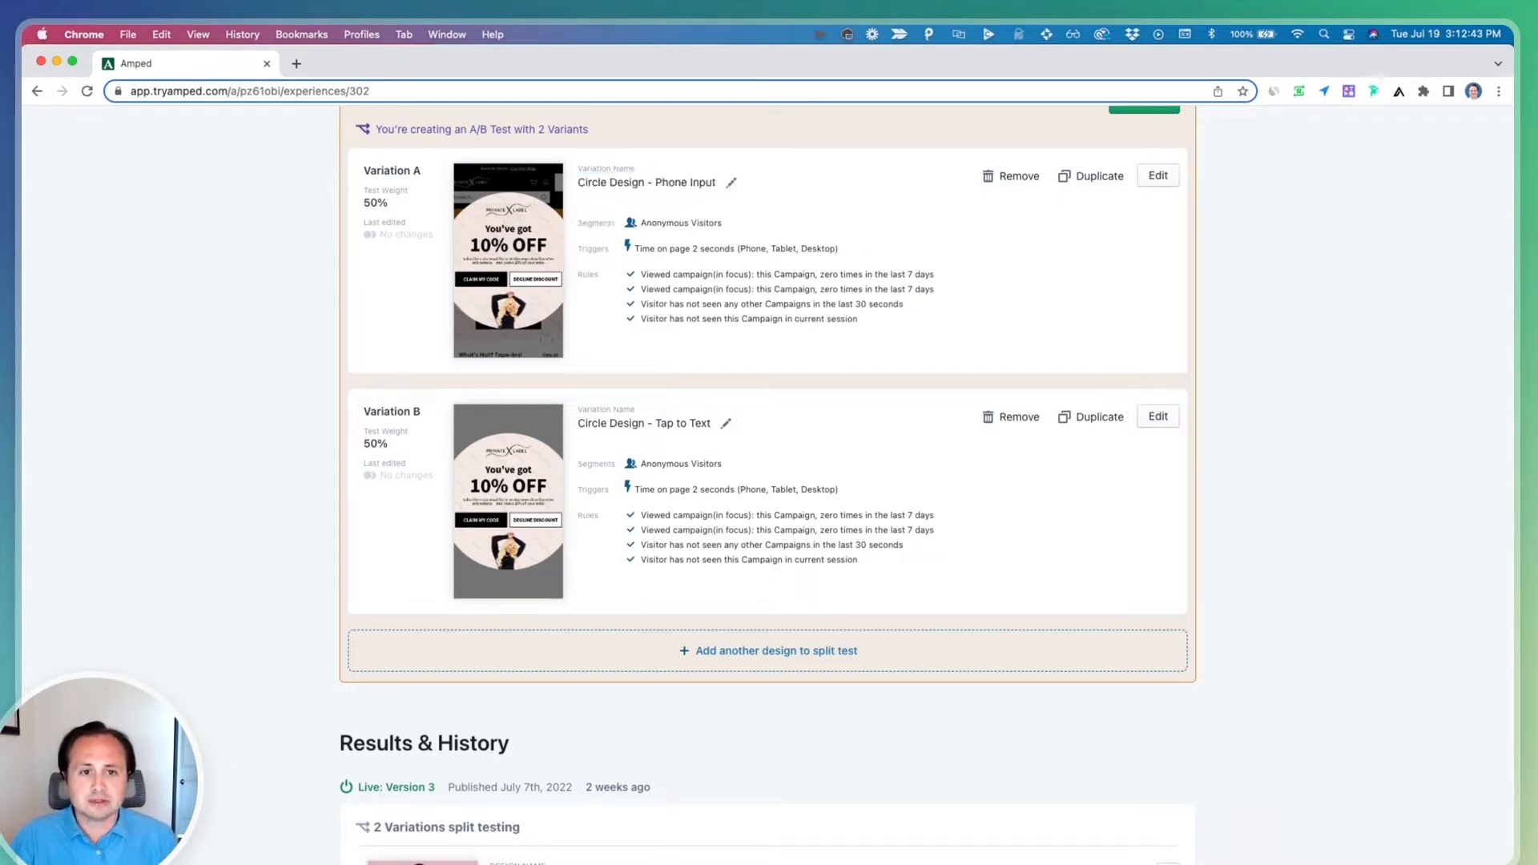
Open the Tap to Text variation in the editor and rename its step 3 to "Phone Input"
{"action": "left_click", "coordinate": [1157, 417]}
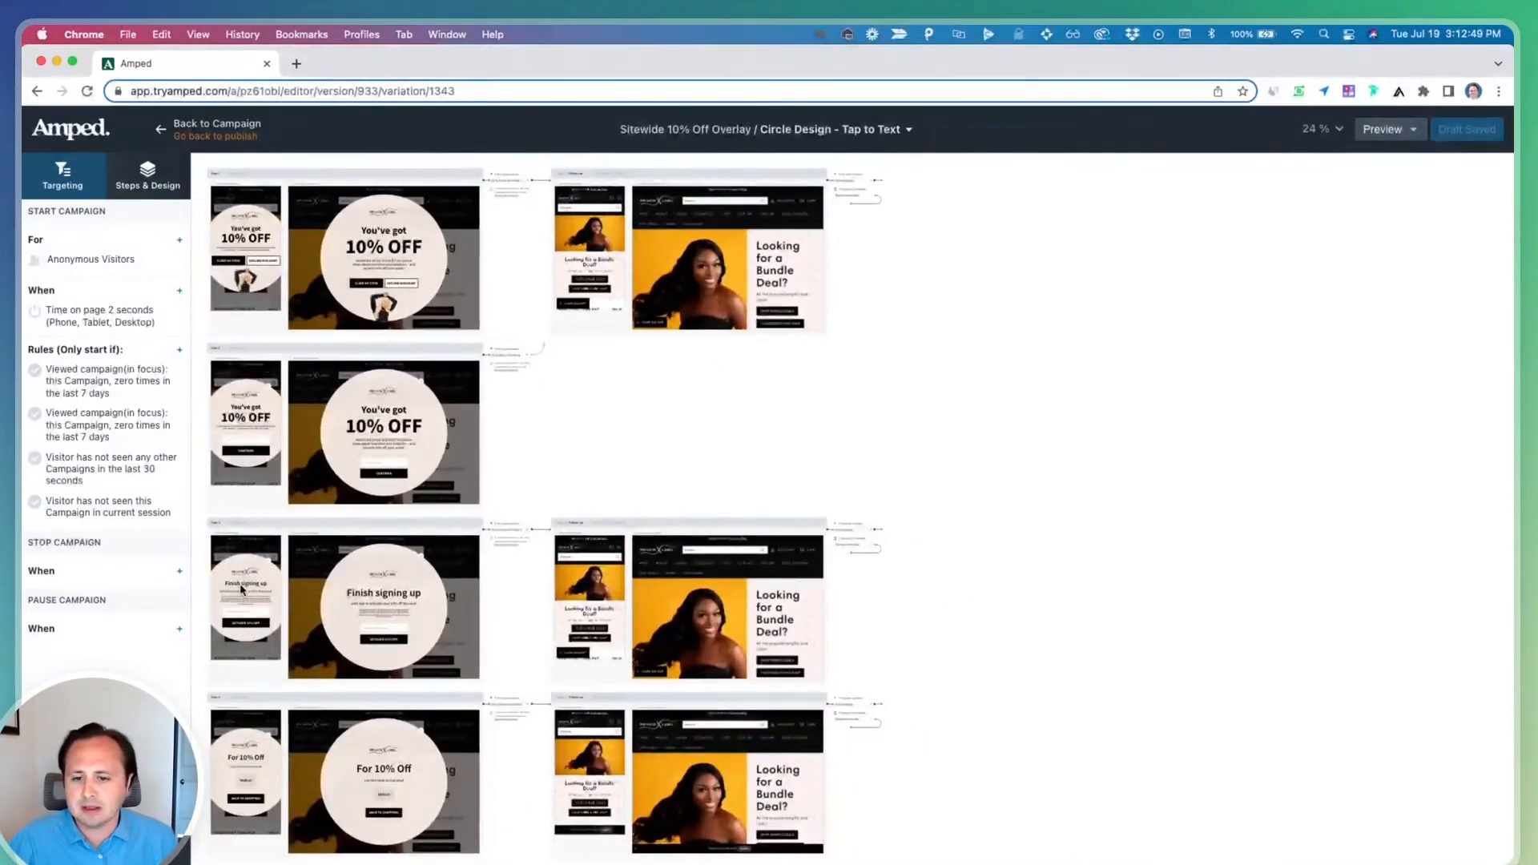
{"action": "left_click", "coordinate": [240, 582]}
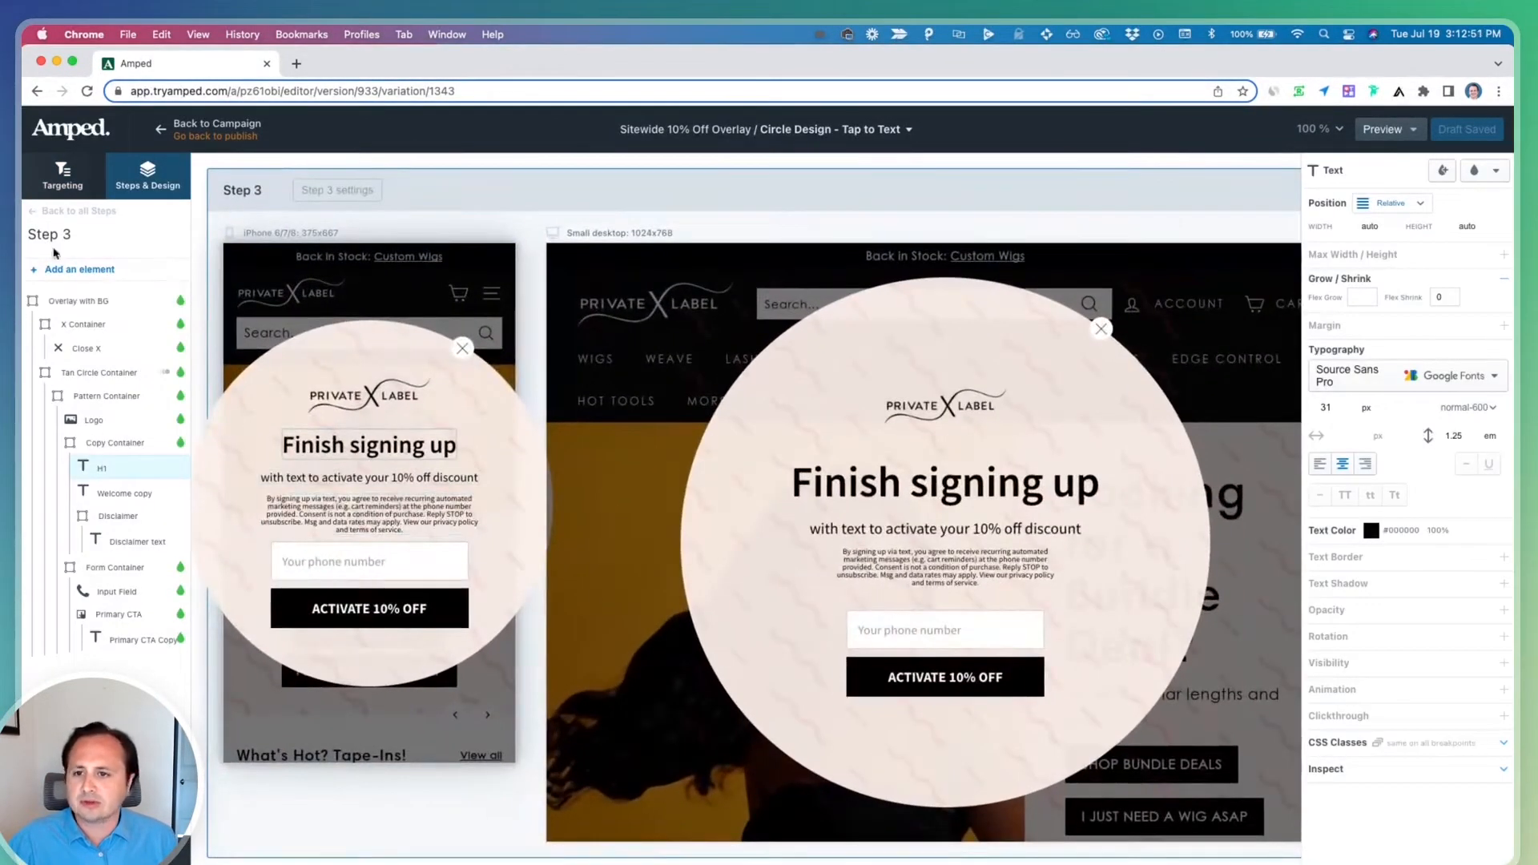
{"action": "left_click", "coordinate": [73, 210]}
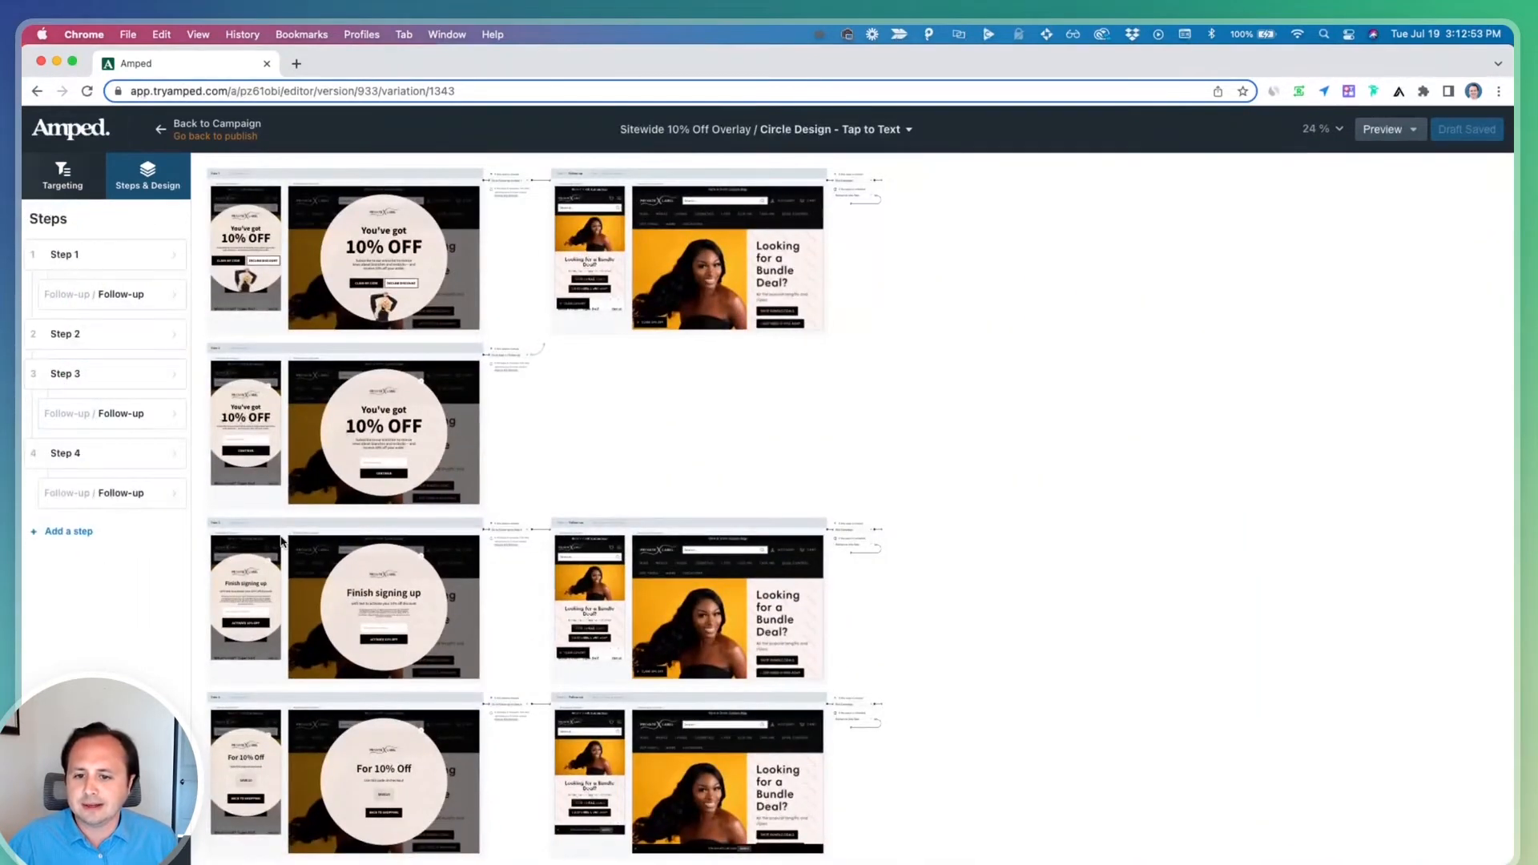
{"action": "double_click", "coordinate": [71, 376]}
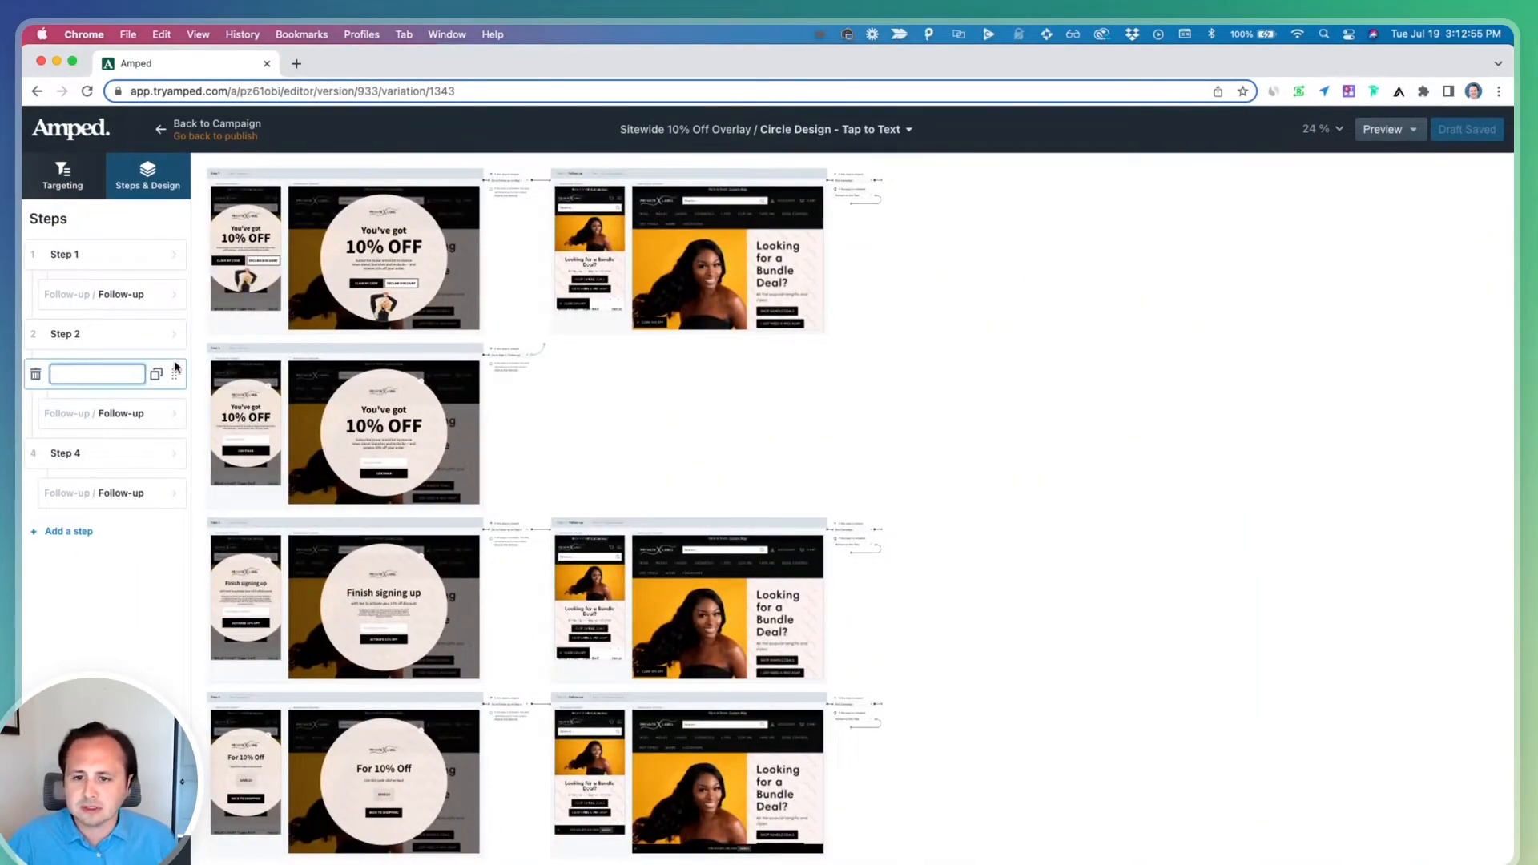
{"action": "type", "text": "Phone In"}
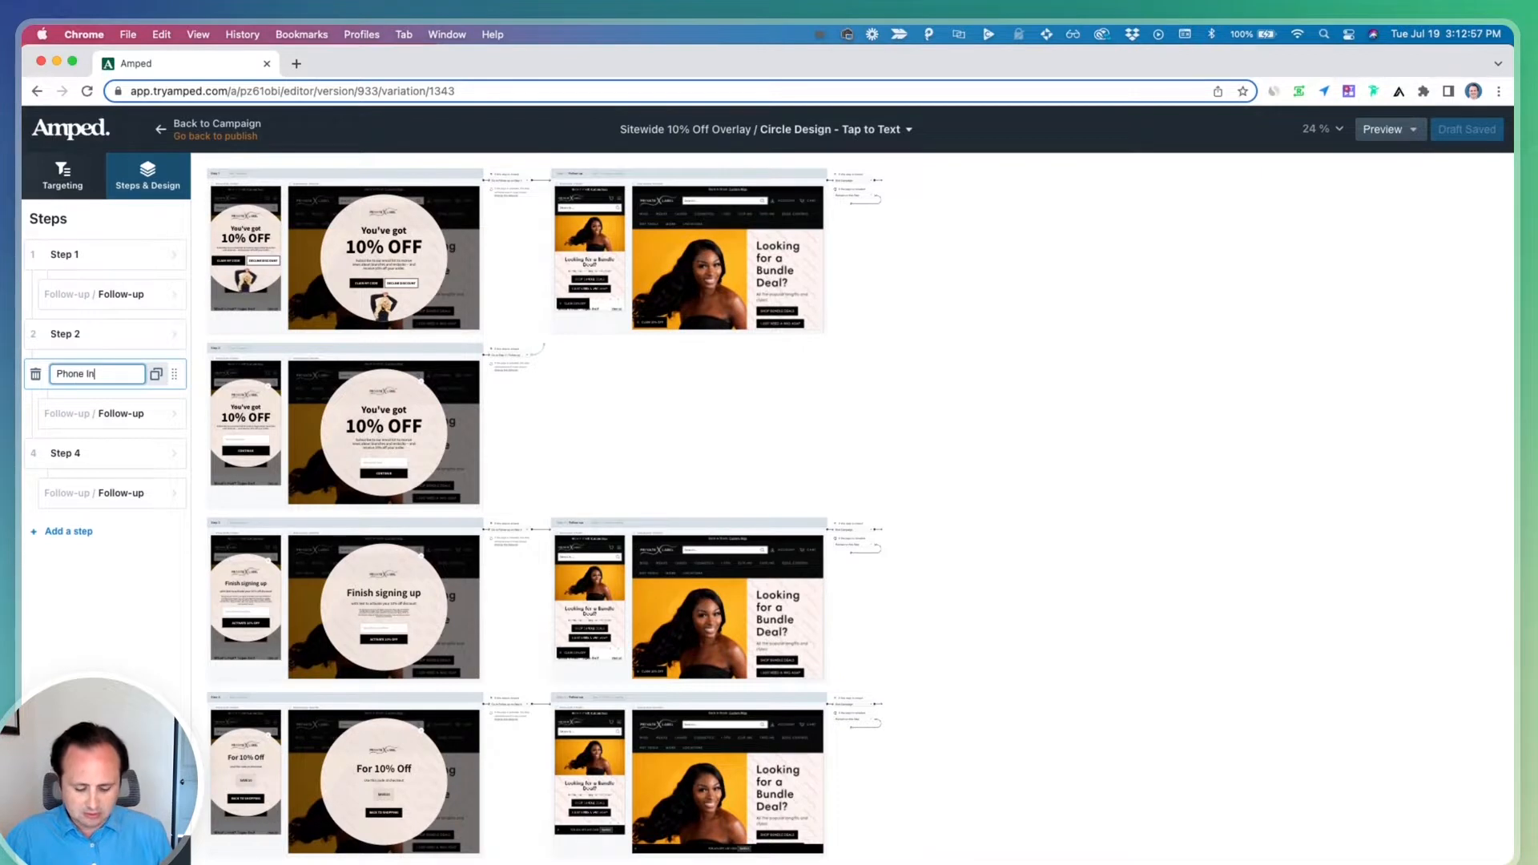
{"action": "type", "text": "put"}
{"action": "key", "text": "Return"}
Rename step 2 to "Email Input"
{"action": "double_click", "coordinate": [72, 333]}
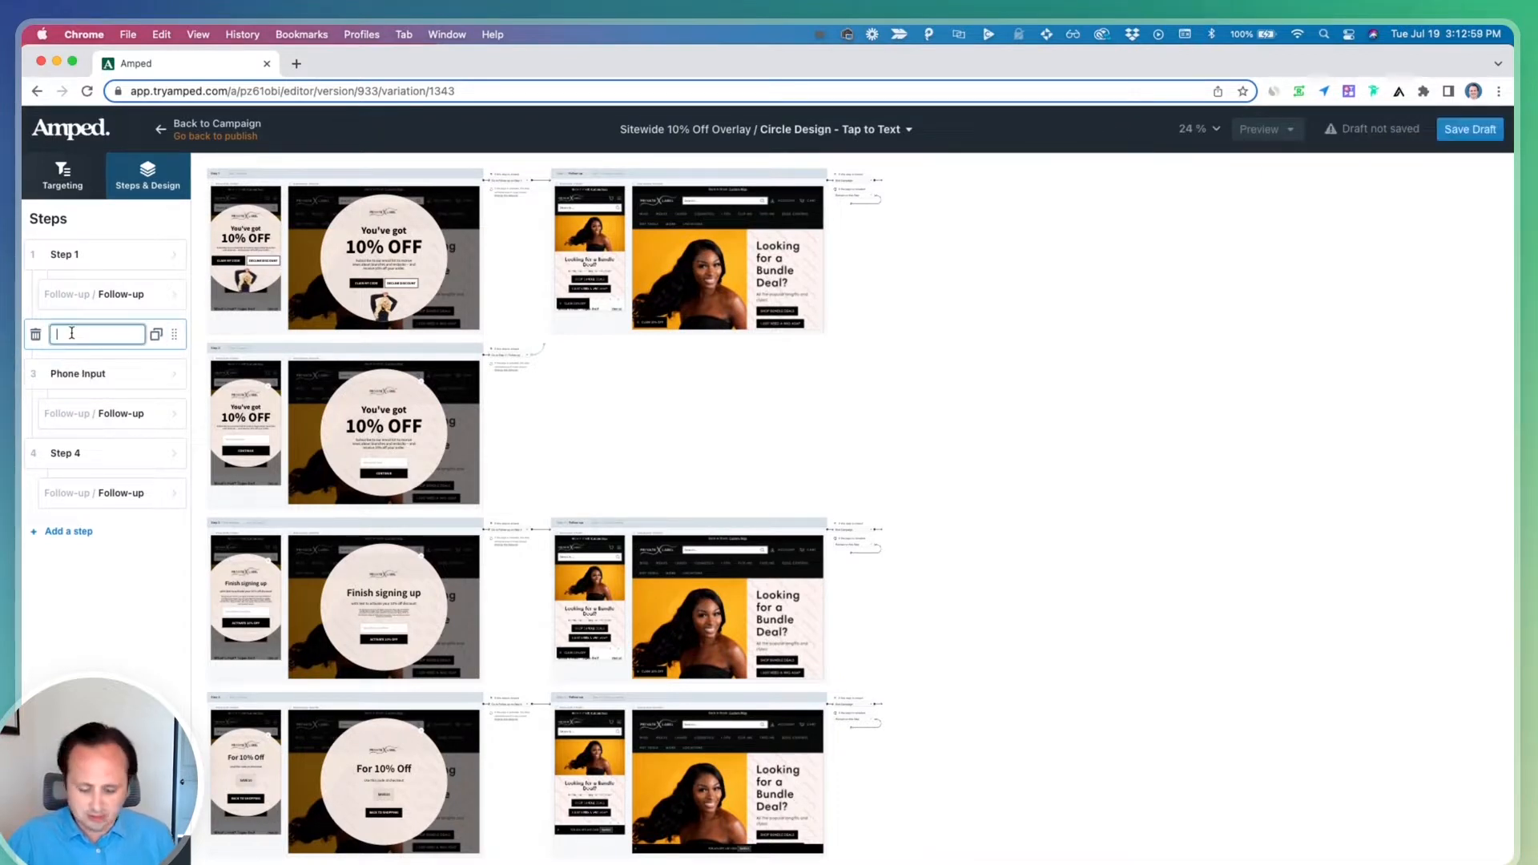
{"action": "key", "text": "Return"}
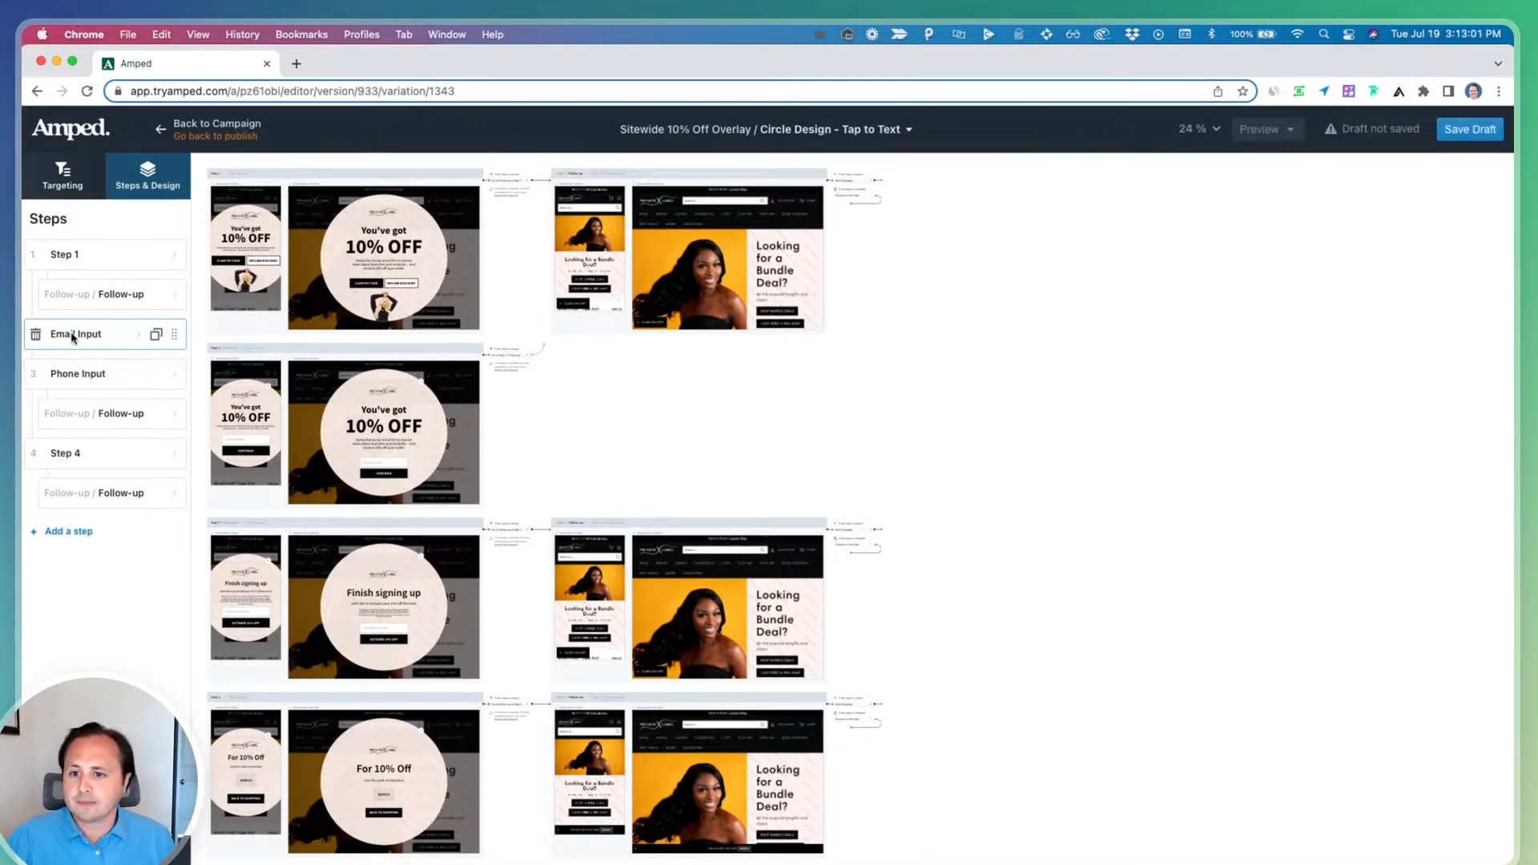
Duplicate the Phone Input step and move the copy above Step 4
{"action": "left_click", "coordinate": [156, 375]}
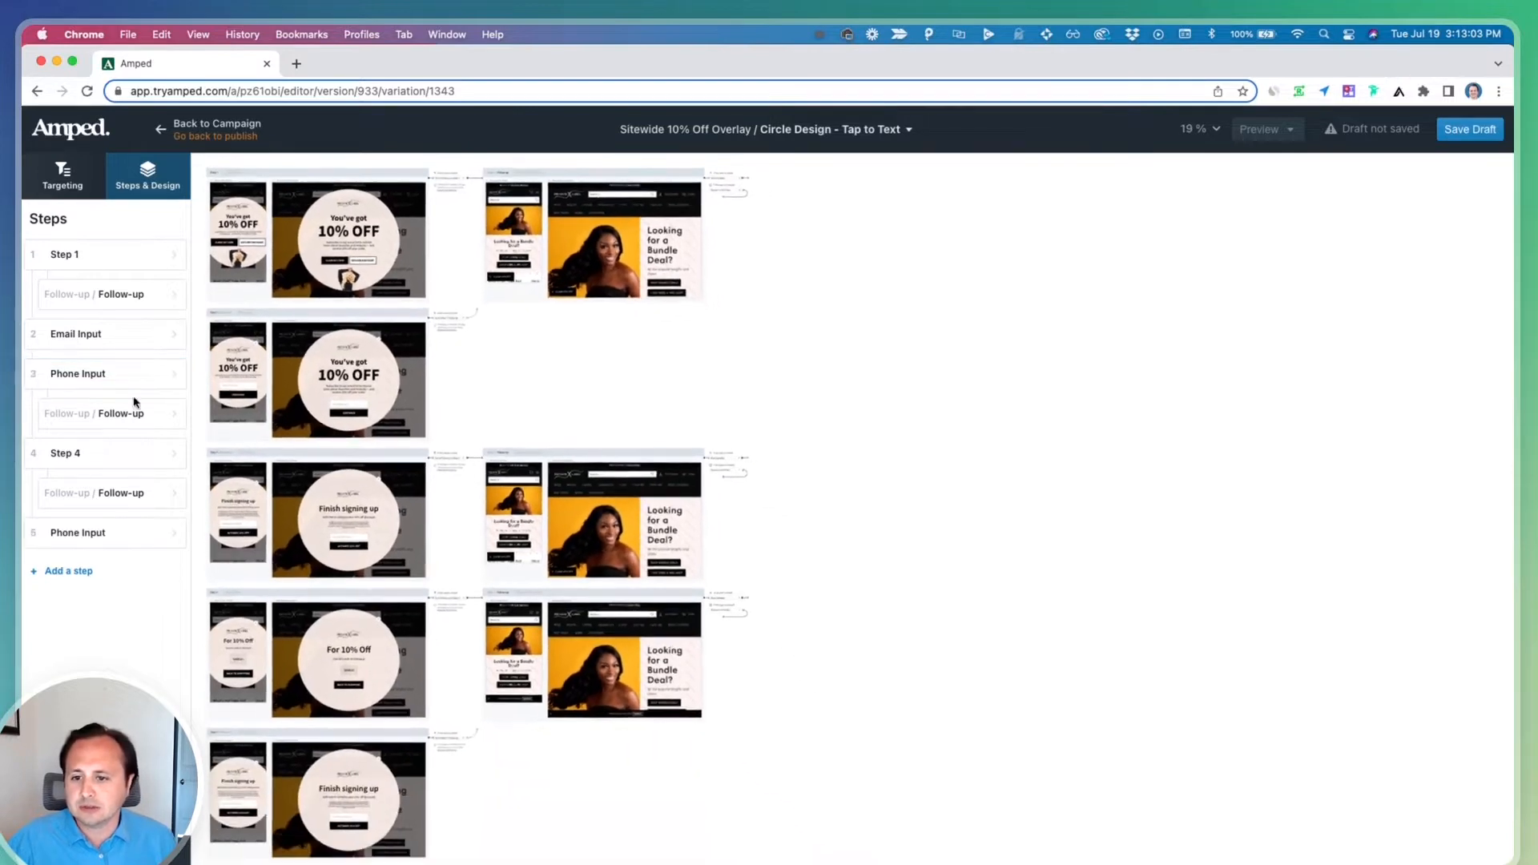
{"action": "left_click_drag", "start_coordinate": [77, 531], "coordinate": [36, 447]}
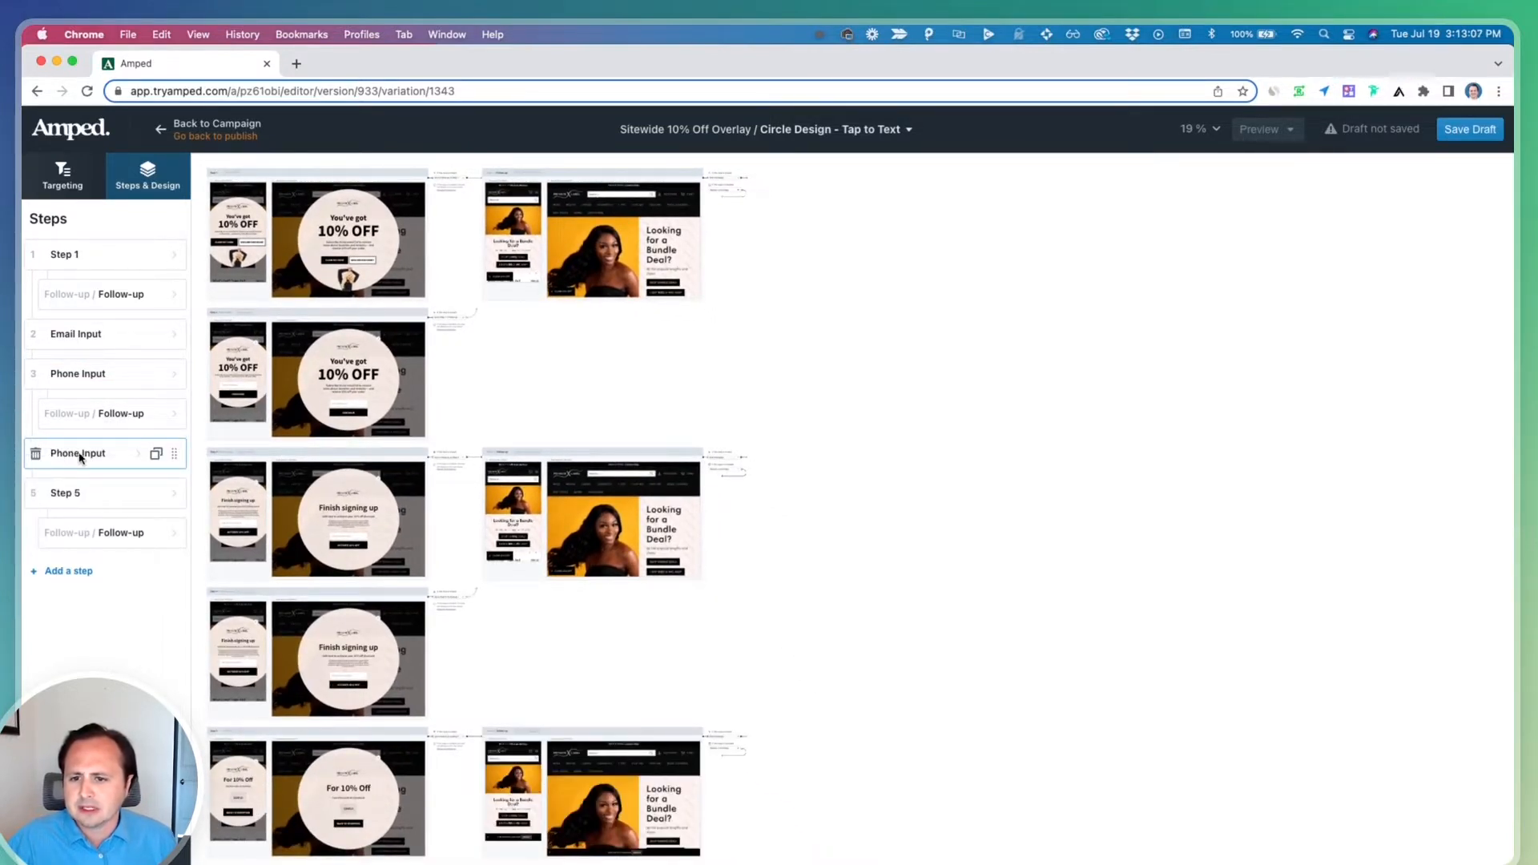
Duplicate step 3's follow-up and move the copy under step 4 Phone Input
{"action": "left_click", "coordinate": [157, 416]}
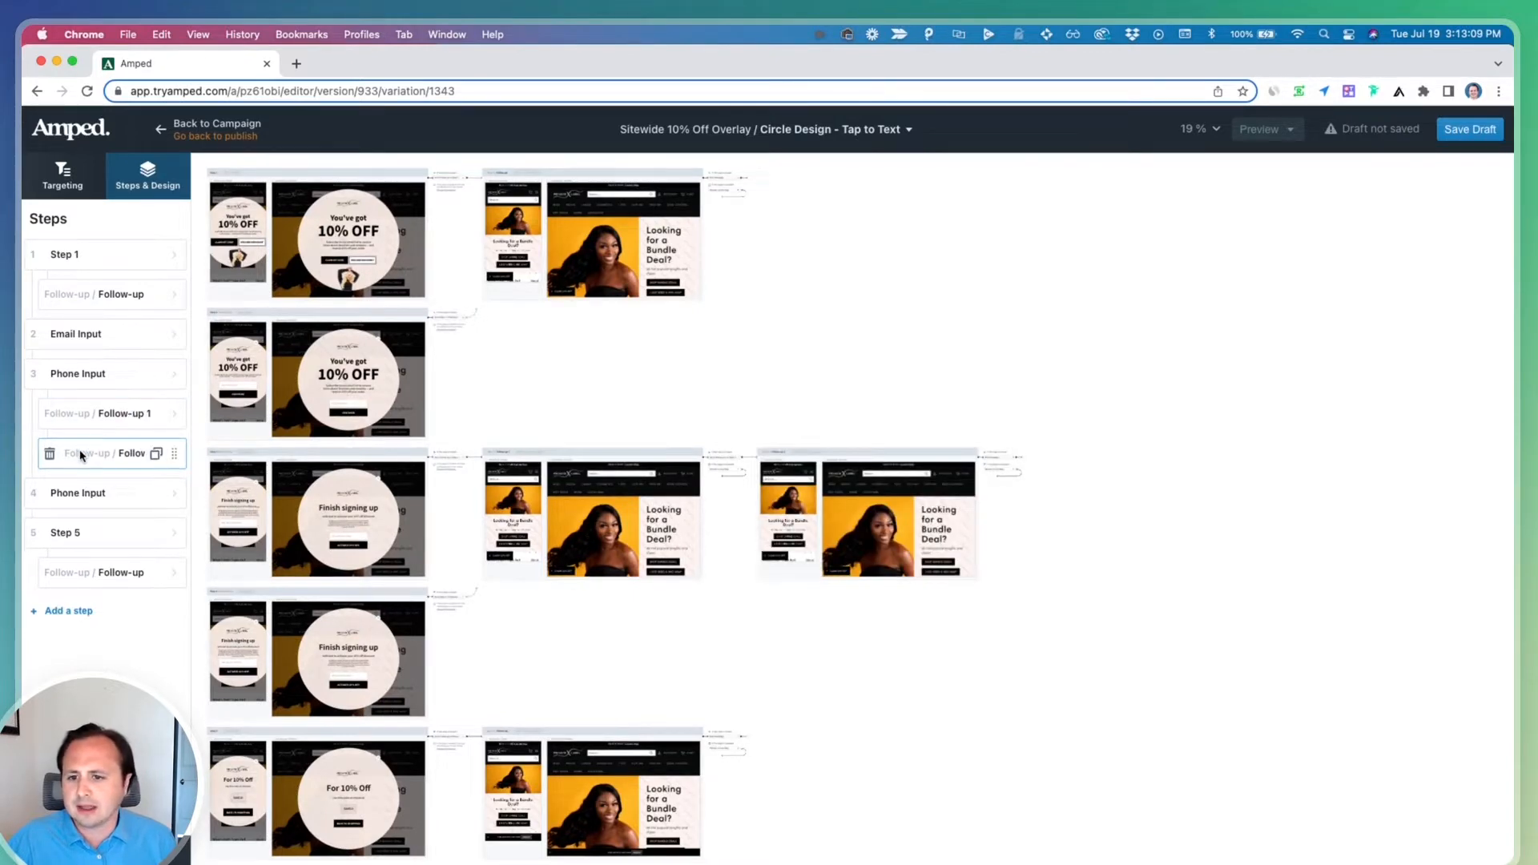
{"action": "left_click_drag", "start_coordinate": [79, 453], "coordinate": [93, 512]}
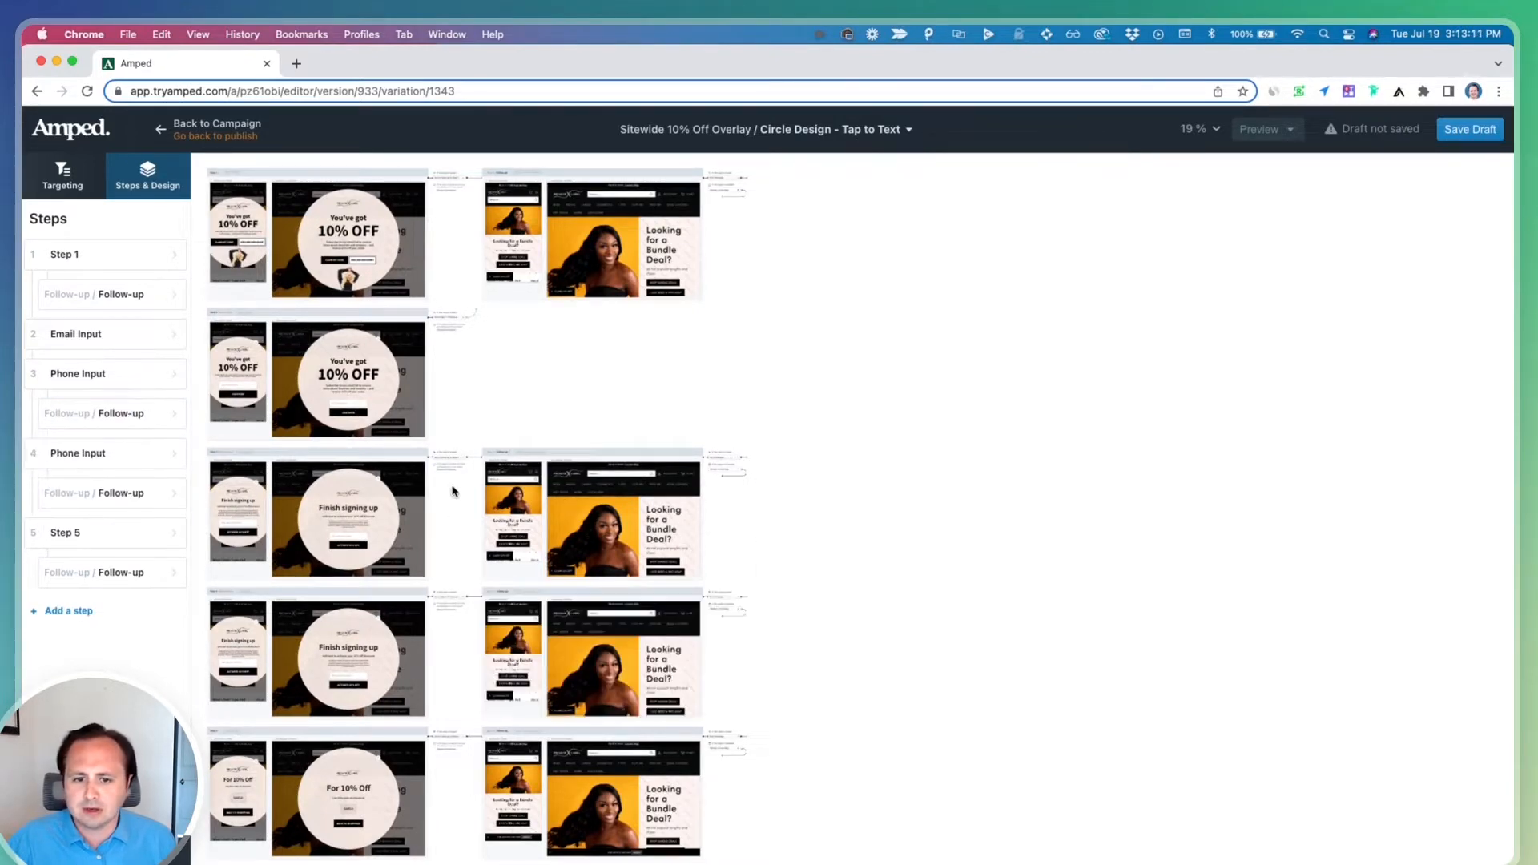
Inspect the Claim 10% Off button actions on the step 3 and step 4 follow-ups
{"action": "scroll", "coordinate": [451, 490], "scroll_direction": "up", "scroll_amount": 5}
{"action": "scroll", "coordinate": [454, 491], "scroll_direction": "left", "scroll_amount": 4}
{"action": "scroll", "coordinate": [454, 491], "scroll_direction": "down", "scroll_amount": 1}
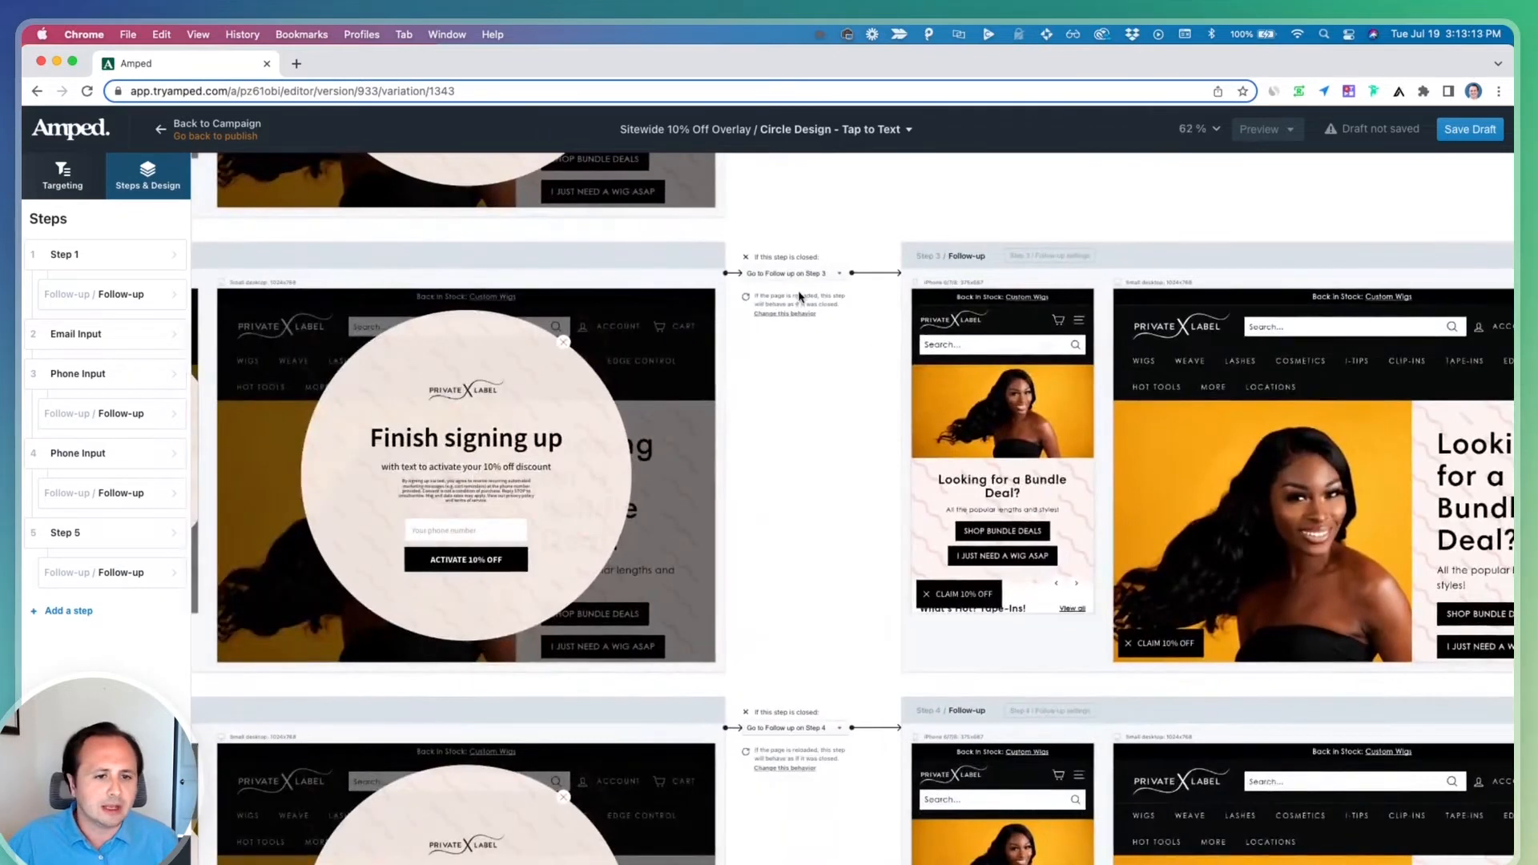
{"action": "scroll", "coordinate": [823, 501], "scroll_direction": "down", "scroll_amount": 1}
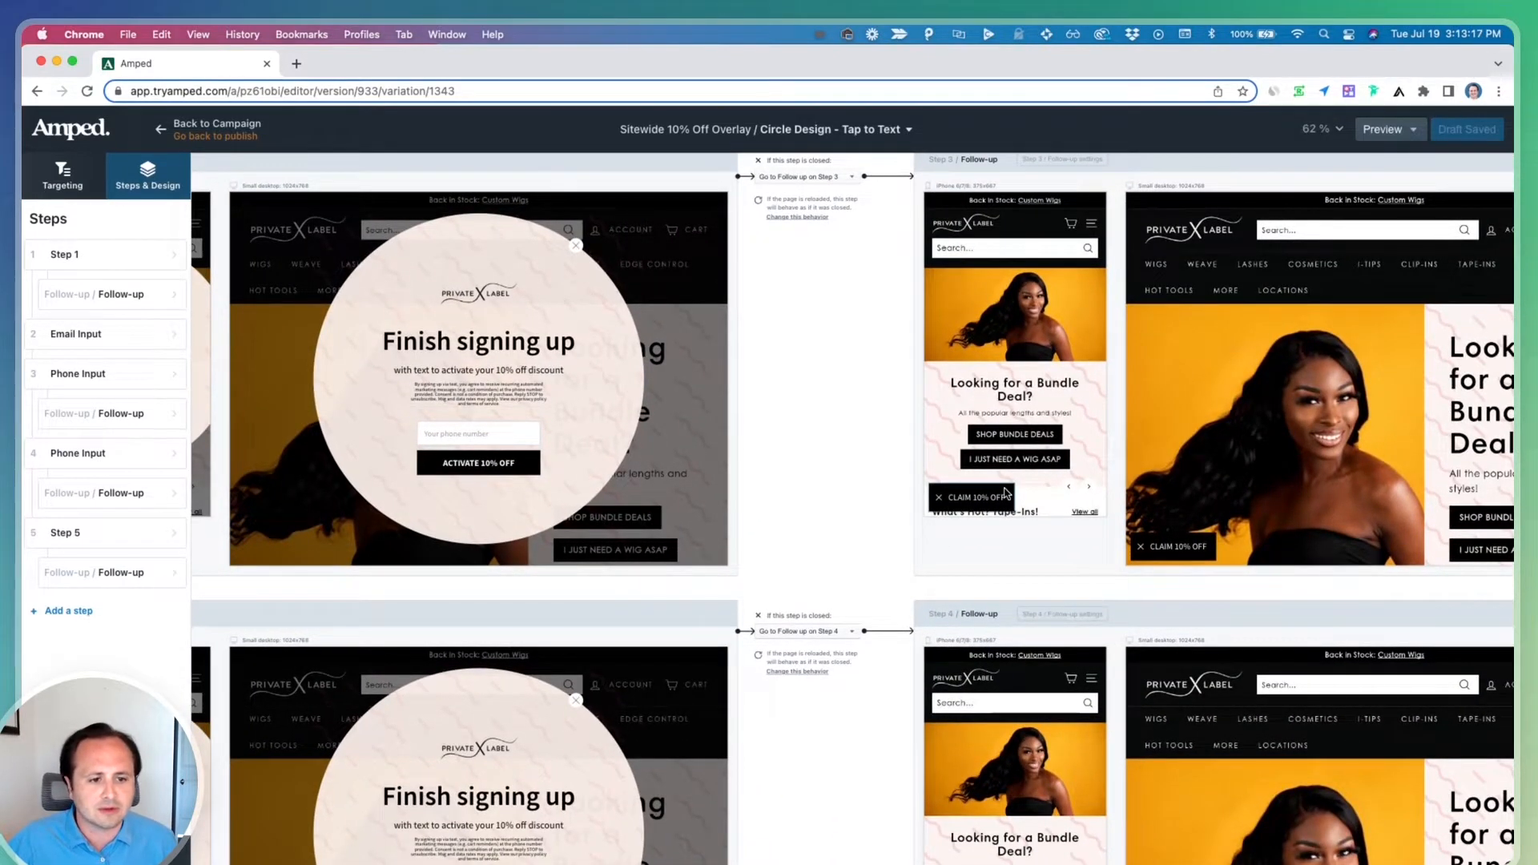
{"action": "scroll", "coordinate": [1003, 495], "scroll_direction": "down", "scroll_amount": 3}
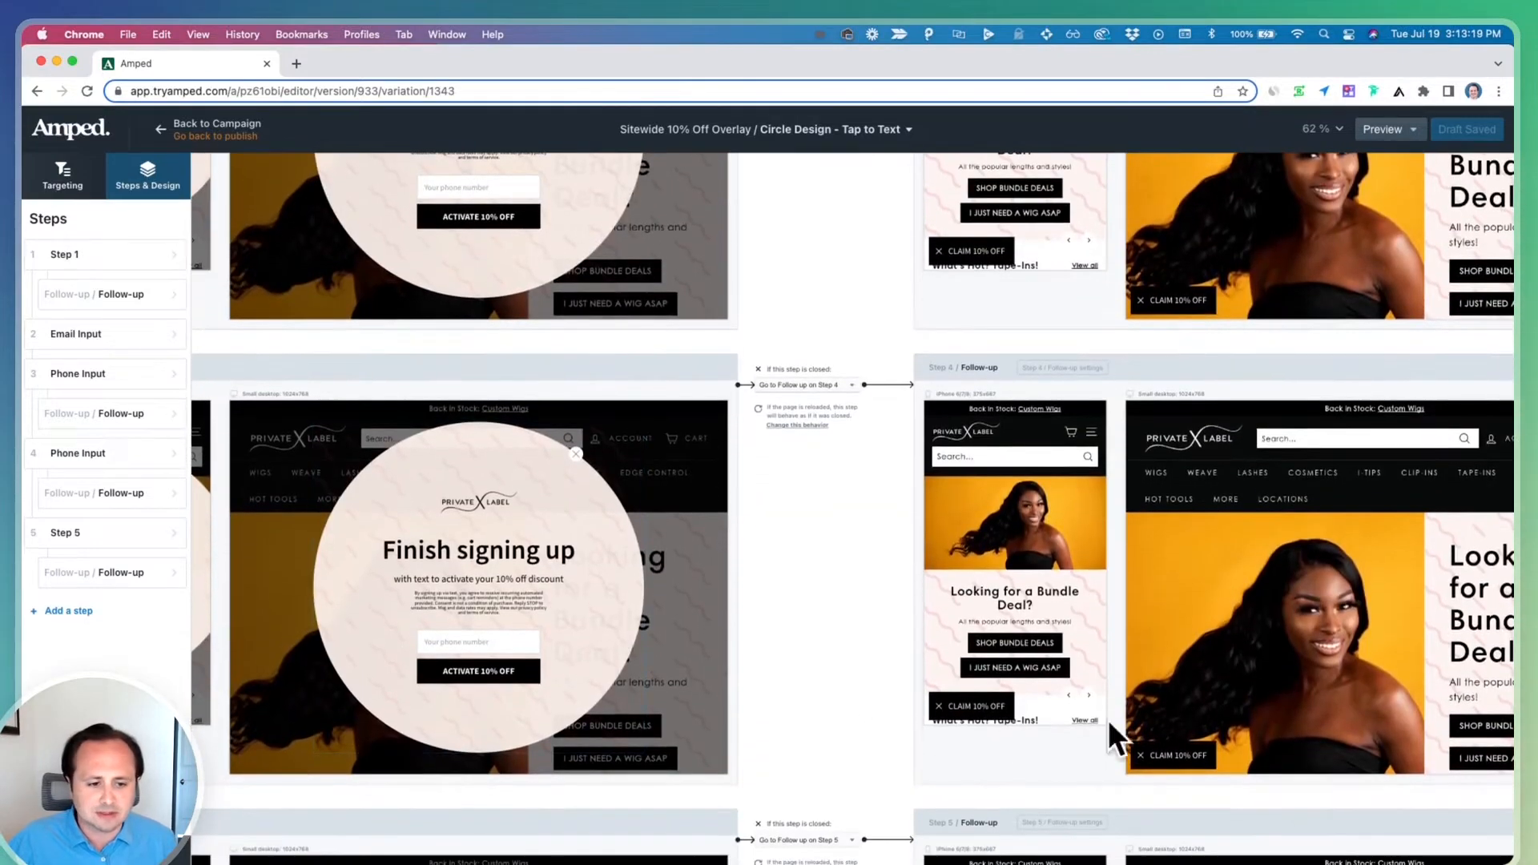
{"action": "left_click", "coordinate": [1011, 705]}
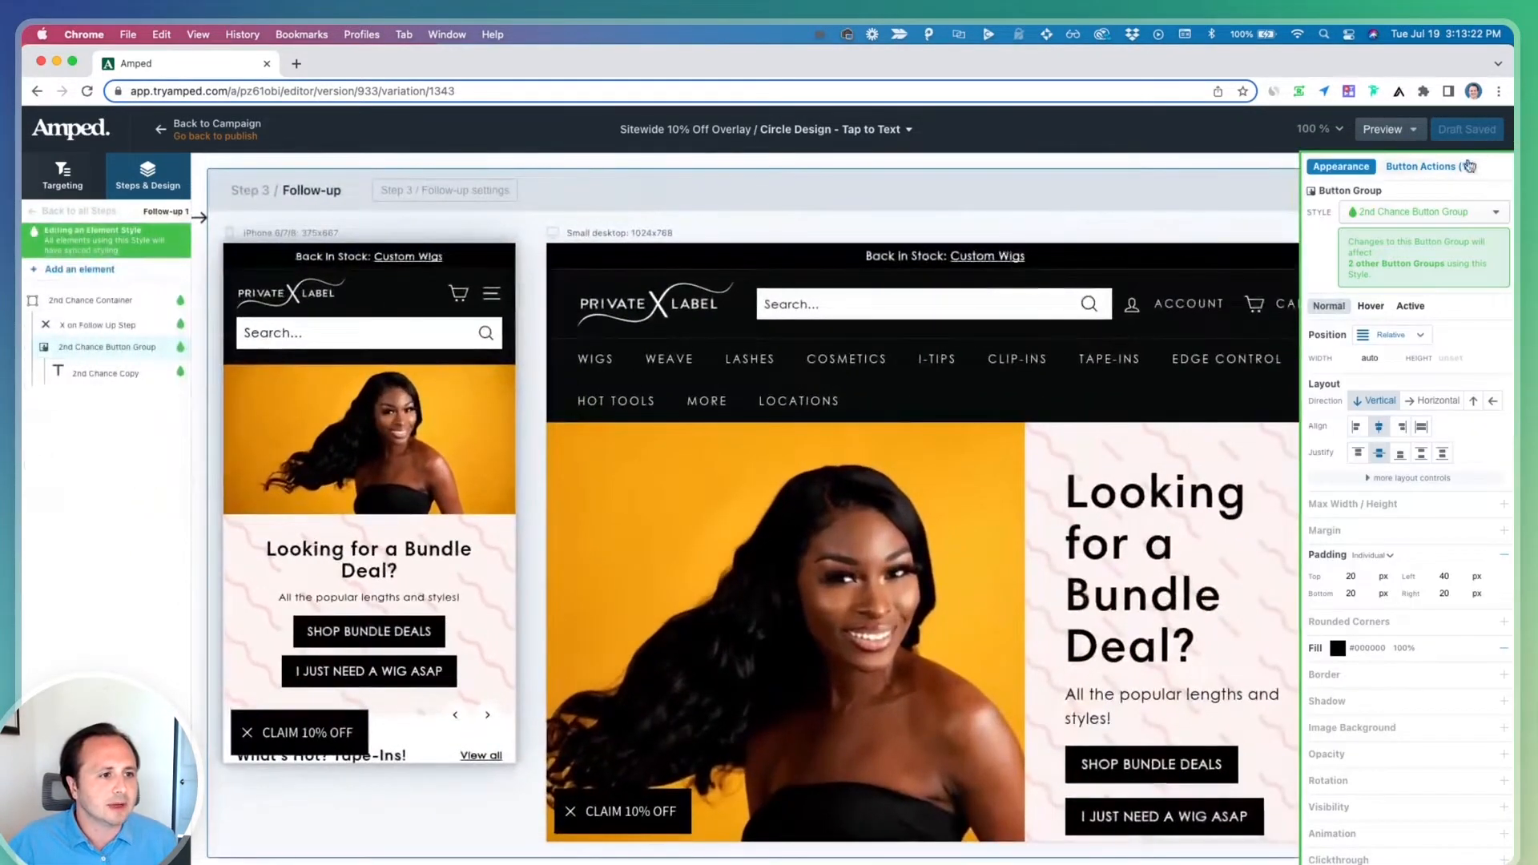
{"action": "left_click", "coordinate": [1462, 167]}
{"action": "scroll", "coordinate": [772, 550], "scroll_direction": "down", "scroll_amount": 5}
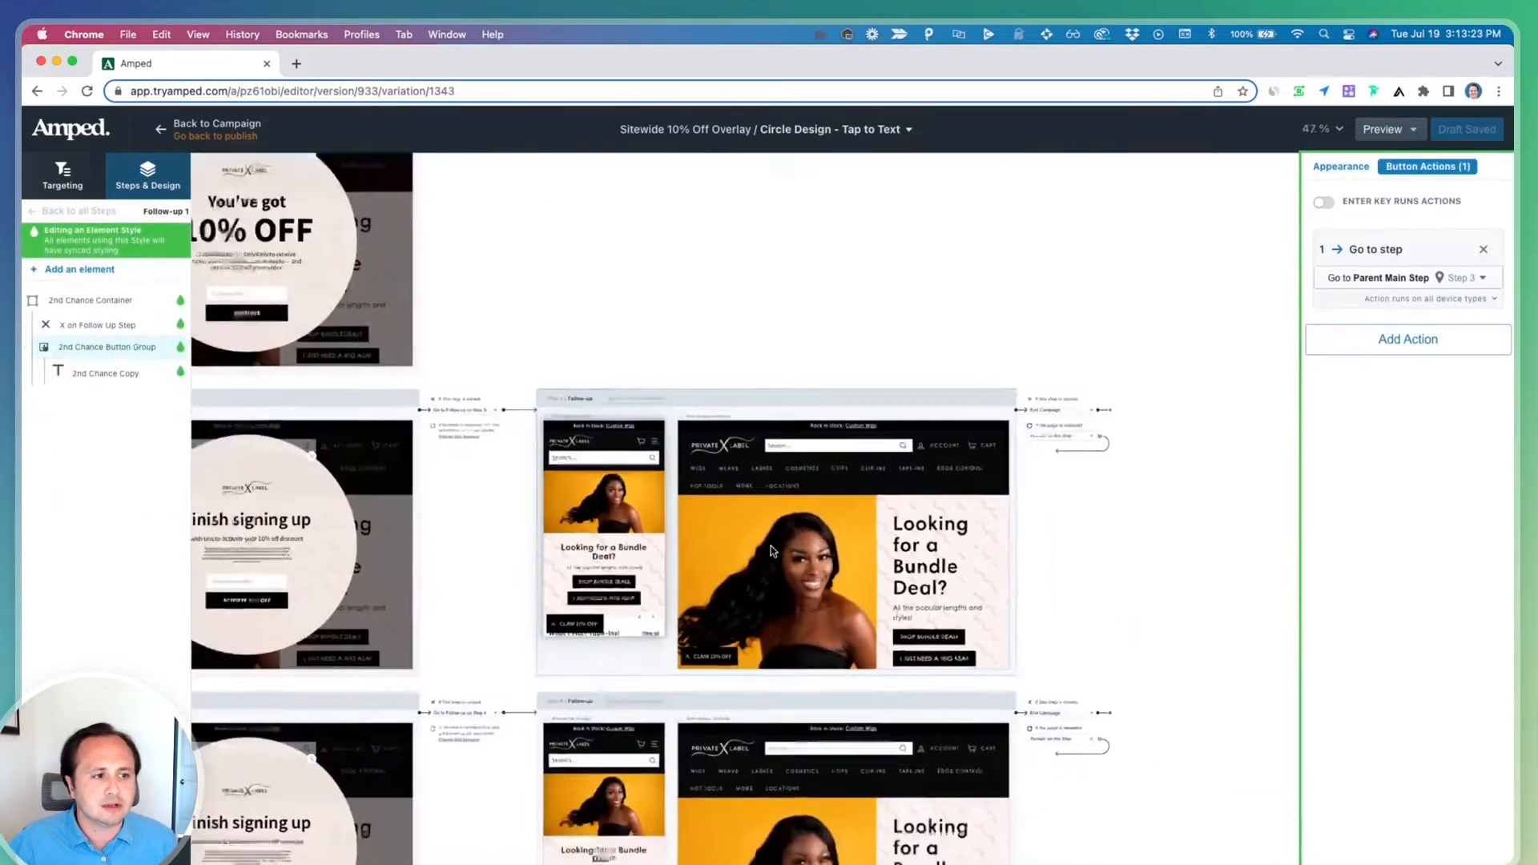
{"action": "scroll", "coordinate": [540, 761], "scroll_direction": "down", "scroll_amount": 3}
{"action": "left_click", "coordinate": [602, 658]}
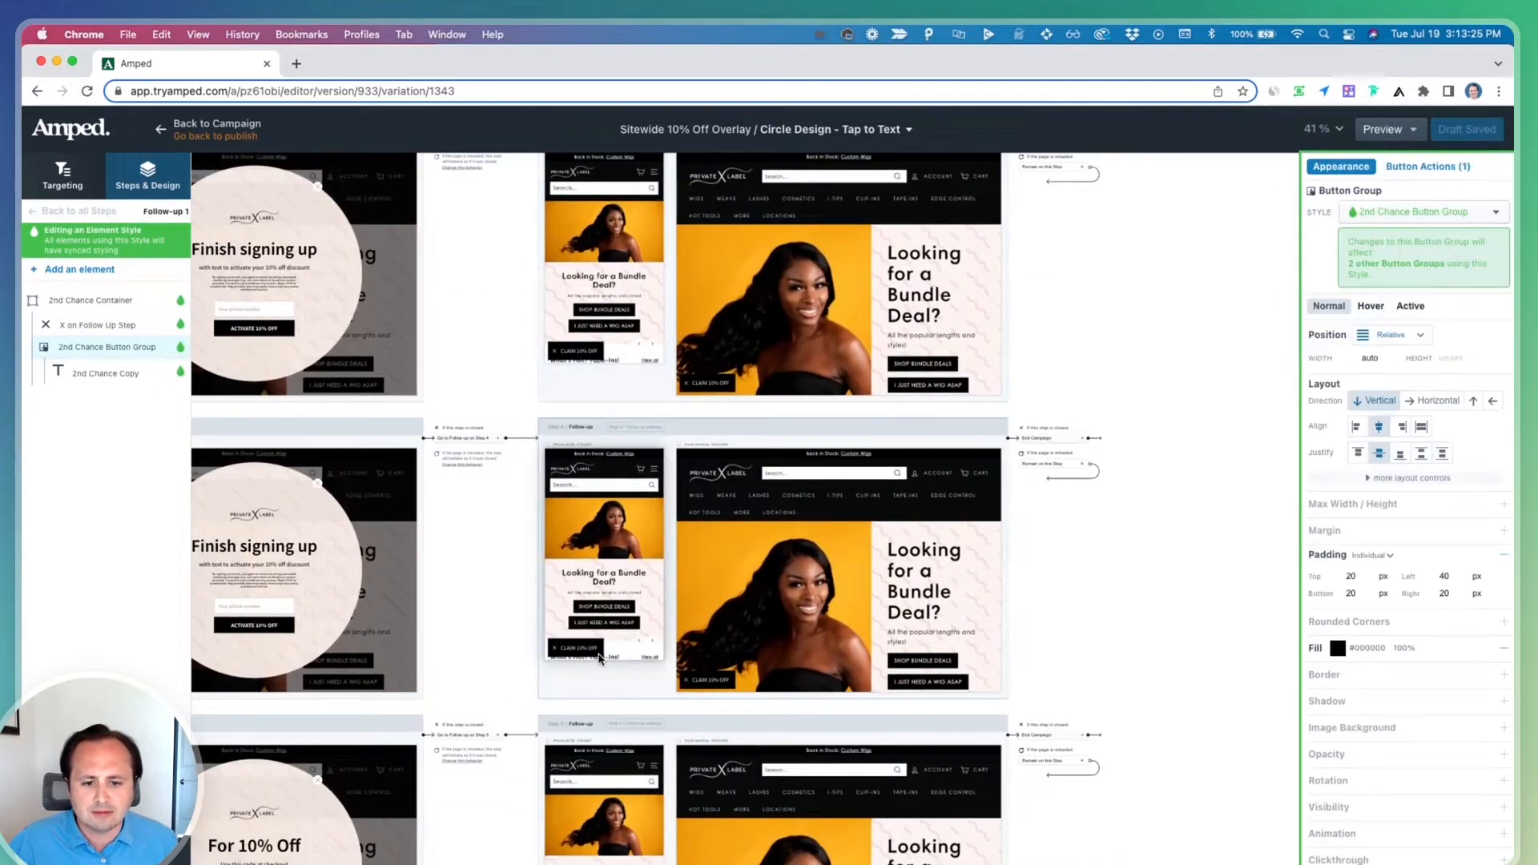
{"action": "left_click", "coordinate": [1418, 167]}
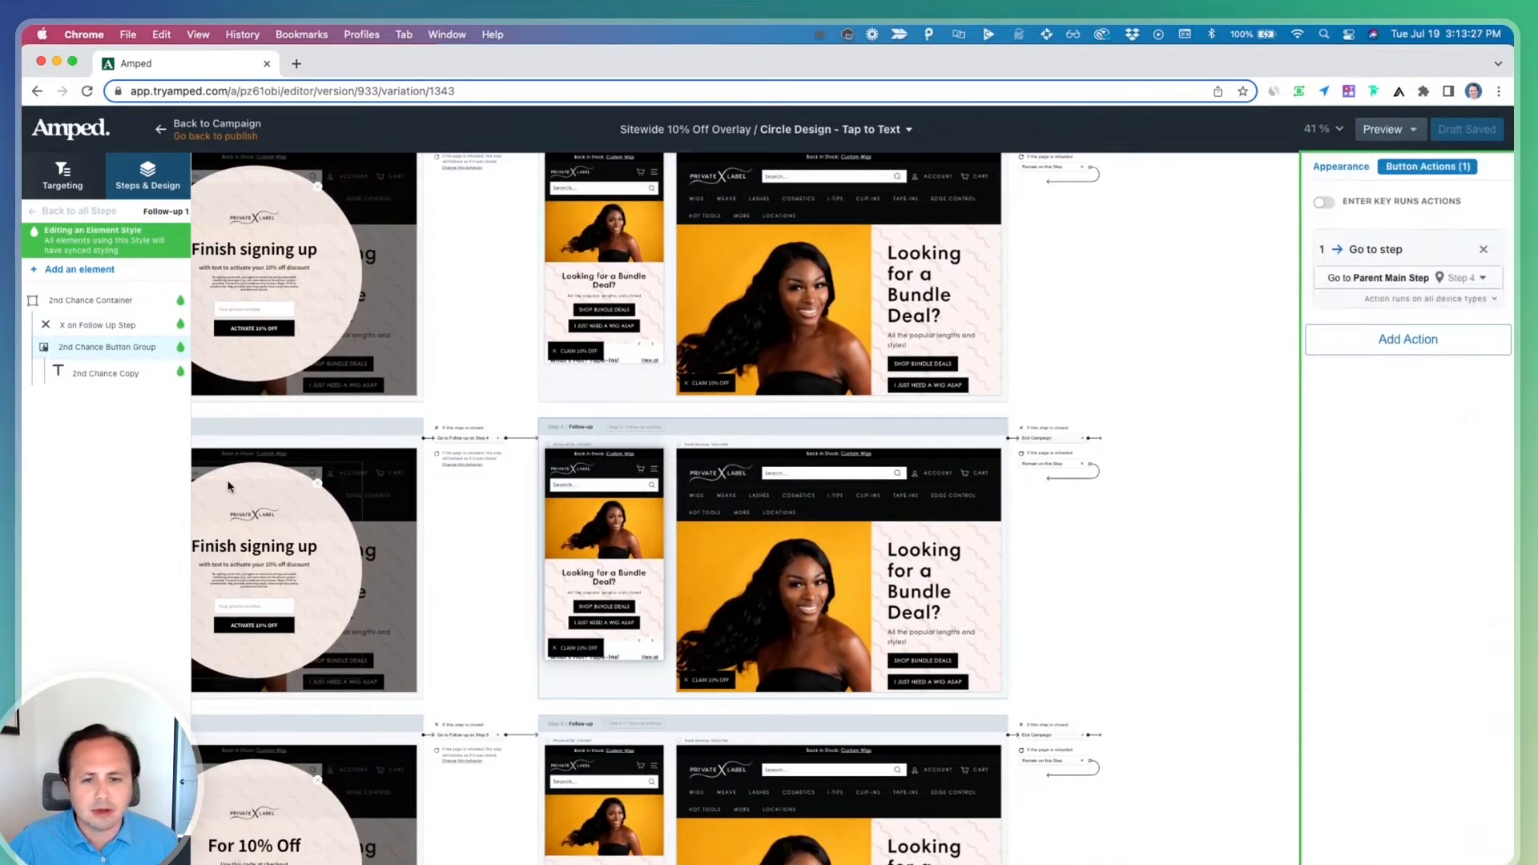
{"action": "scroll", "coordinate": [324, 474], "scroll_direction": "left", "scroll_amount": 5}
{"action": "scroll", "coordinate": [349, 361], "scroll_direction": "up", "scroll_amount": 5}
Rename step 3 to "Tap to Text"
{"action": "left_click", "coordinate": [348, 361]}
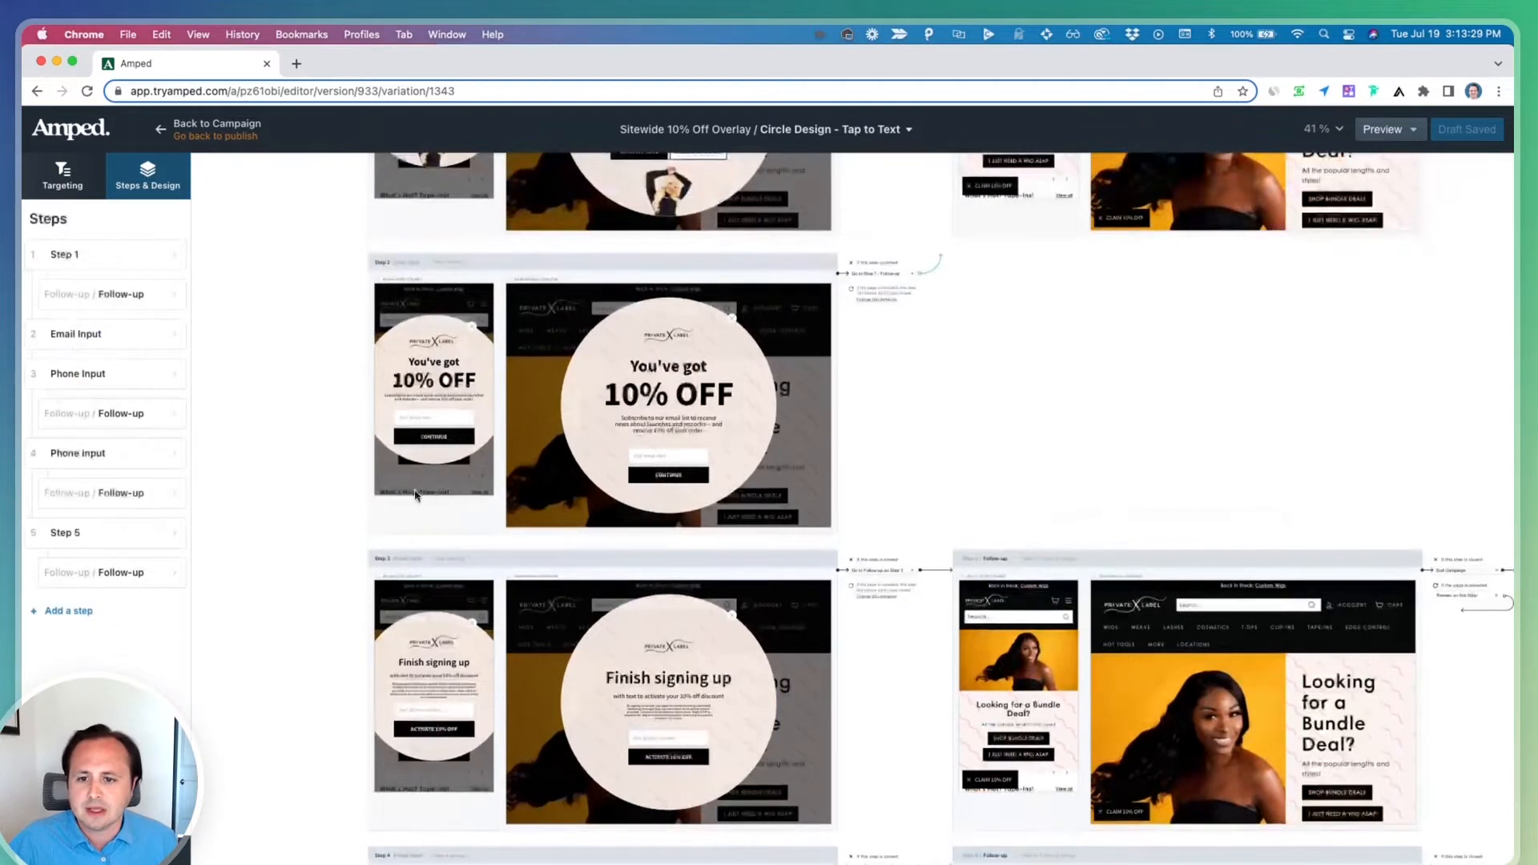
{"action": "double_click", "coordinate": [86, 375]}
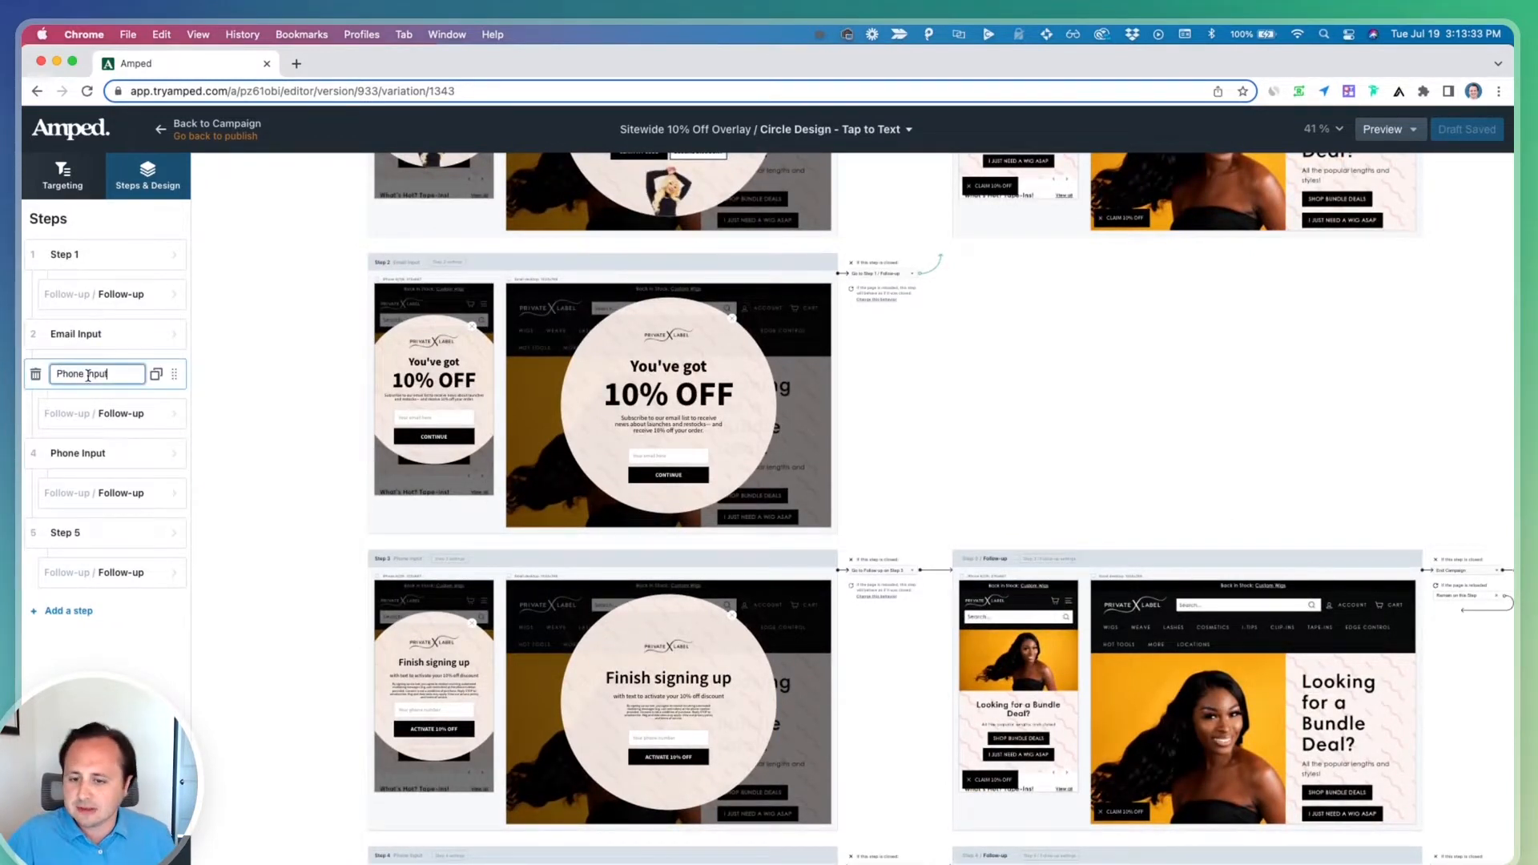
{"action": "key", "text": "super+a"}
{"action": "type", "text": "Ta"}
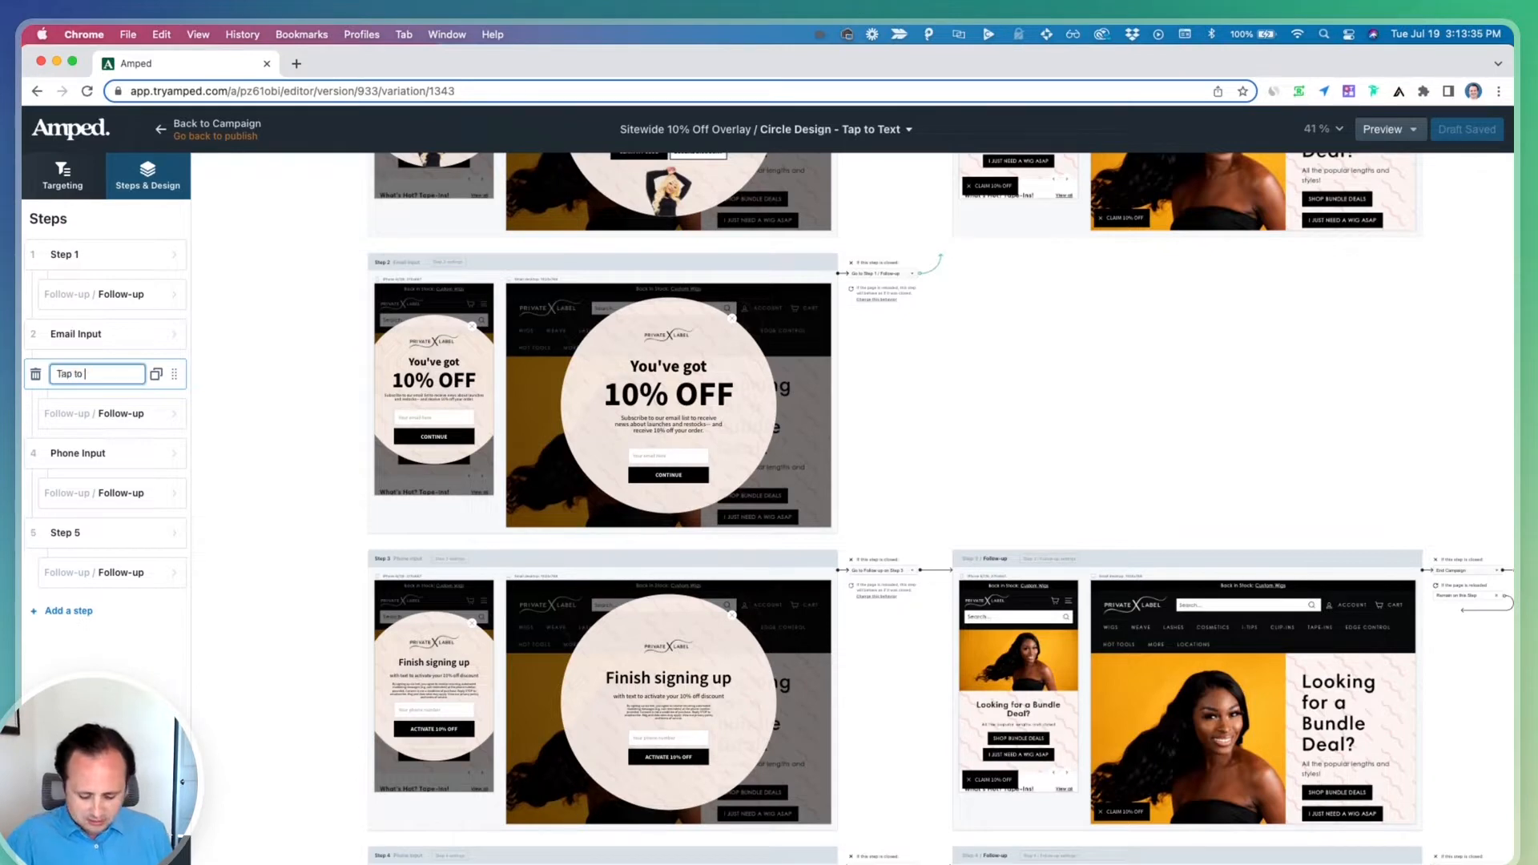
{"action": "type", "text": "p to Text"}
{"action": "key", "text": "Return"}
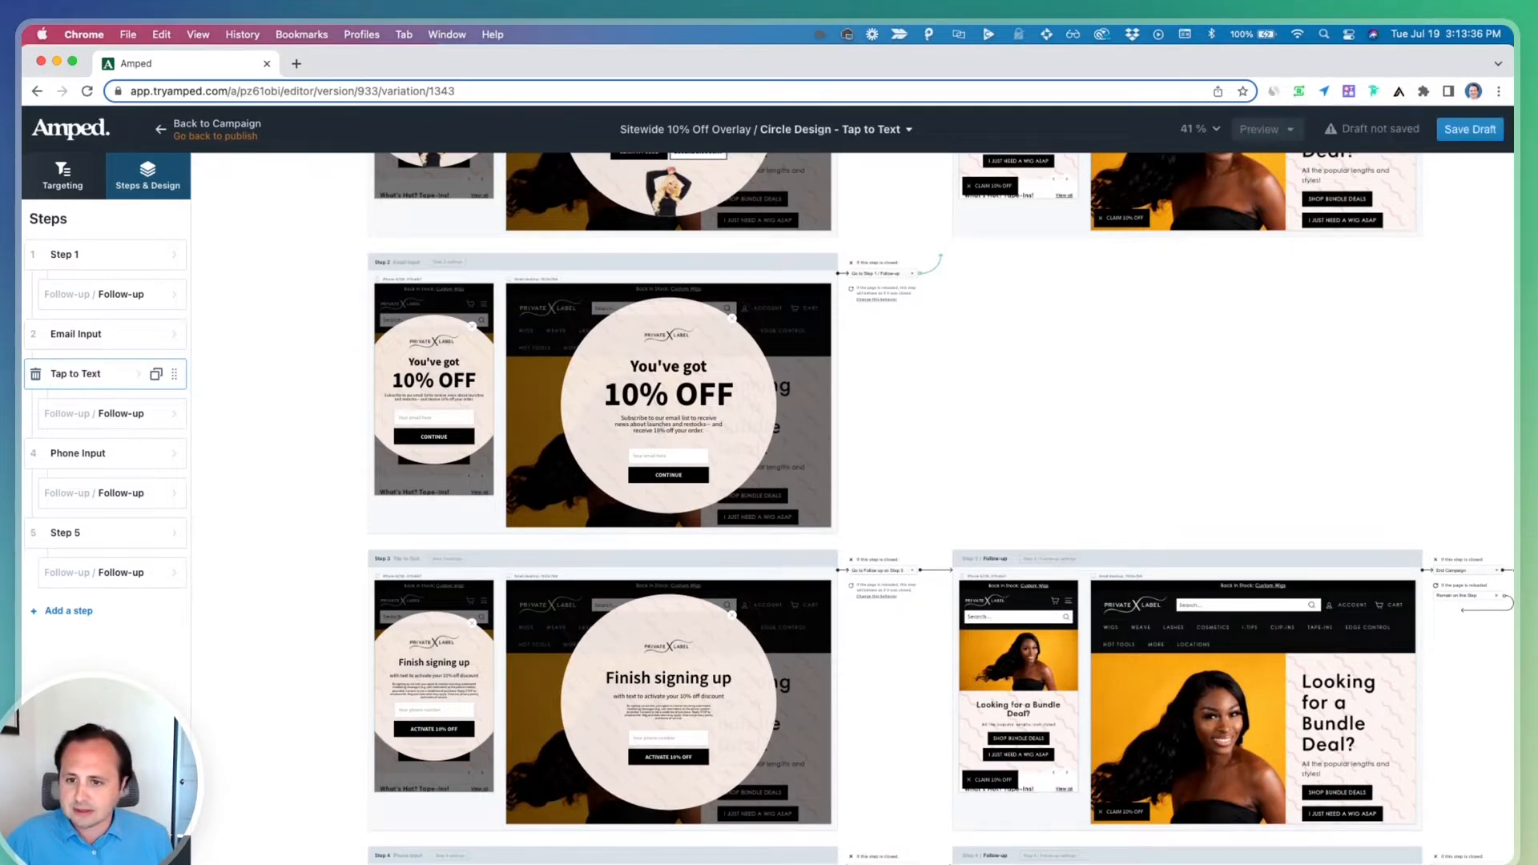
Point step 2's Continue button Go to step action to Step 3 and restrict it to phones
{"action": "left_click", "coordinate": [80, 334]}
{"action": "left_click", "coordinate": [462, 627]}
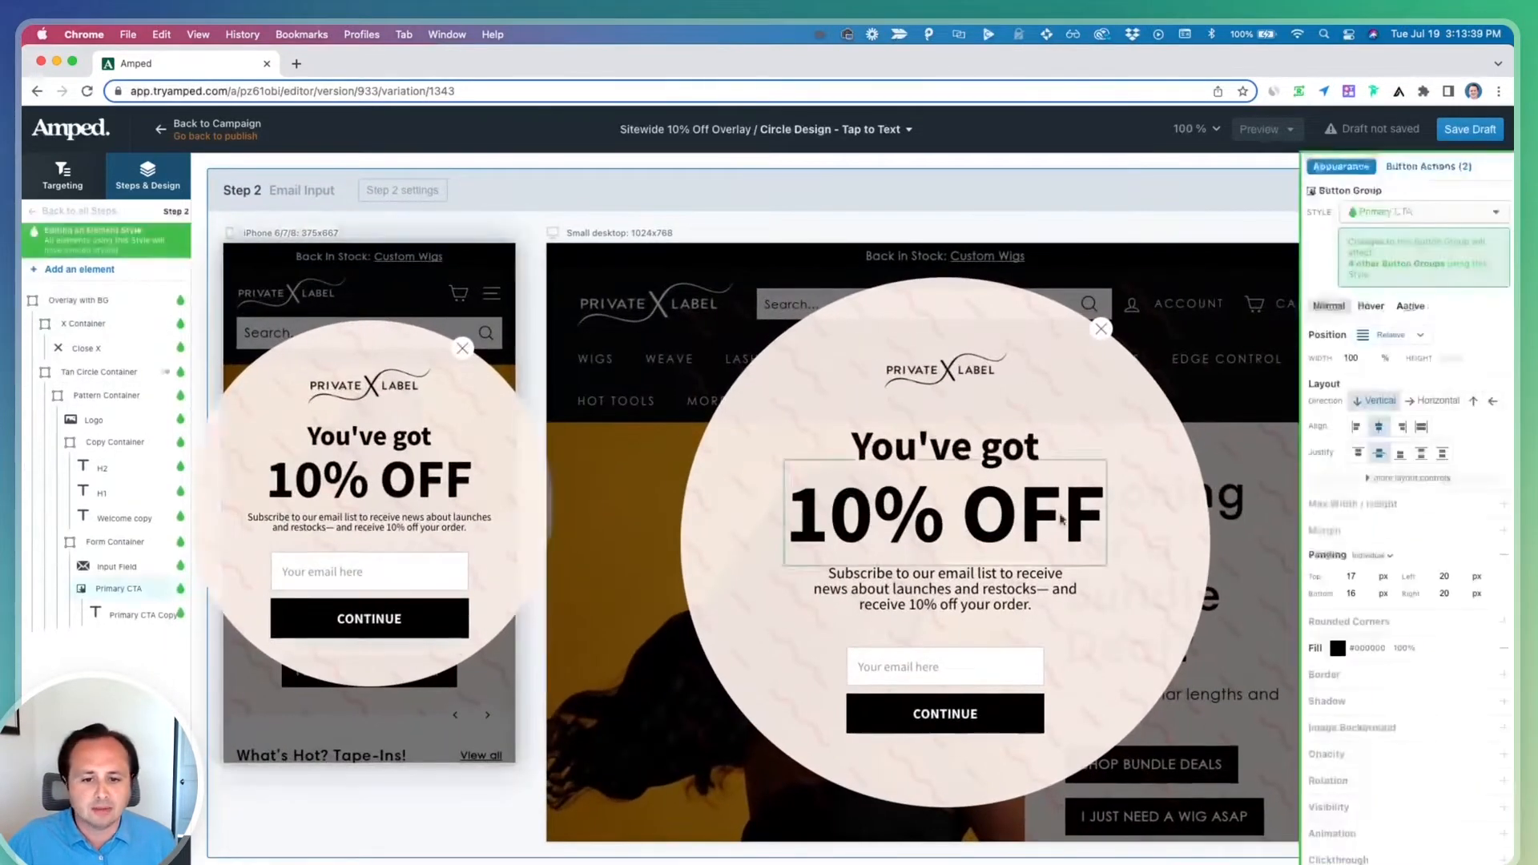
{"action": "left_click", "coordinate": [1428, 167]}
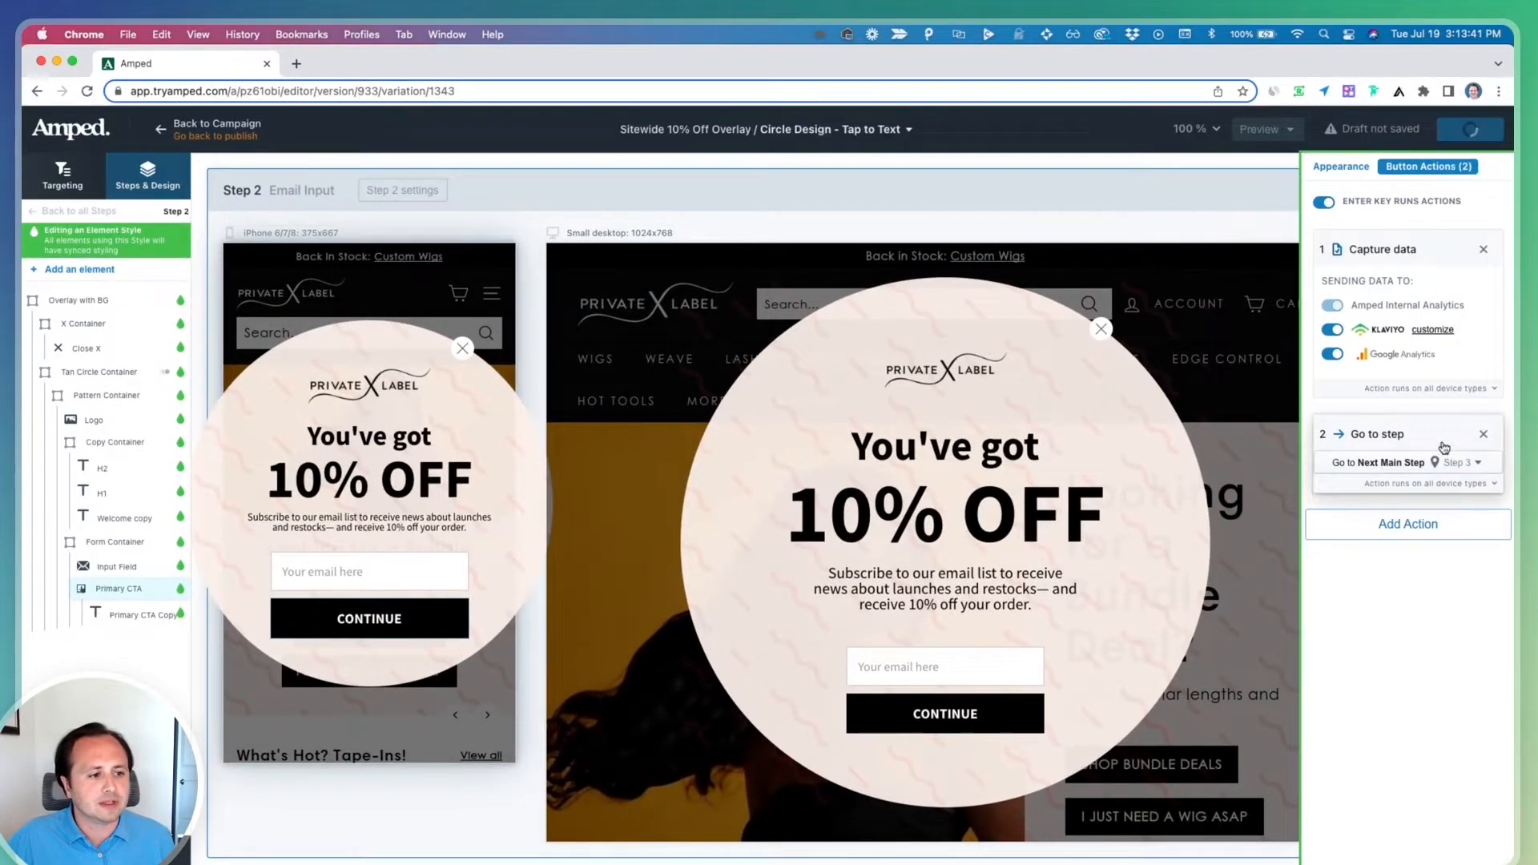
{"action": "left_click", "coordinate": [1422, 463]}
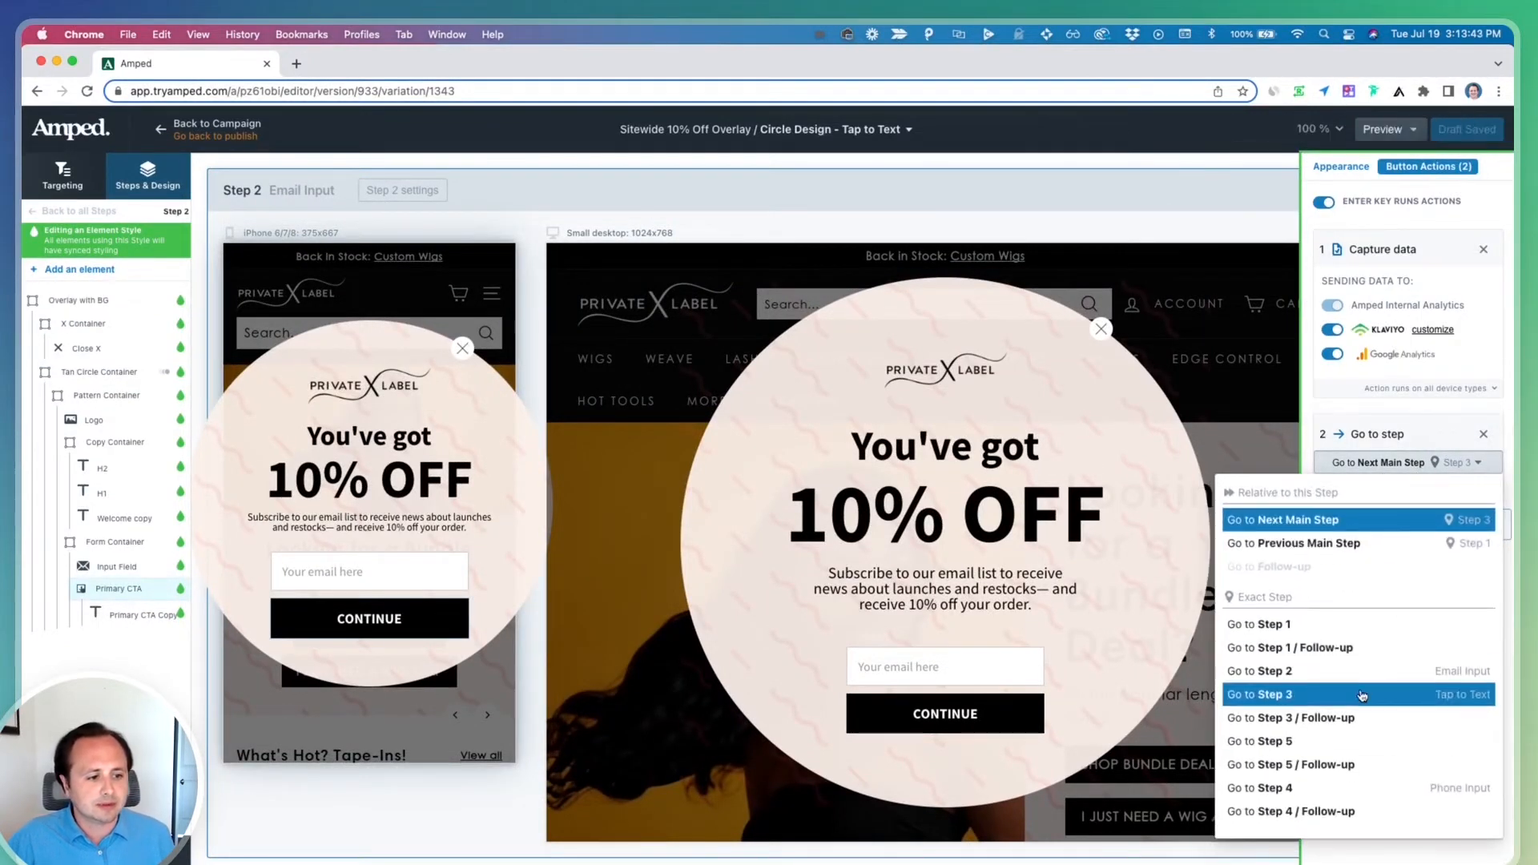
{"action": "left_click", "coordinate": [1362, 694]}
{"action": "left_click", "coordinate": [1446, 483]}
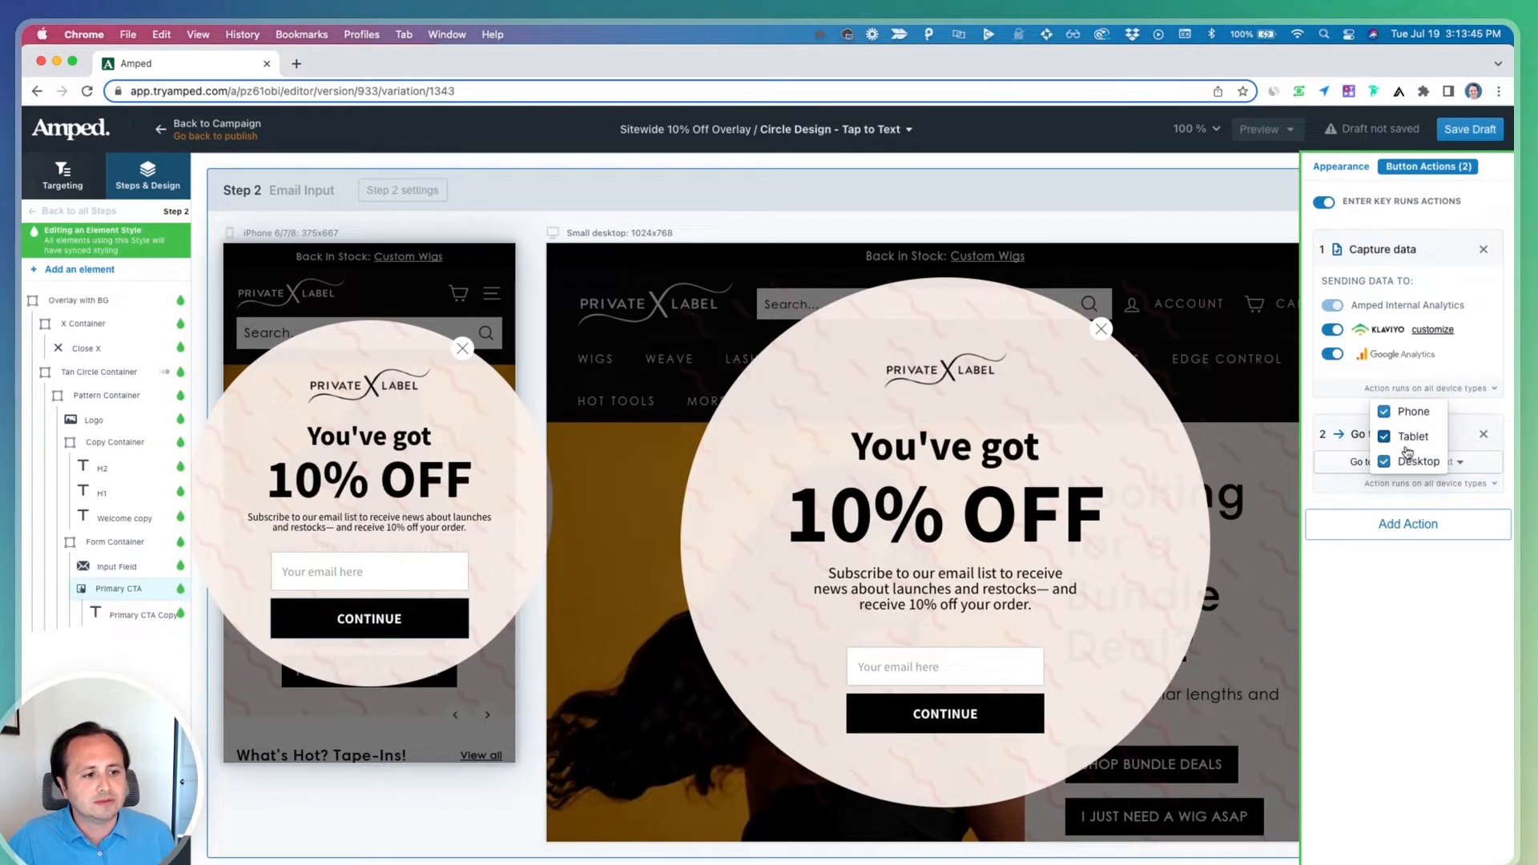
Add another Go to step action on the Continue button targeting Step 4, limited to tablets and desktops
{"action": "left_click", "coordinate": [1413, 522]}
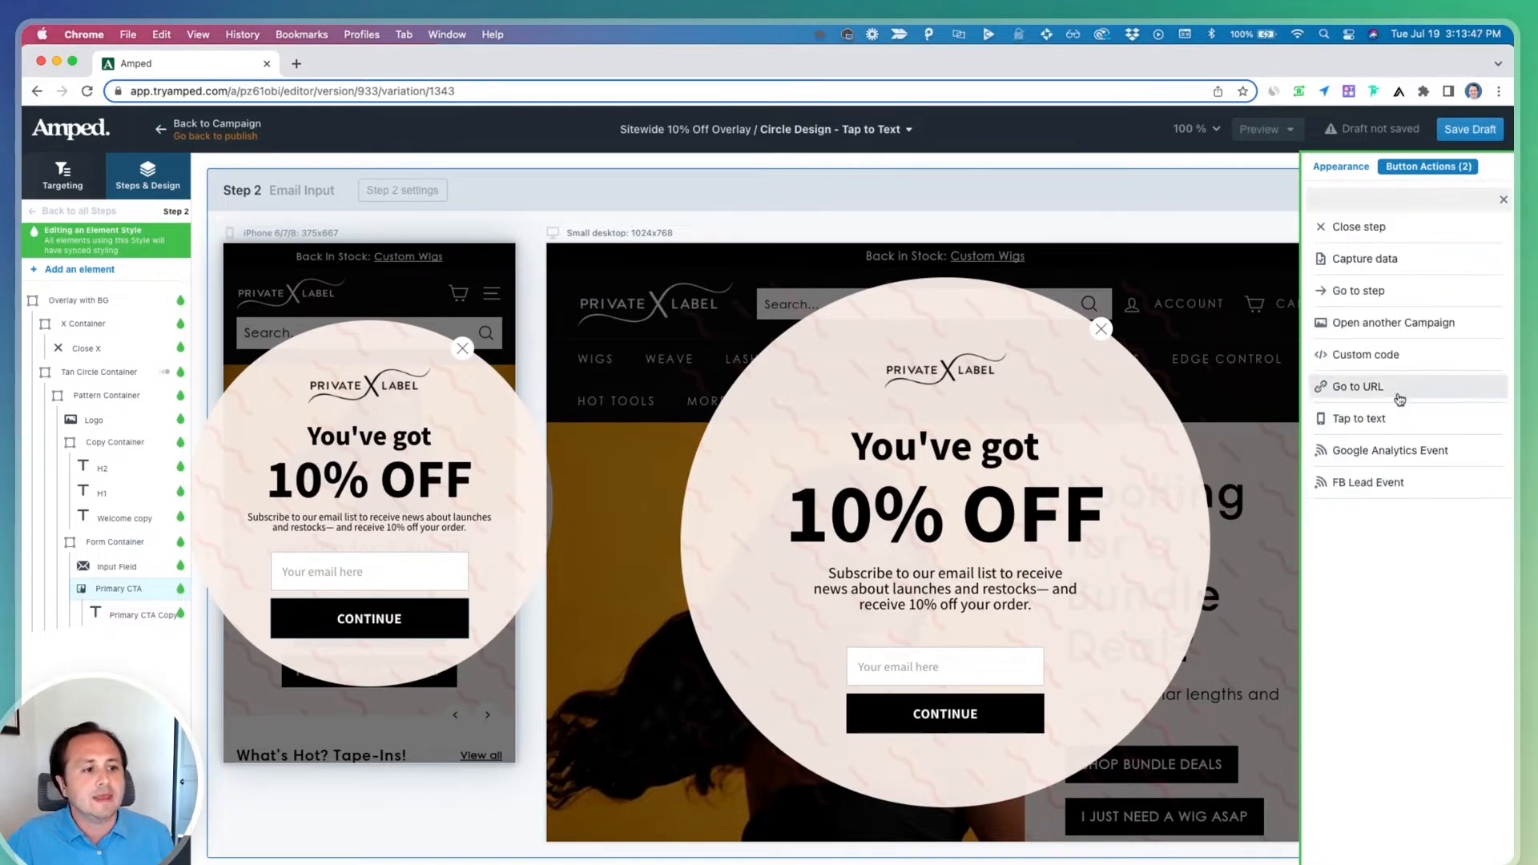
{"action": "left_click", "coordinate": [1330, 291]}
{"action": "left_click", "coordinate": [1412, 564]}
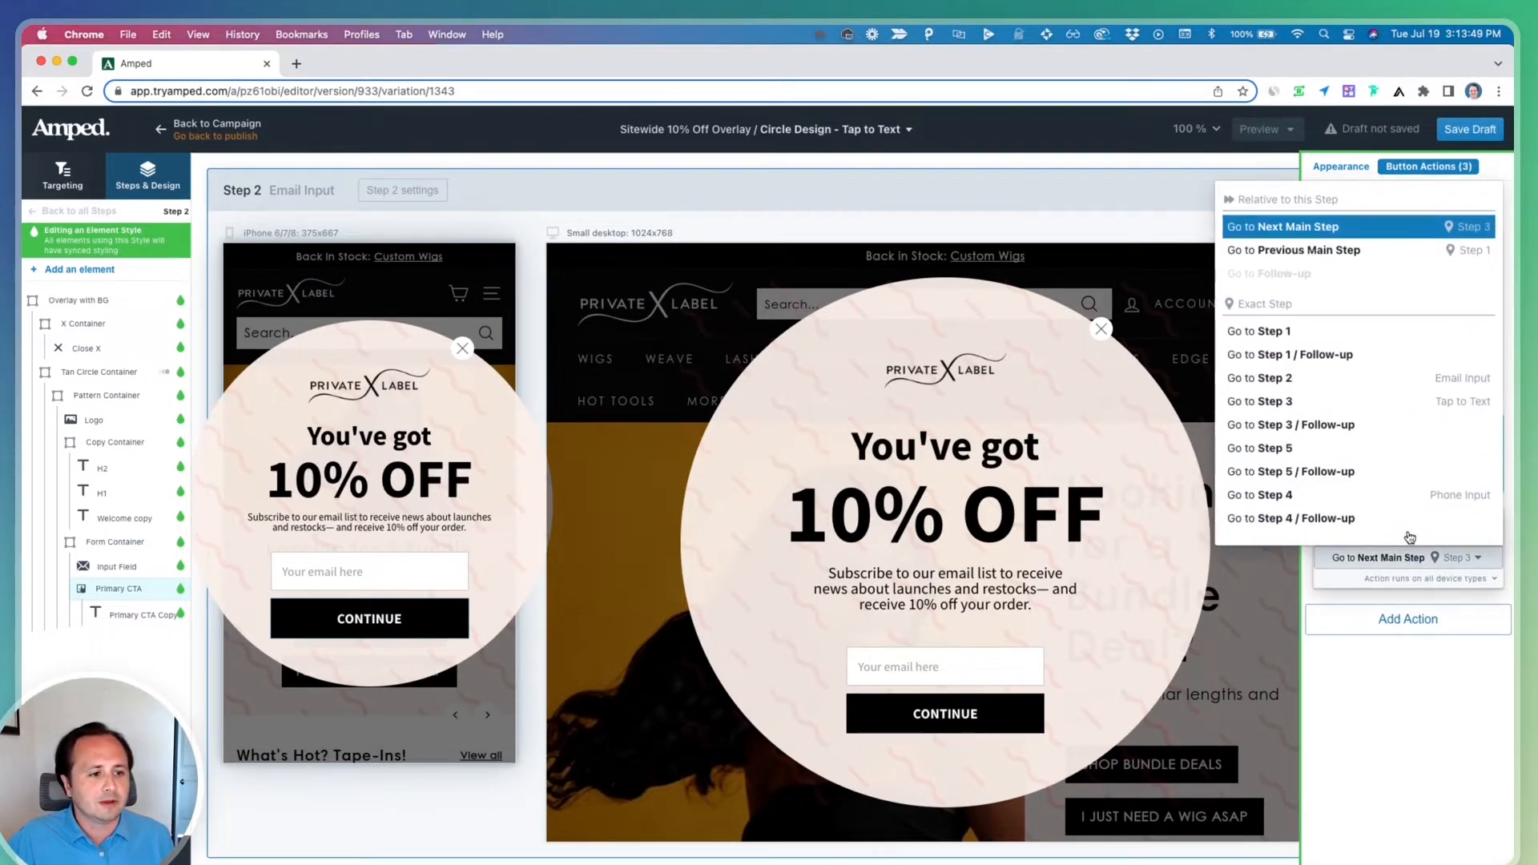
{"action": "left_click", "coordinate": [1408, 497]}
{"action": "left_click", "coordinate": [1442, 578]}
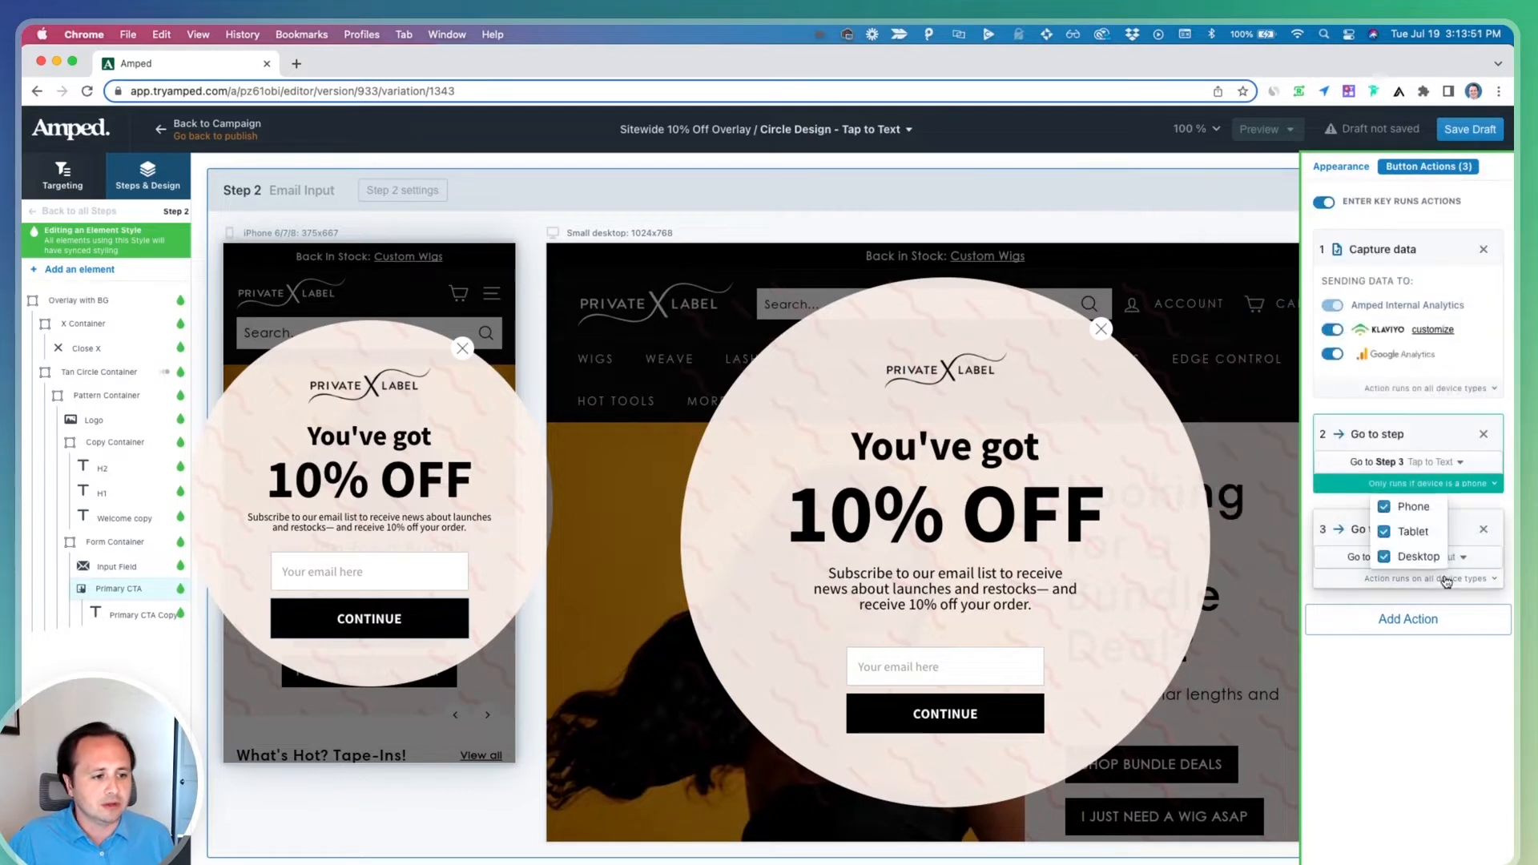
{"action": "left_click", "coordinate": [1384, 507]}
{"action": "left_click", "coordinate": [1402, 667]}
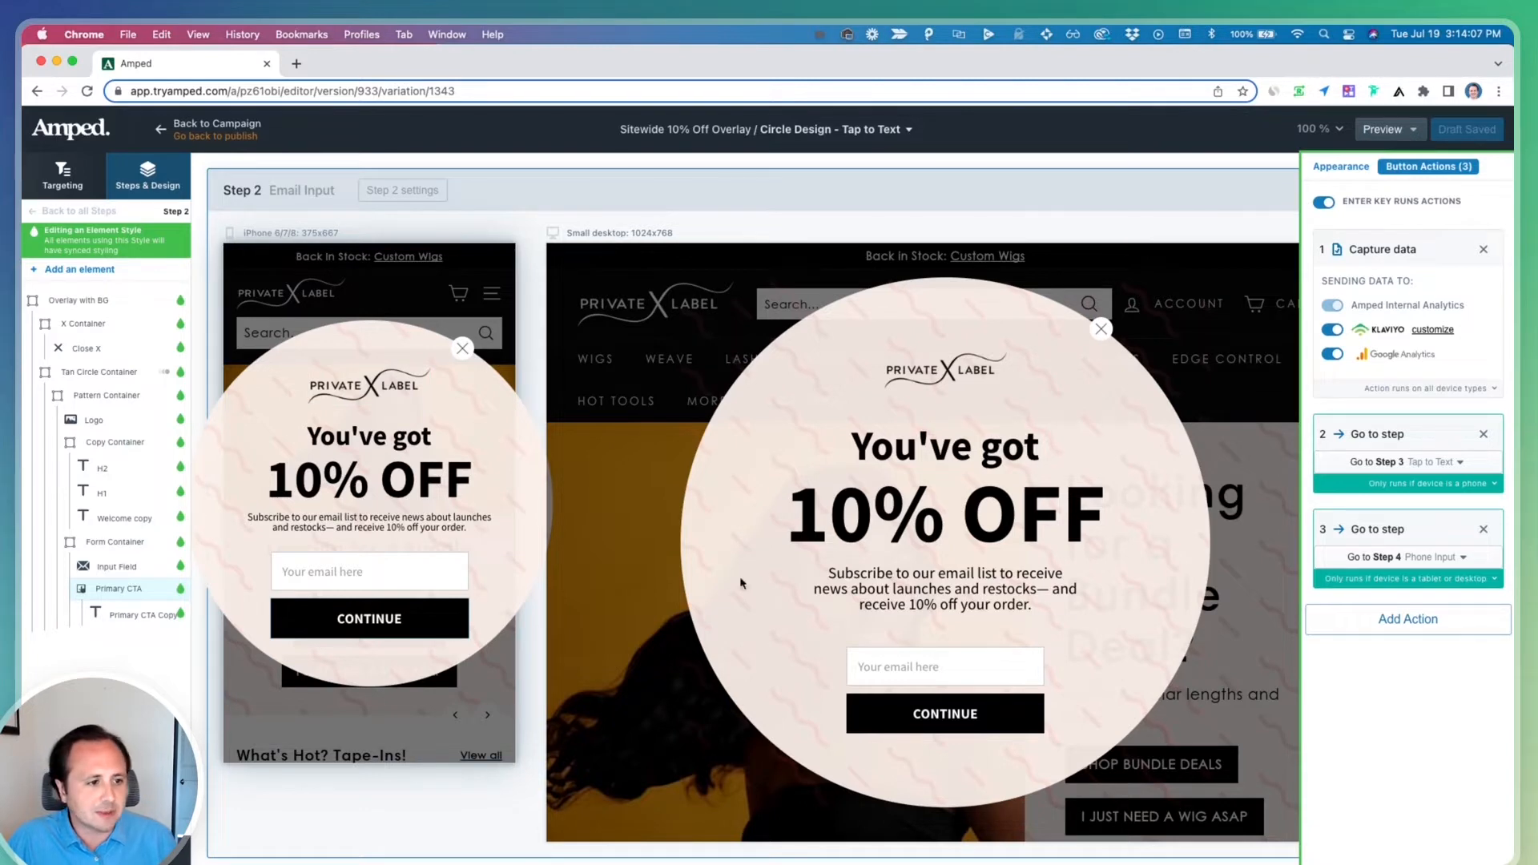
Copy the Tap to Text Container from step 3 of the 10% Off Sitewide Email and SMS Capture template
{"action": "scroll", "coordinate": [440, 591], "scroll_direction": "down", "scroll_amount": 10}
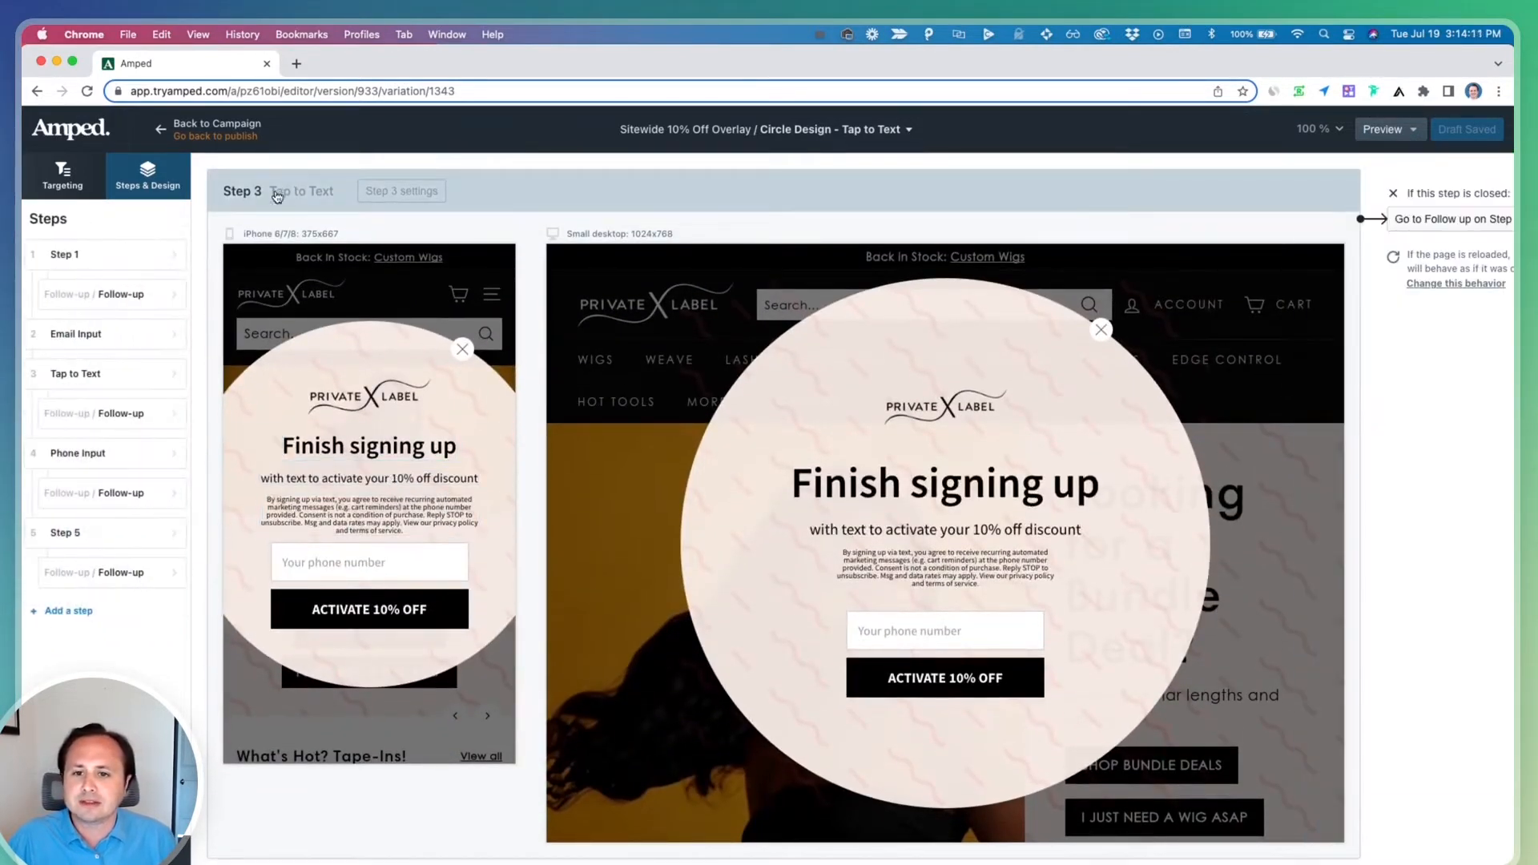
{"action": "left_click", "coordinate": [389, 510]}
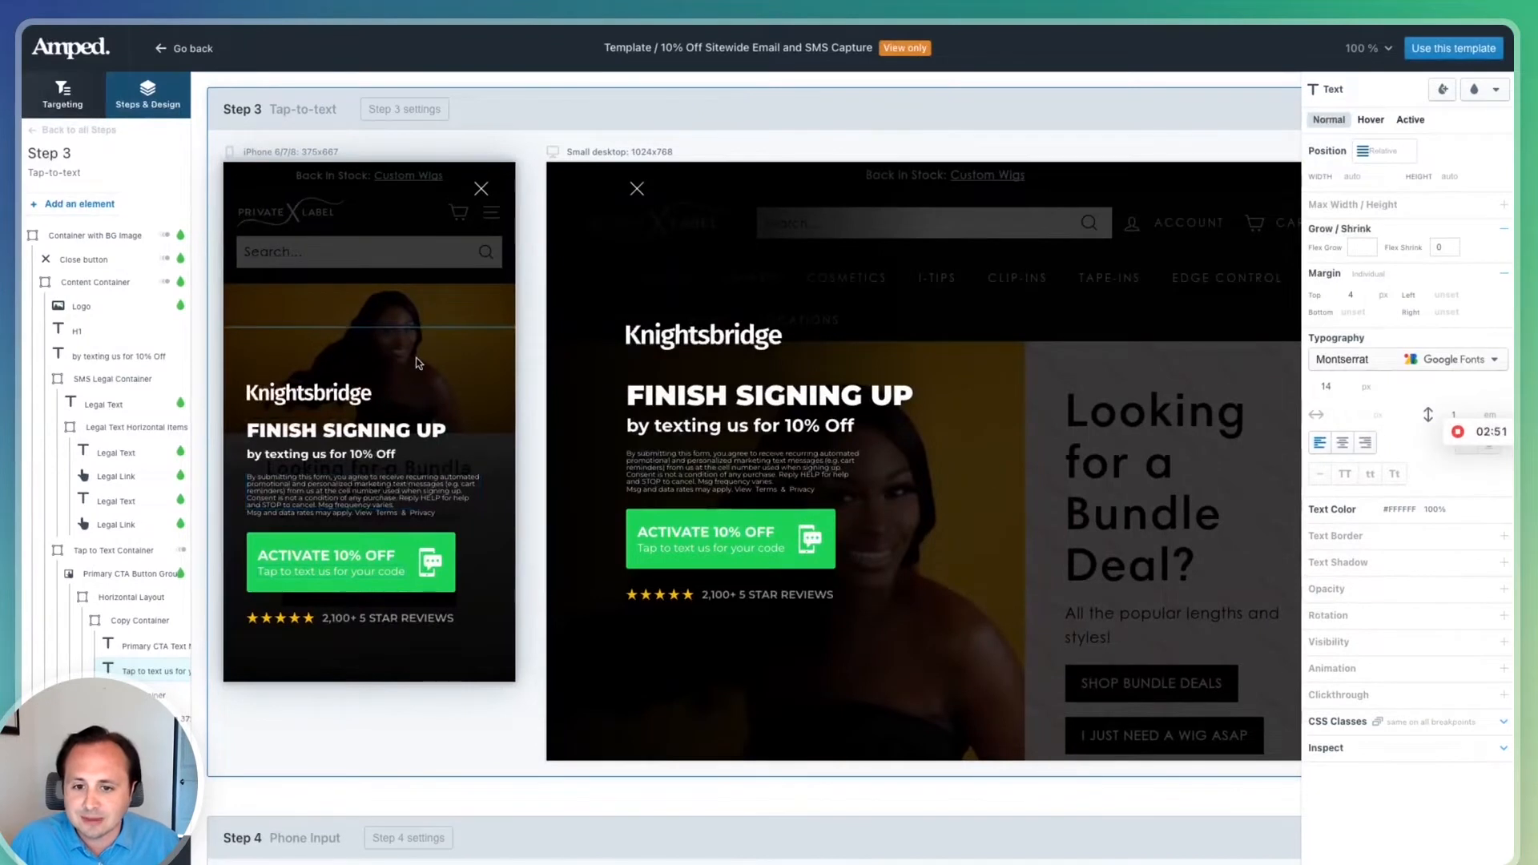
{"action": "left_click", "coordinate": [443, 543]}
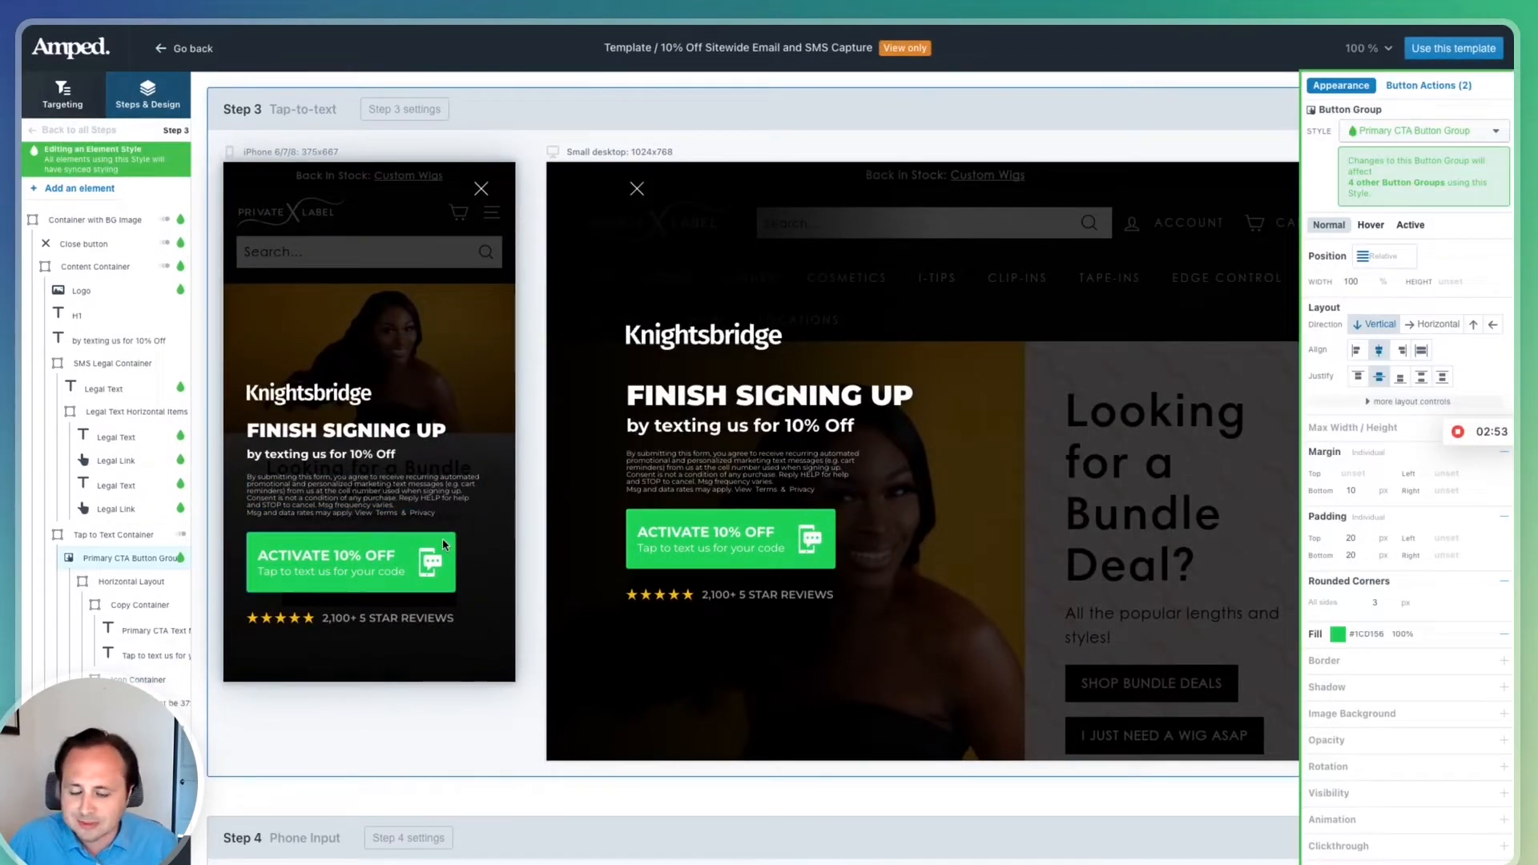
{"action": "left_click", "coordinate": [136, 542]}
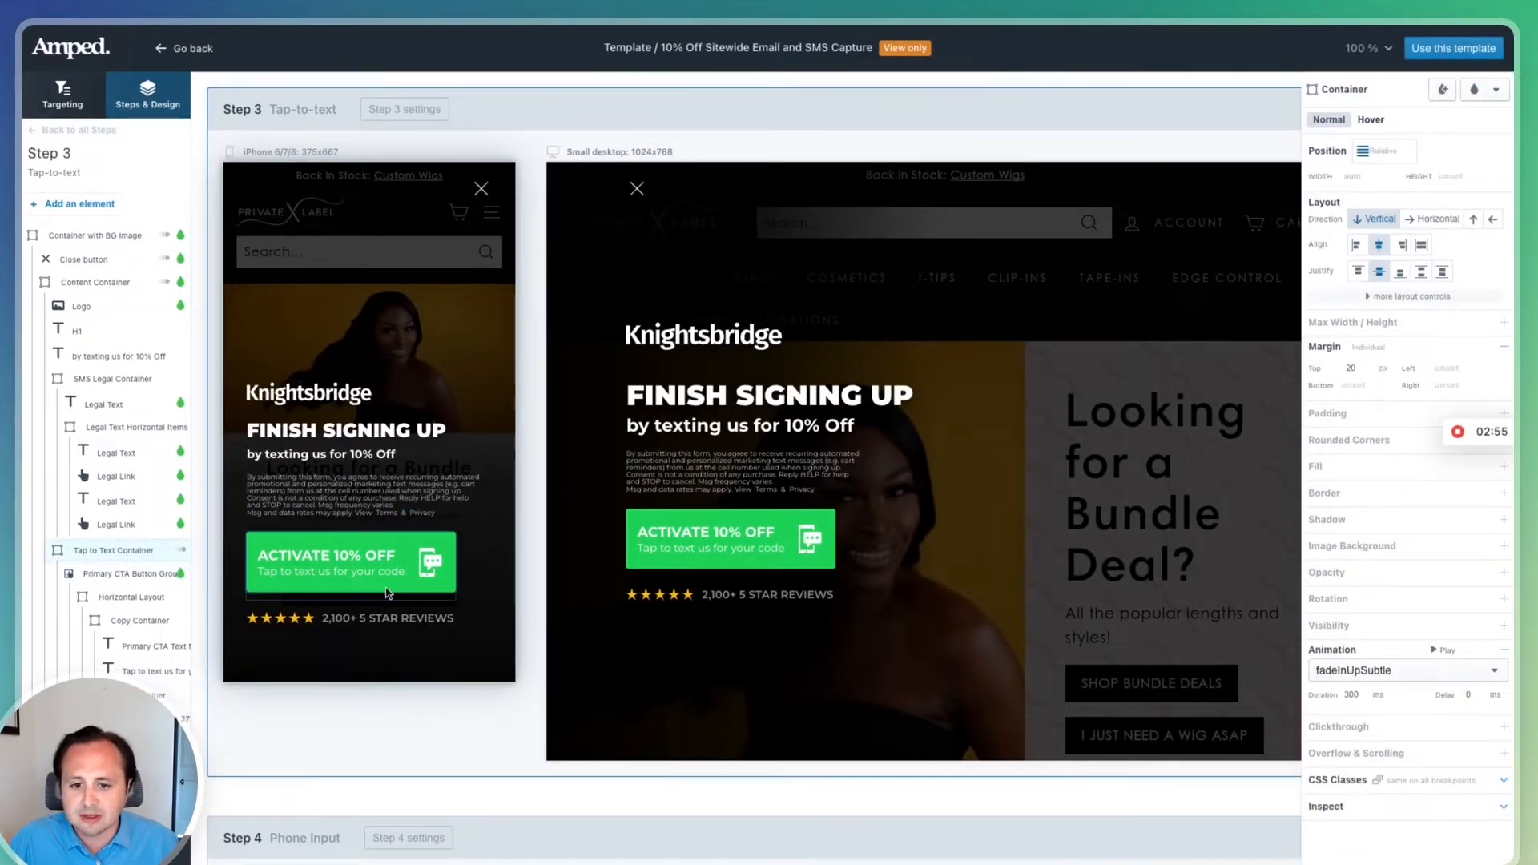
{"action": "left_click", "coordinate": [95, 575]}
{"action": "left_click", "coordinate": [114, 537]}
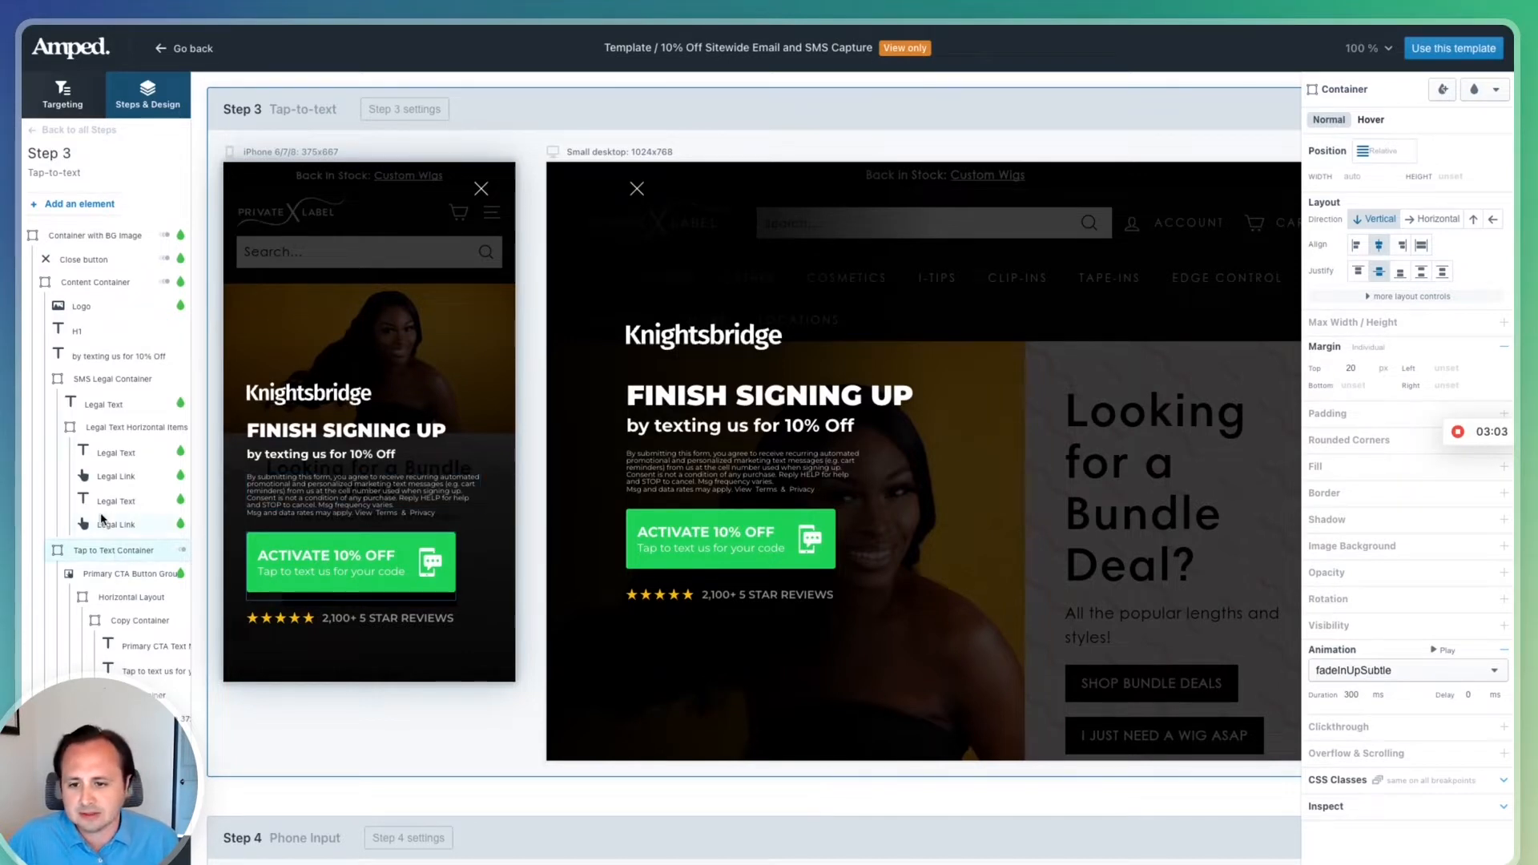
{"action": "left_click", "coordinate": [103, 523]}
{"action": "left_click", "coordinate": [113, 536]}
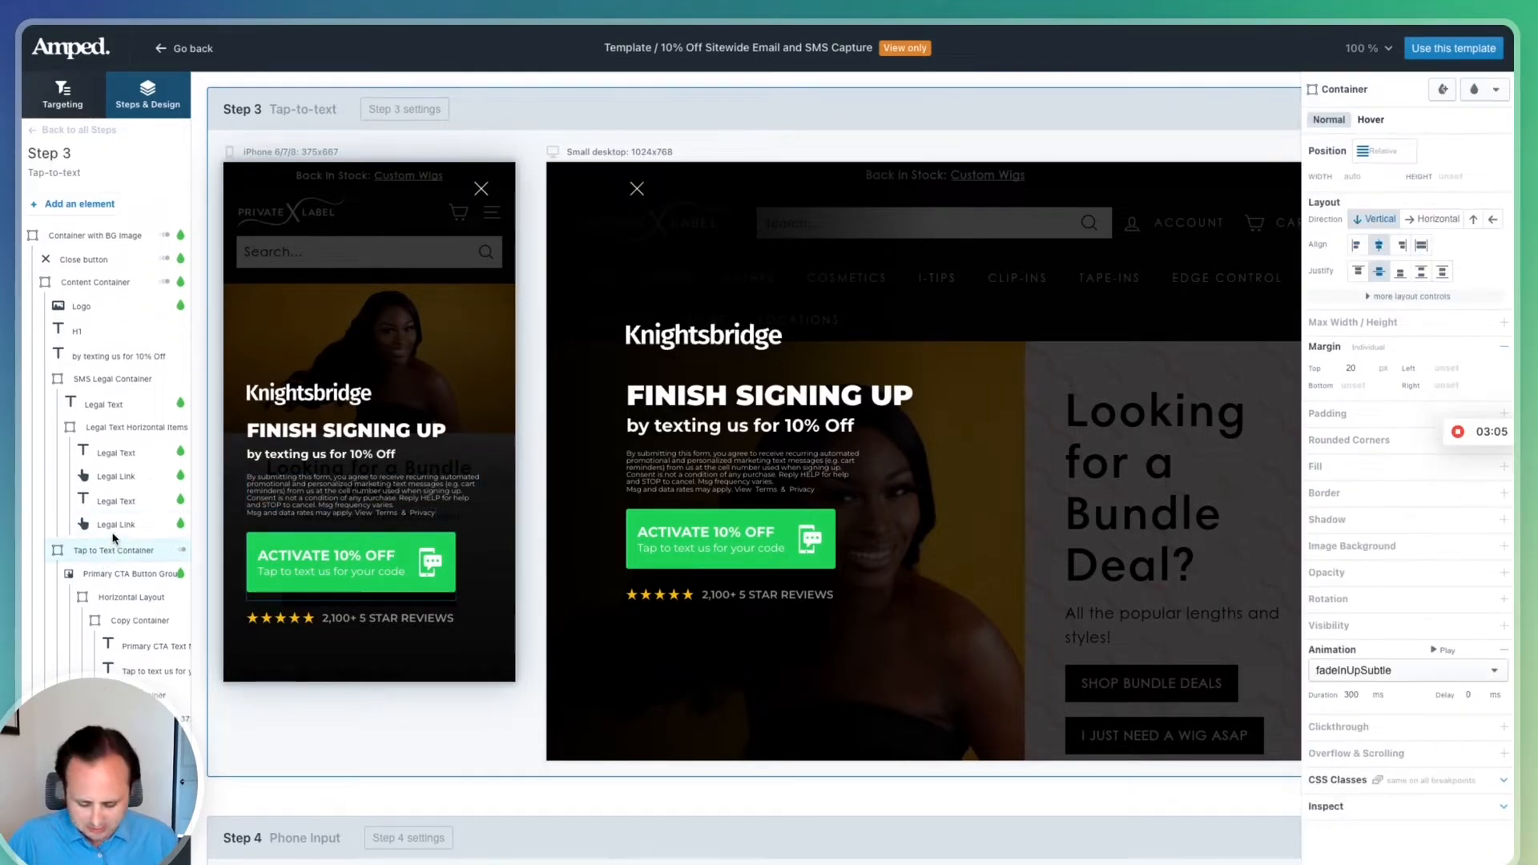
{"action": "left_click", "coordinate": [94, 576]}
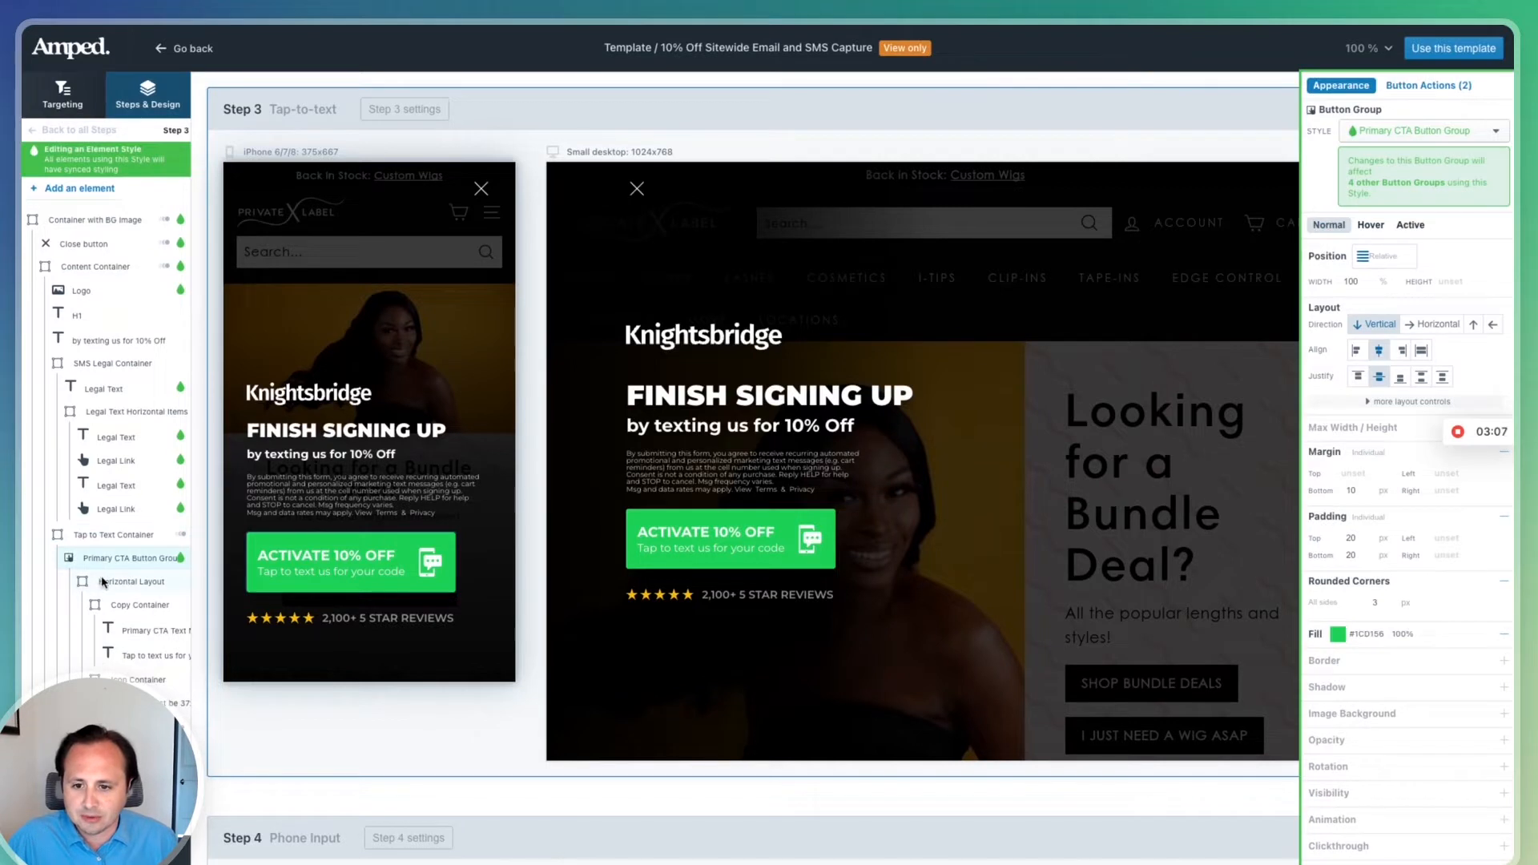
{"action": "left_click", "coordinate": [126, 545]}
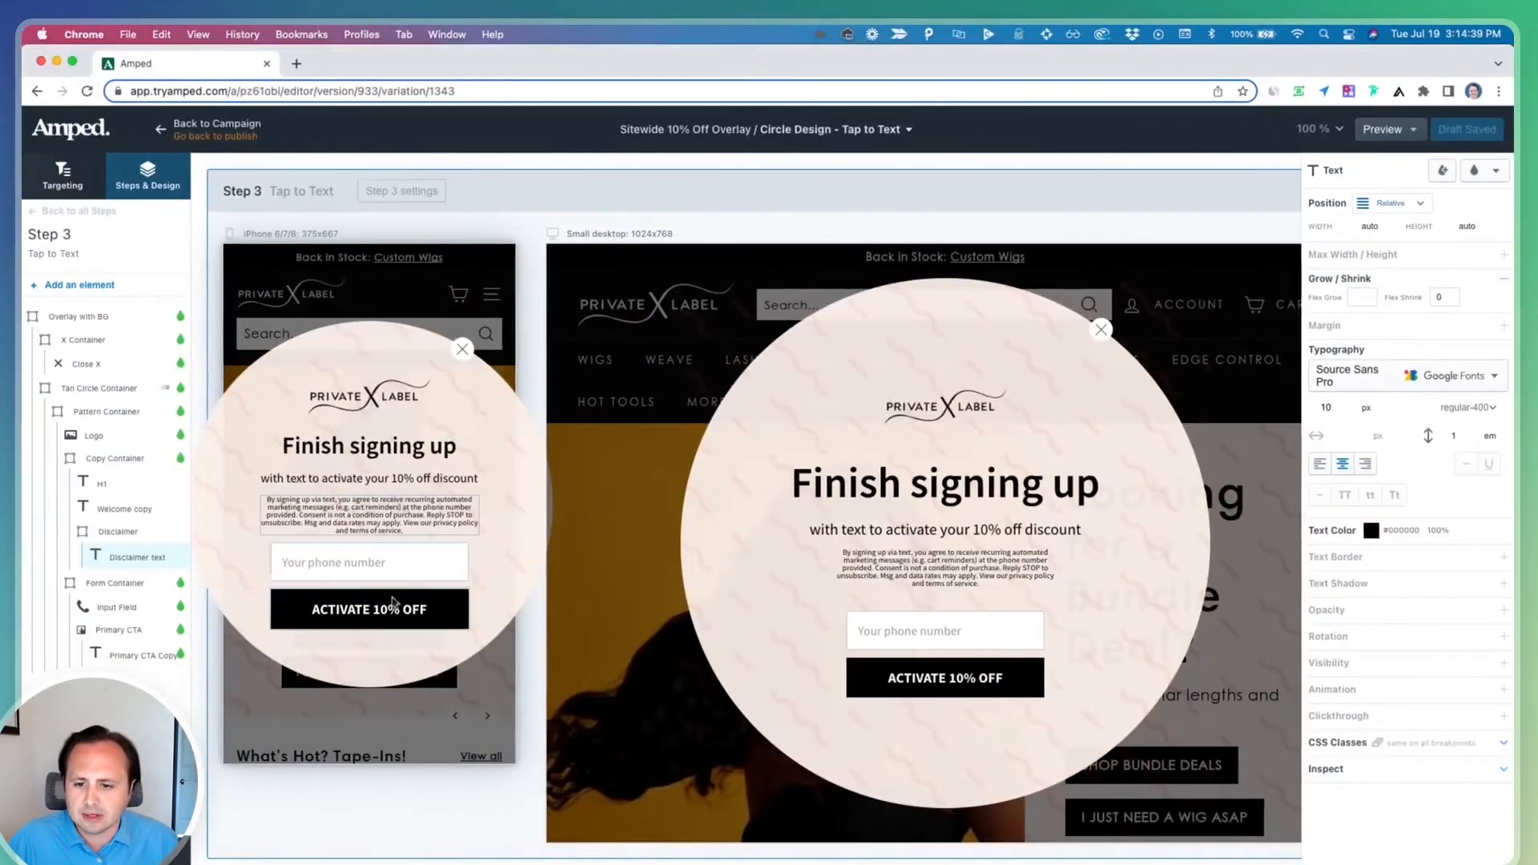
Delete the phone number input field from step 3's form
{"action": "left_click", "coordinate": [302, 609]}
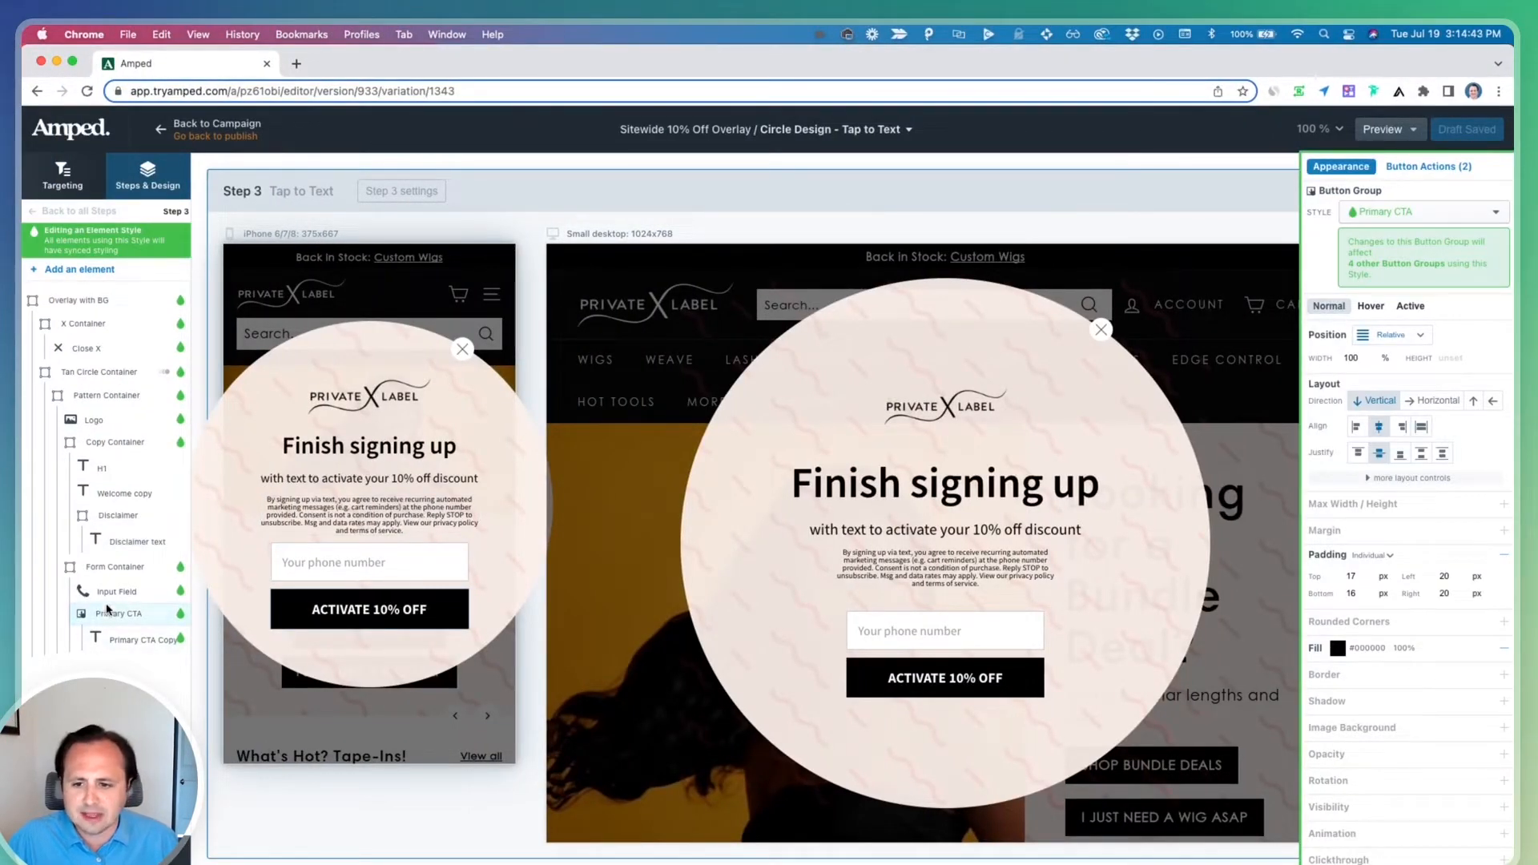
{"action": "left_click", "coordinate": [312, 576]}
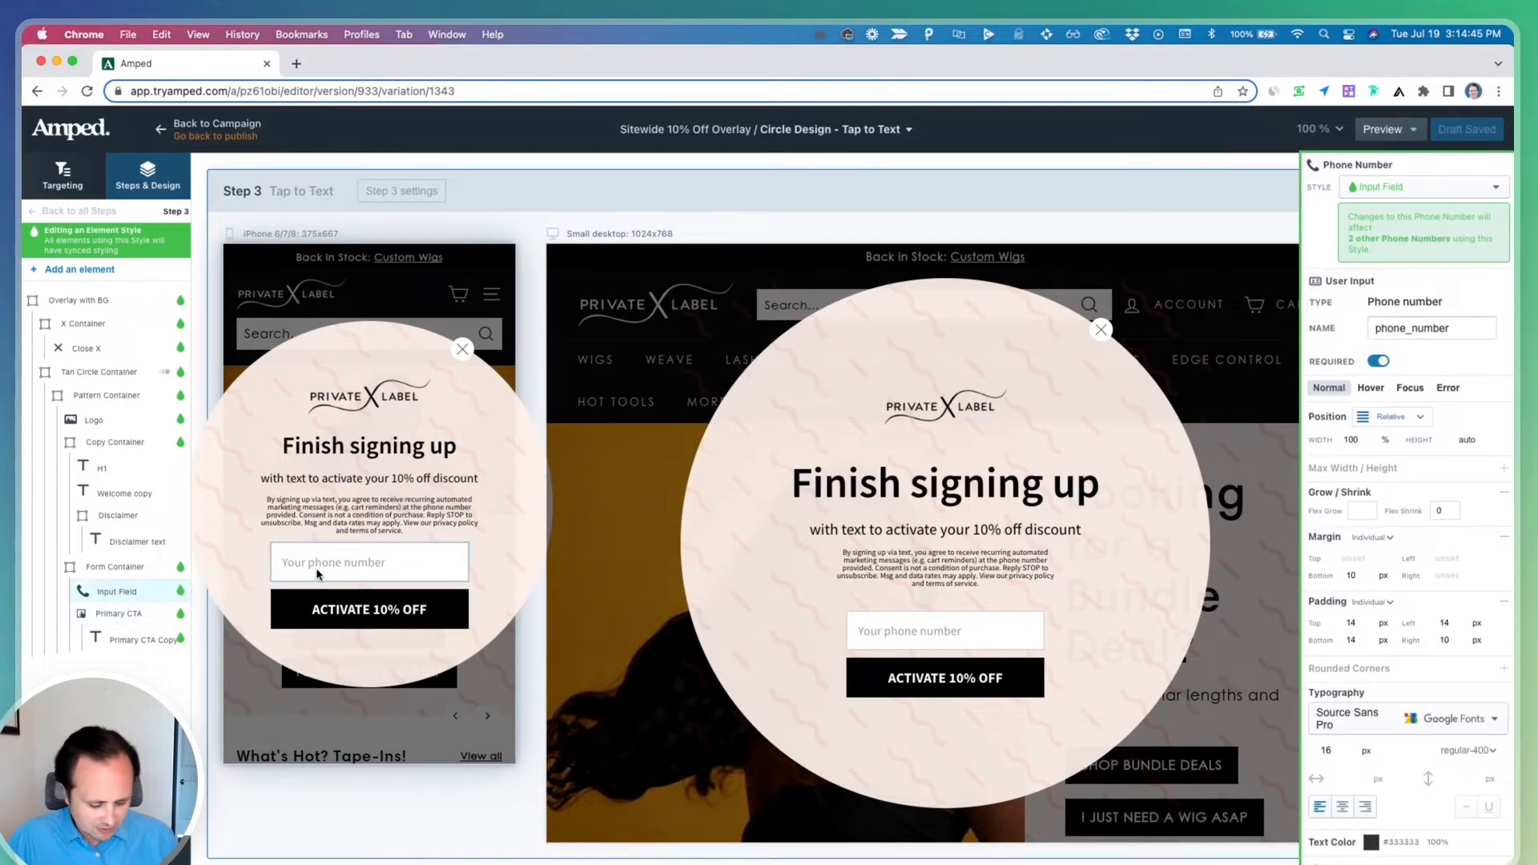
{"action": "key", "text": "Delete"}
Paste the Tap to Text Container into step 3's Form Container and move it above the Activate 10% Off button
{"action": "left_click", "coordinate": [305, 581]}
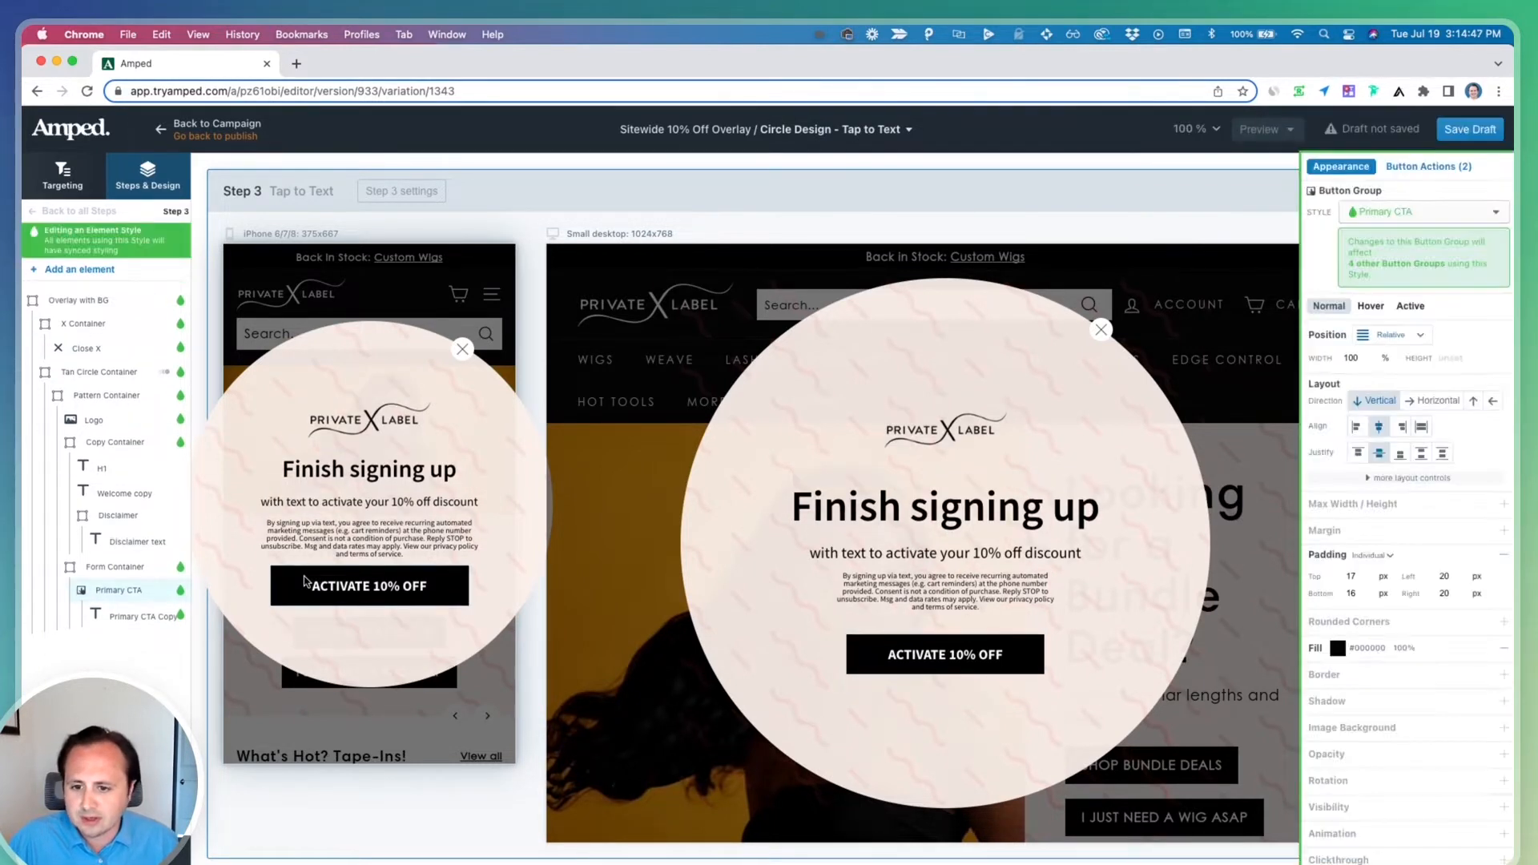
{"action": "left_click", "coordinate": [127, 570]}
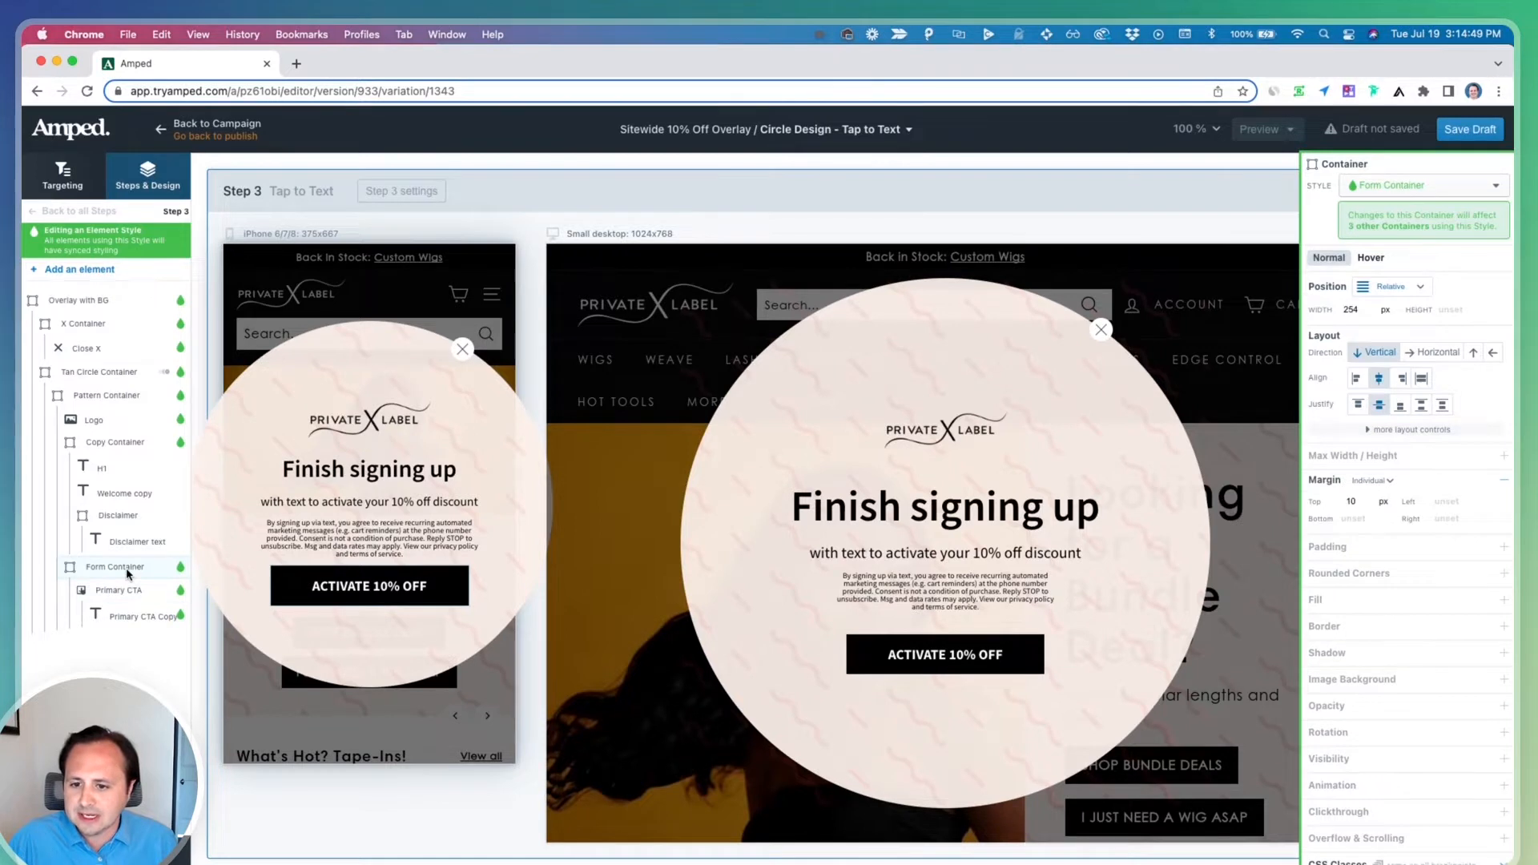
{"action": "key", "text": "ctrl+v"}
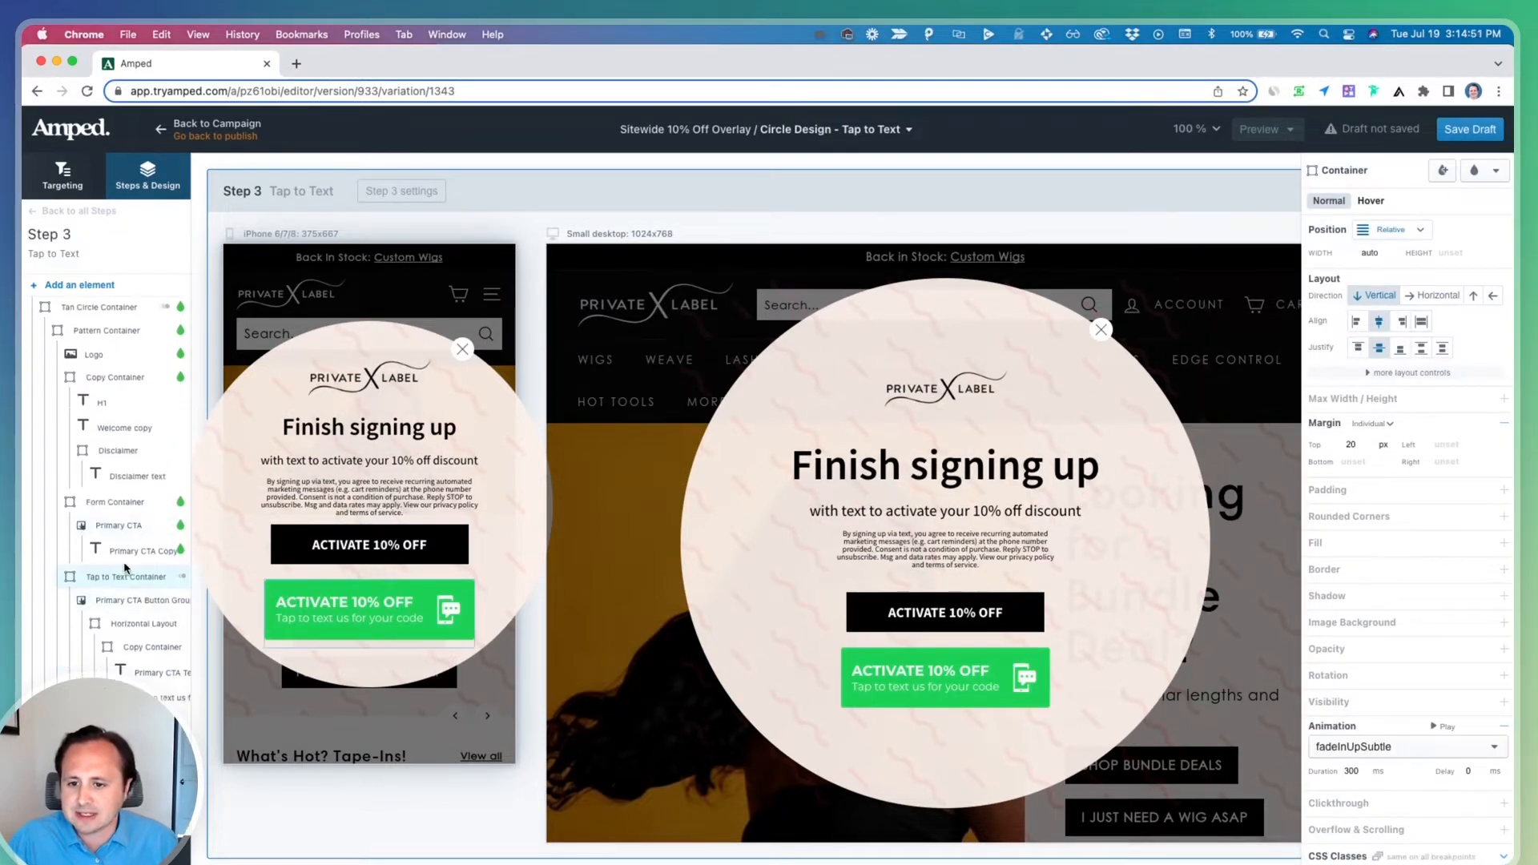
{"action": "left_click_drag", "start_coordinate": [84, 578], "coordinate": [104, 526]}
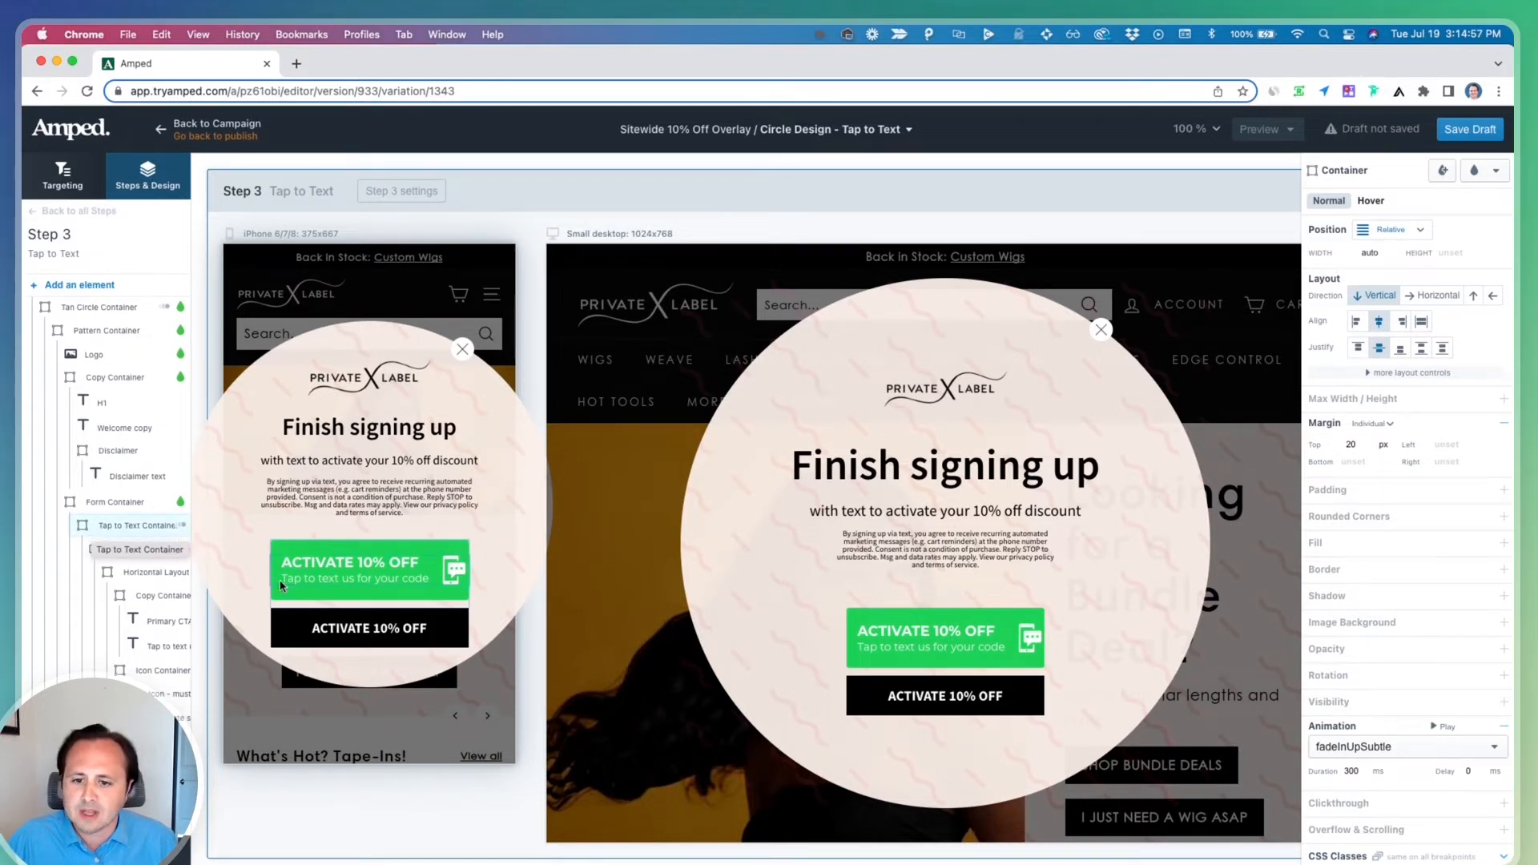
Move the Tap to Text Container out of the form and delete the old Form Container with its Activate button
{"action": "left_click_drag", "start_coordinate": [95, 526], "coordinate": [72, 500]}
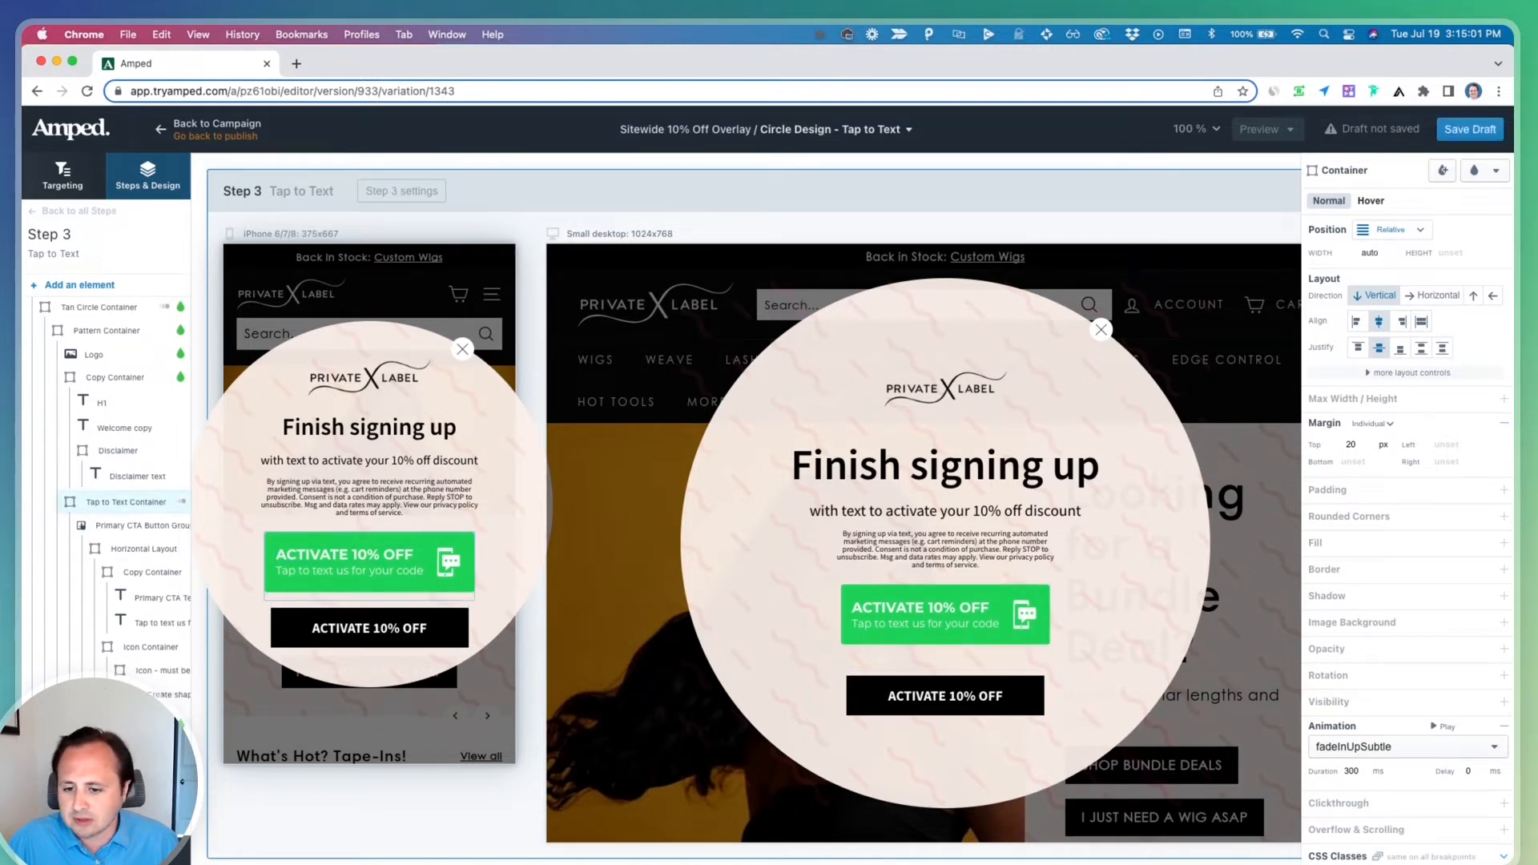
{"action": "left_click", "coordinate": [114, 724]}
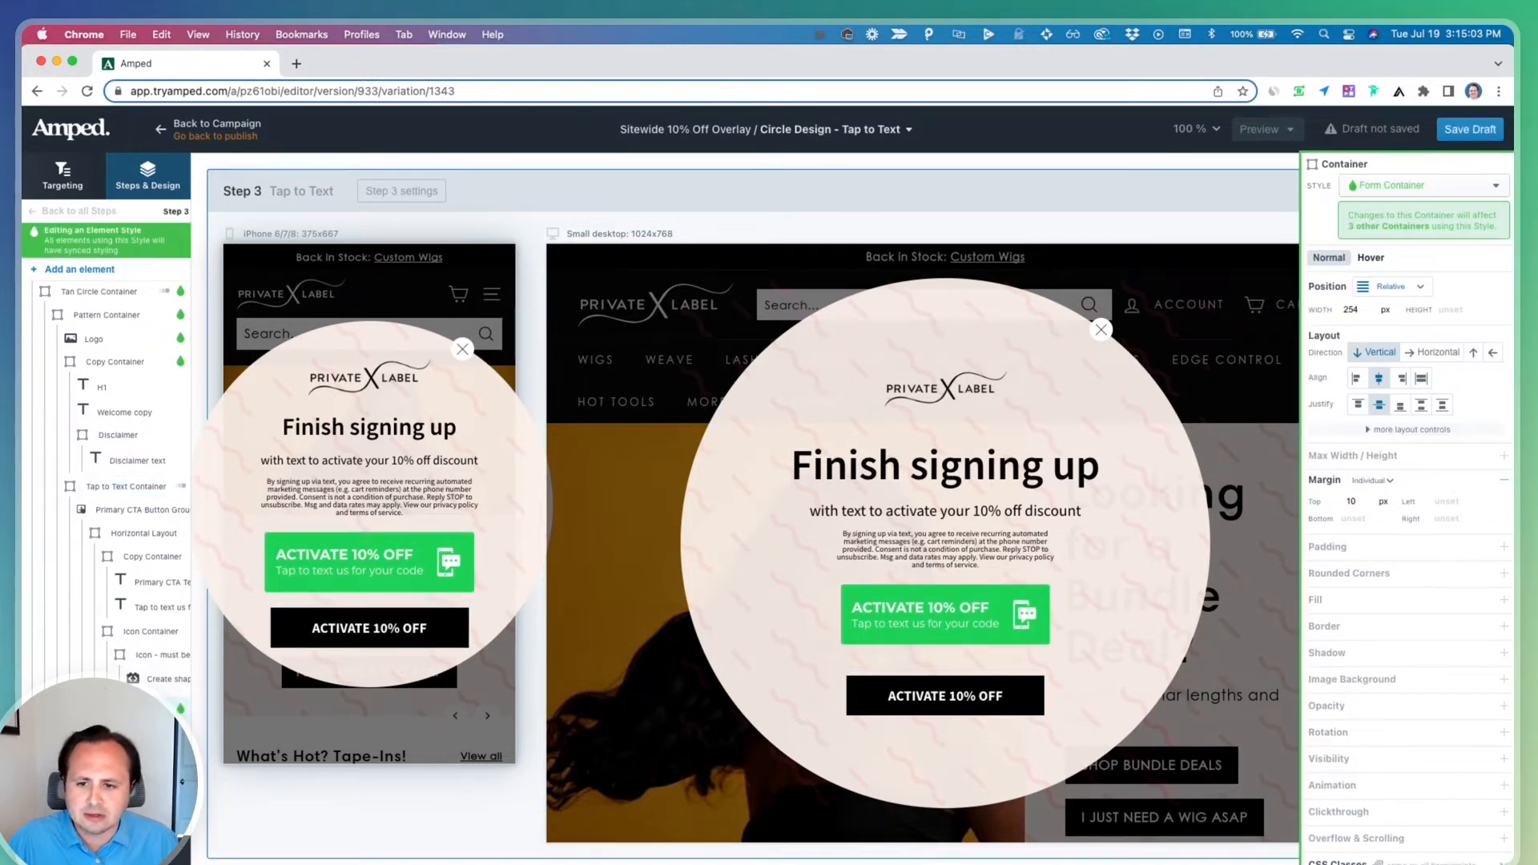
{"action": "key", "text": "Delete"}
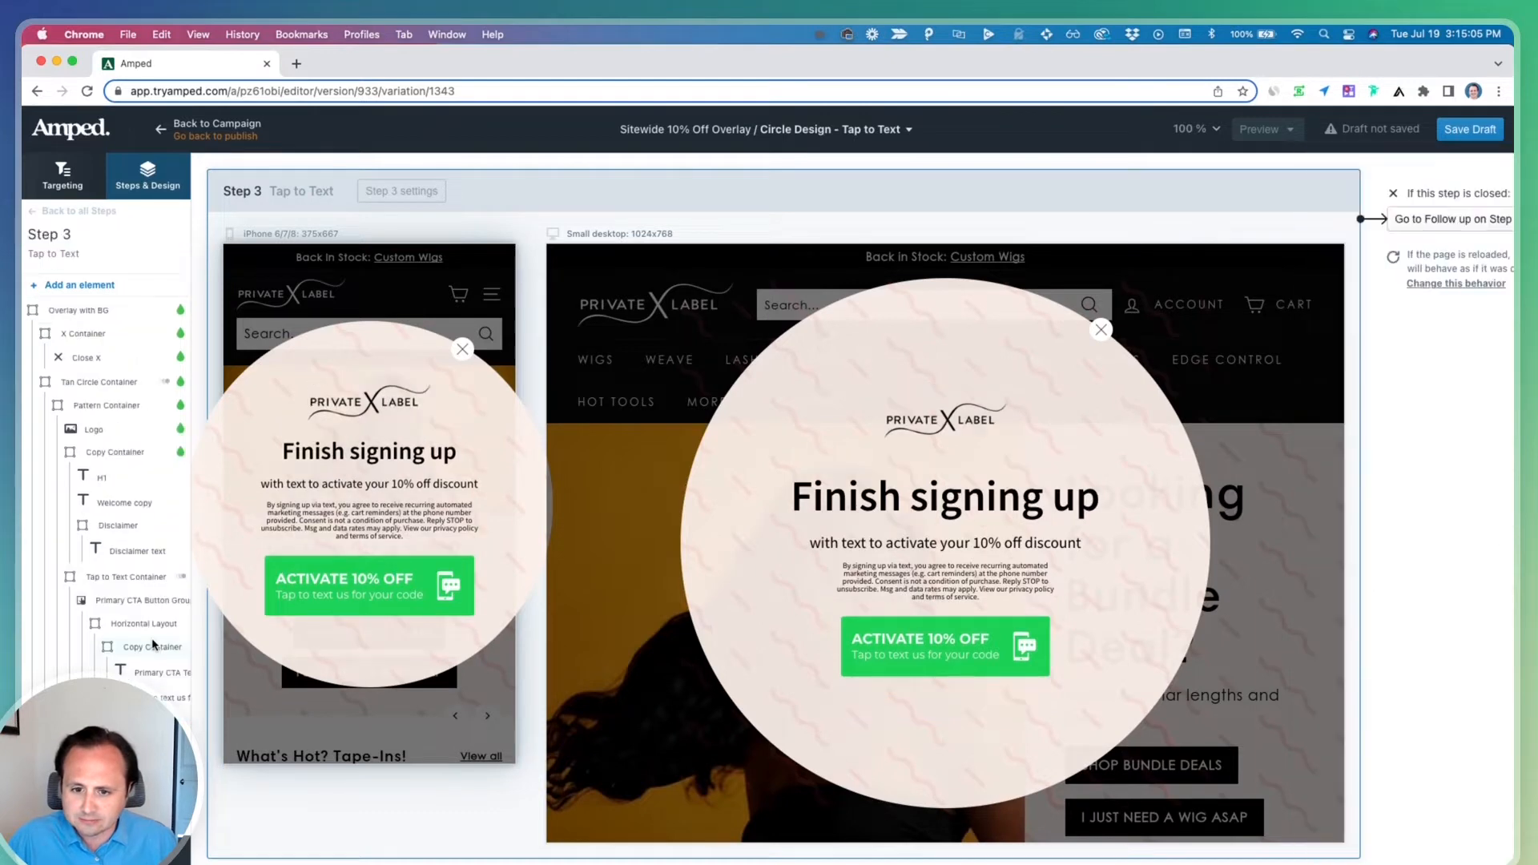
Apply the Primary CTA style to the tap-to-text button group and save the draft
{"action": "left_click", "coordinate": [135, 603]}
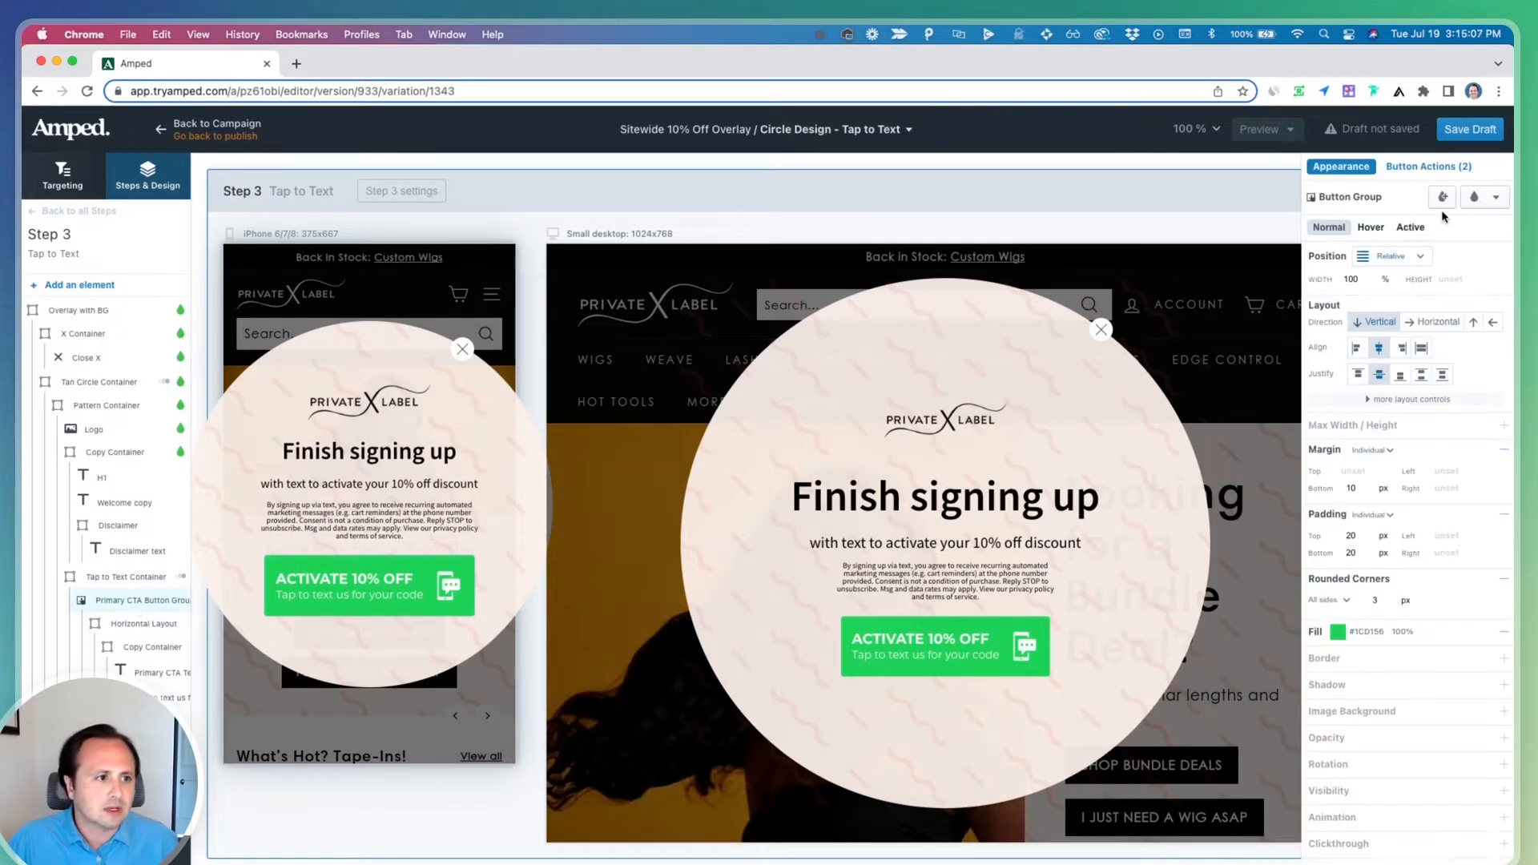
{"action": "left_click", "coordinate": [1481, 198]}
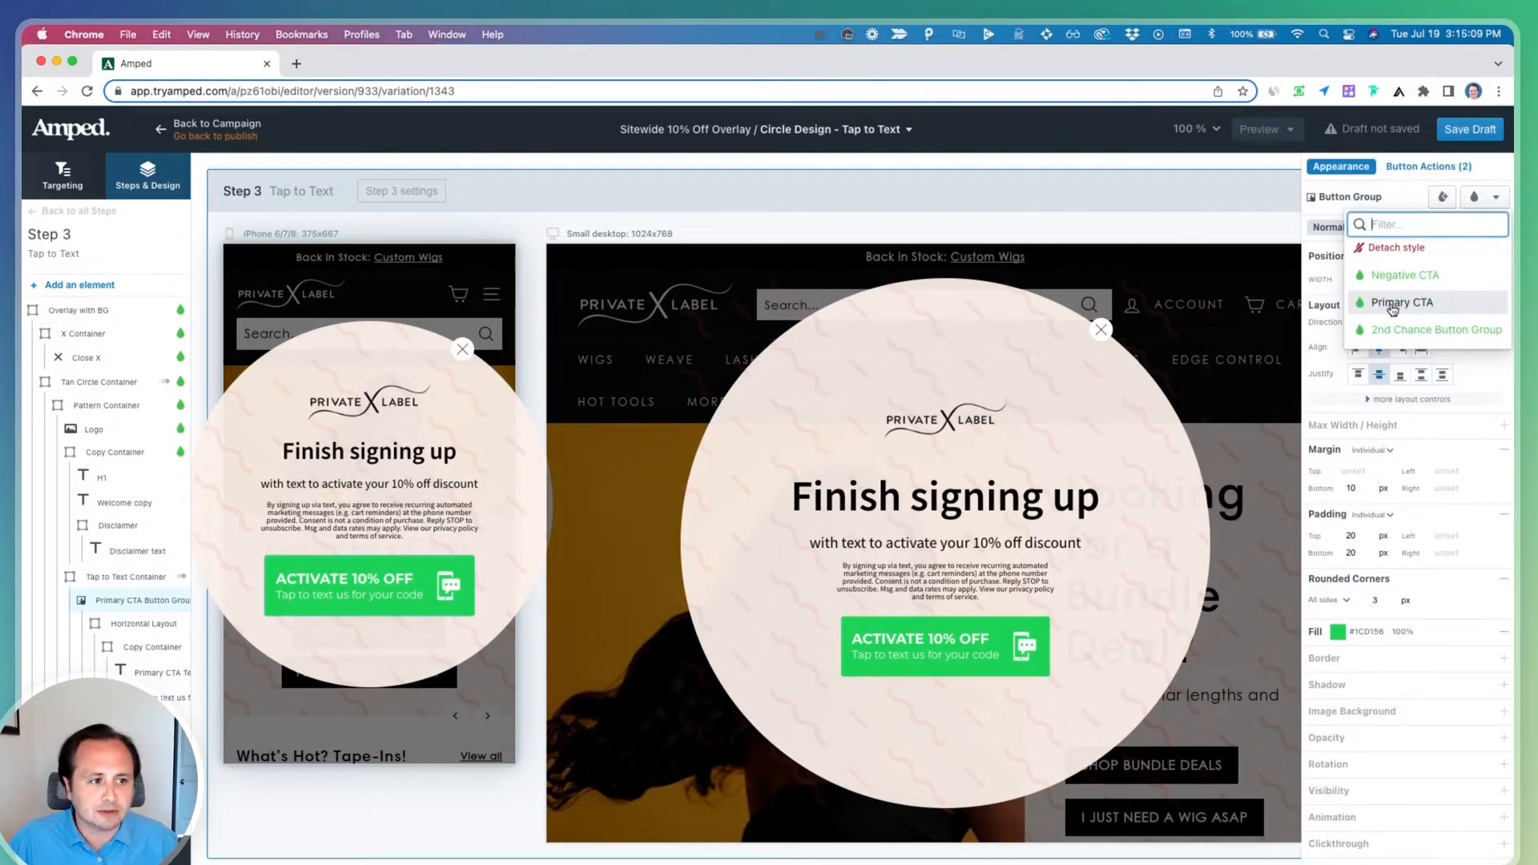
{"action": "left_click", "coordinate": [1392, 305]}
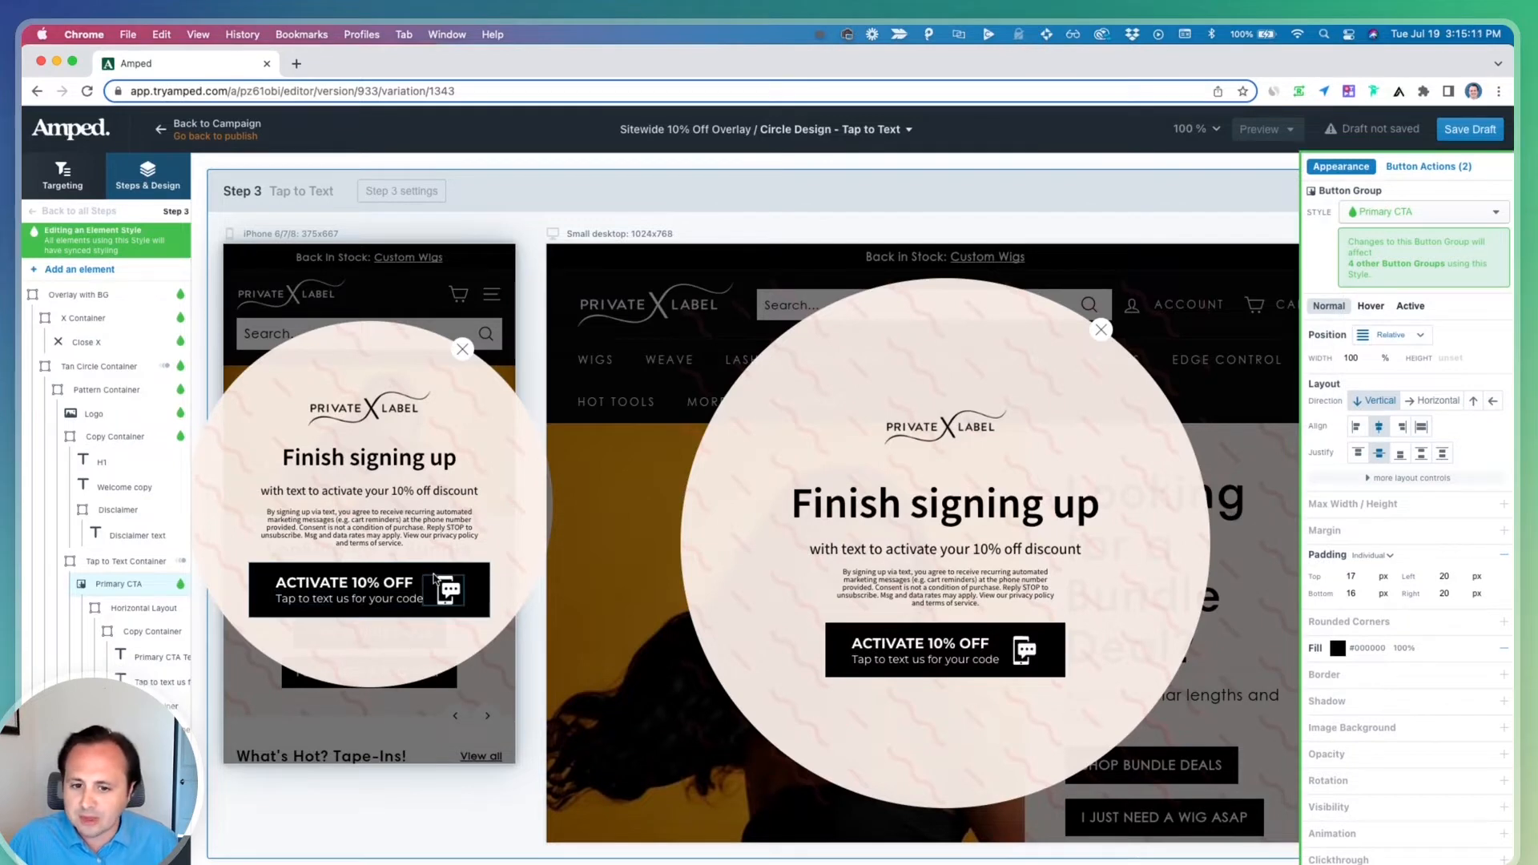
{"action": "scroll", "coordinate": [481, 574], "scroll_direction": "down", "scroll_amount": 3}
{"action": "scroll", "coordinate": [481, 574], "scroll_direction": "up", "scroll_amount": 3}
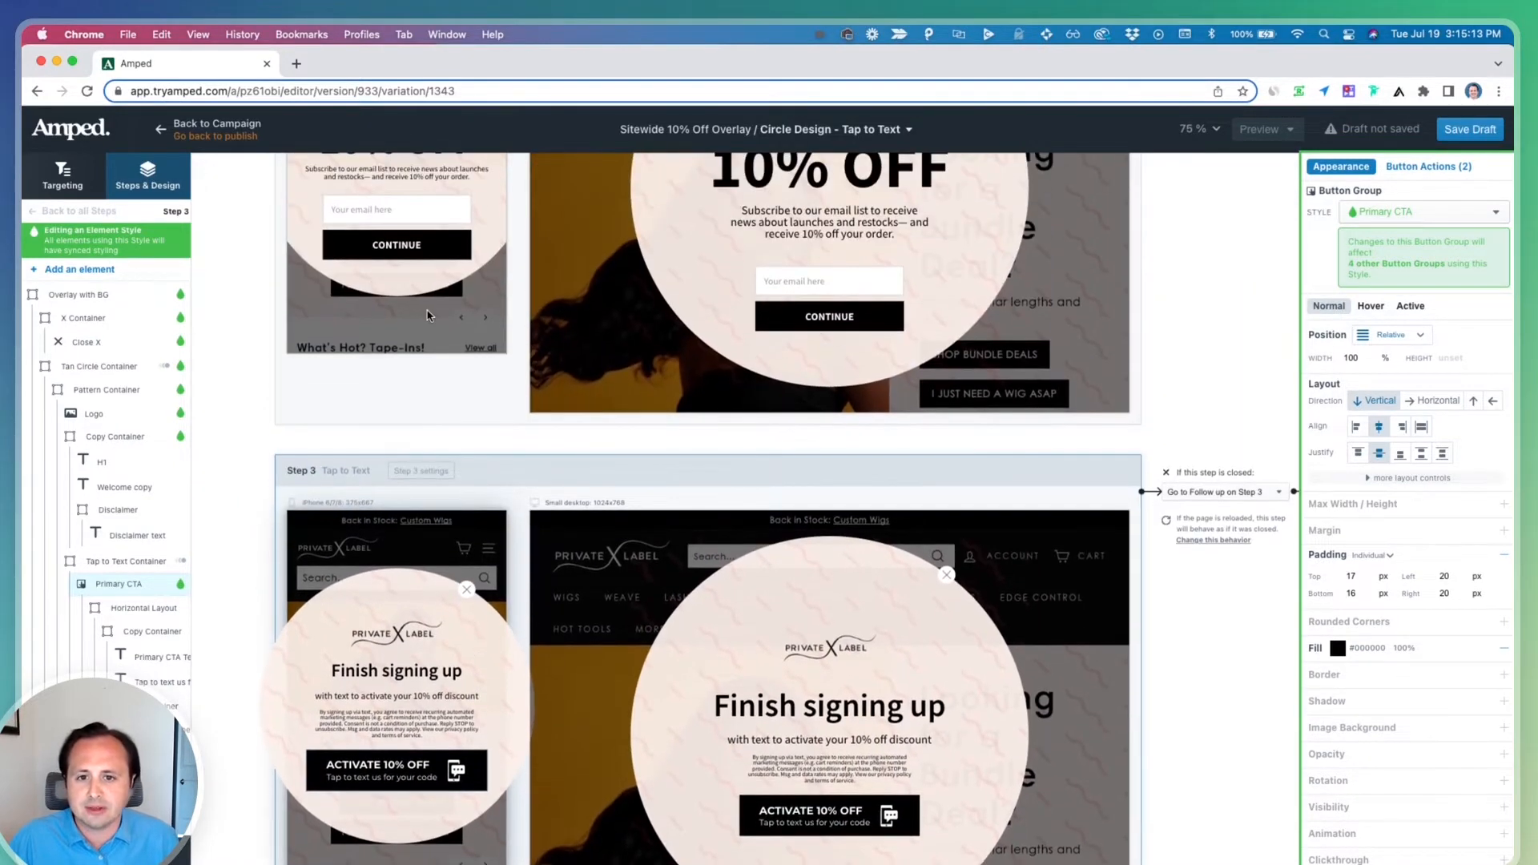
{"action": "key", "text": "super+s"}
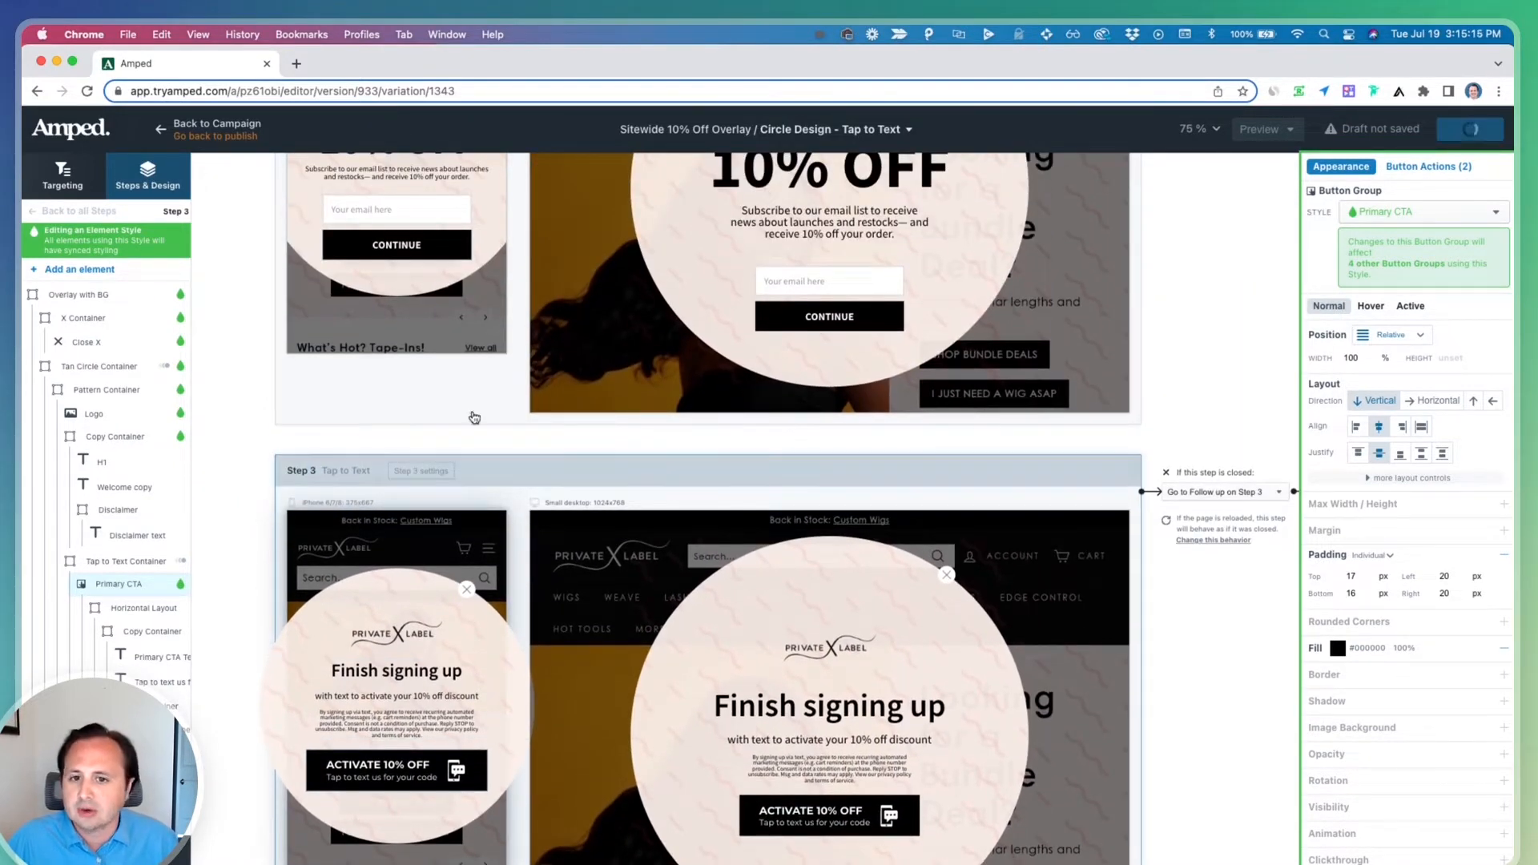
Apply the Primary CTA Copy style and Source Sans Pro font to the tap-to-text button's headline text
{"action": "left_click", "coordinate": [411, 248]}
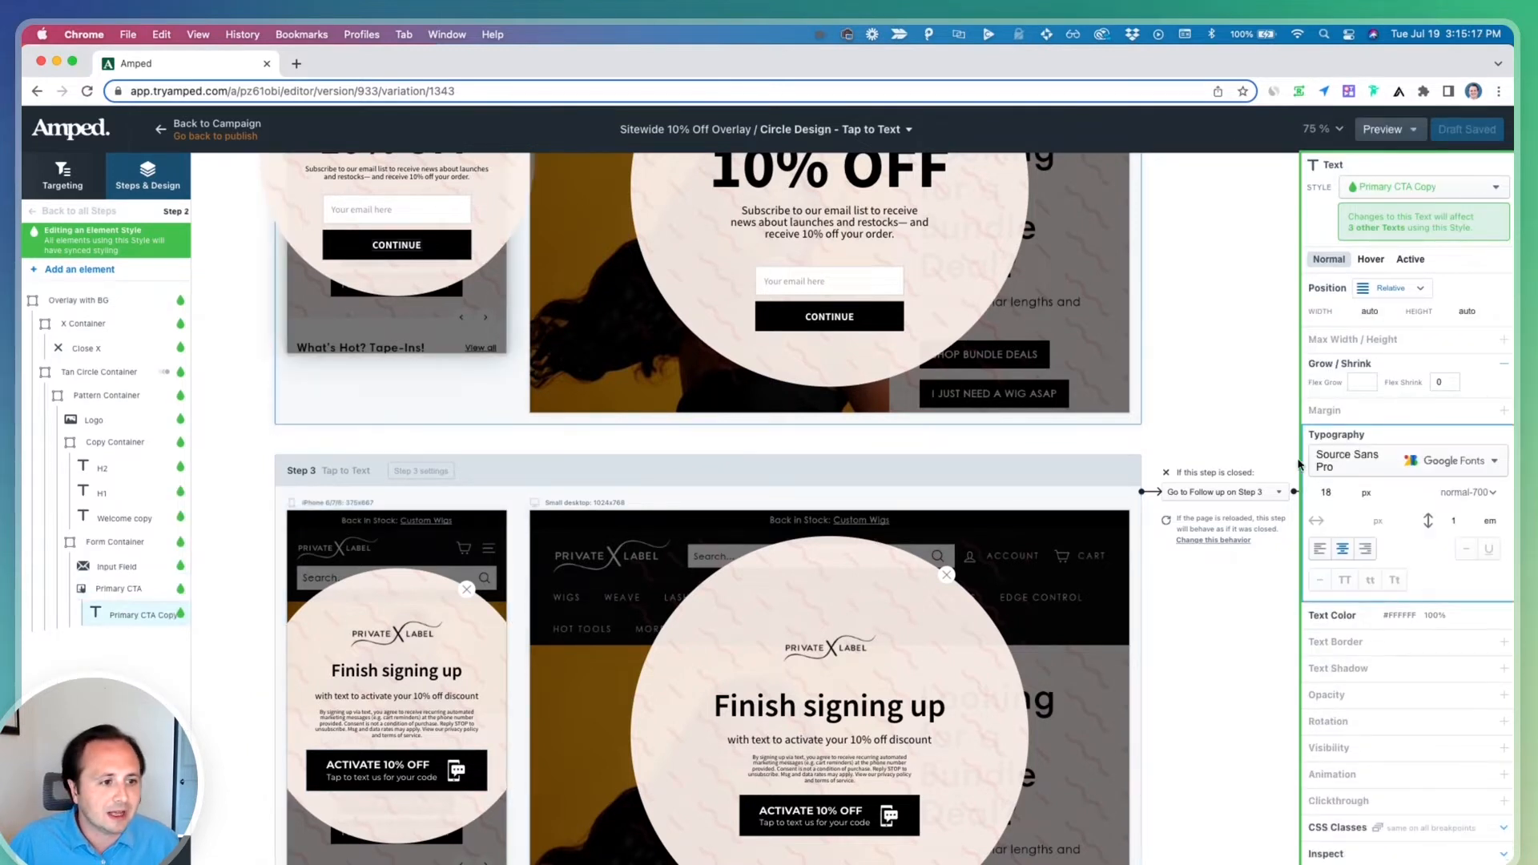
{"action": "left_click", "coordinate": [377, 765]}
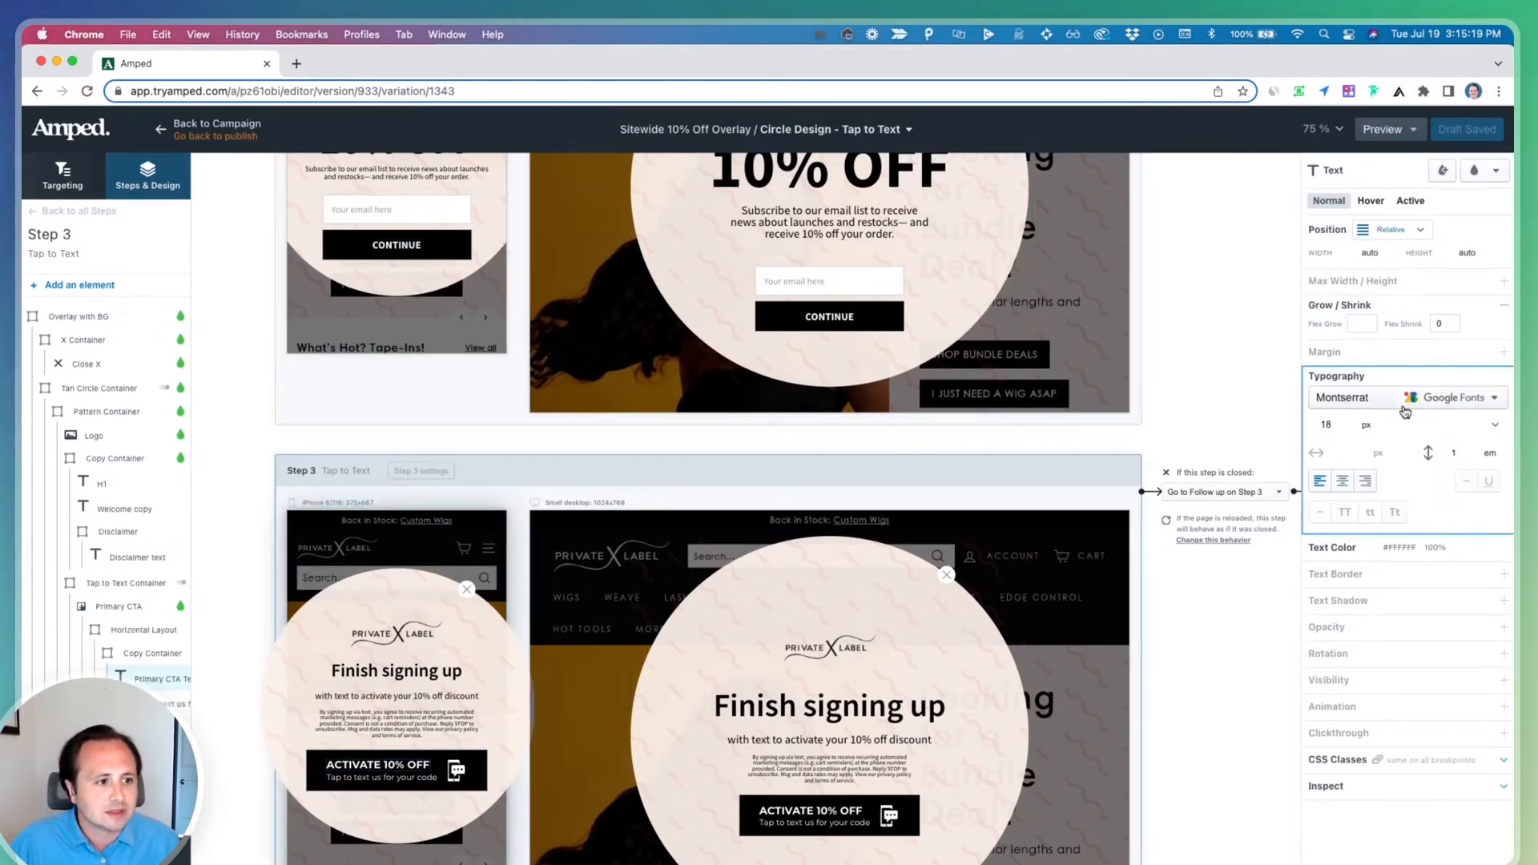
{"action": "left_click", "coordinate": [1495, 170]}
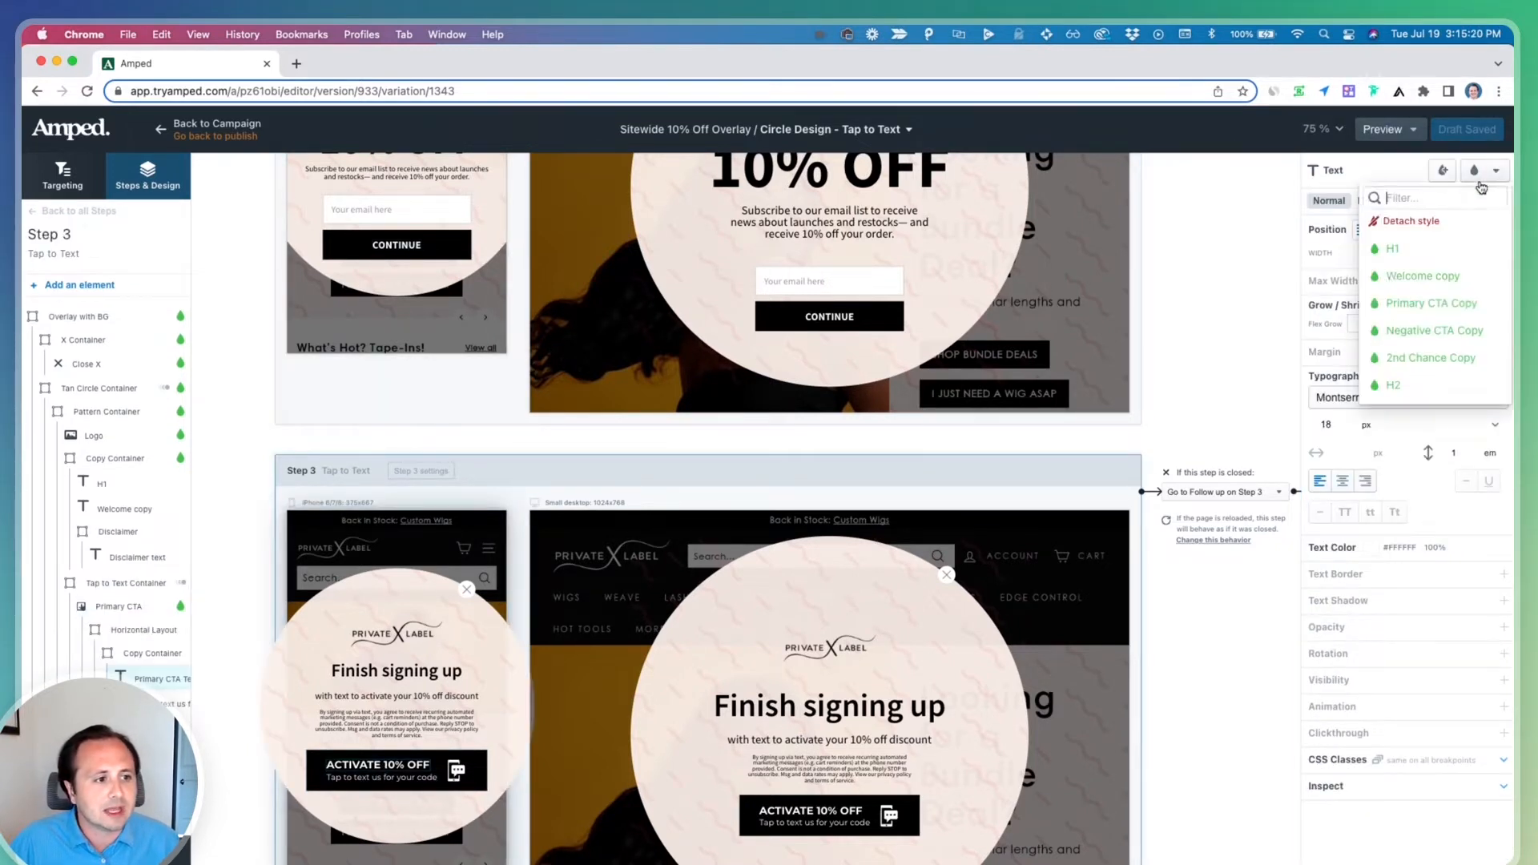
{"action": "left_click", "coordinate": [1454, 304]}
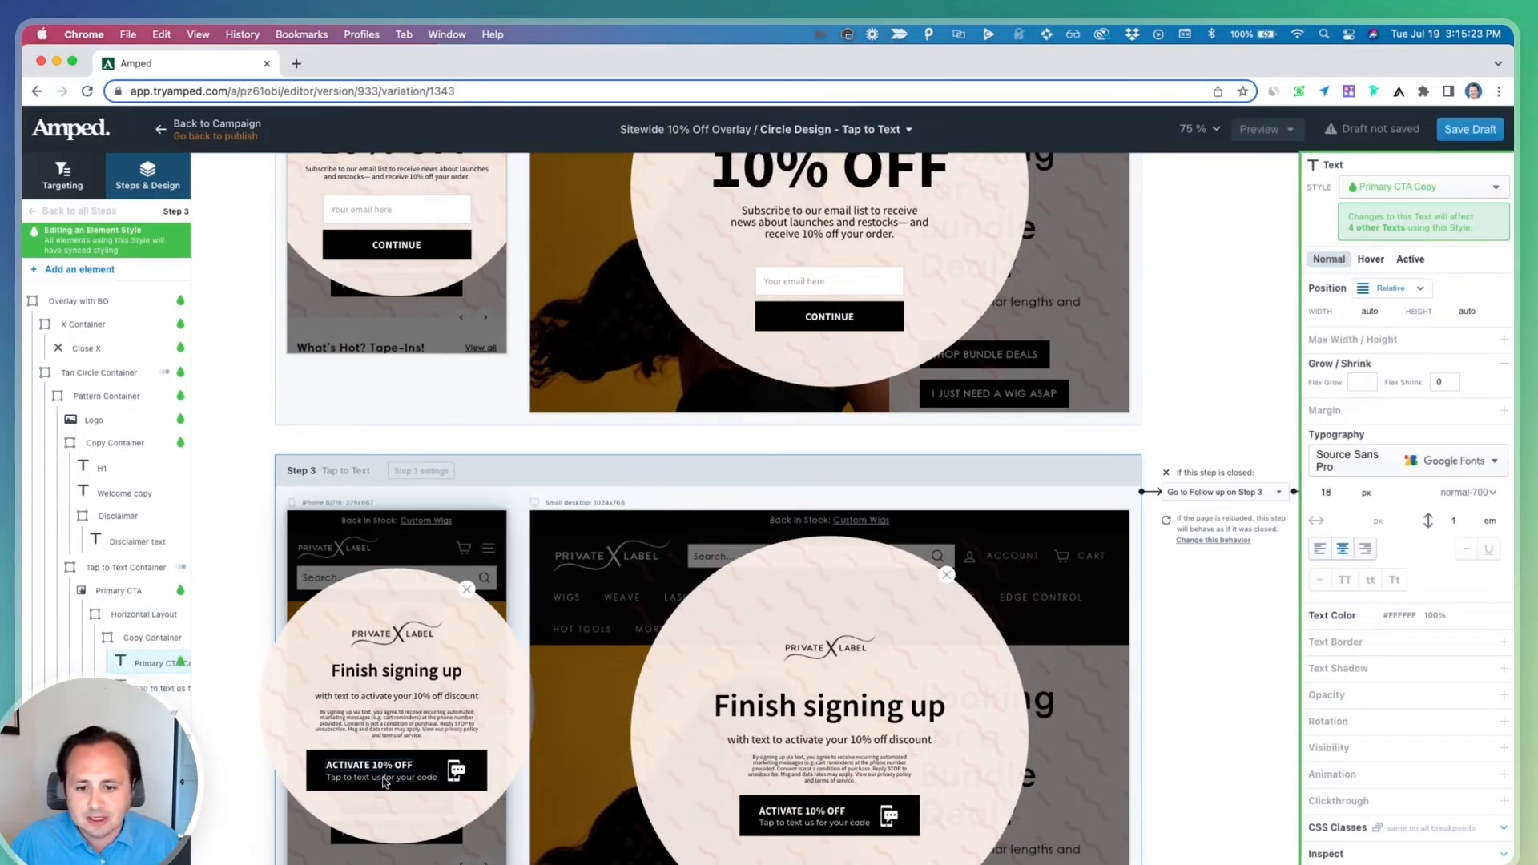
{"action": "left_click", "coordinate": [1378, 434]}
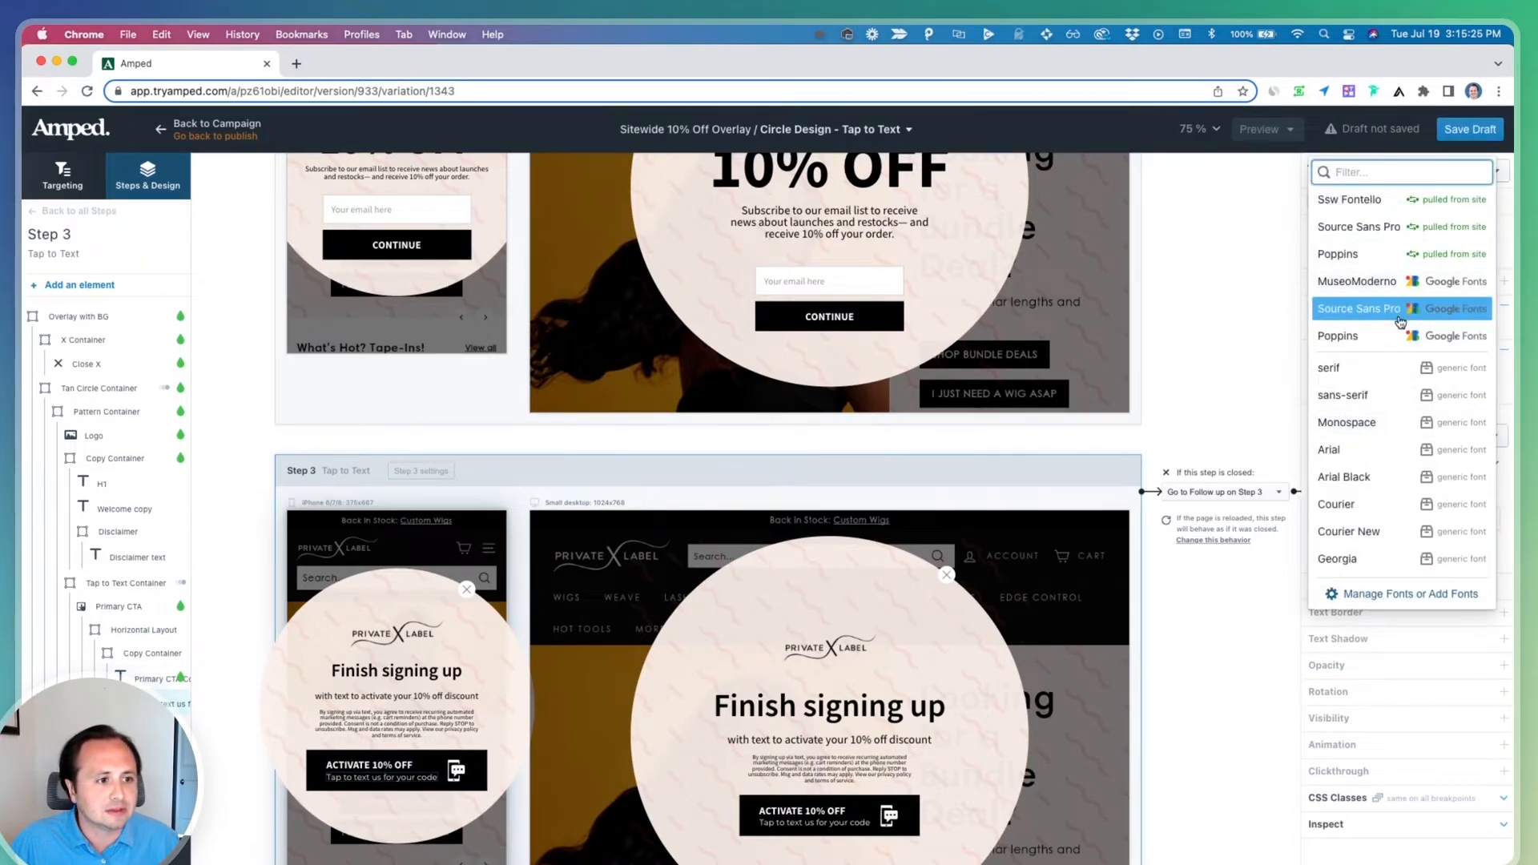
{"action": "left_click", "coordinate": [1409, 314]}
Set the tap-to-text button's Go to step action to Step 5
{"action": "scroll", "coordinate": [338, 775], "scroll_direction": "up", "scroll_amount": 5}
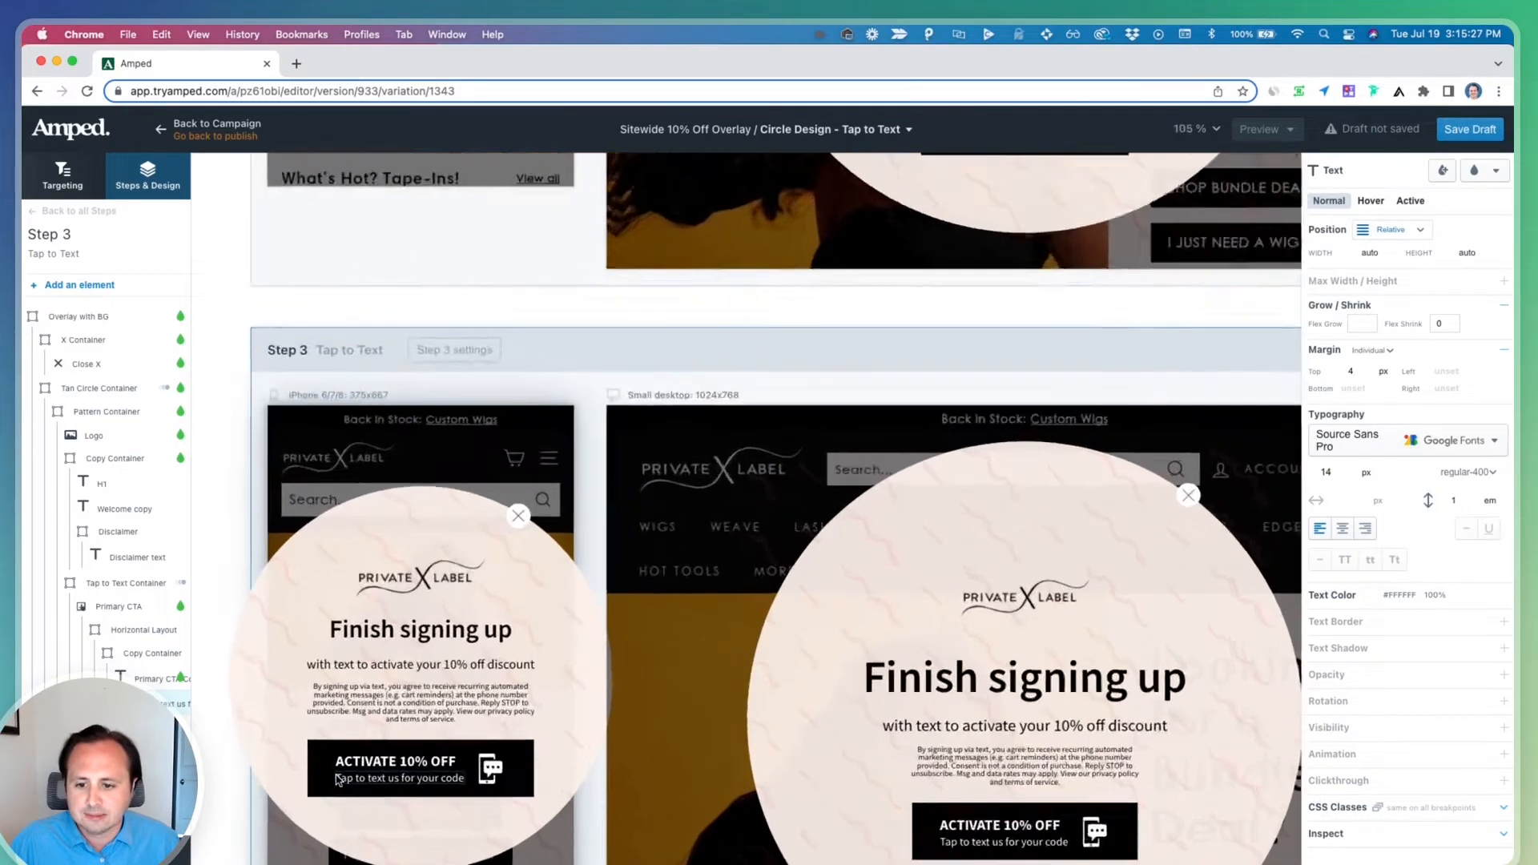
{"action": "scroll", "coordinate": [338, 776], "scroll_direction": "up", "scroll_amount": 1}
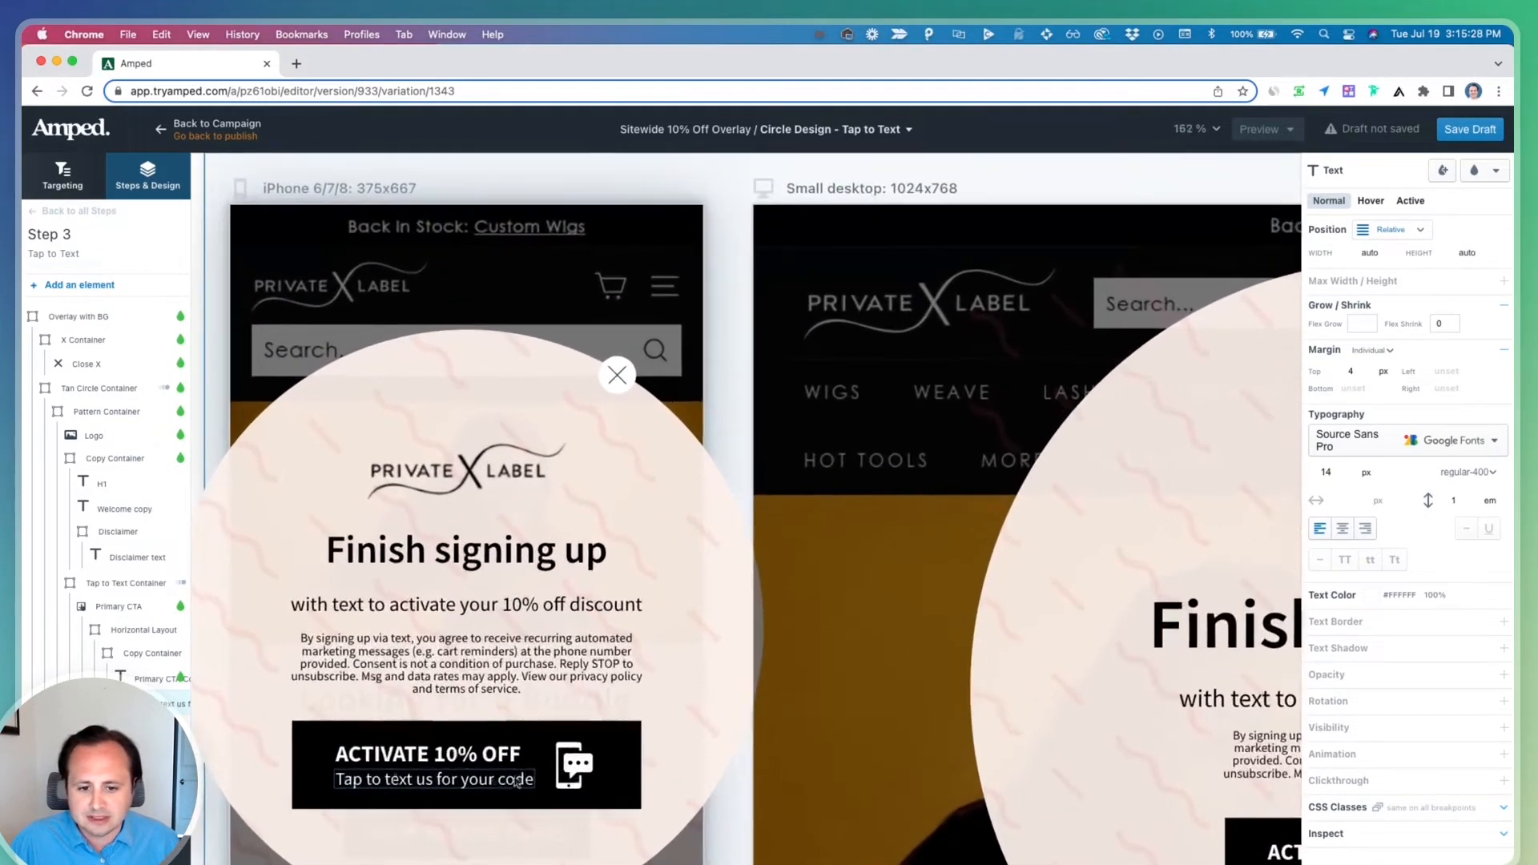
{"action": "left_click", "coordinate": [481, 737]}
{"action": "left_click", "coordinate": [1430, 166]}
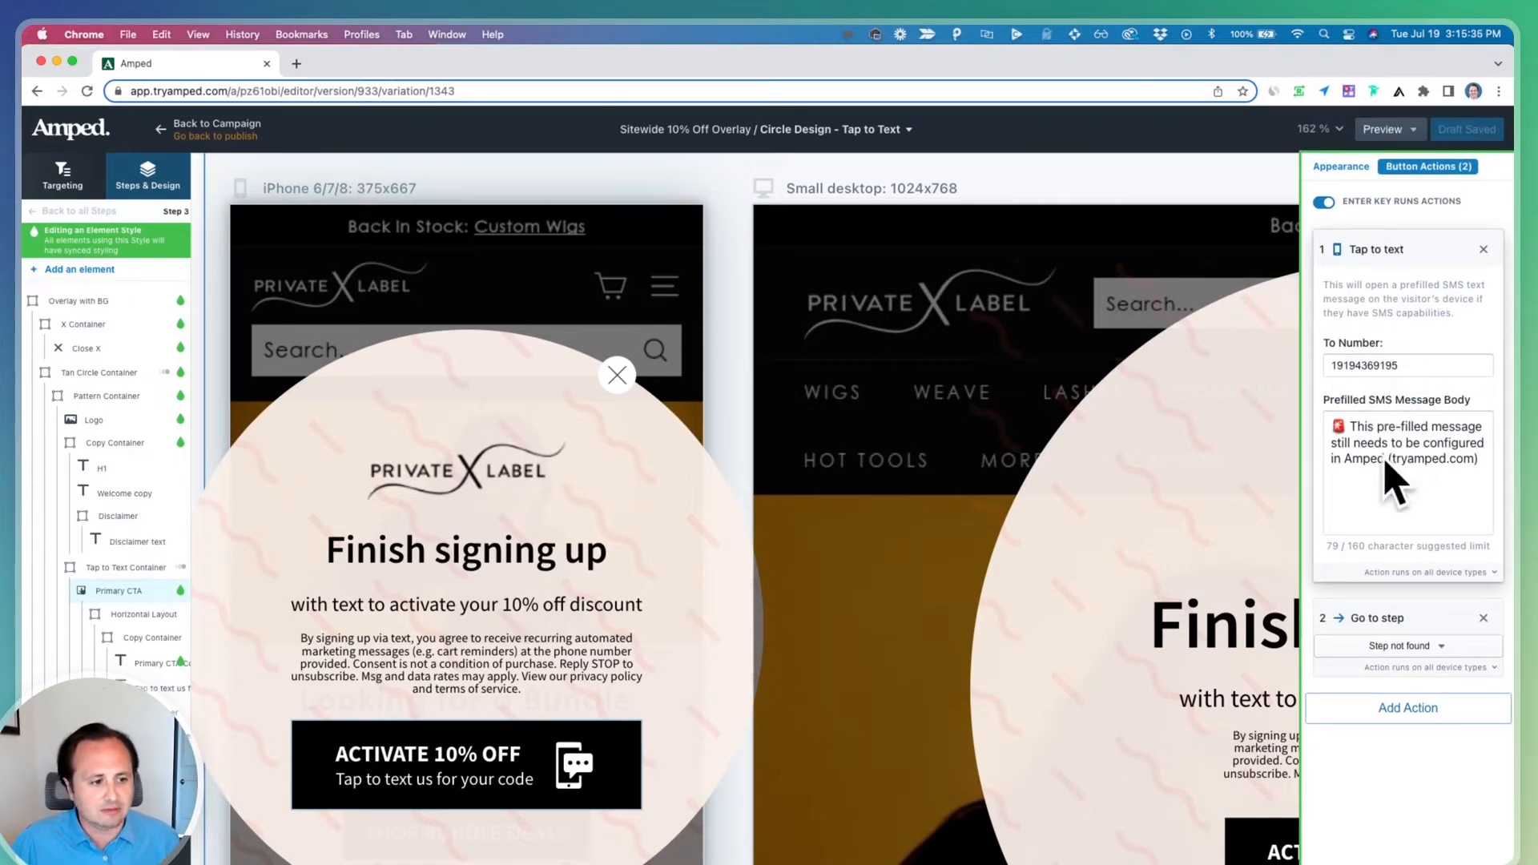
{"action": "left_click", "coordinate": [1385, 650]}
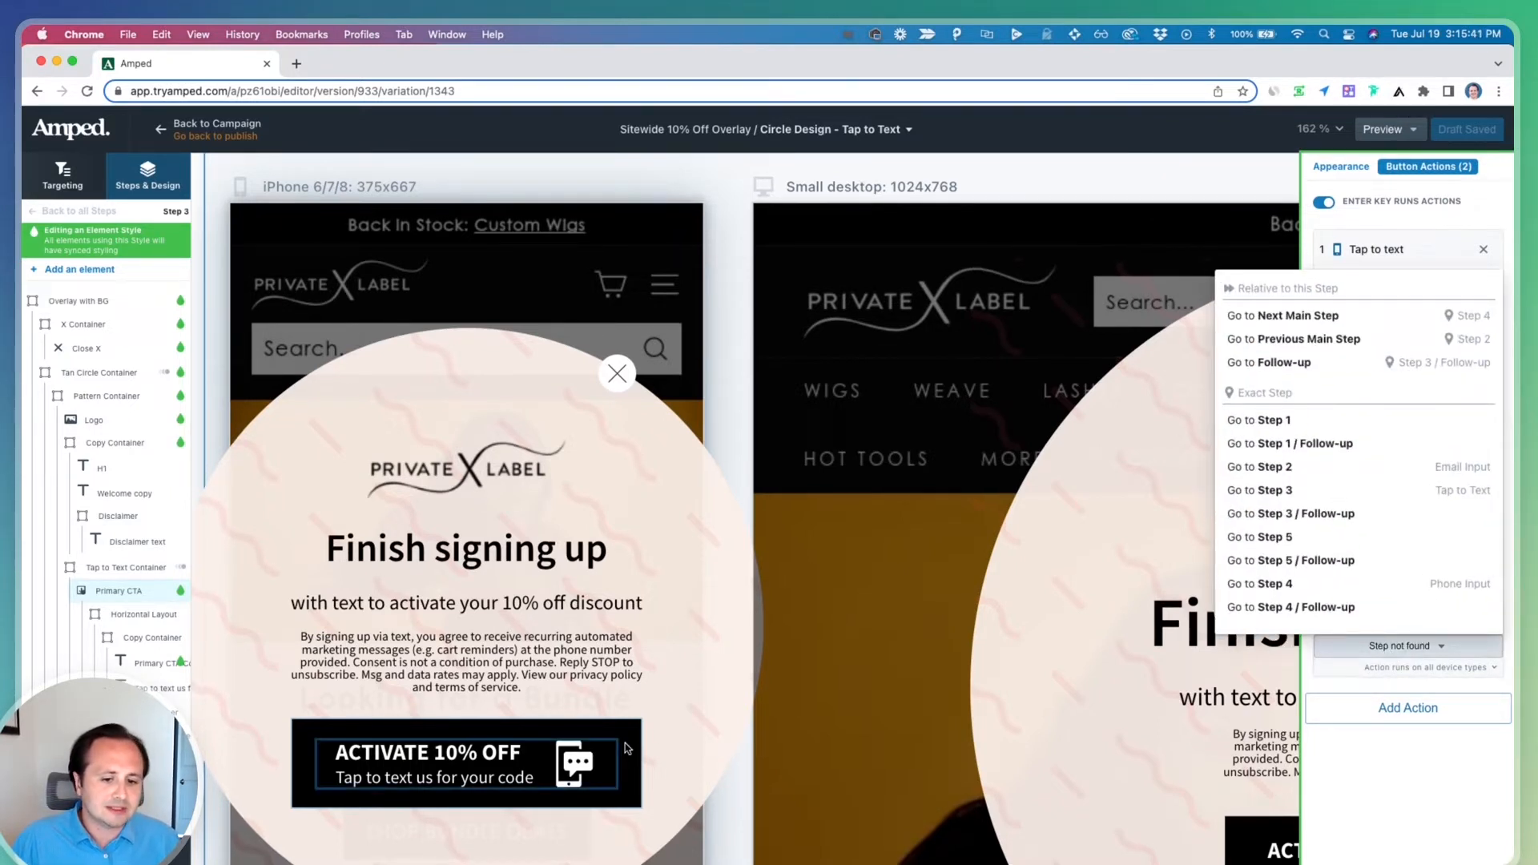
{"action": "left_click", "coordinate": [1386, 738]}
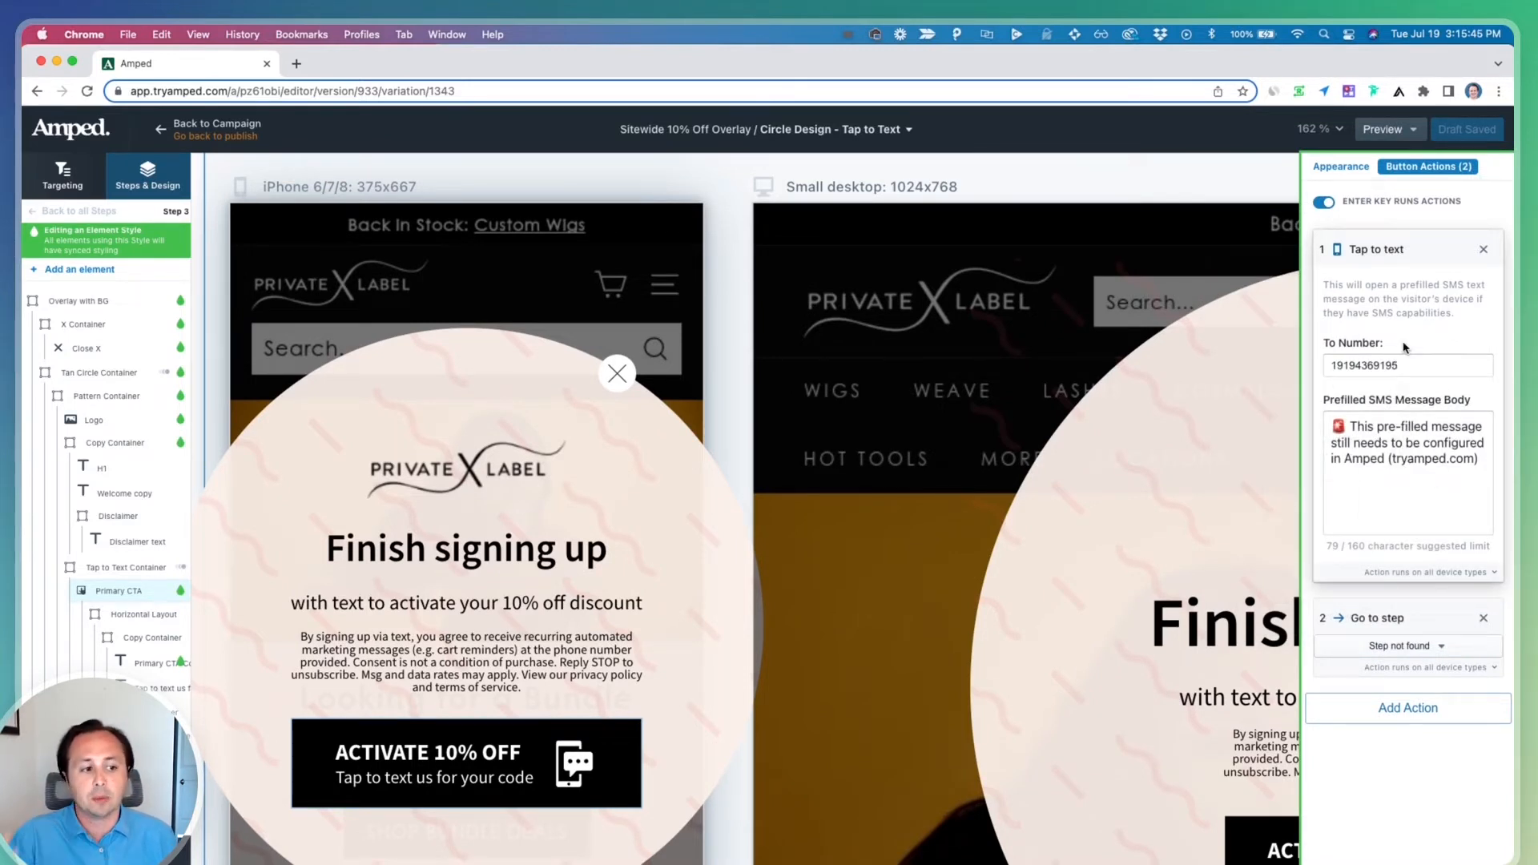
{"action": "left_click", "coordinate": [1394, 646]}
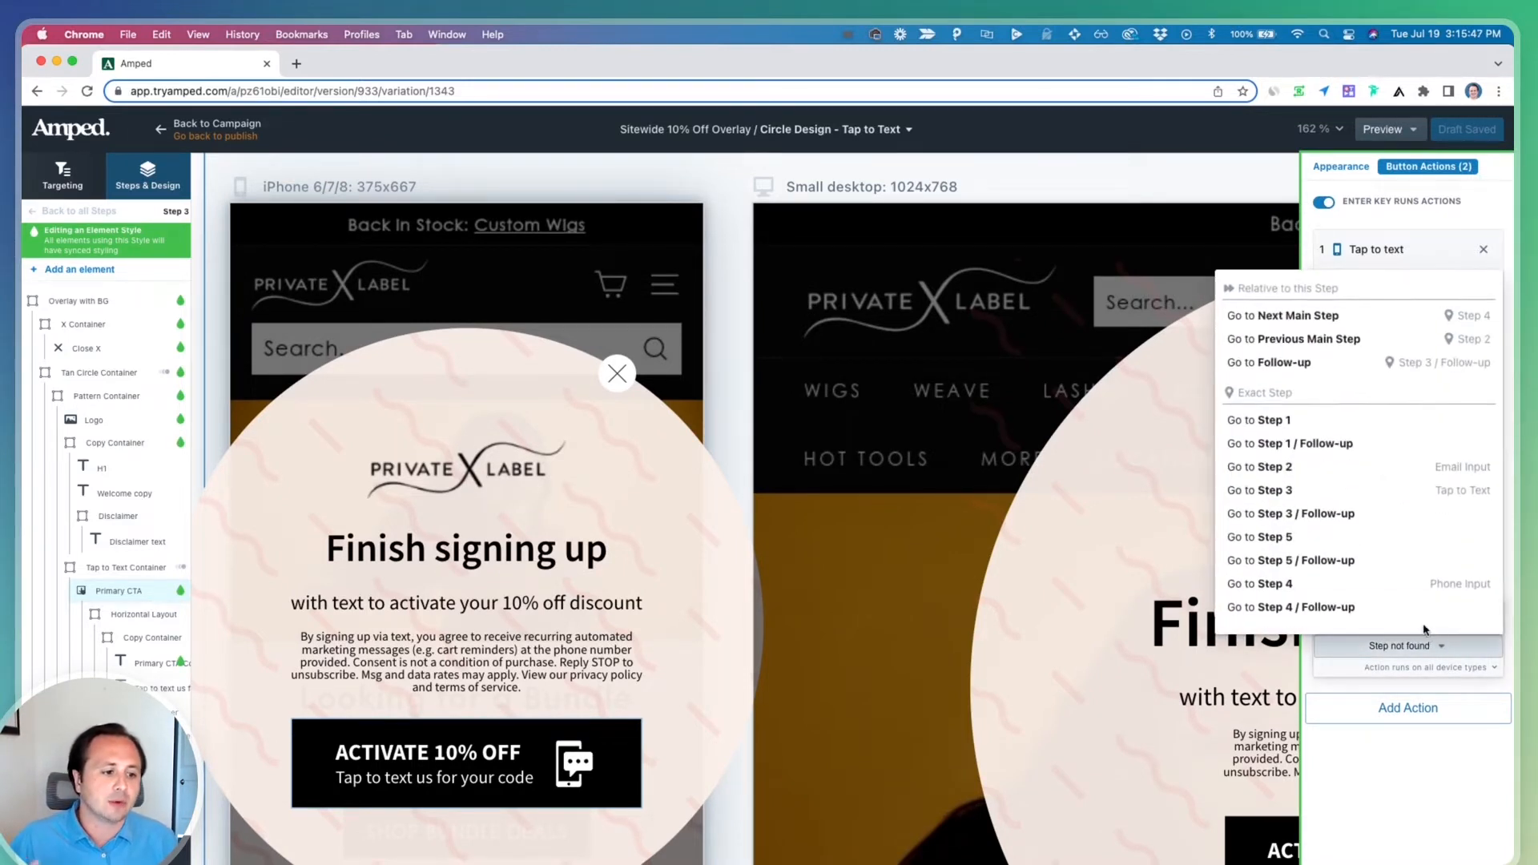
{"action": "left_click", "coordinate": [1383, 536]}
{"action": "scroll", "coordinate": [375, 556], "scroll_direction": "down", "scroll_amount": 5}
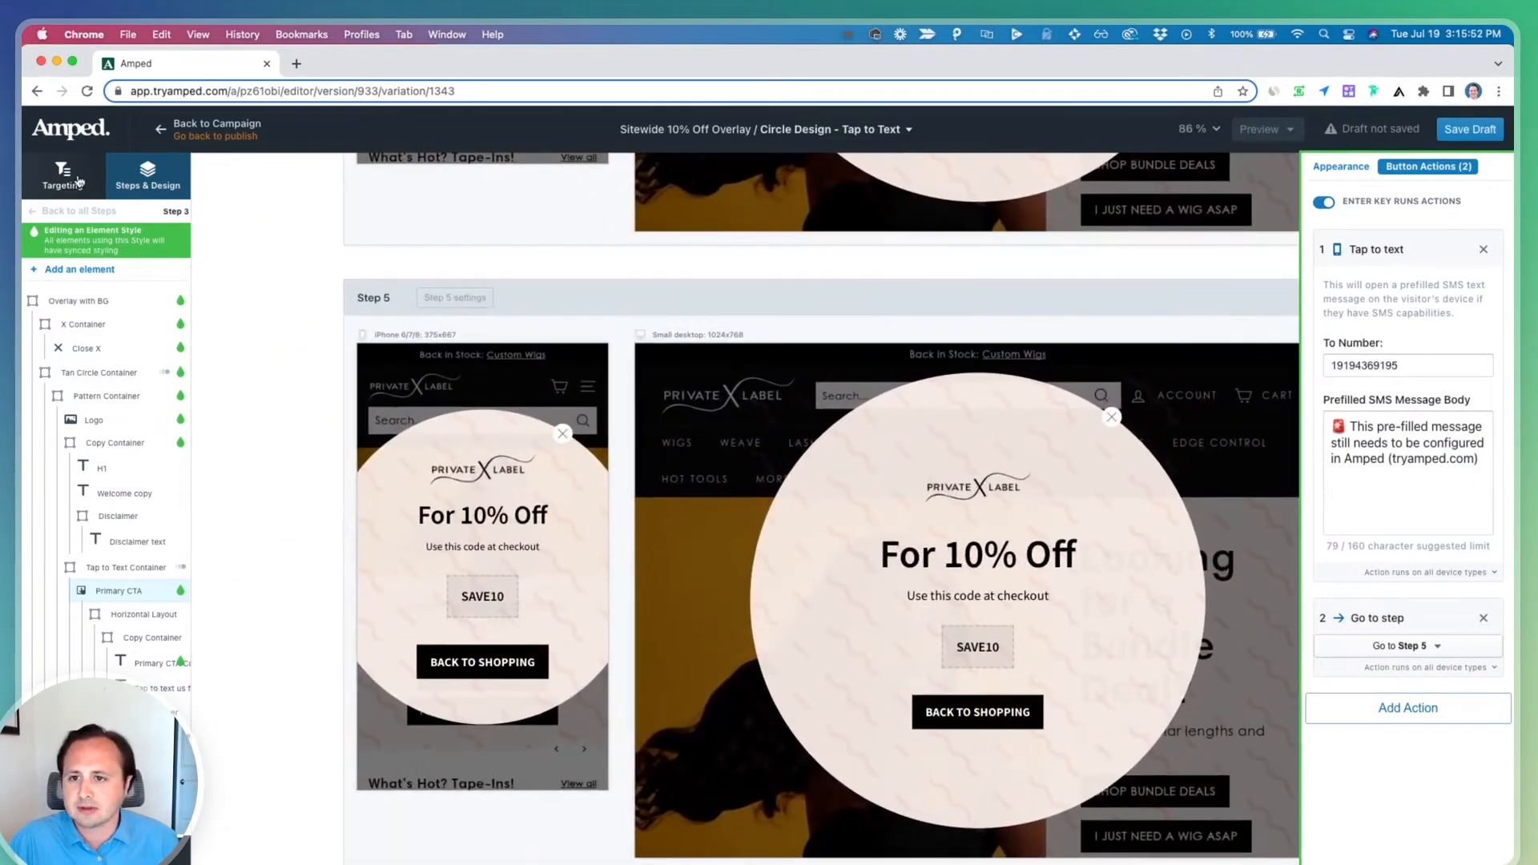
Rename Step 5 as Confirmation Step
{"action": "left_click", "coordinate": [78, 181]}
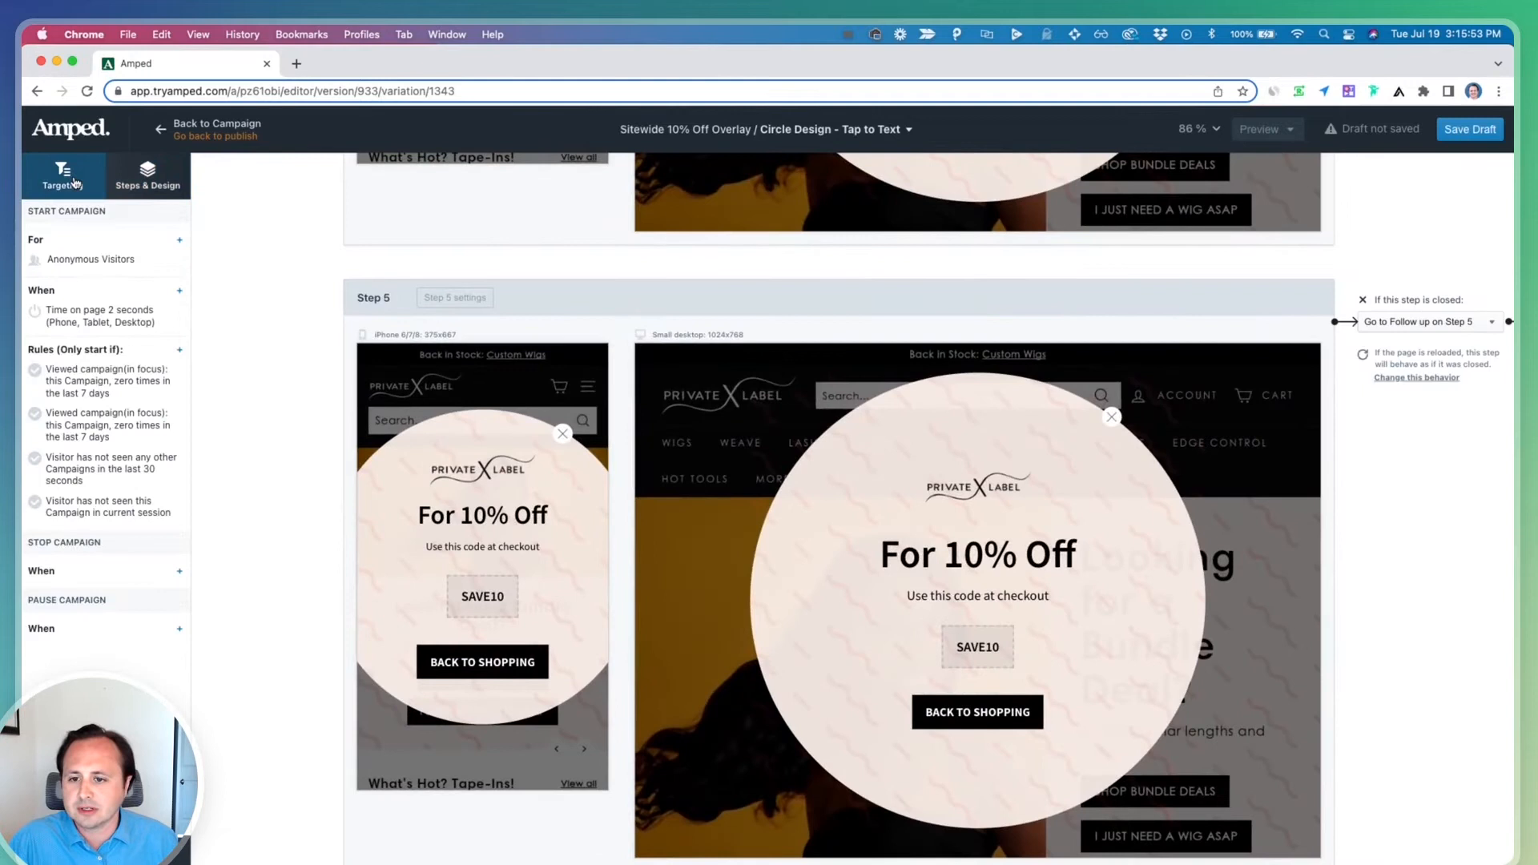
{"action": "left_click", "coordinate": [147, 174]}
{"action": "double_click", "coordinate": [65, 533]}
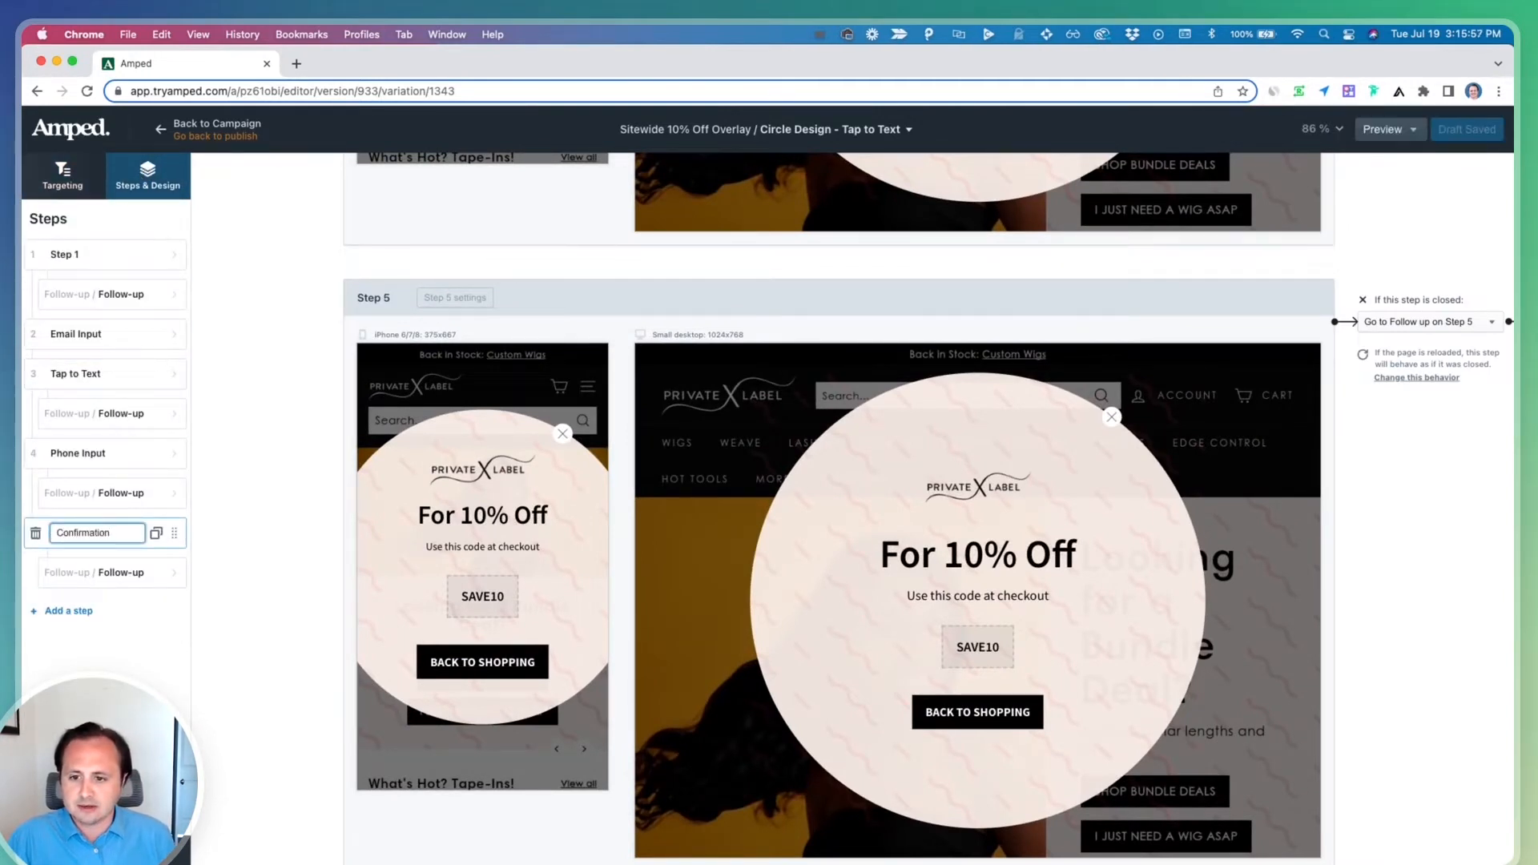
{"action": "type", "text": "Confirmation Step"}
{"action": "key", "text": "Return"}
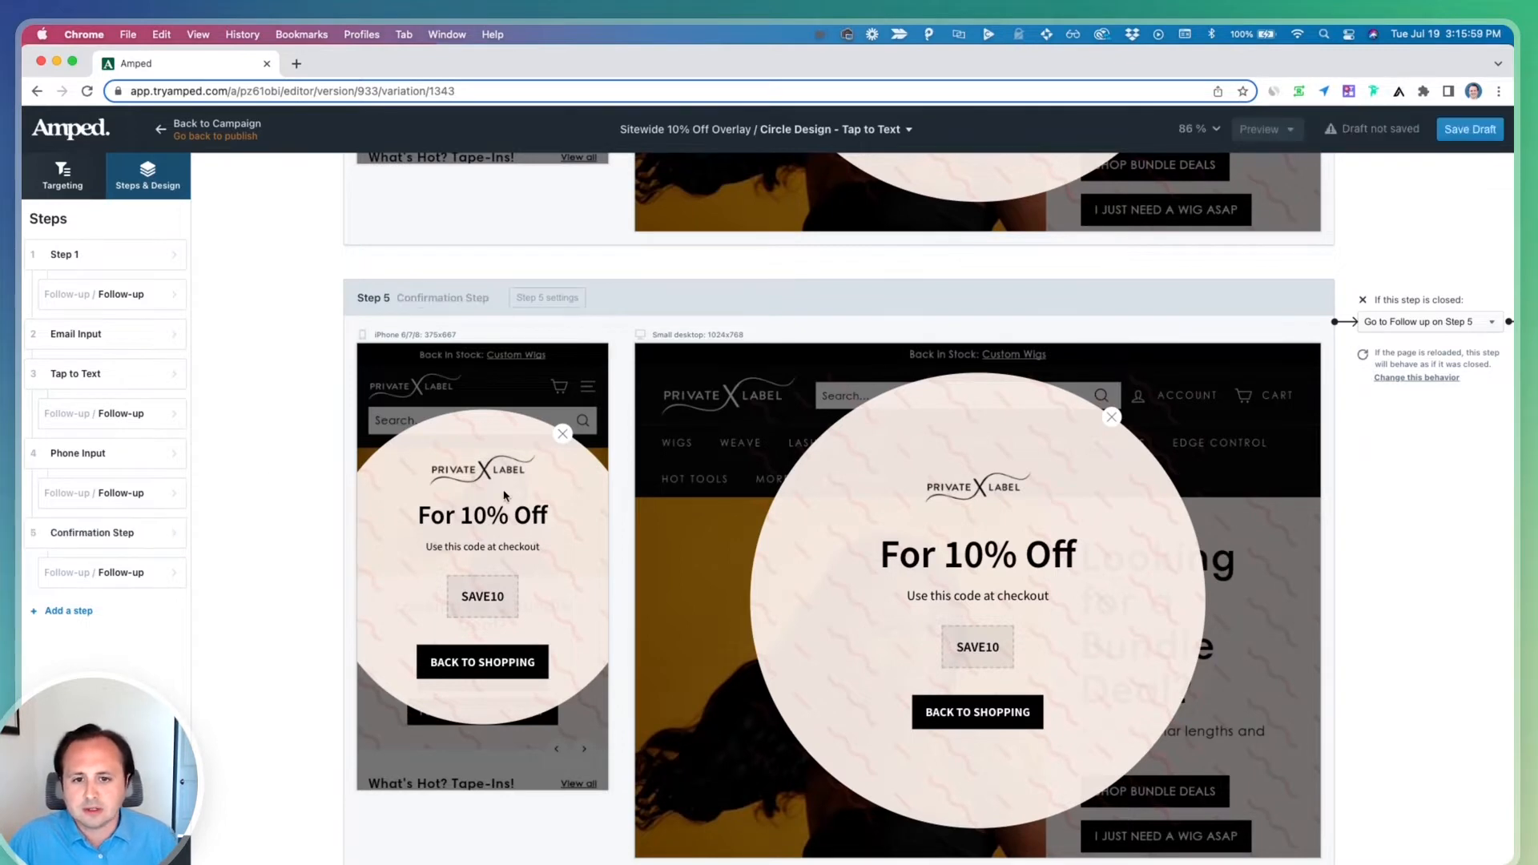
Review the tap-to-text button's actions and its appearance in step 3
{"action": "scroll", "coordinate": [505, 487], "scroll_direction": "up", "scroll_amount": 10}
{"action": "left_click", "coordinate": [531, 357]}
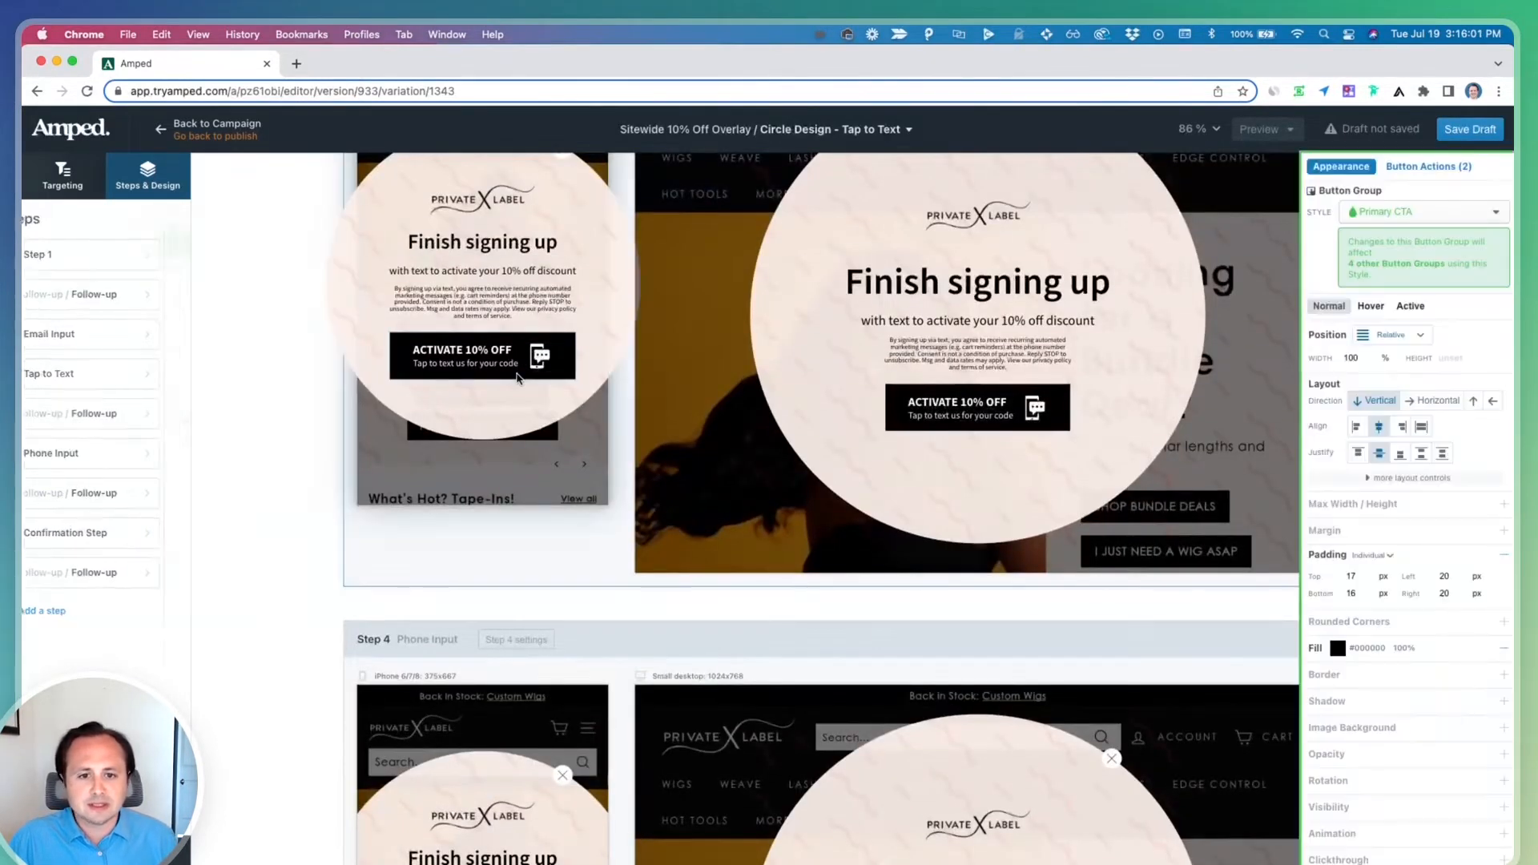
{"action": "left_click", "coordinate": [1423, 167]}
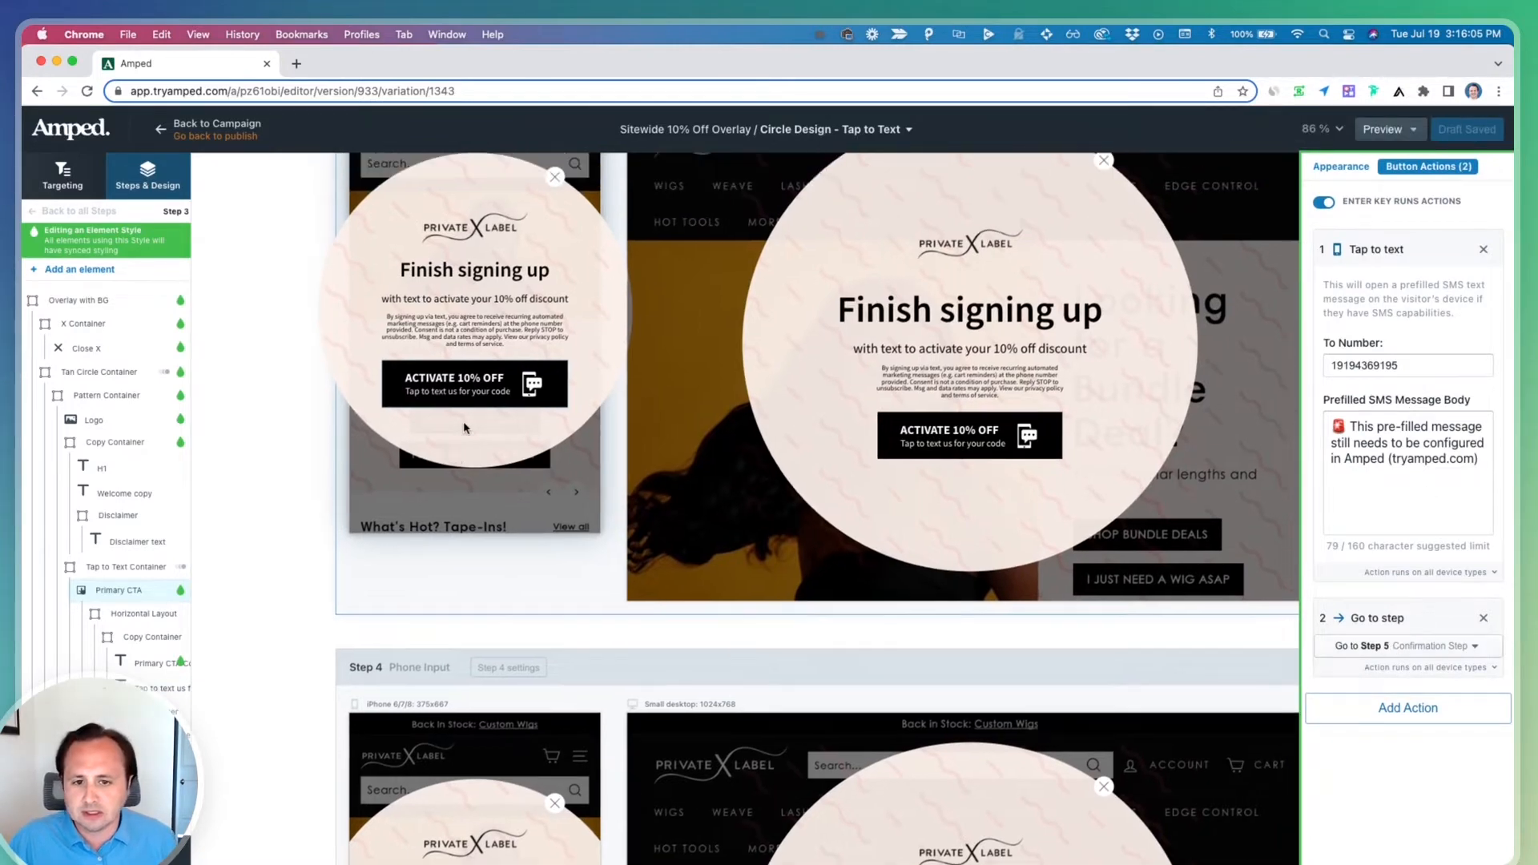
{"action": "scroll", "coordinate": [464, 428], "scroll_direction": "up", "scroll_amount": 3}
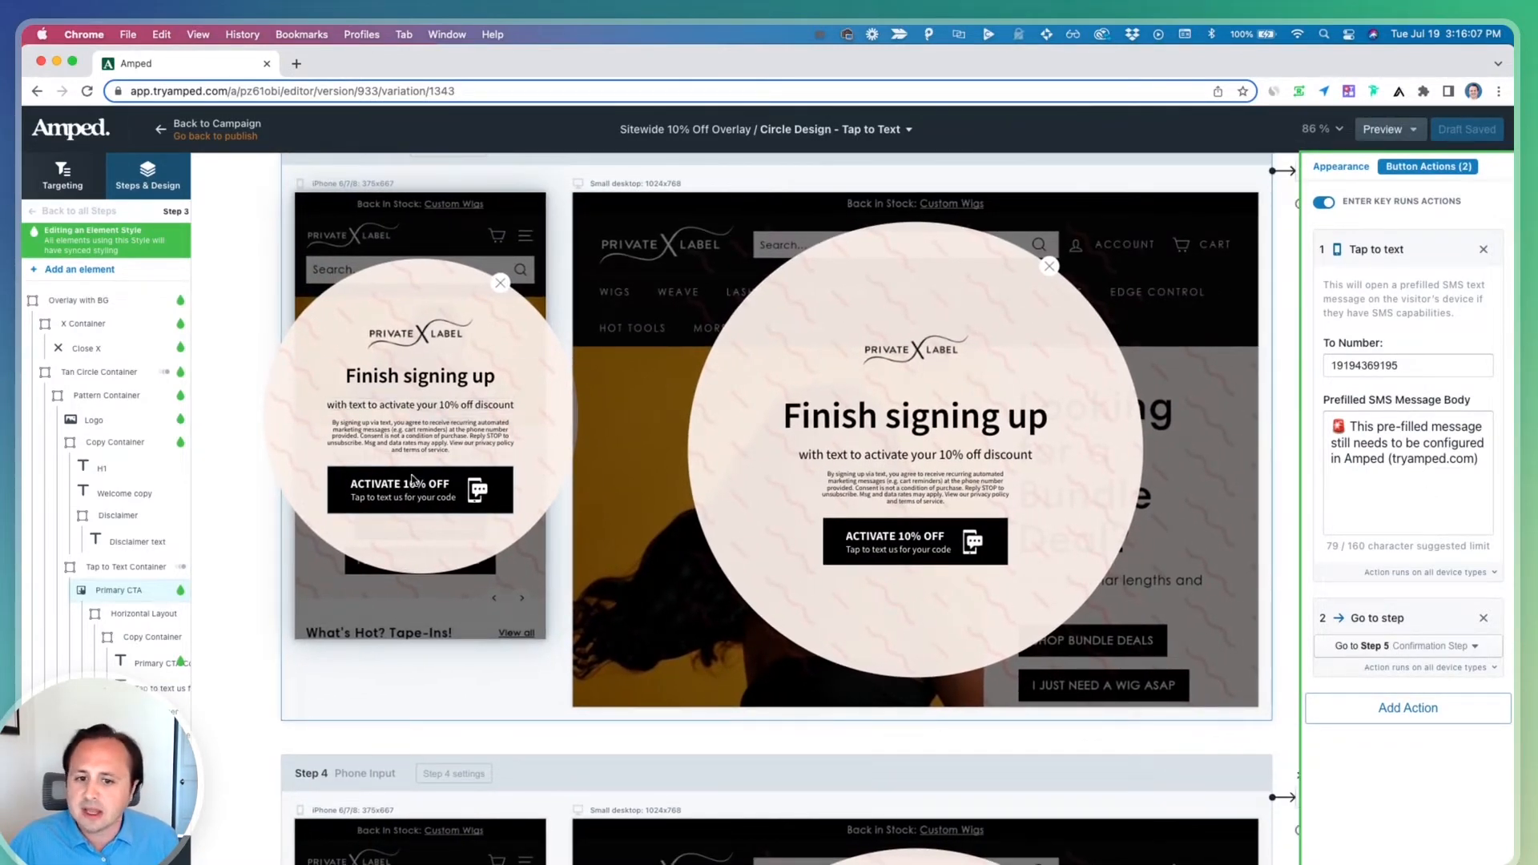
{"action": "scroll", "coordinate": [414, 487], "scroll_direction": "up", "scroll_amount": 5}
{"action": "scroll", "coordinate": [414, 487], "scroll_direction": "down", "scroll_amount": 5}
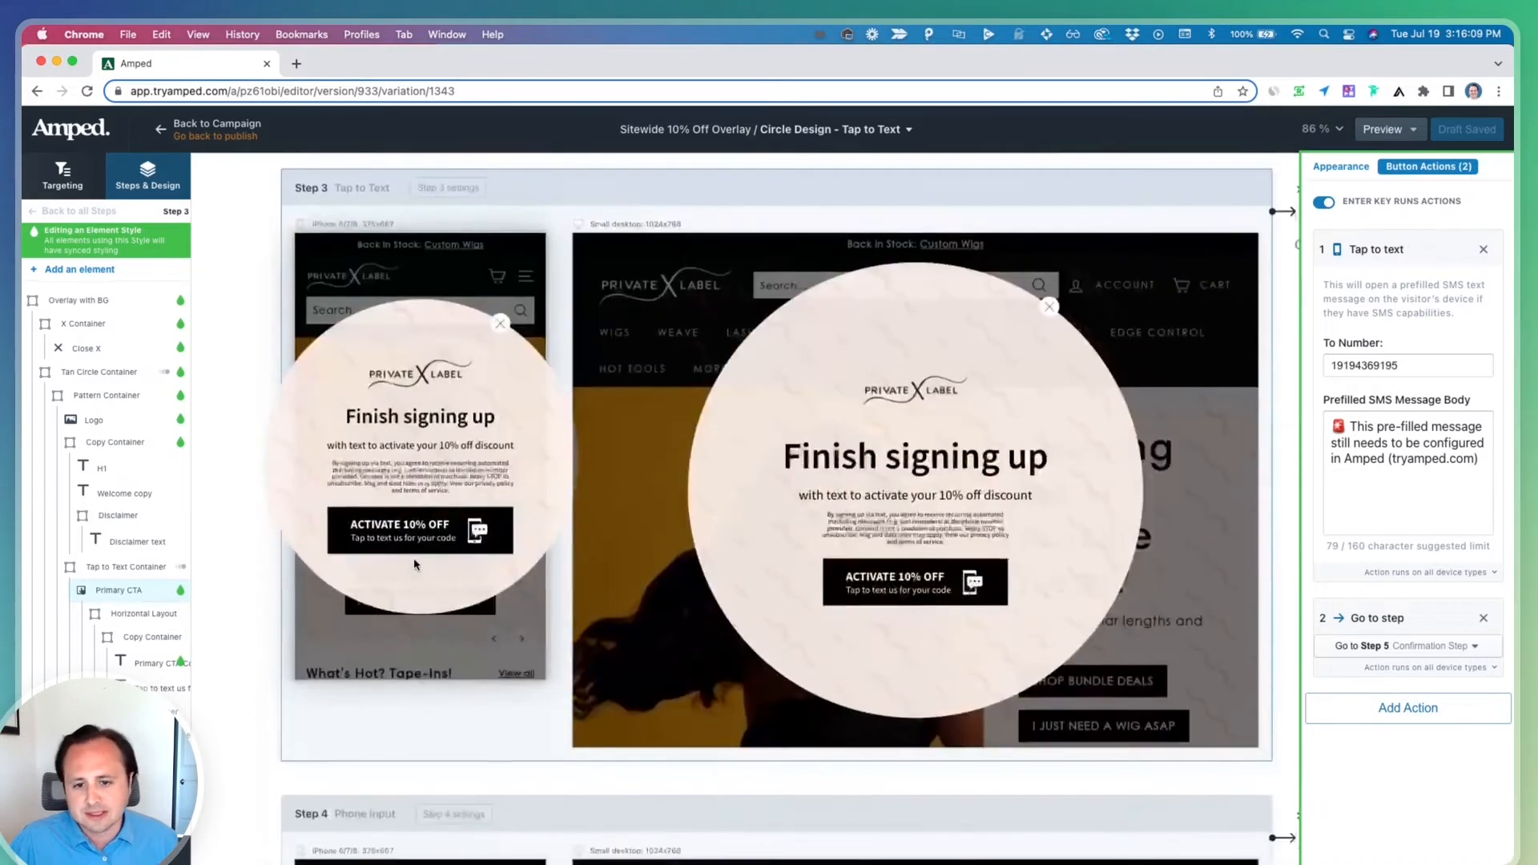
{"action": "scroll", "coordinate": [414, 558], "scroll_direction": "up", "scroll_amount": 5}
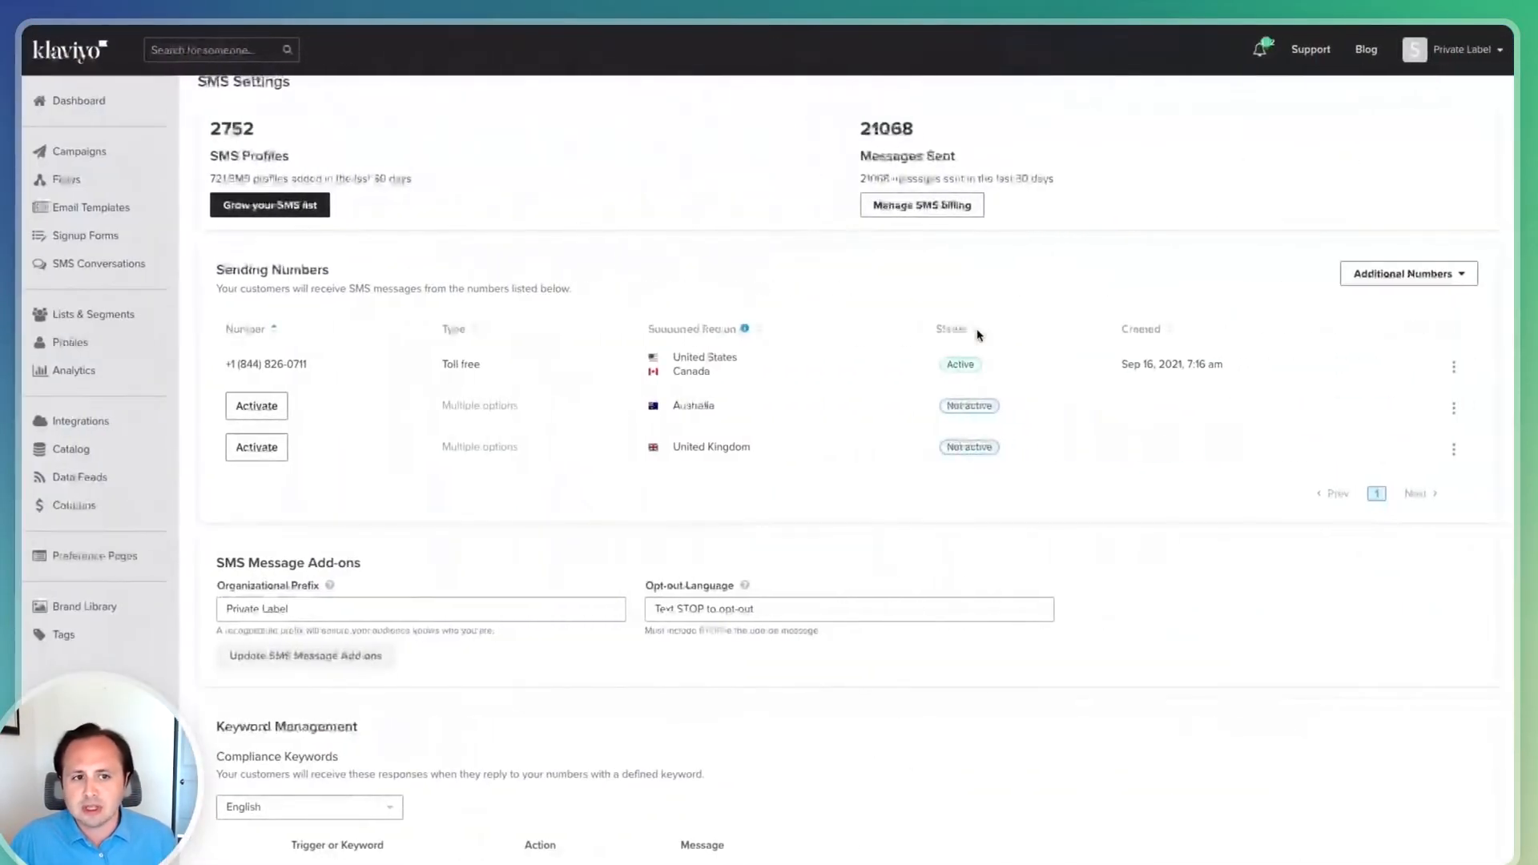
Switch to Klaviyo's SMS settings and copy the active toll-free sending number
{"action": "scroll", "coordinate": [899, 267], "scroll_direction": "up", "scroll_amount": 2}
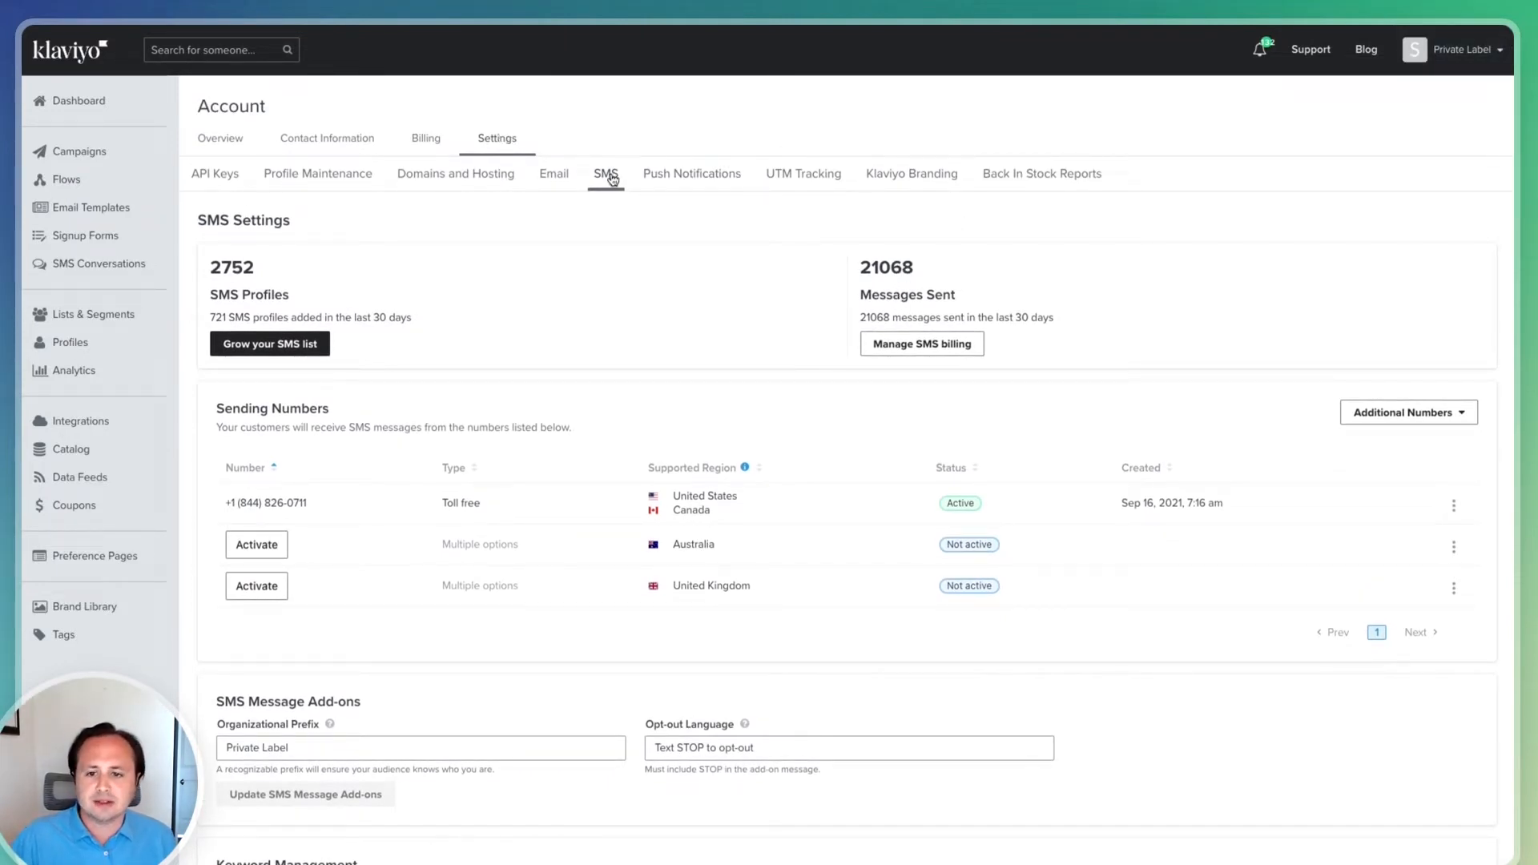
{"action": "scroll", "coordinate": [612, 233], "scroll_direction": "down", "scroll_amount": 1}
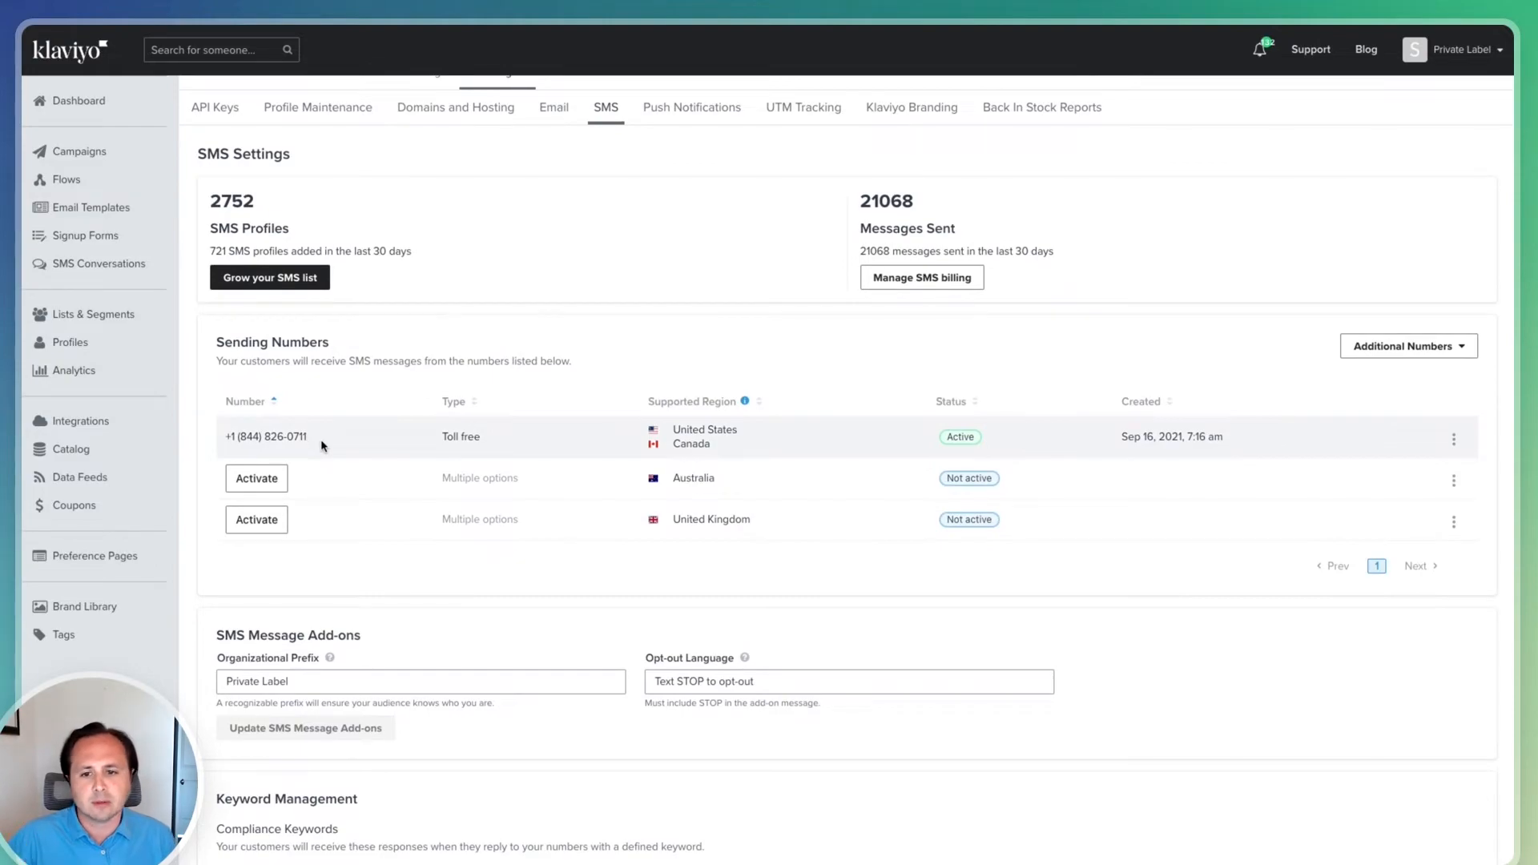
{"action": "left_click_drag", "start_coordinate": [323, 446], "coordinate": [219, 434]}
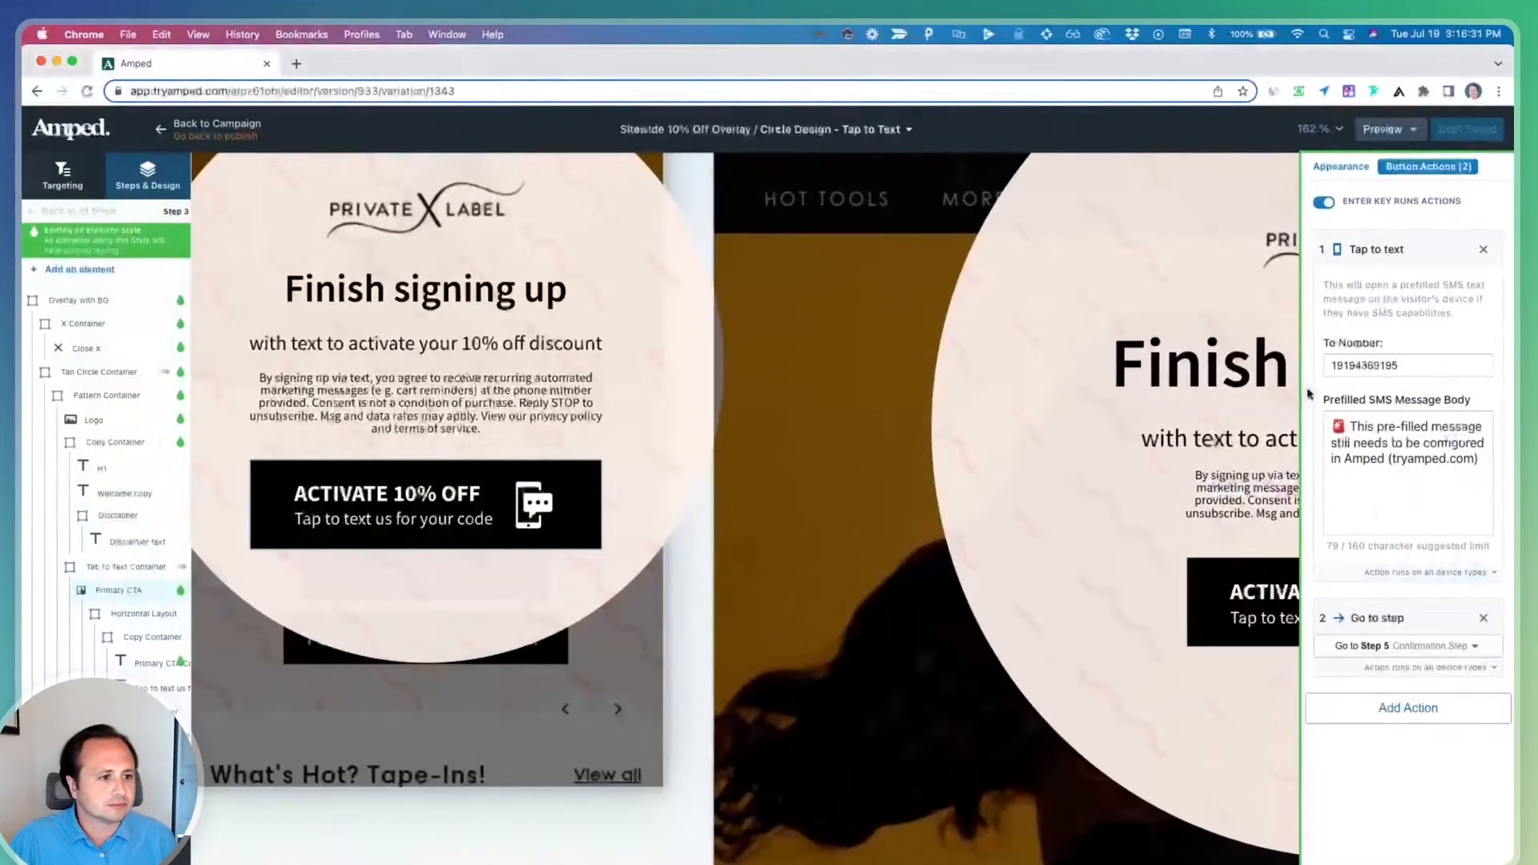
Paste the sending number into the Tap to text action's To Number field and remove the stray space
{"action": "double_click", "coordinate": [1396, 366]}
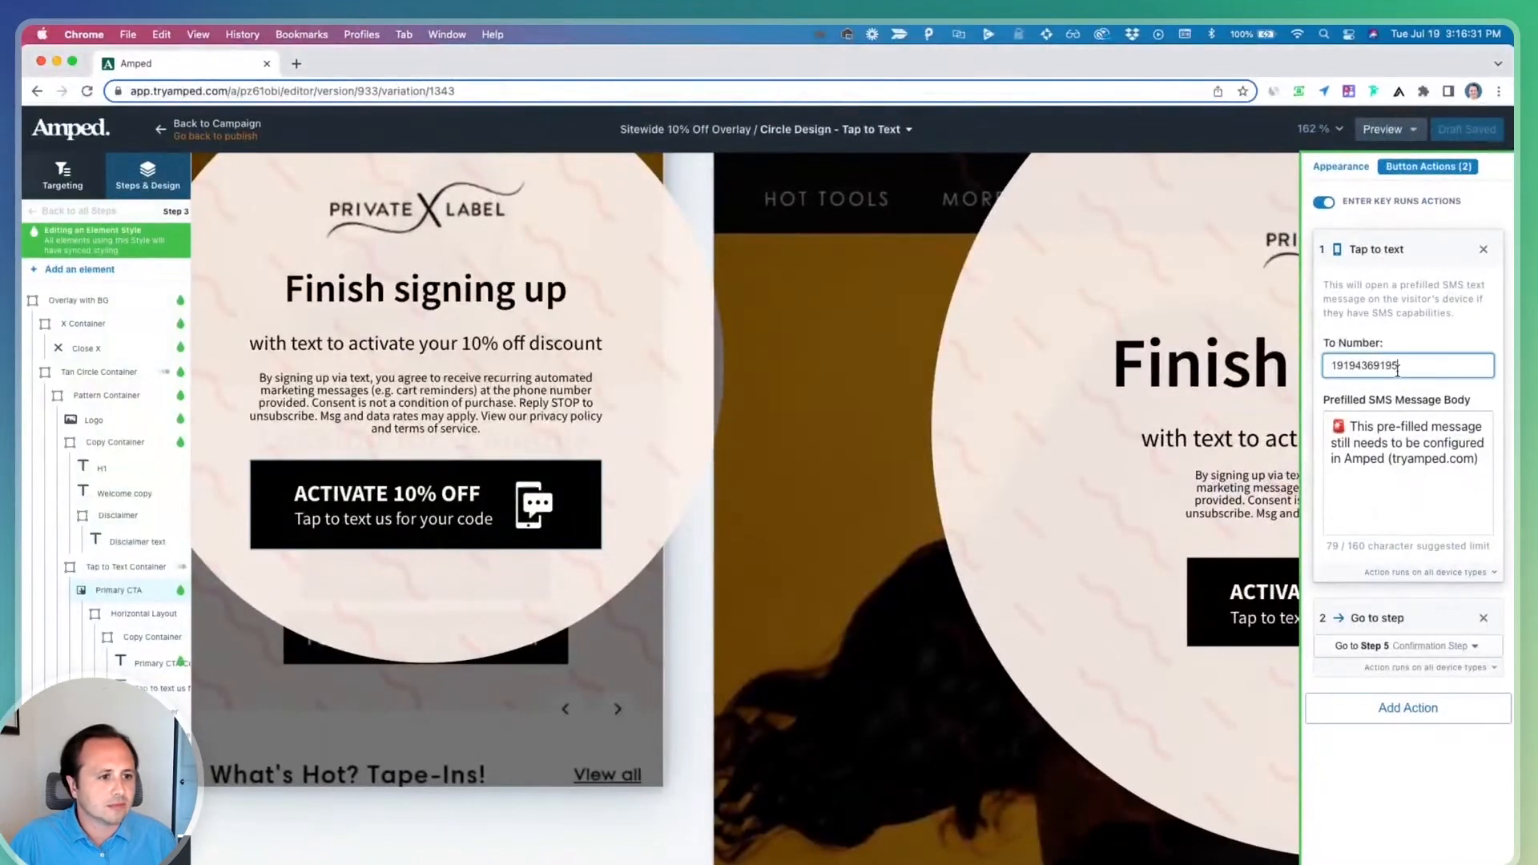
{"action": "key", "text": "super+v"}
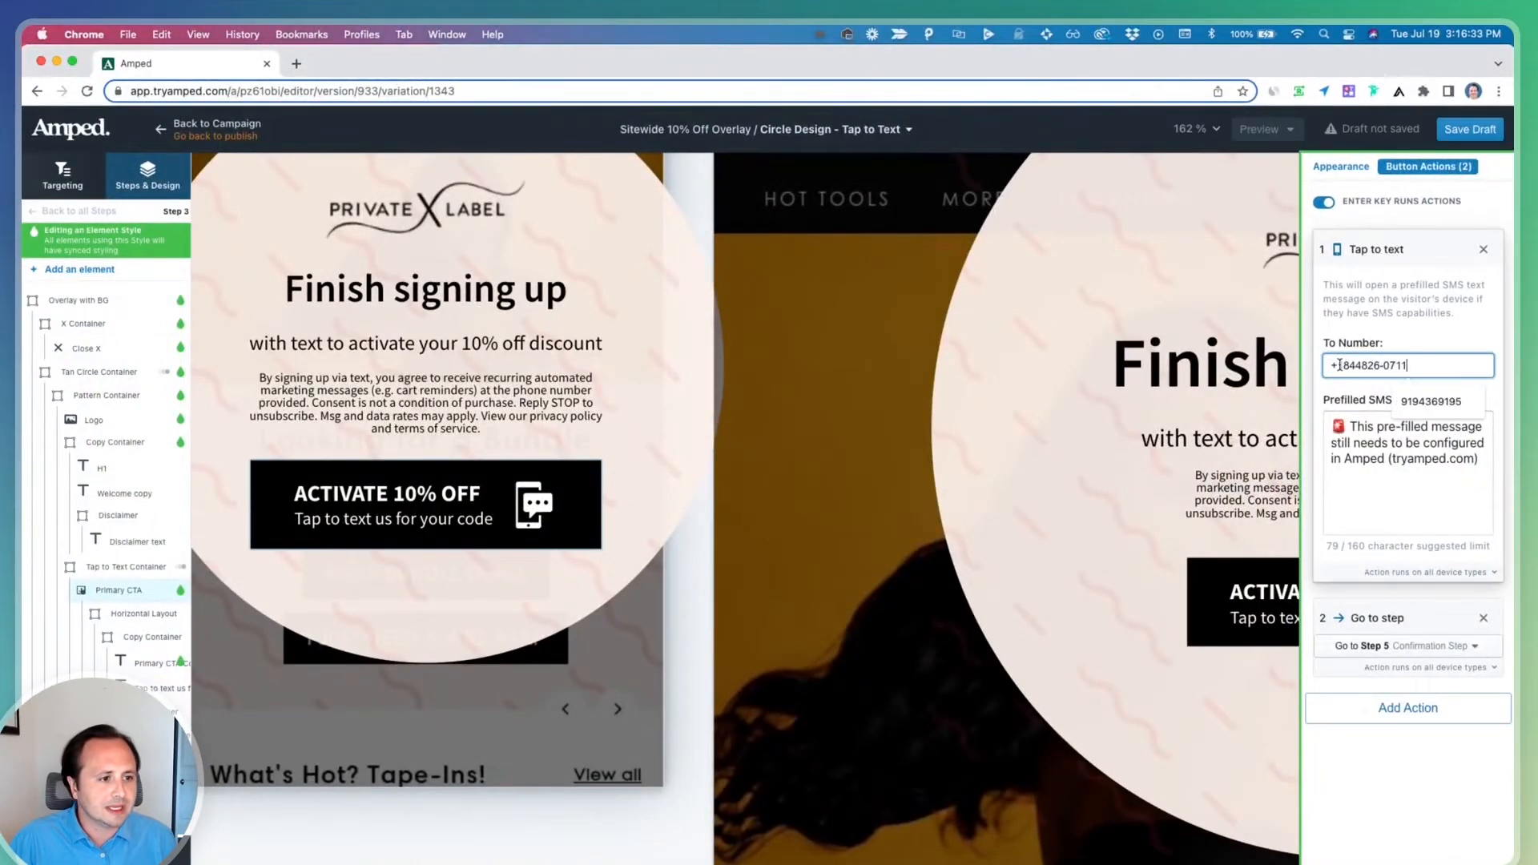
{"action": "left_click", "coordinate": [1384, 365]}
{"action": "key", "text": "BackSpace"}
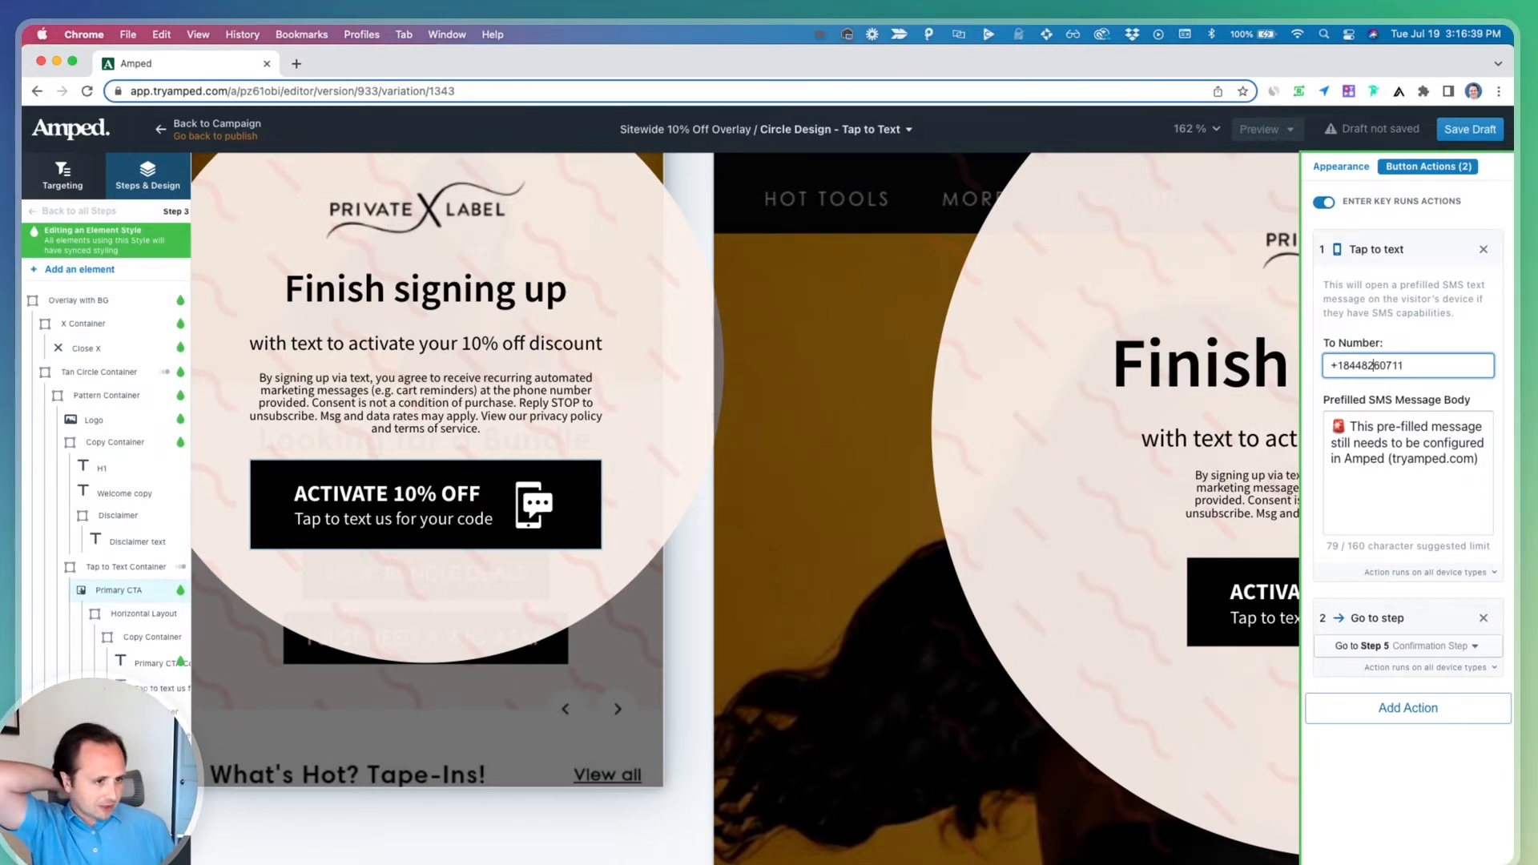
{"action": "key", "text": "Left"}
{"action": "key", "text": "Left"}
{"action": "key", "text": "Left"}
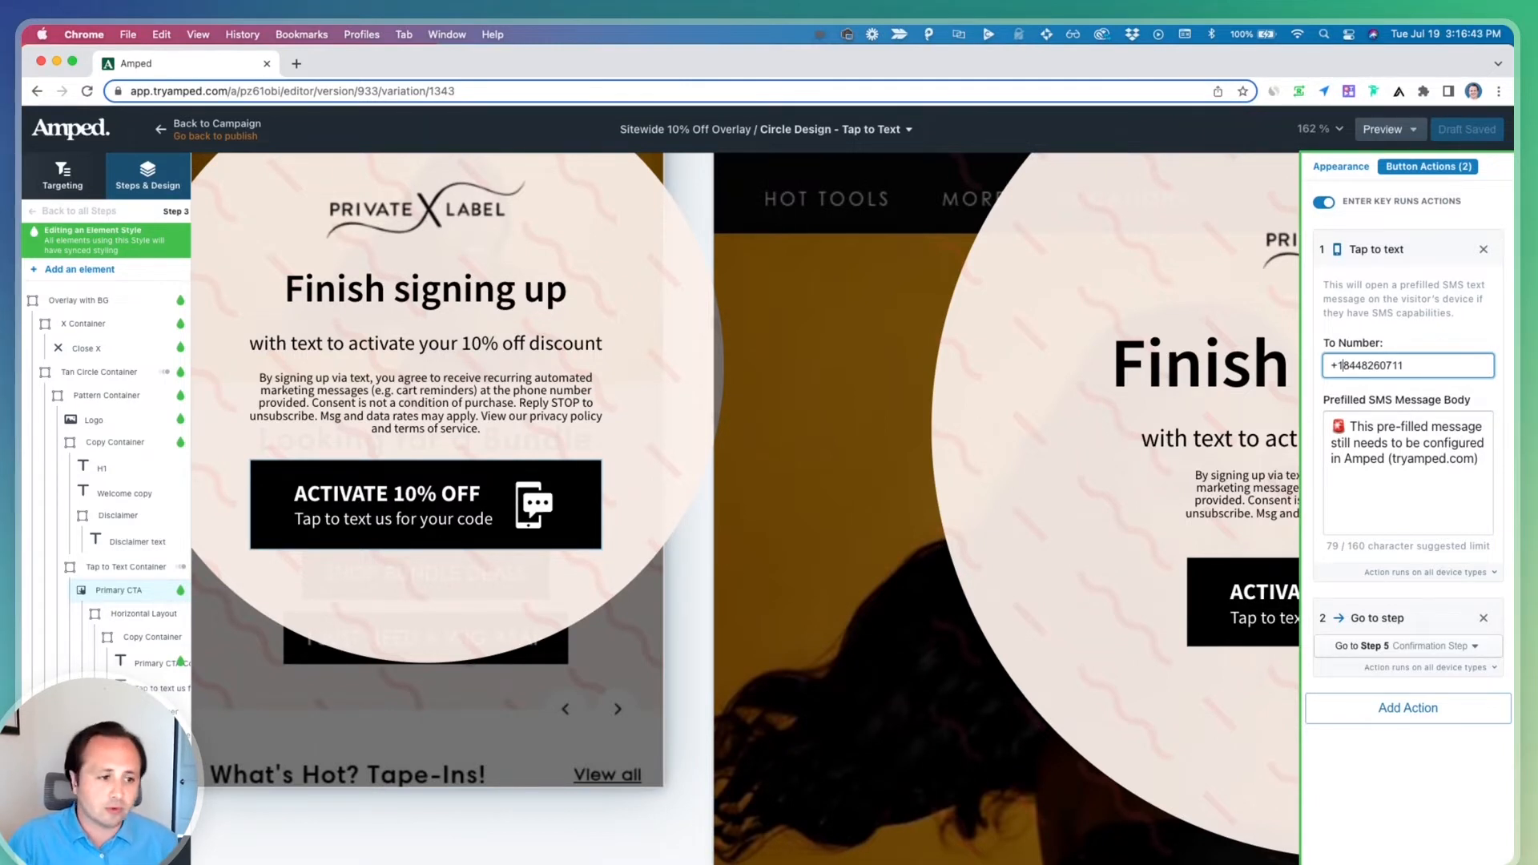
Review the subscribe keywords and compliance keyword responses in Klaviyo's SMS settings
{"action": "left_click", "coordinate": [1414, 442]}
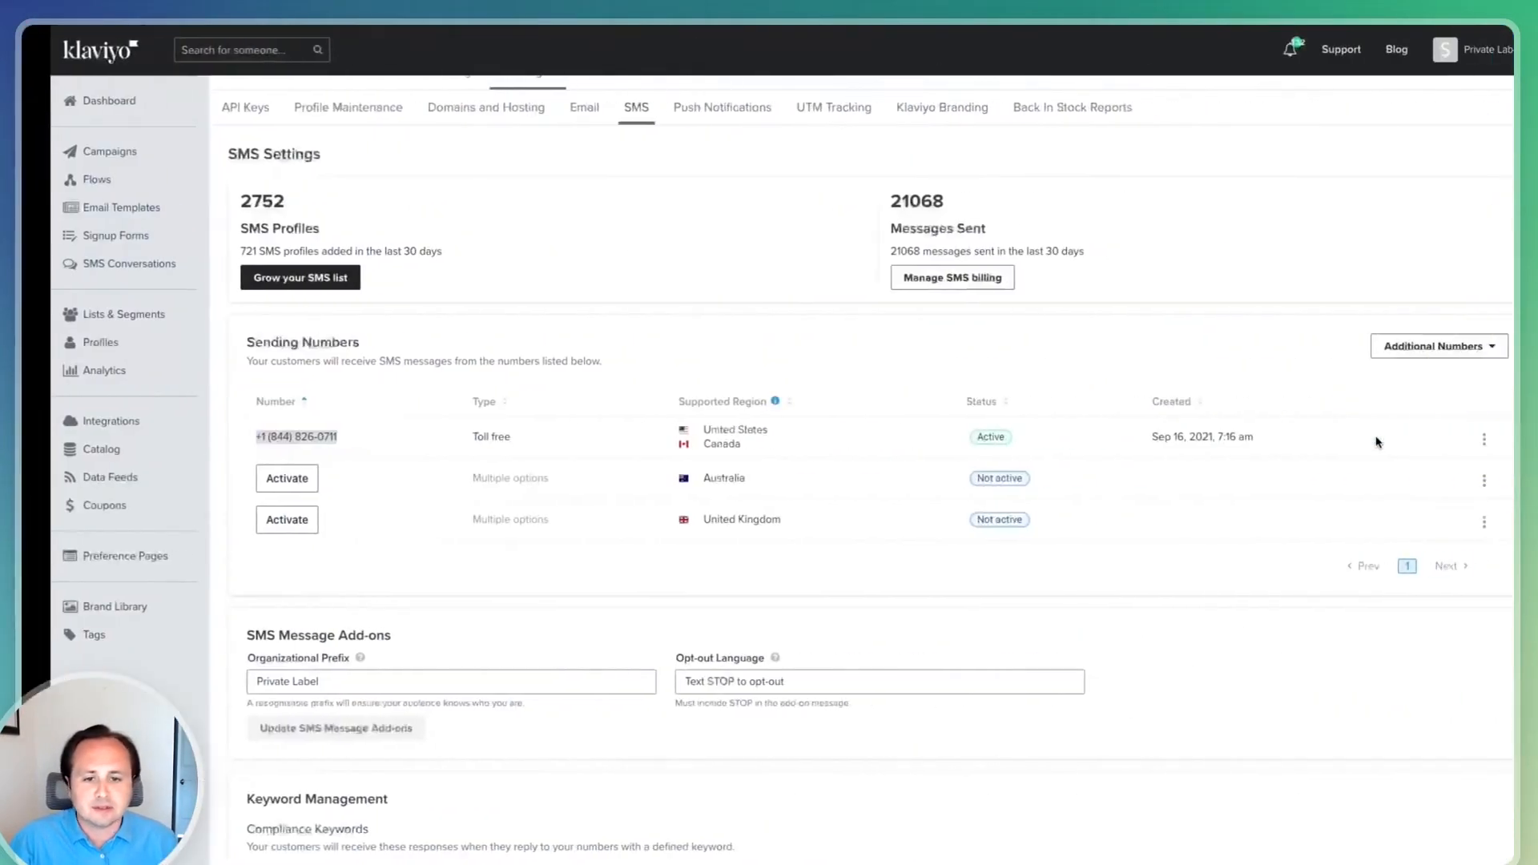
{"action": "scroll", "coordinate": [648, 551], "scroll_direction": "down", "scroll_amount": 10}
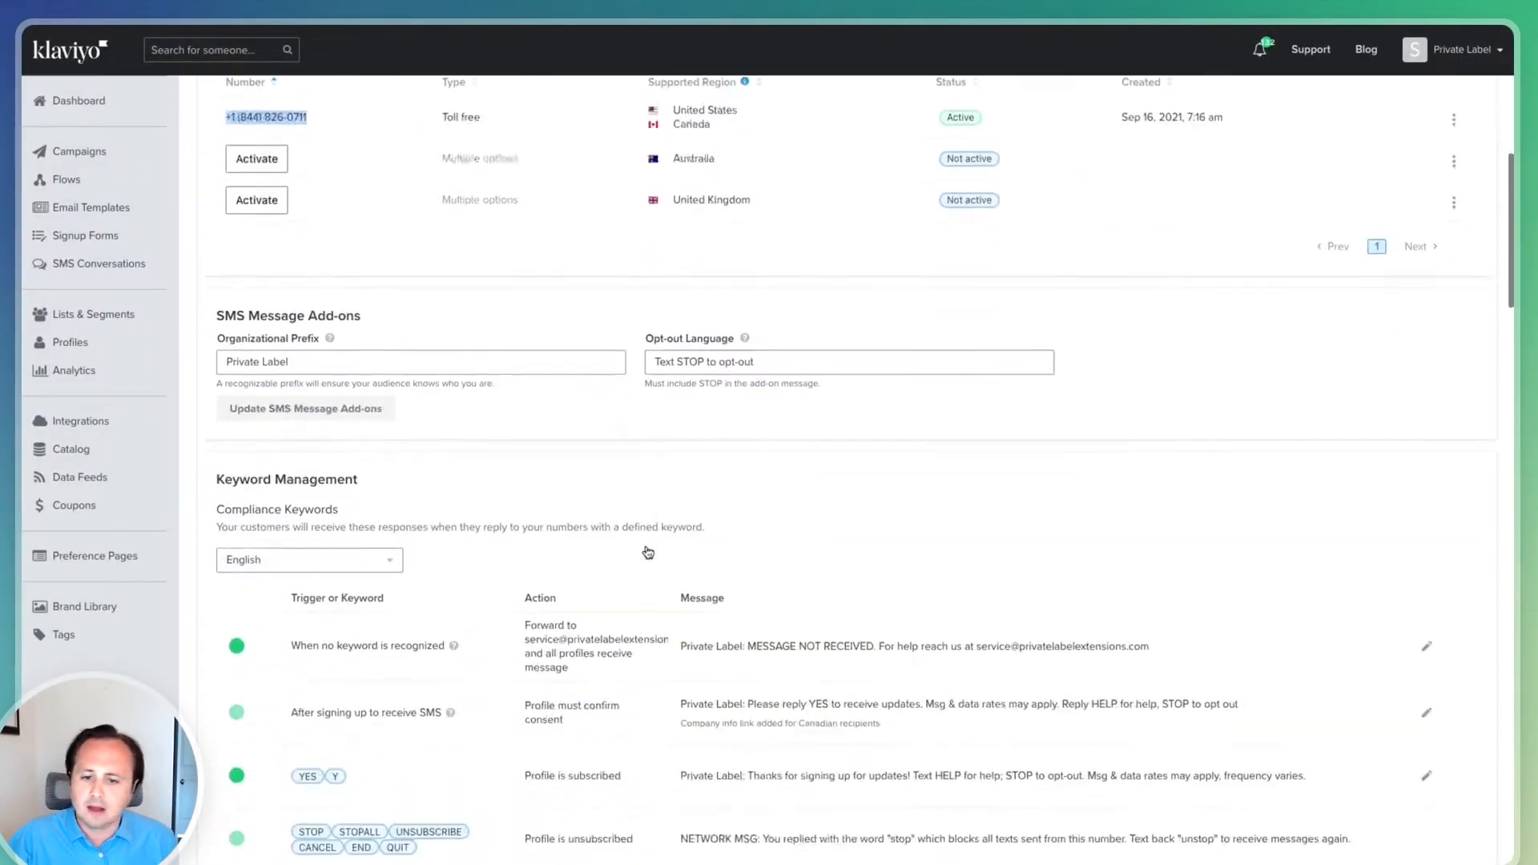
{"action": "scroll", "coordinate": [648, 551], "scroll_direction": "up", "scroll_amount": 1}
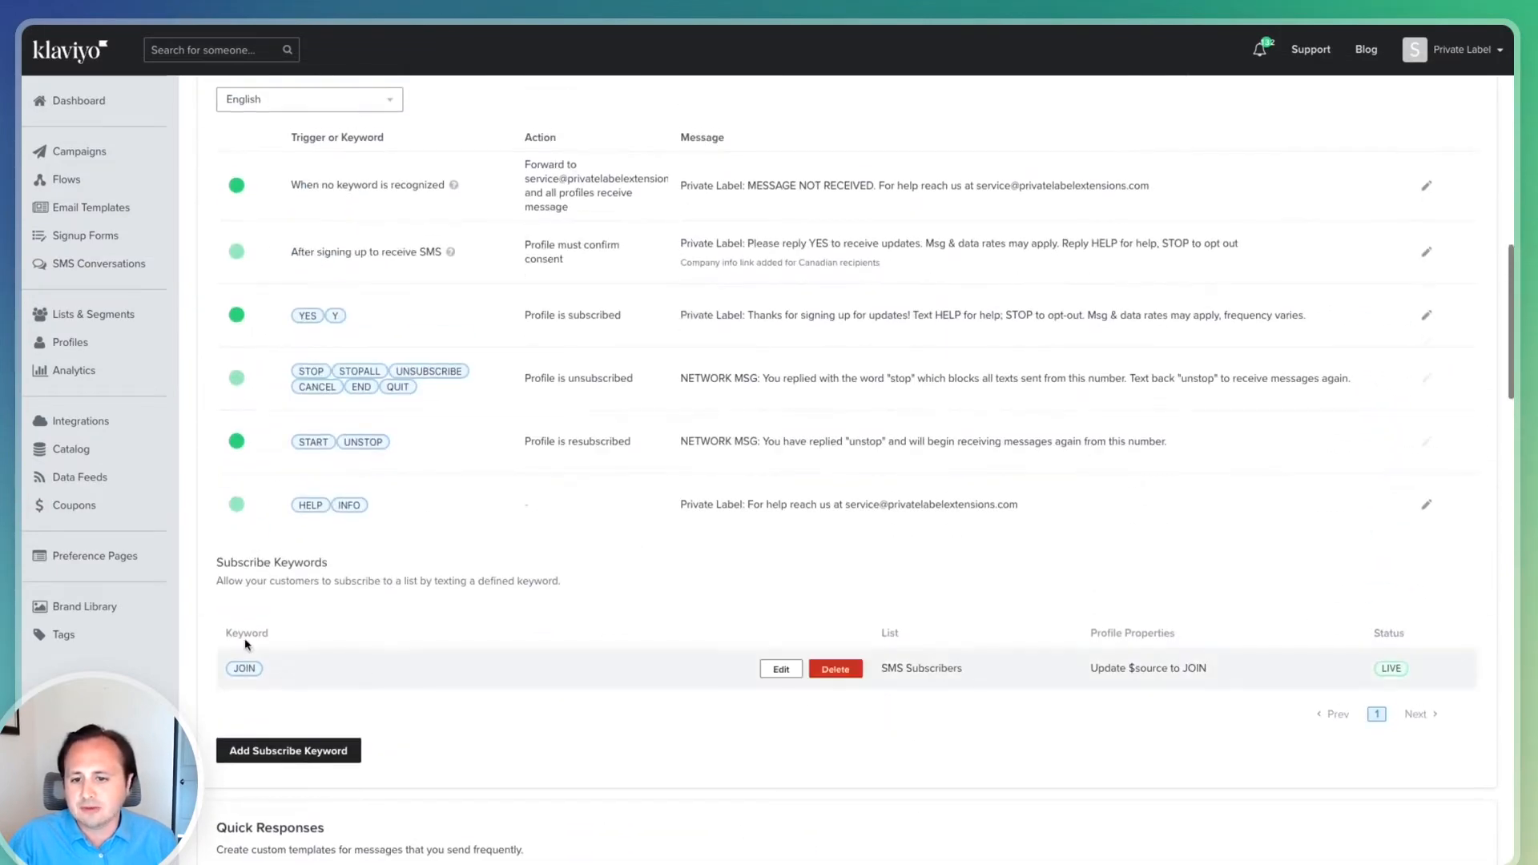
{"action": "scroll", "coordinate": [264, 561], "scroll_direction": "up", "scroll_amount": 10}
{"action": "scroll", "coordinate": [430, 652], "scroll_direction": "down", "scroll_amount": 10}
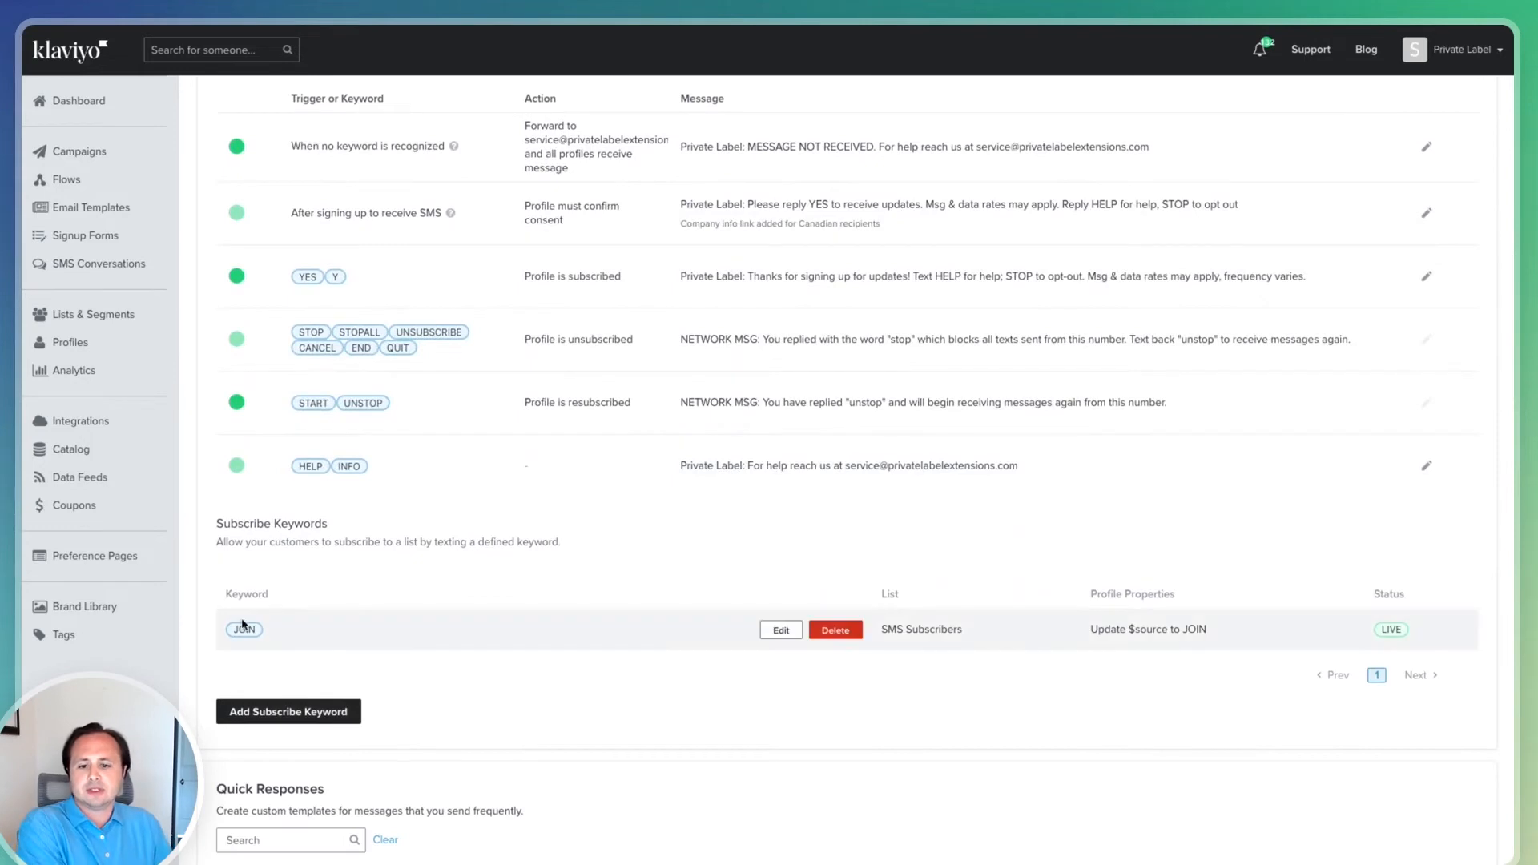
{"action": "mouse_move", "coordinate": [260, 625]}
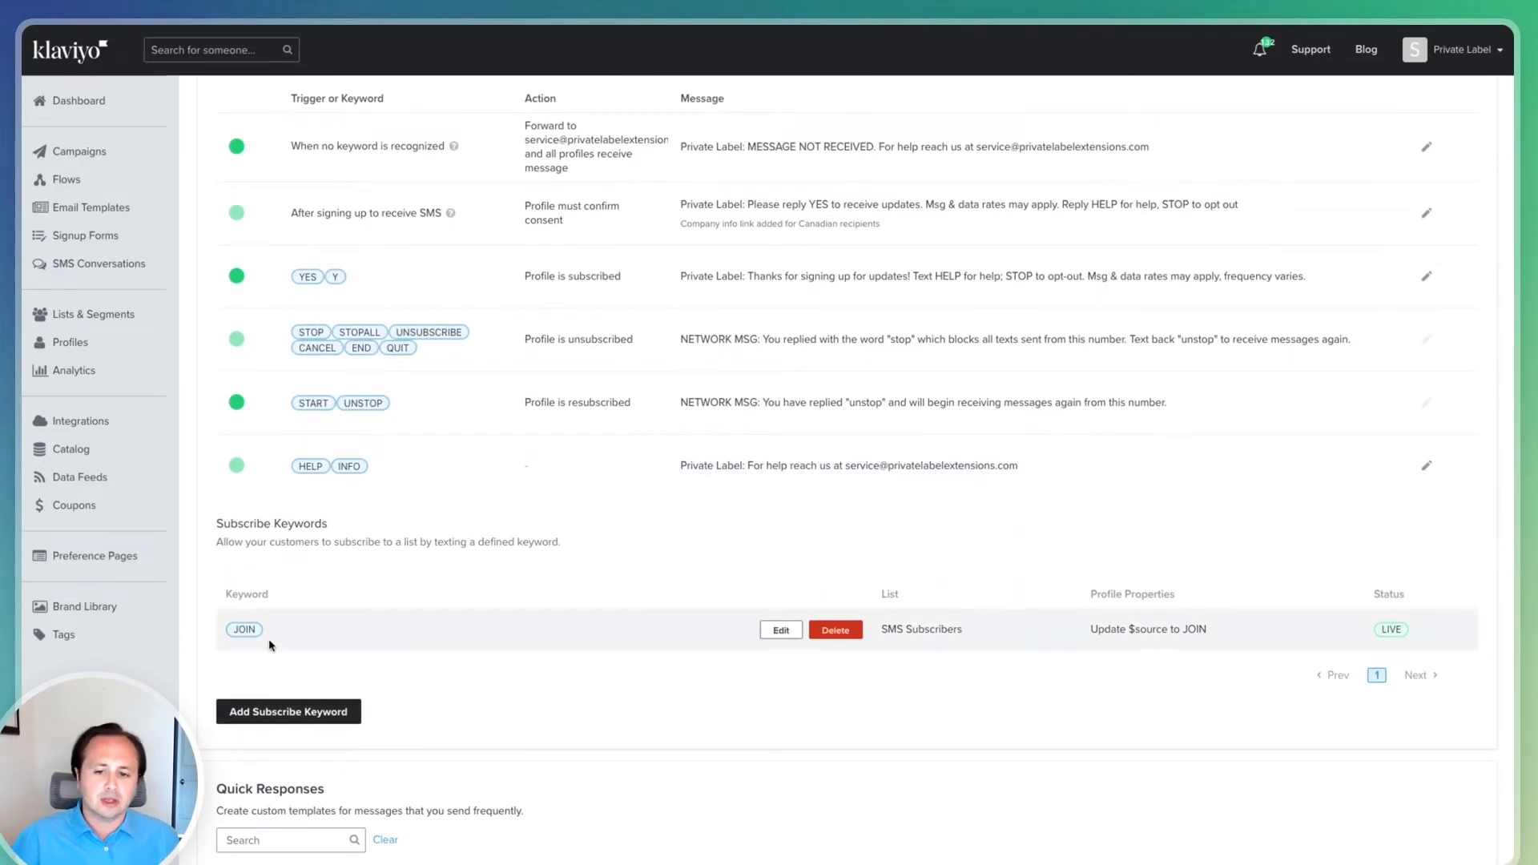
{"action": "scroll", "coordinate": [262, 640], "scroll_direction": "down", "scroll_amount": 1}
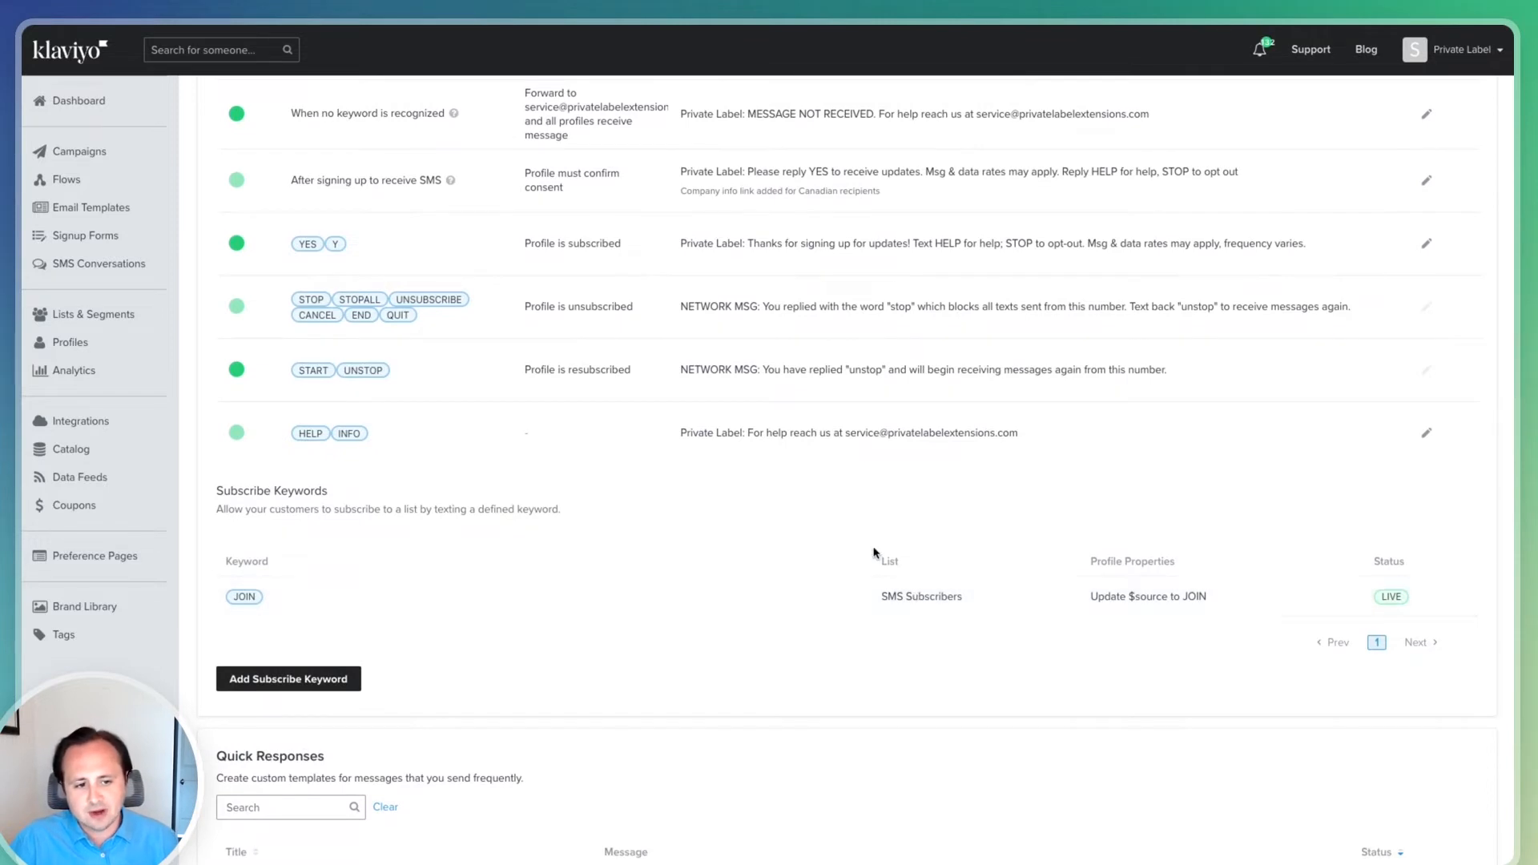
{"action": "mouse_move", "coordinate": [975, 606]}
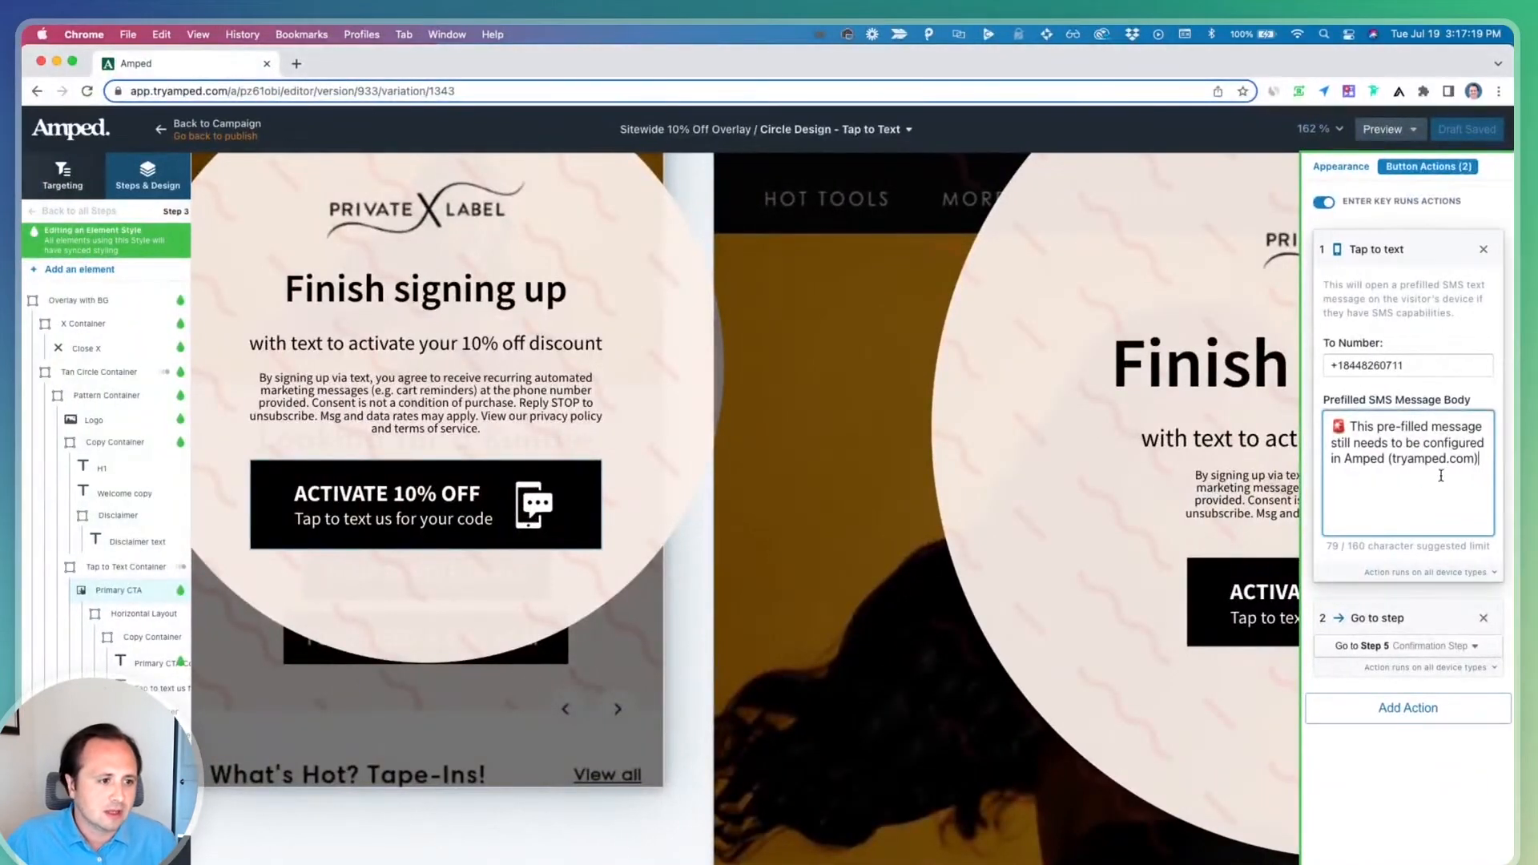
Replace the prefilled SMS message body with "Send this text to join and get your 10% off discount code!" and save the draft
{"action": "key", "text": "super+a"}
{"action": "type", "text": "Send this text to join and get your 10% off discount code!"}
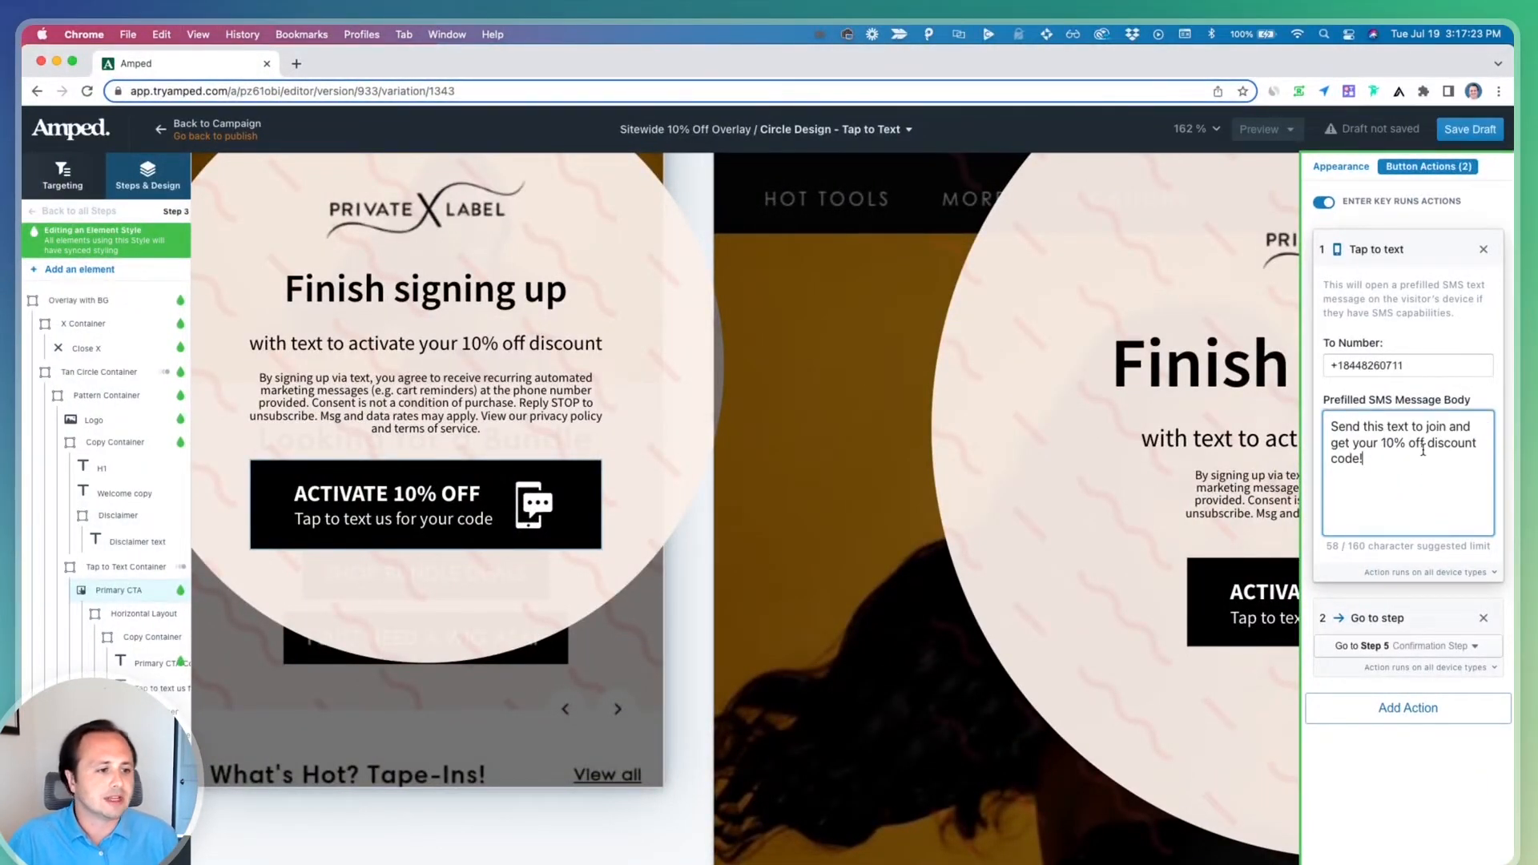
{"action": "key", "text": "super+s"}
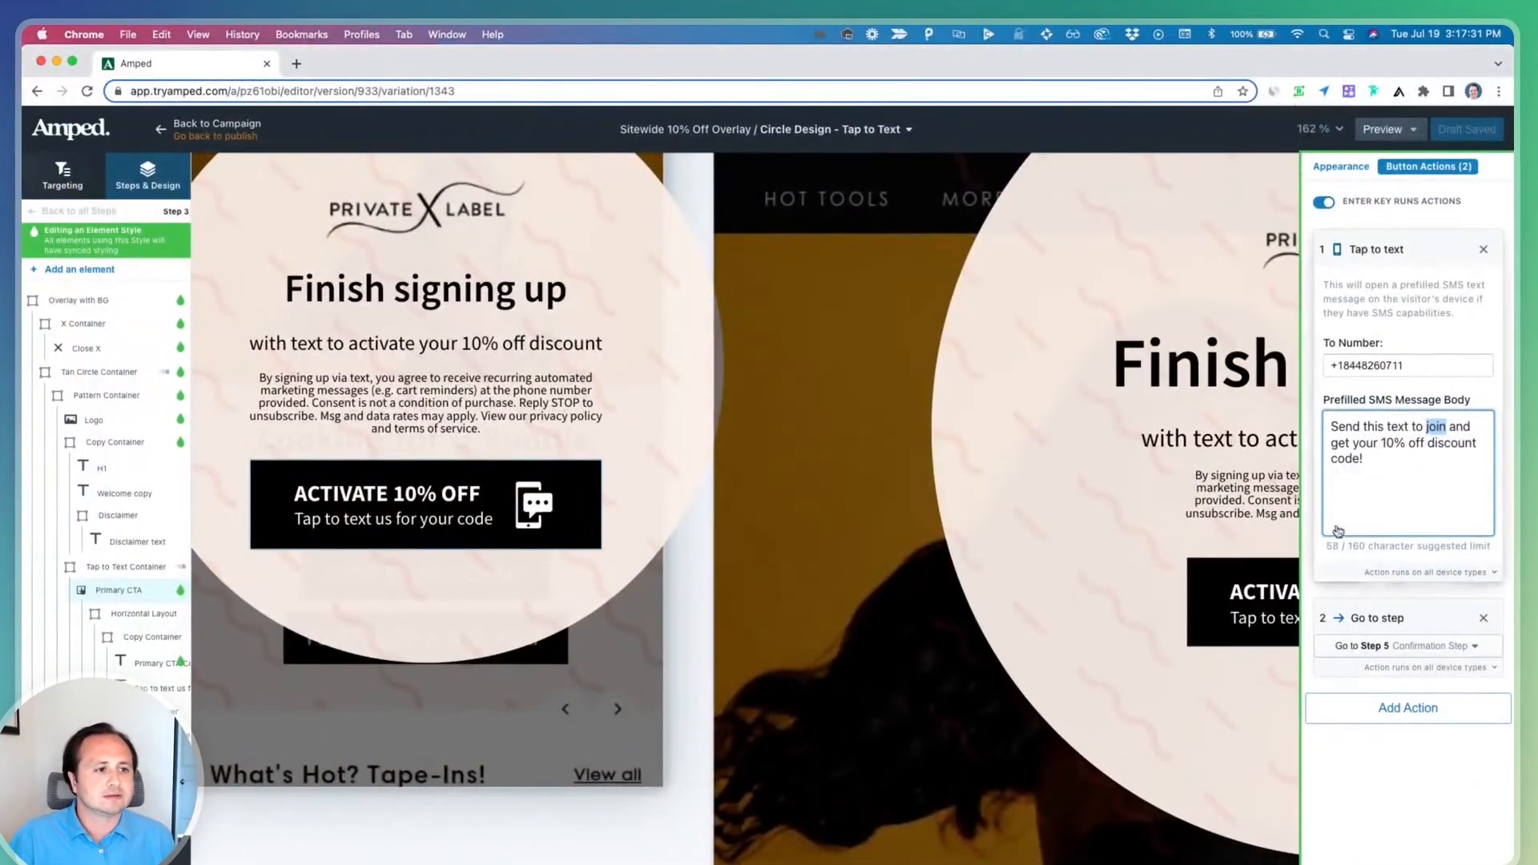
Review the campaign's steps and their follow-ups across the canvas, including the follow-up claim button
{"action": "left_click", "coordinate": [628, 502]}
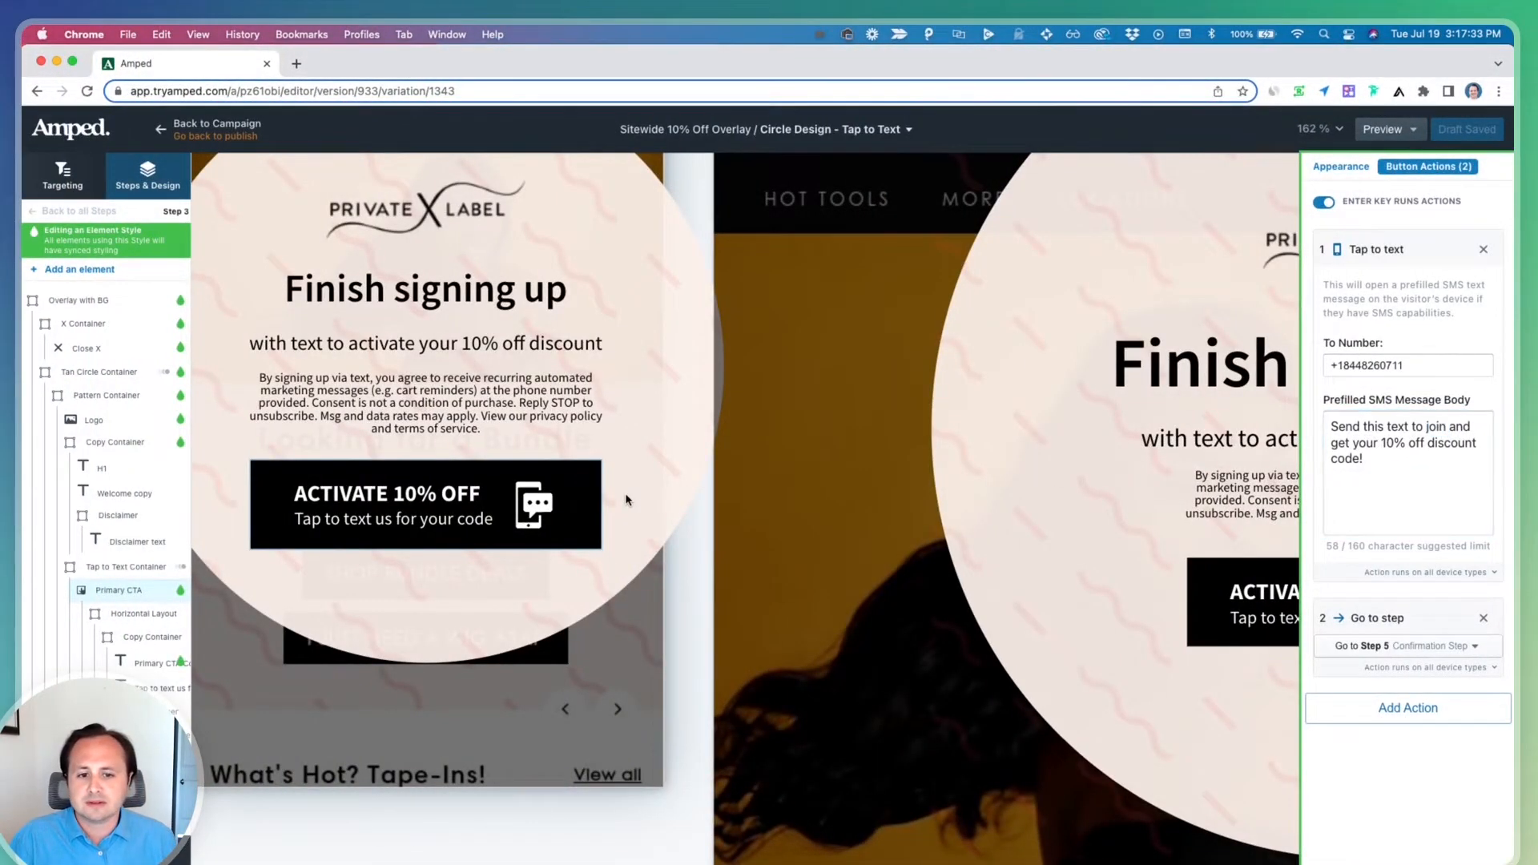
{"action": "scroll", "coordinate": [529, 539], "scroll_direction": "down", "scroll_amount": 5}
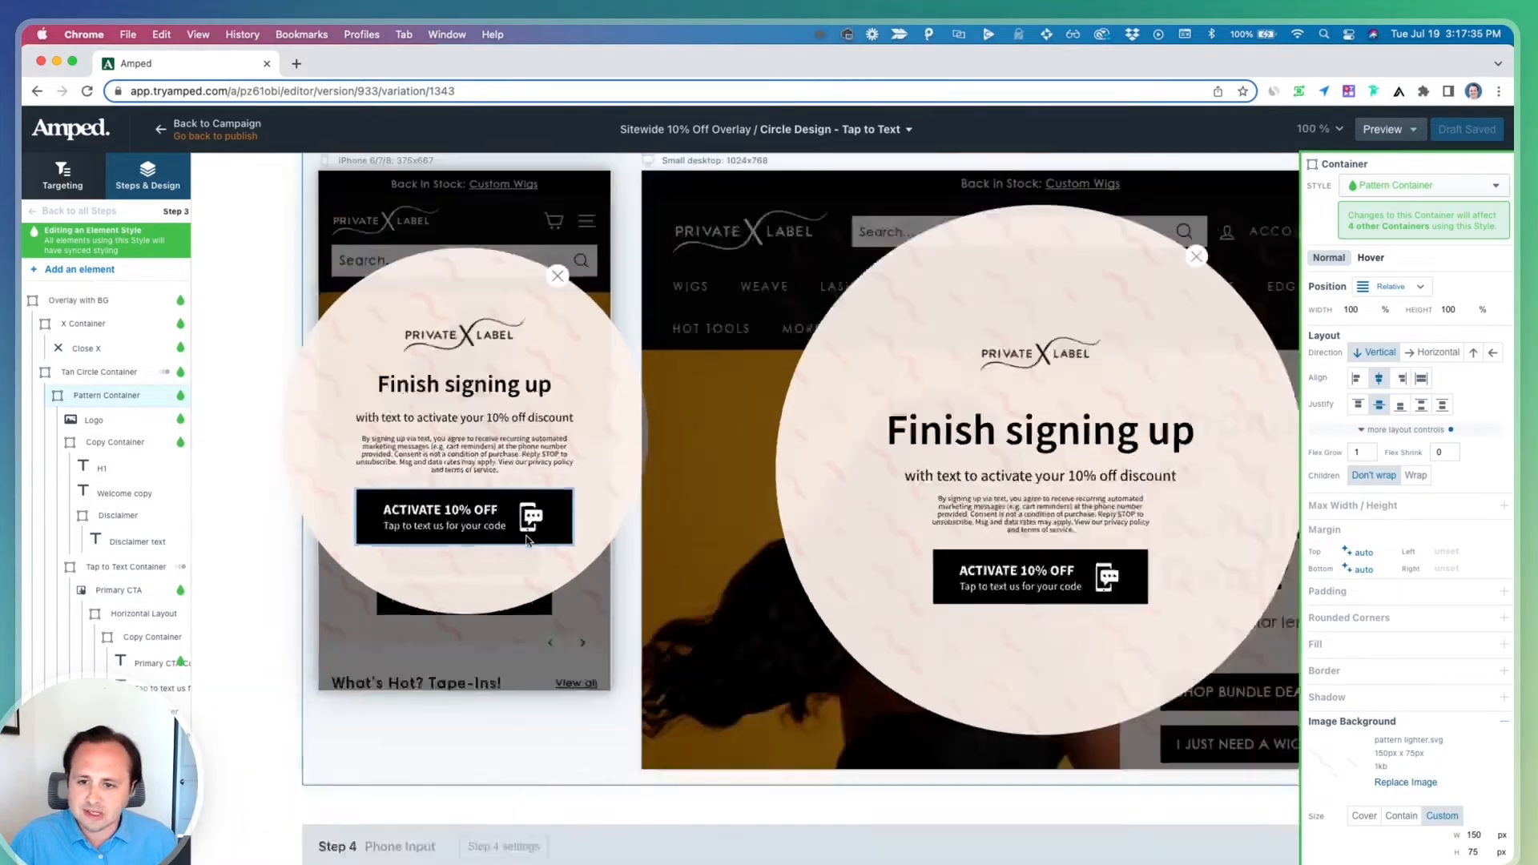
{"action": "left_click", "coordinate": [353, 508]}
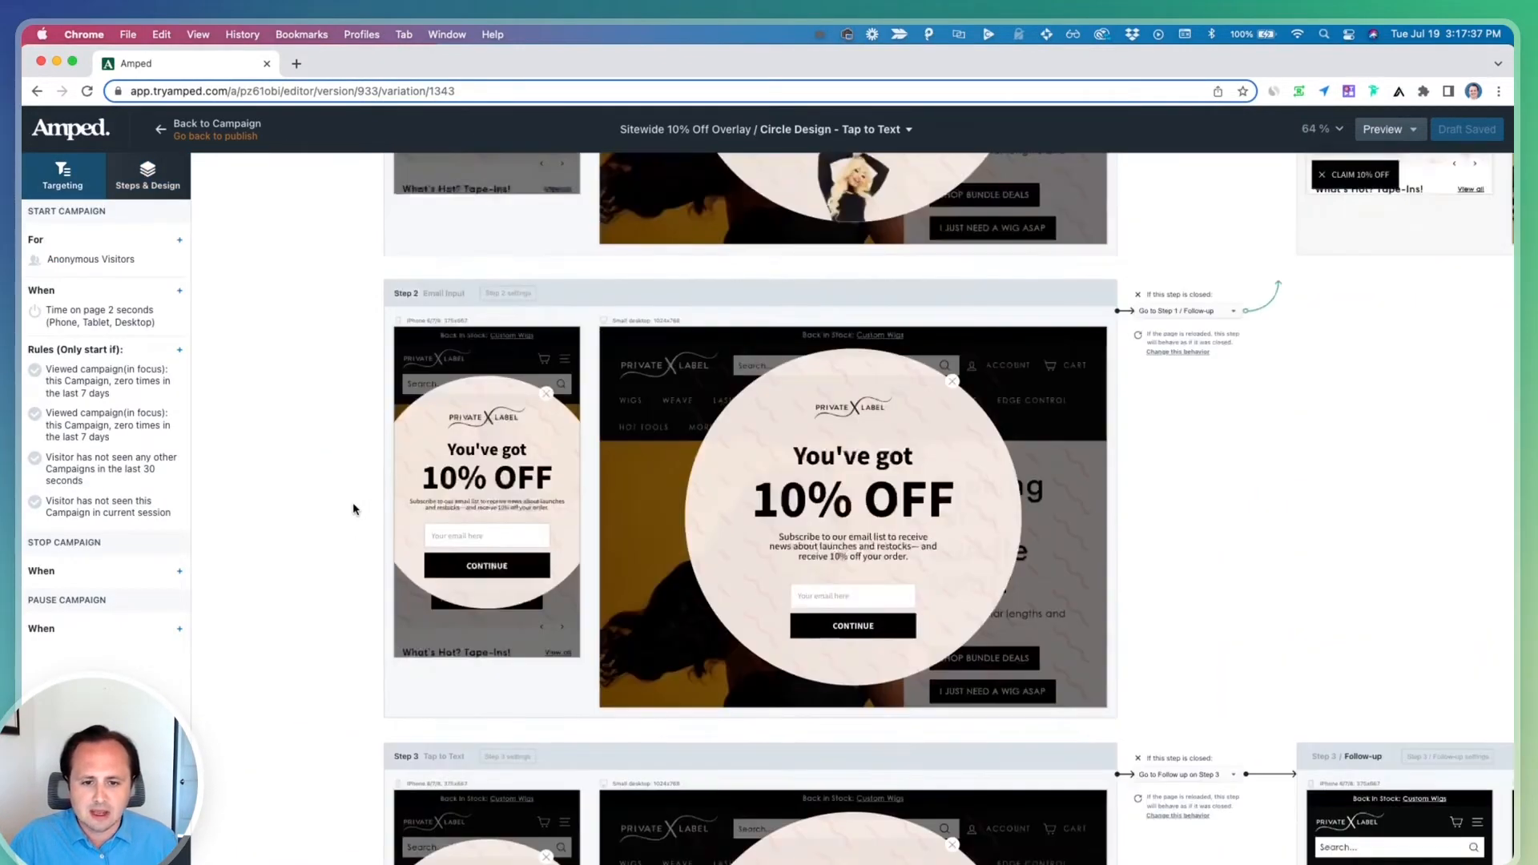
{"action": "left_click", "coordinate": [452, 526]}
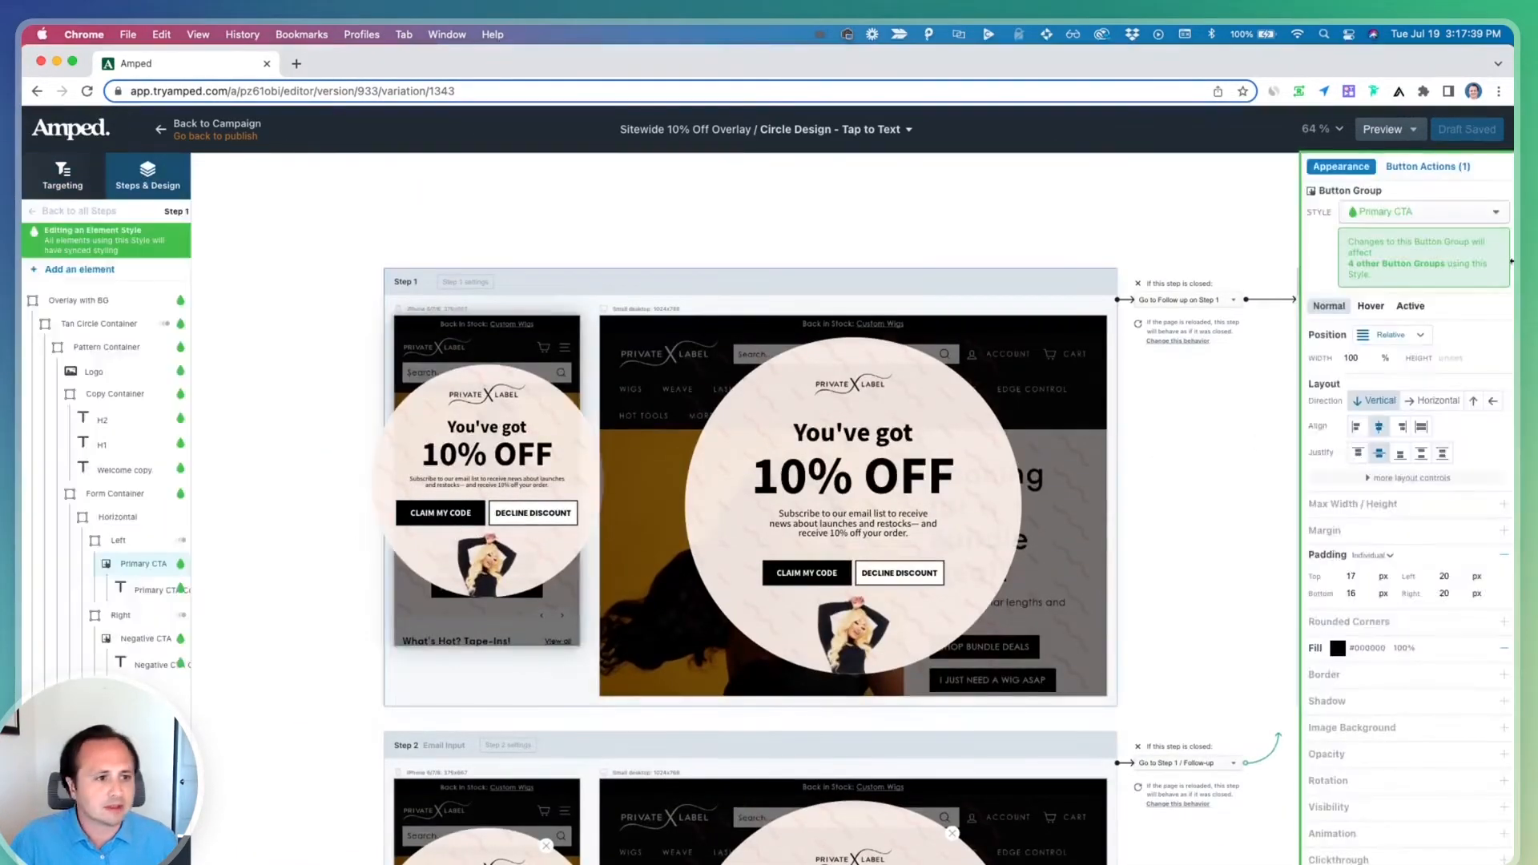
{"action": "scroll", "coordinate": [434, 529], "scroll_direction": "down", "scroll_amount": 6}
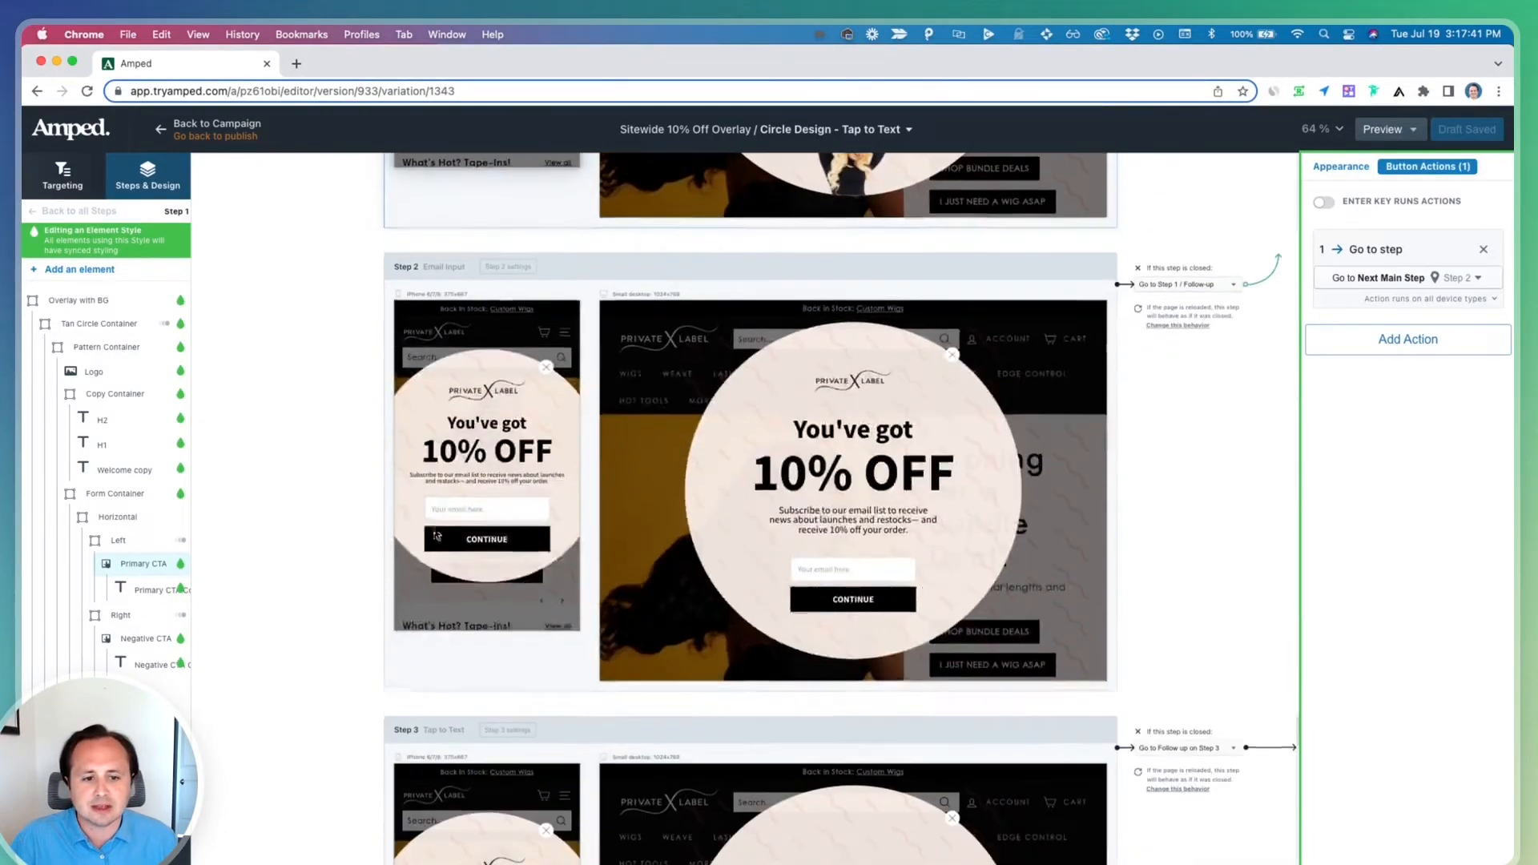
{"action": "left_click", "coordinate": [544, 535]}
{"action": "scroll", "coordinate": [544, 535], "scroll_direction": "up", "scroll_amount": 4}
{"action": "scroll", "coordinate": [543, 535], "scroll_direction": "right", "scroll_amount": 5}
{"action": "scroll", "coordinate": [544, 539], "scroll_direction": "up", "scroll_amount": 2}
{"action": "scroll", "coordinate": [543, 539], "scroll_direction": "right", "scroll_amount": 2}
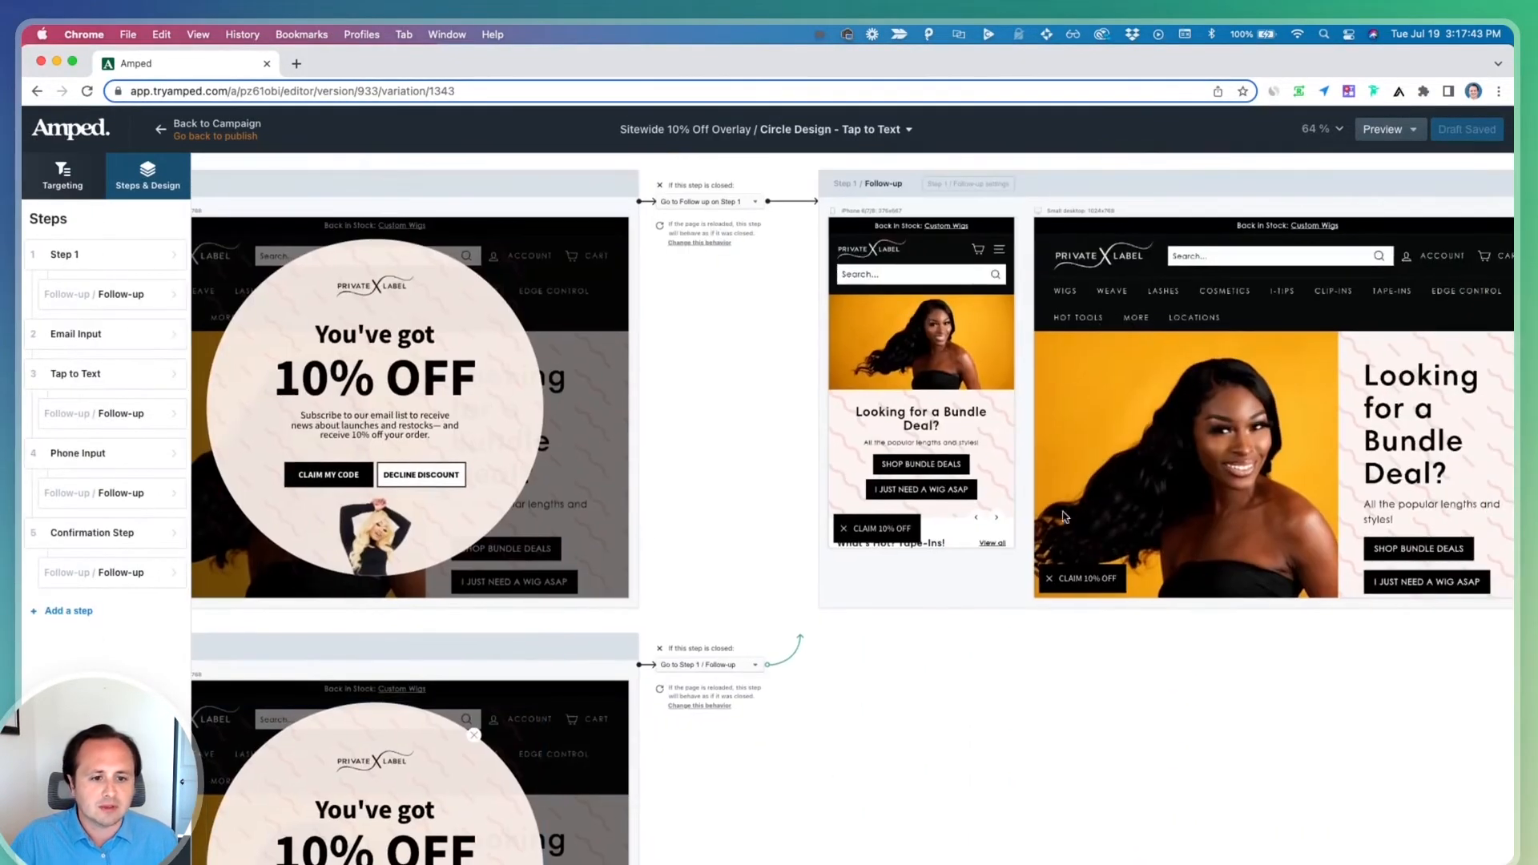
{"action": "scroll", "coordinate": [912, 522], "scroll_direction": "down", "scroll_amount": 7}
{"action": "scroll", "coordinate": [912, 523], "scroll_direction": "left", "scroll_amount": 7}
{"action": "scroll", "coordinate": [911, 523], "scroll_direction": "up", "scroll_amount": 2}
{"action": "scroll", "coordinate": [911, 523], "scroll_direction": "right", "scroll_amount": 2}
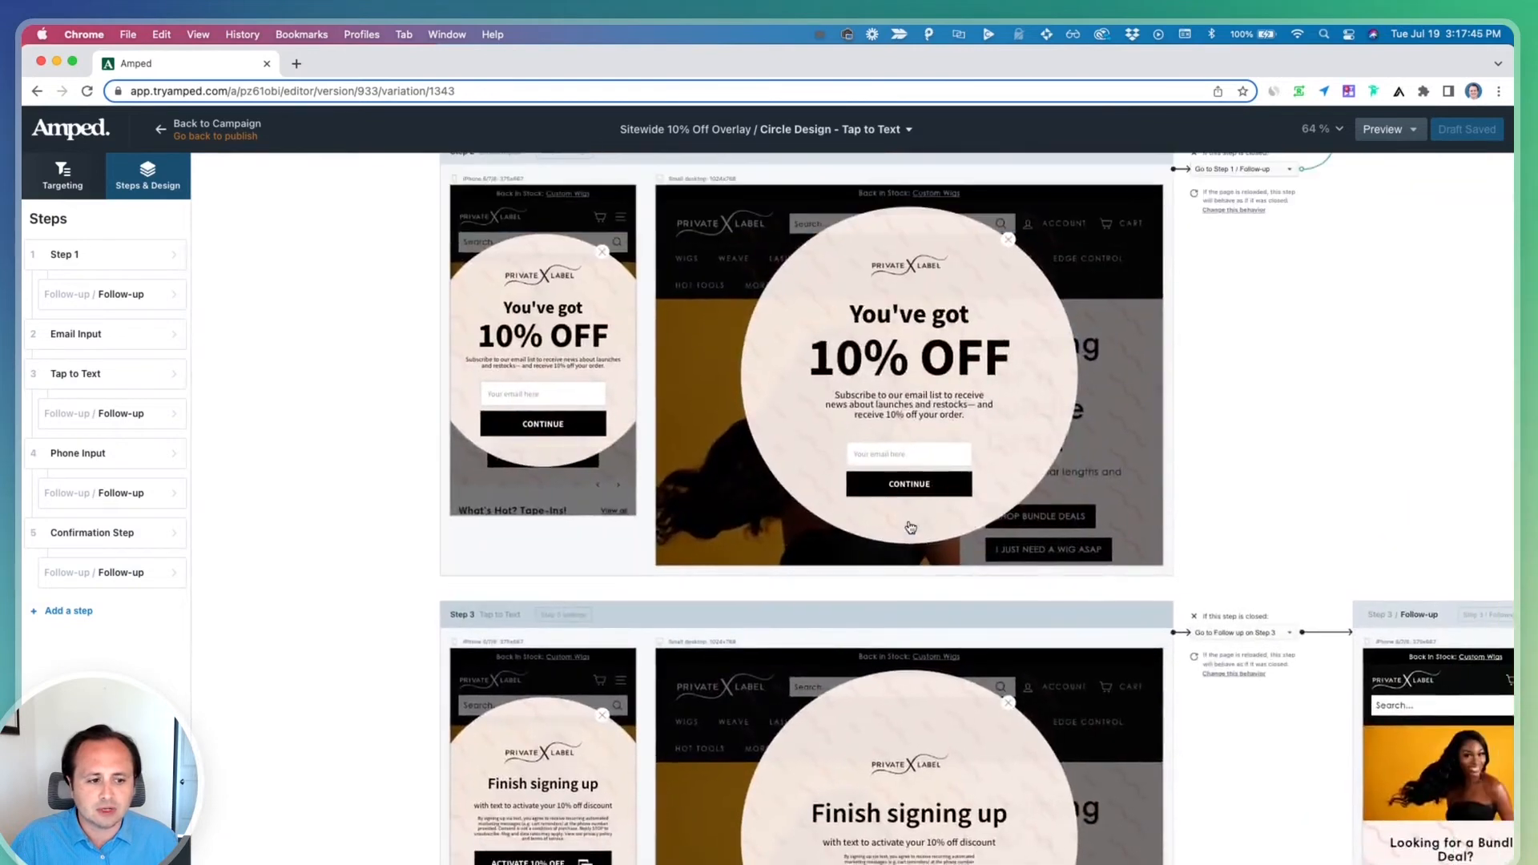
{"action": "scroll", "coordinate": [1177, 682], "scroll_direction": "down", "scroll_amount": 3}
{"action": "scroll", "coordinate": [1178, 682], "scroll_direction": "right", "scroll_amount": 2}
{"action": "left_click", "coordinate": [1279, 706]}
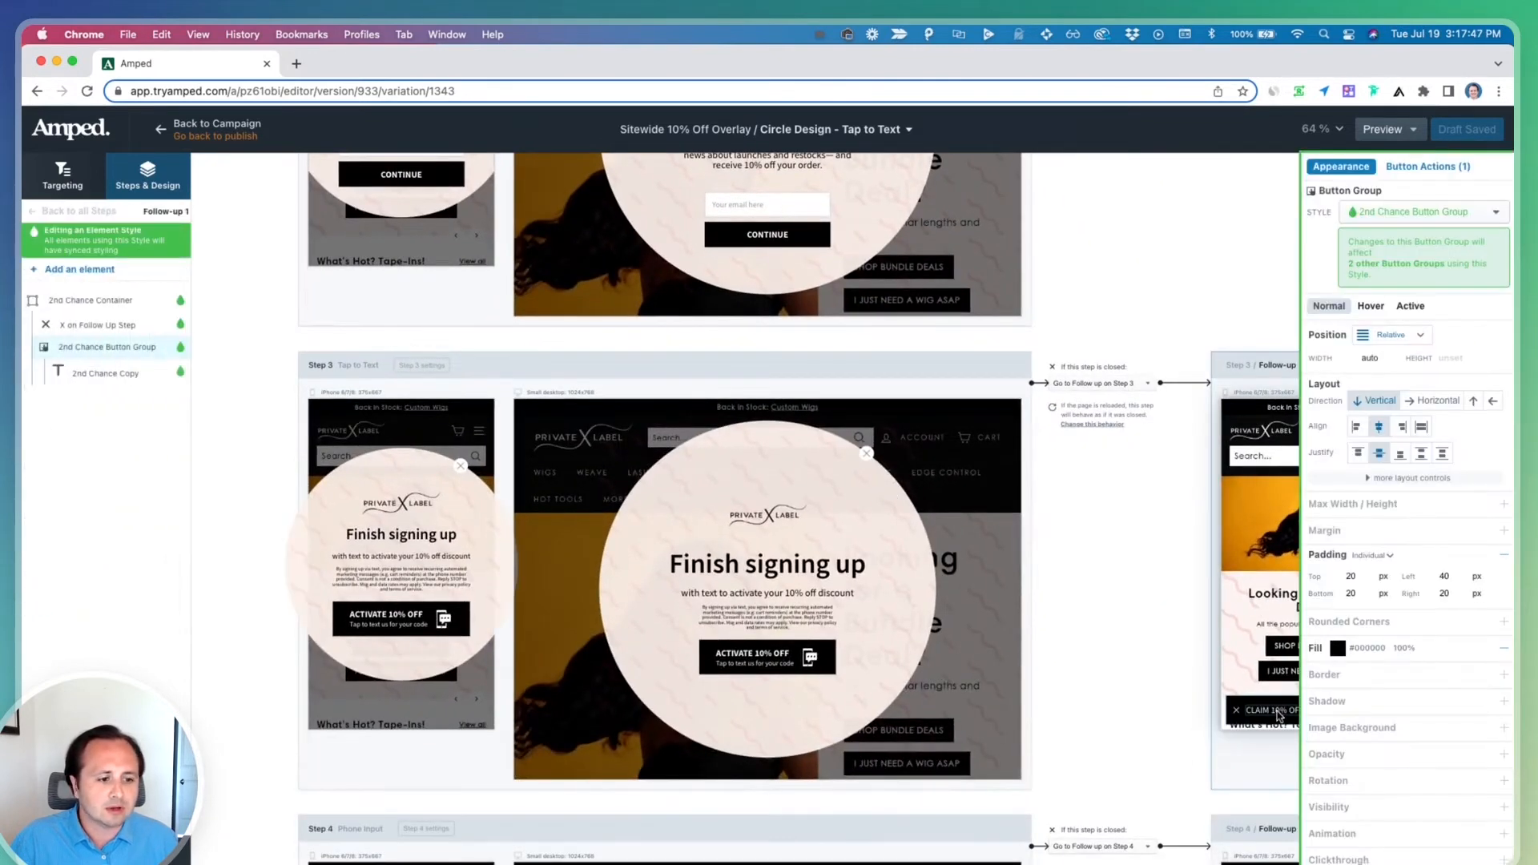
{"action": "left_click", "coordinate": [1279, 713]}
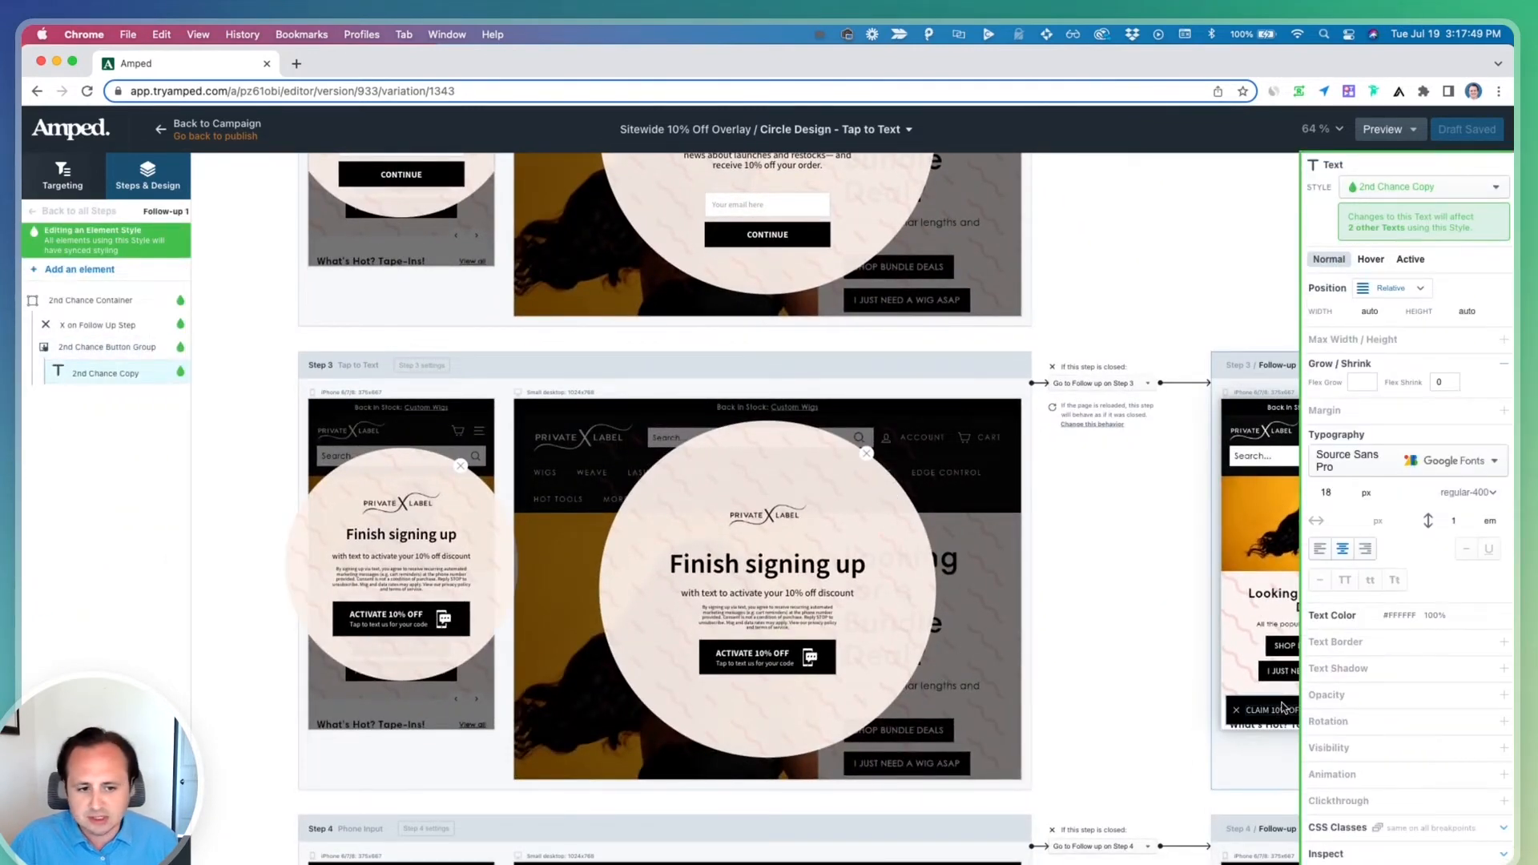
{"action": "left_click", "coordinate": [1279, 706]}
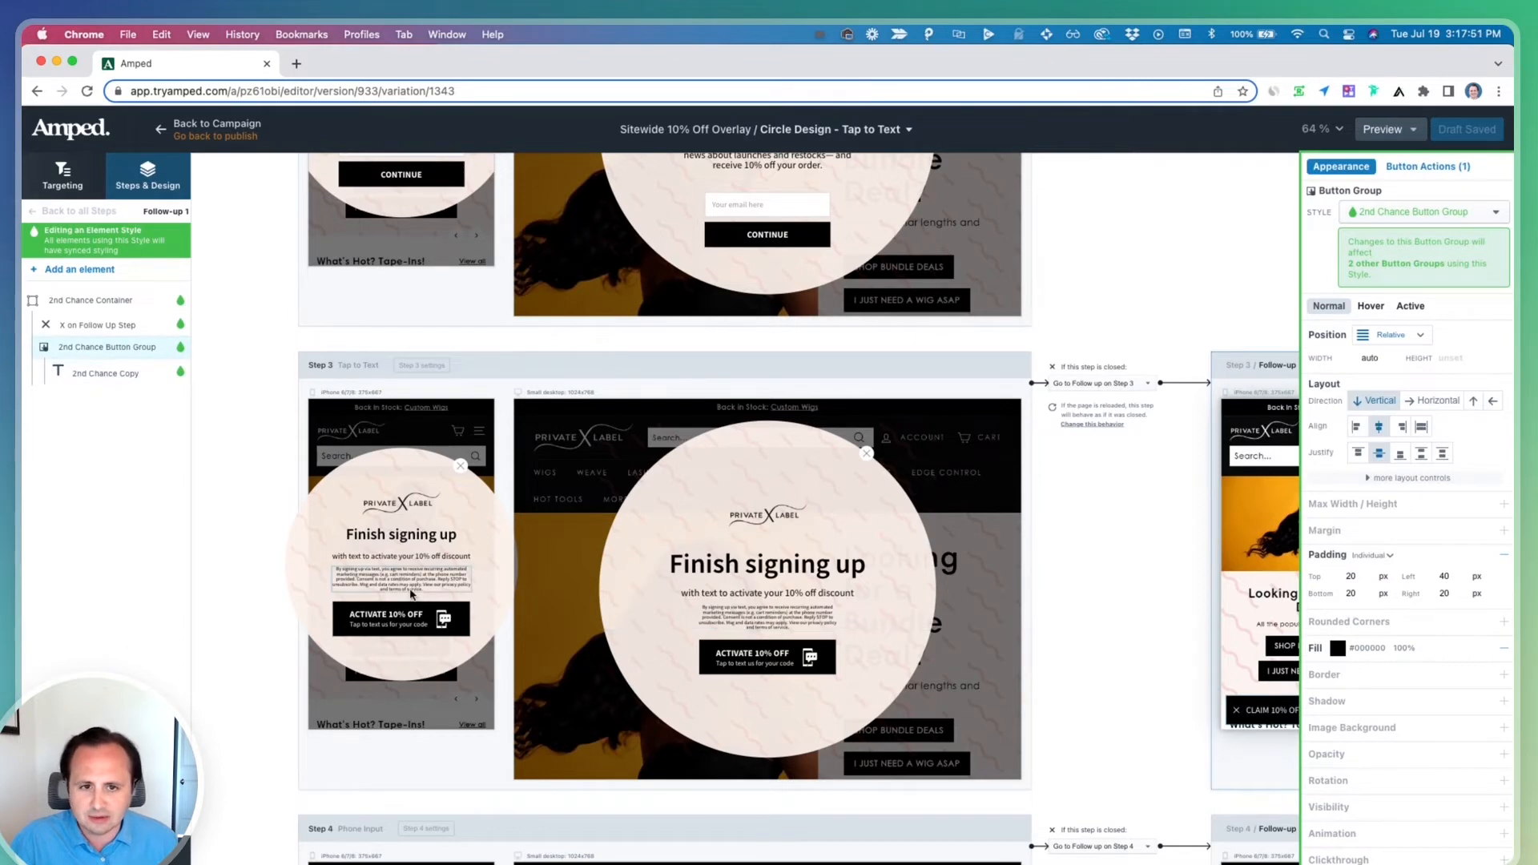
Inspect the Step 2 Continue button's actions routing phones to Tap to Text and other devices to Phone Input
{"action": "scroll", "coordinate": [411, 593], "scroll_direction": "up", "scroll_amount": 5}
{"action": "left_click", "coordinate": [437, 549]}
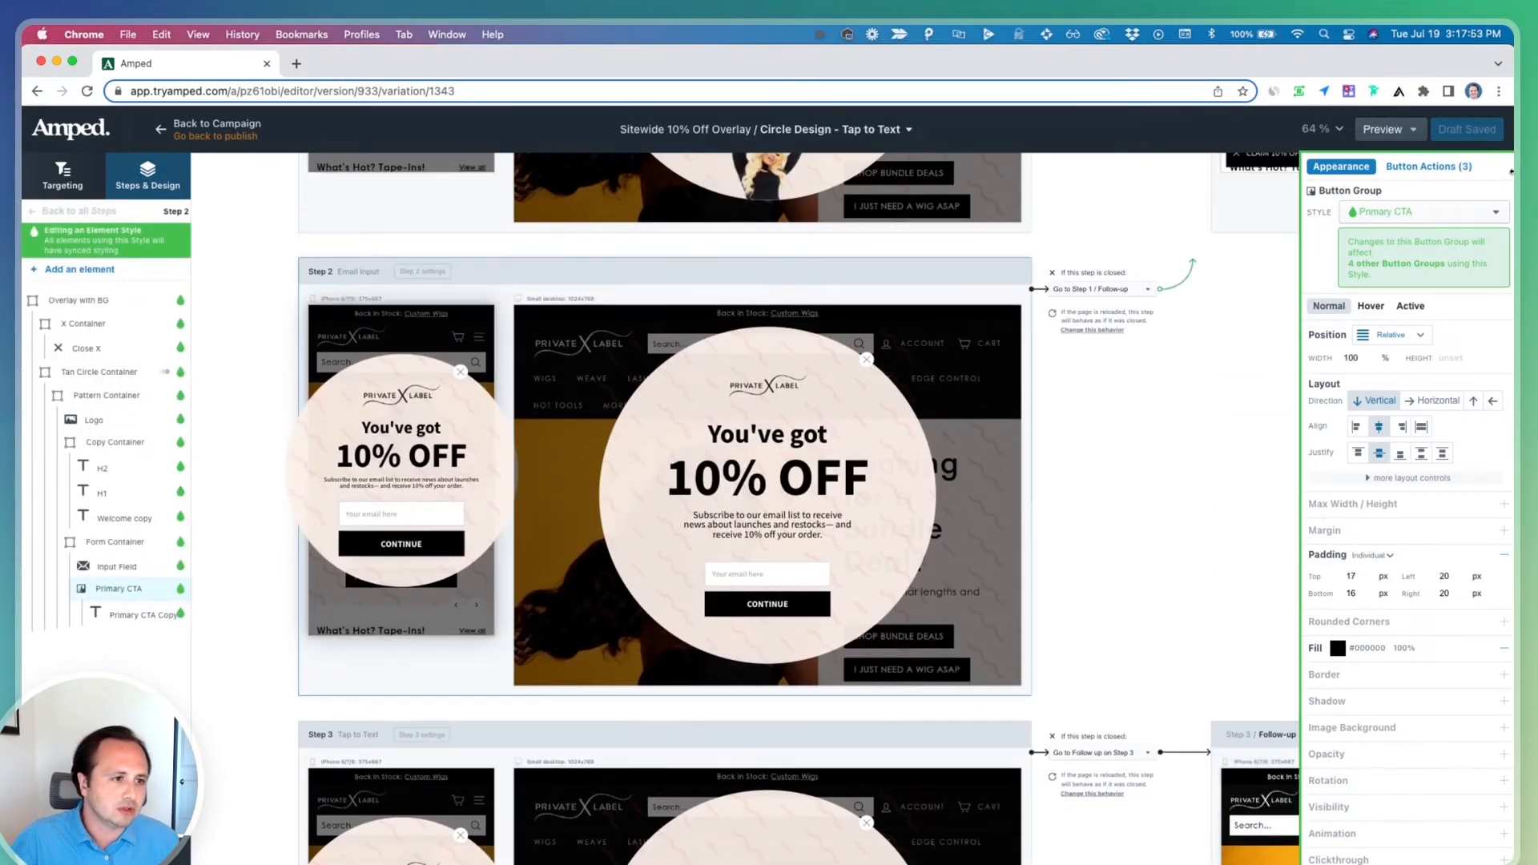
{"action": "left_click", "coordinate": [1461, 169]}
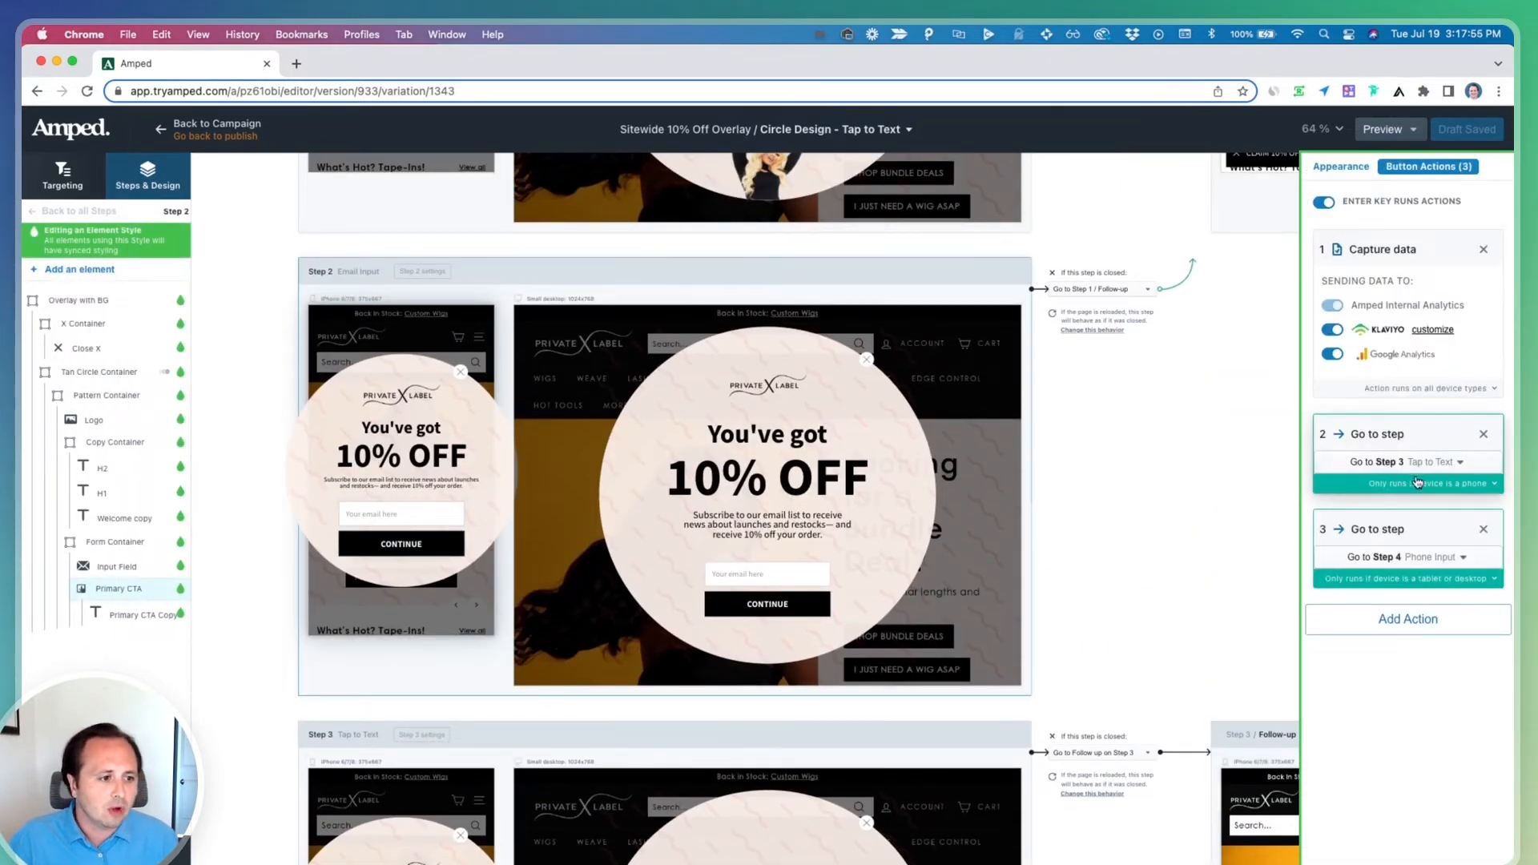
{"action": "scroll", "coordinate": [471, 524], "scroll_direction": "down", "scroll_amount": 9}
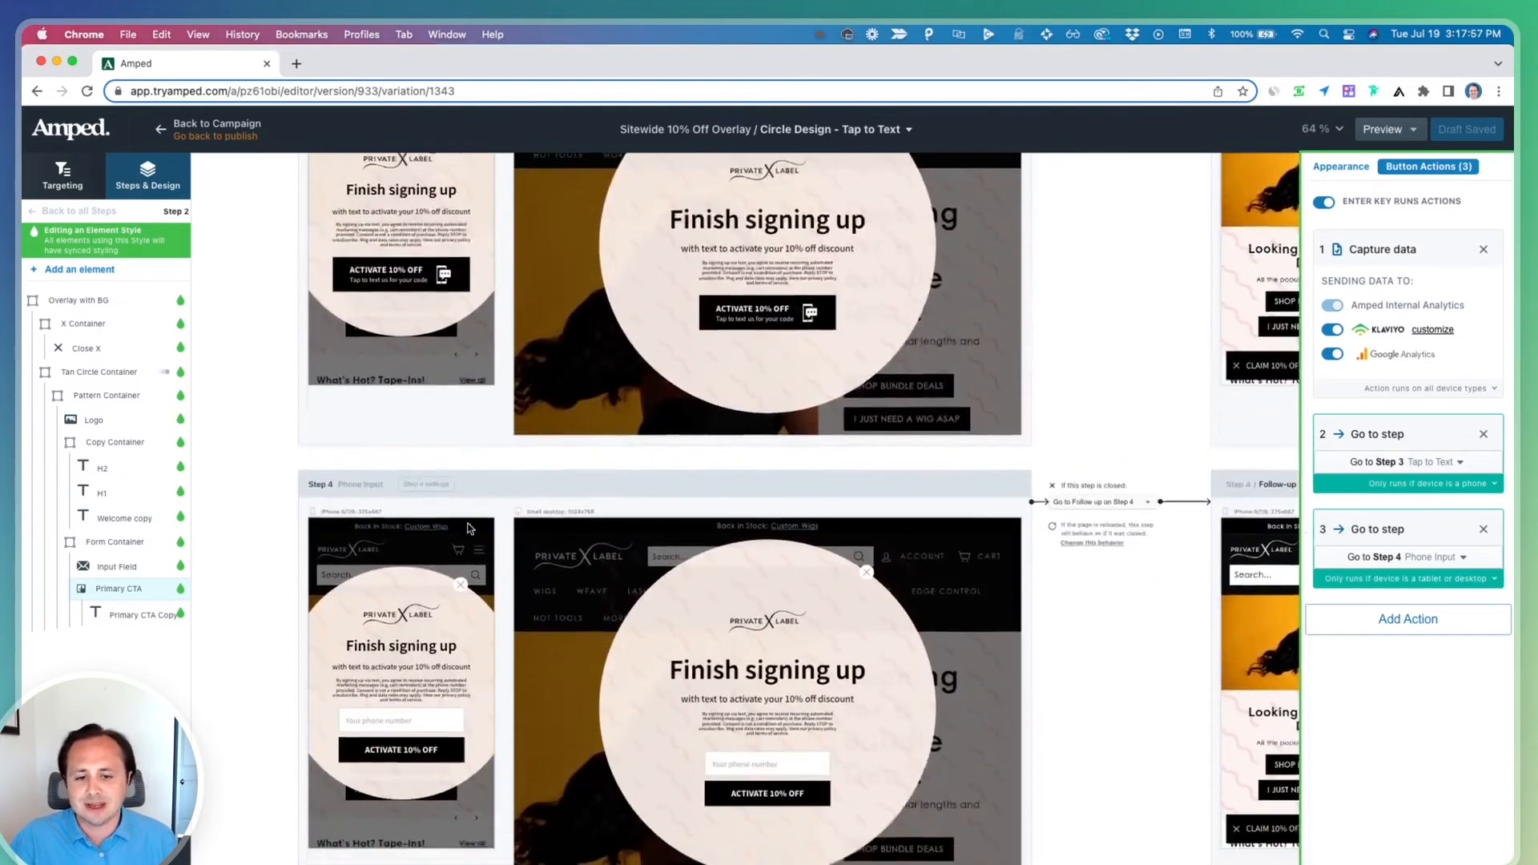
{"action": "scroll", "coordinate": [471, 529], "scroll_direction": "down", "scroll_amount": 2}
Preview the campaign on the live site
{"action": "key", "text": "Escape"}
{"action": "left_click", "coordinate": [1391, 139]}
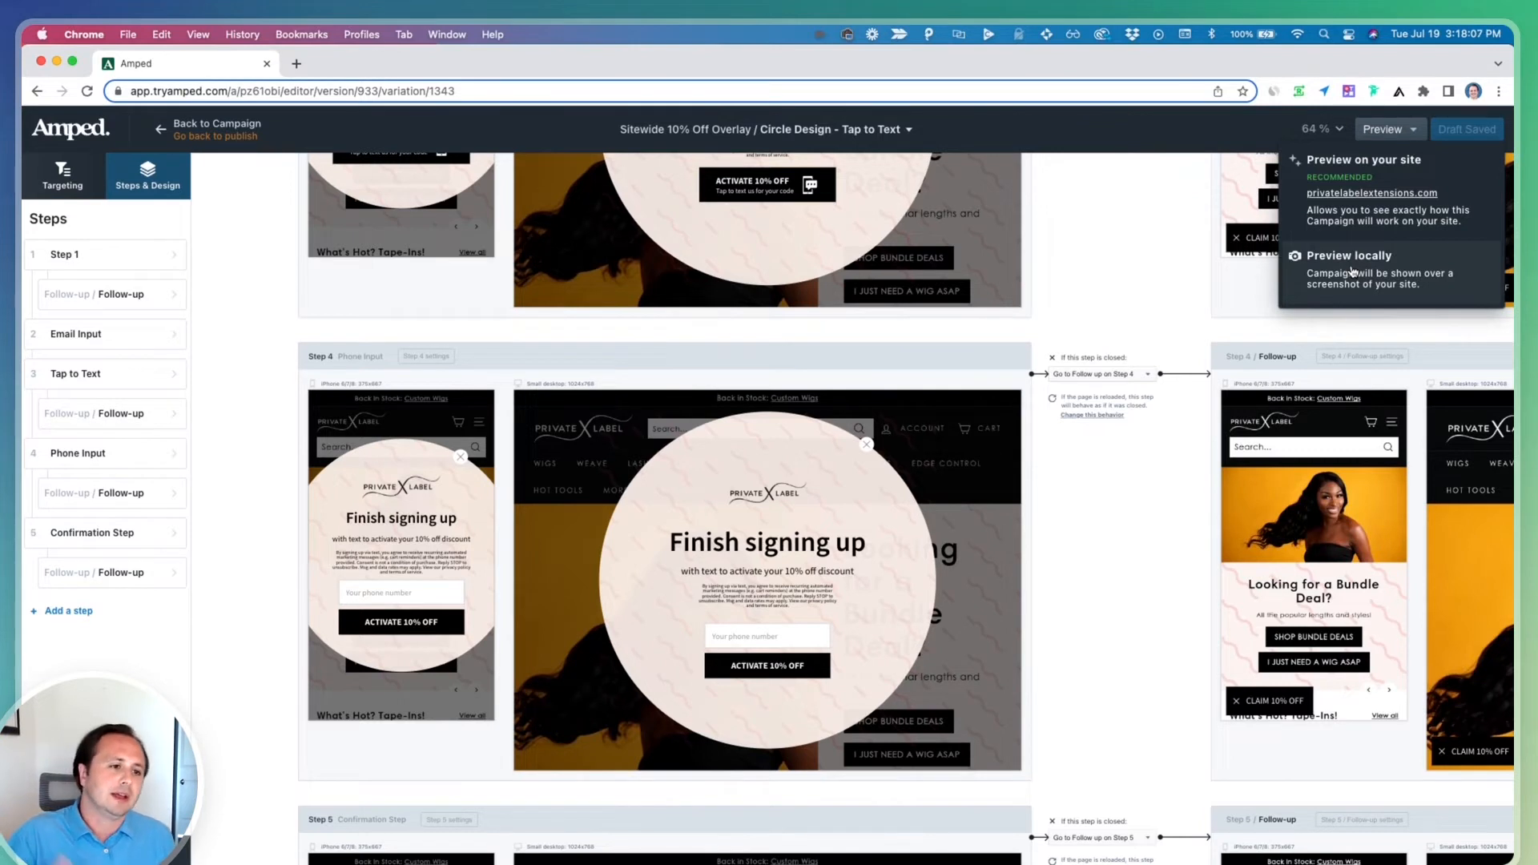
{"action": "left_click", "coordinate": [1371, 194]}
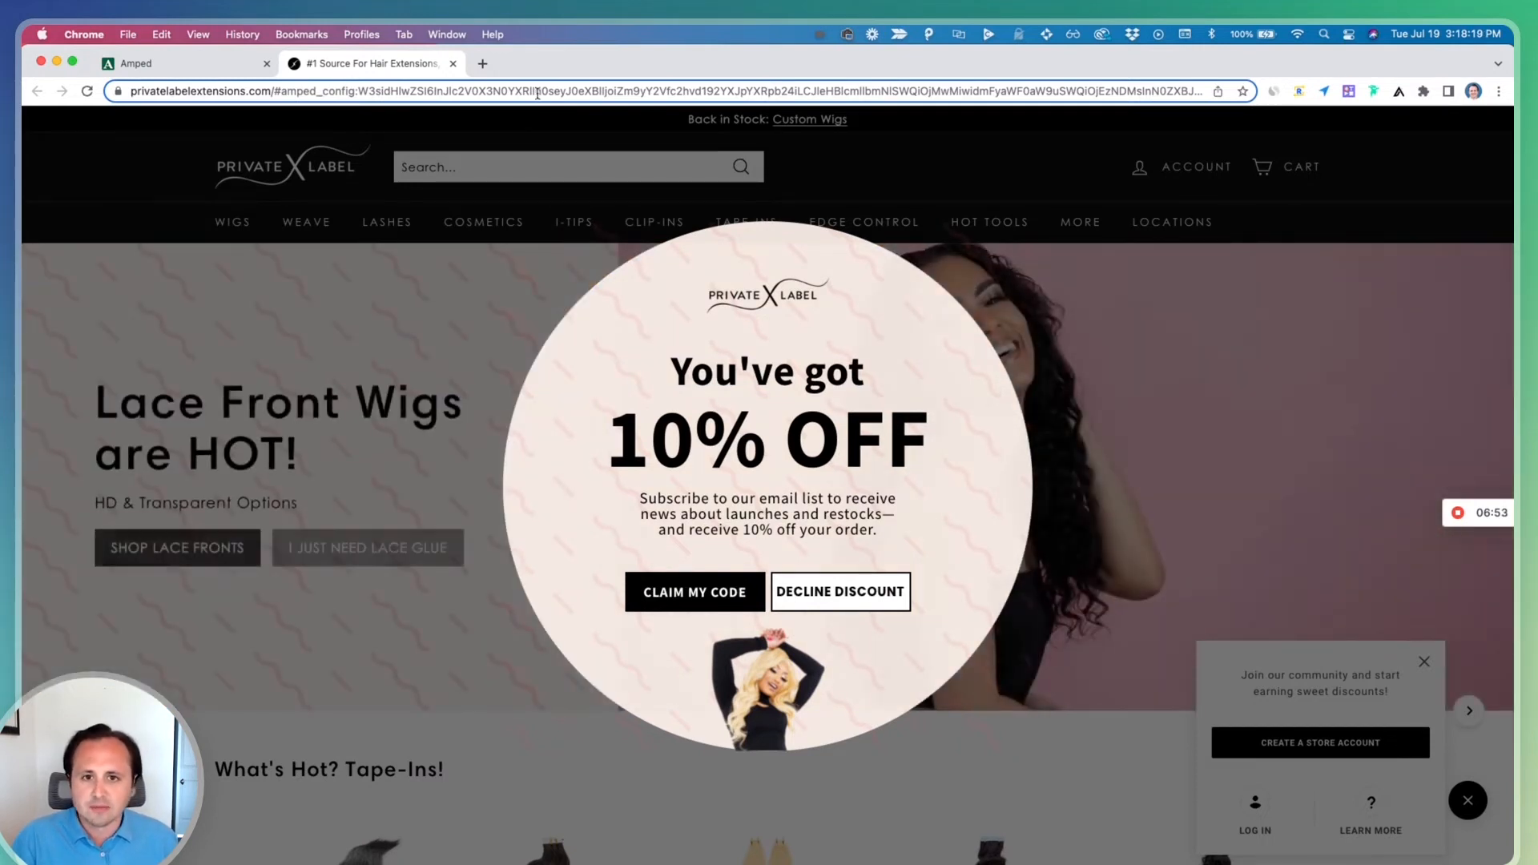
Emulate an iPhone 8 in the browser's developer tools and reload the preview page
{"action": "left_click", "coordinate": [538, 94]}
{"action": "key", "text": "super+c"}
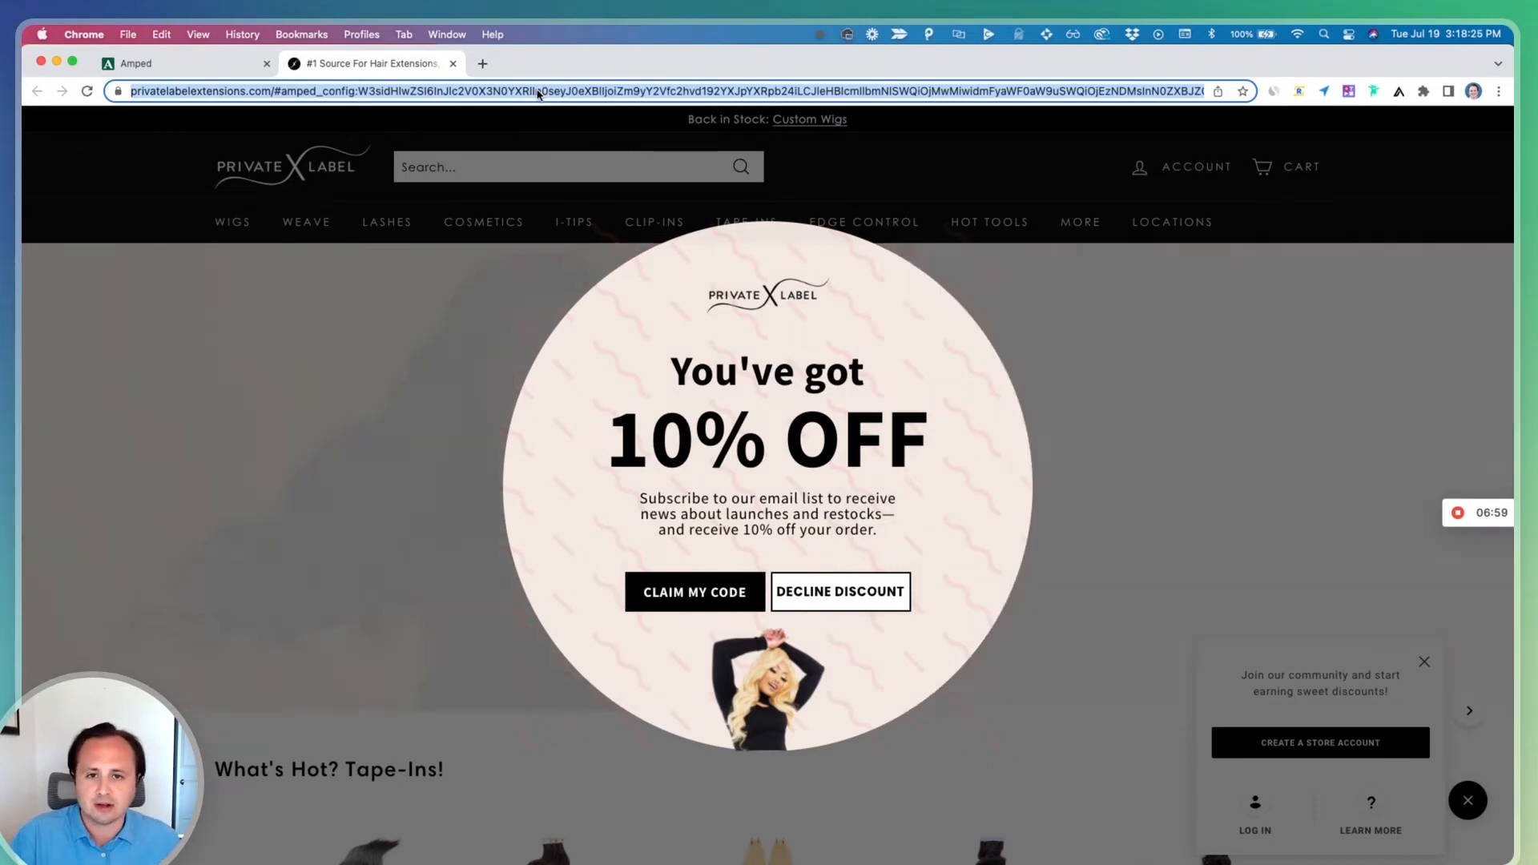
{"action": "key", "text": "super+alt+i"}
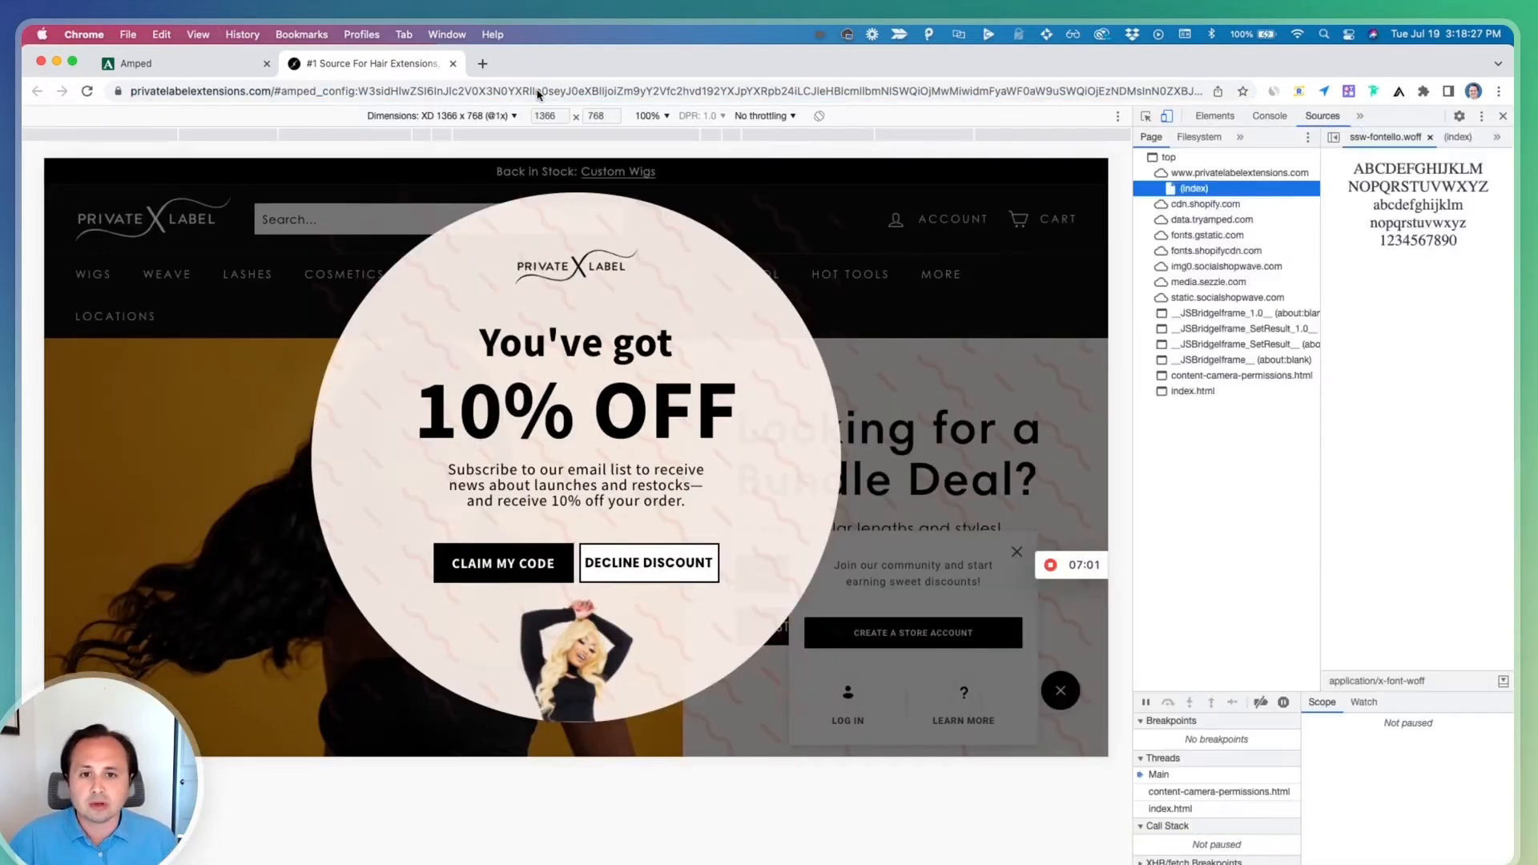
{"action": "left_click", "coordinate": [456, 116]}
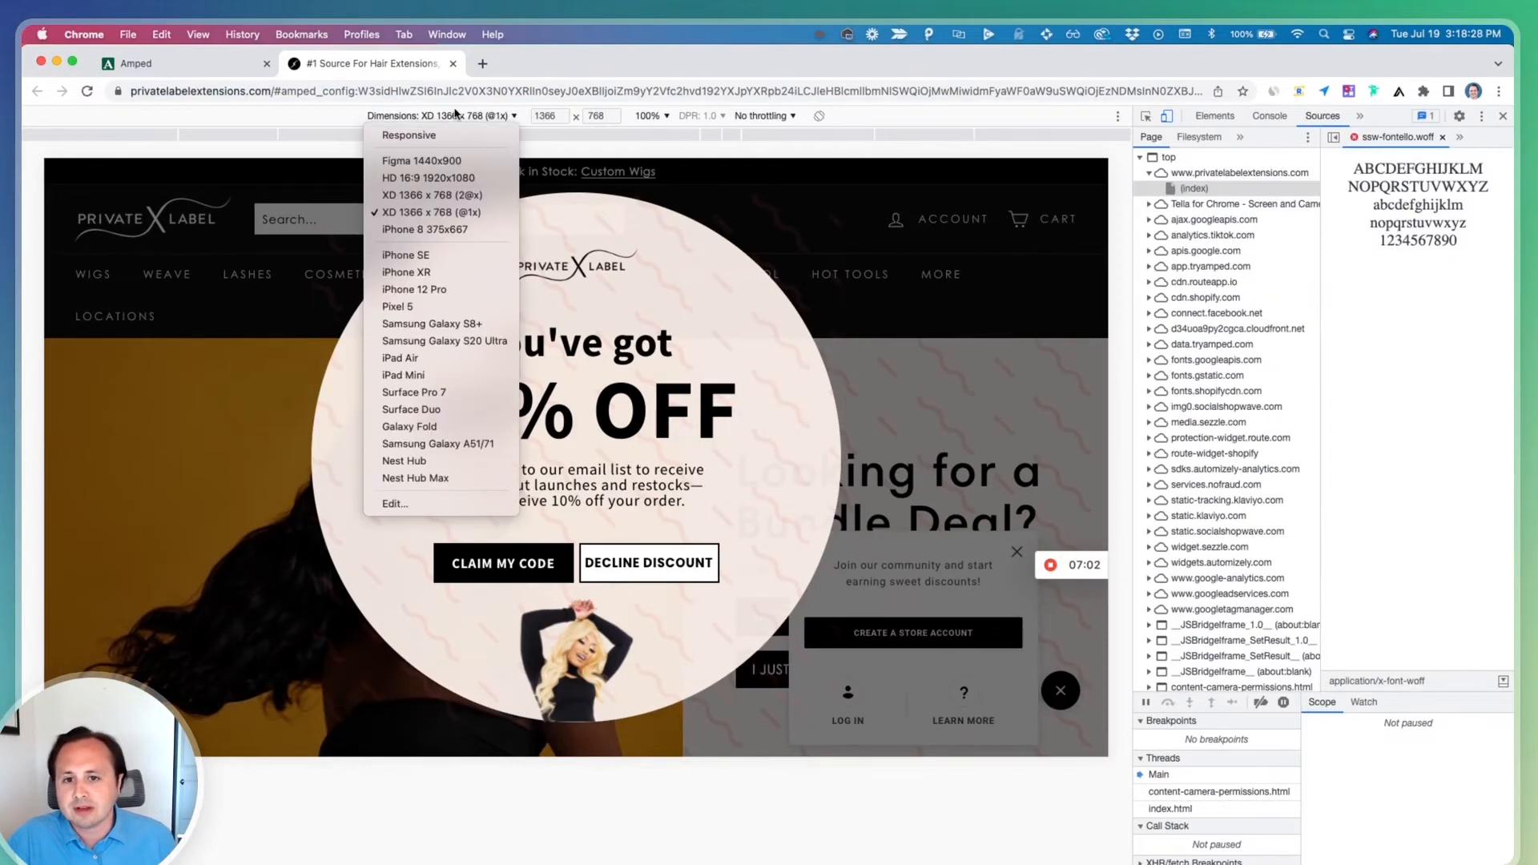
{"action": "left_click", "coordinate": [436, 229]}
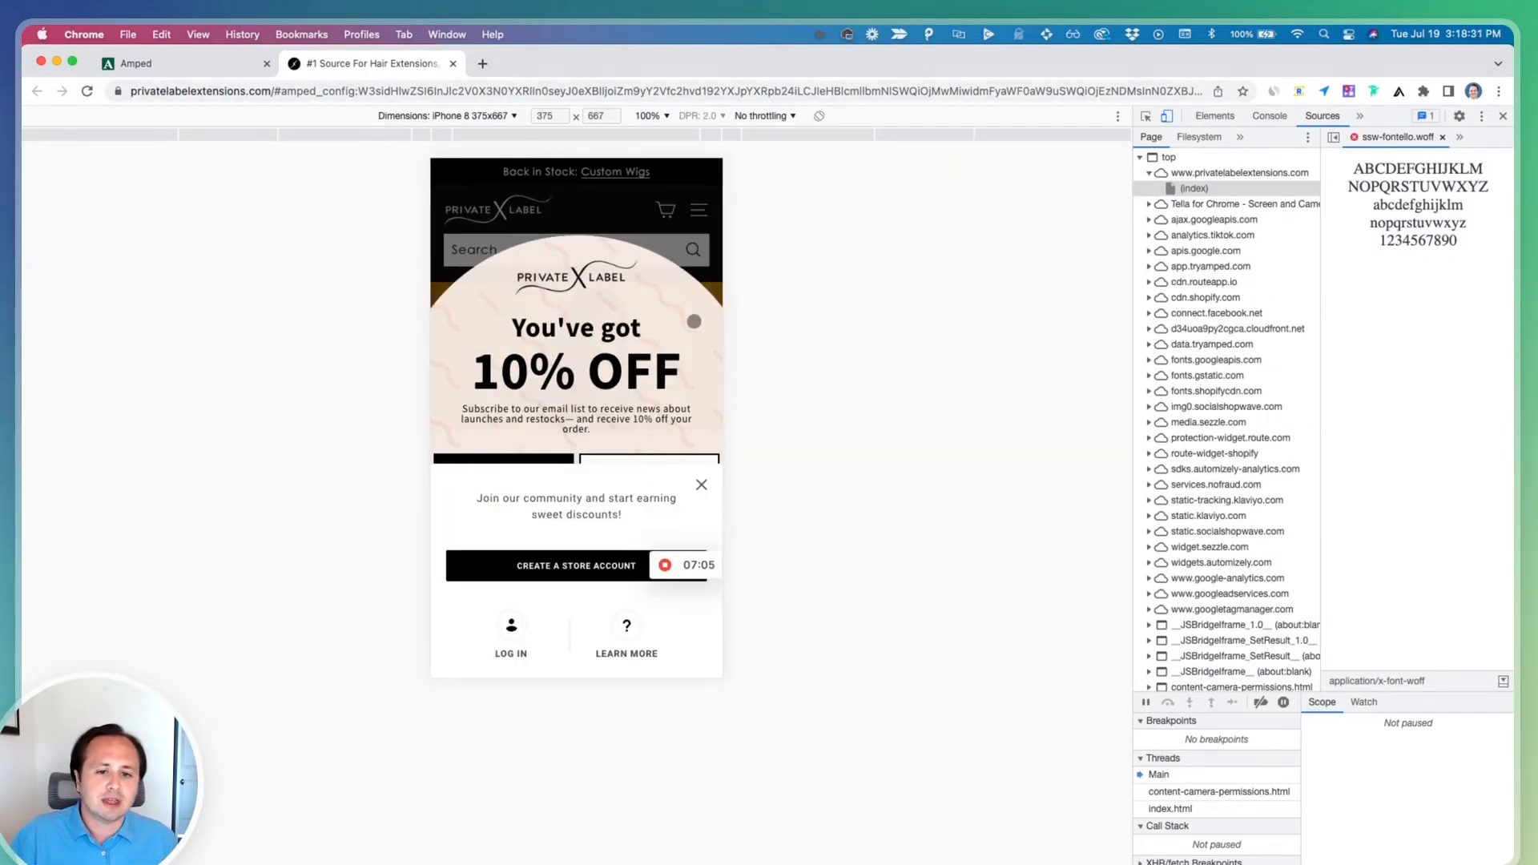
{"action": "key", "text": "super+r"}
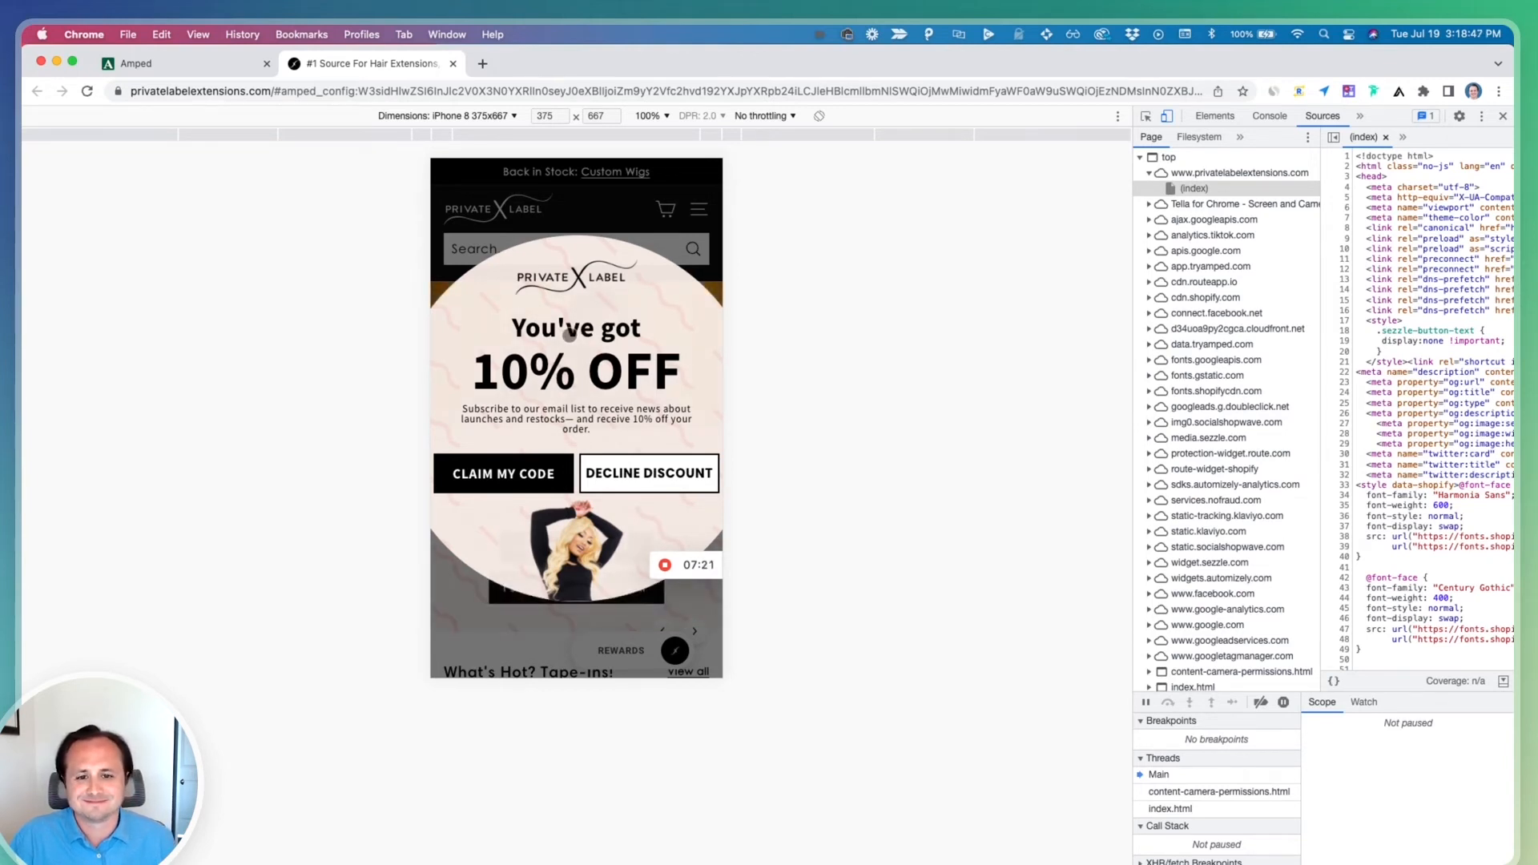
In the mobile preview, claim the code, submit a test email address, and tap the Activate 10% Off text button
{"action": "left_click", "coordinate": [545, 458]}
{"action": "left_click", "coordinate": [551, 487]}
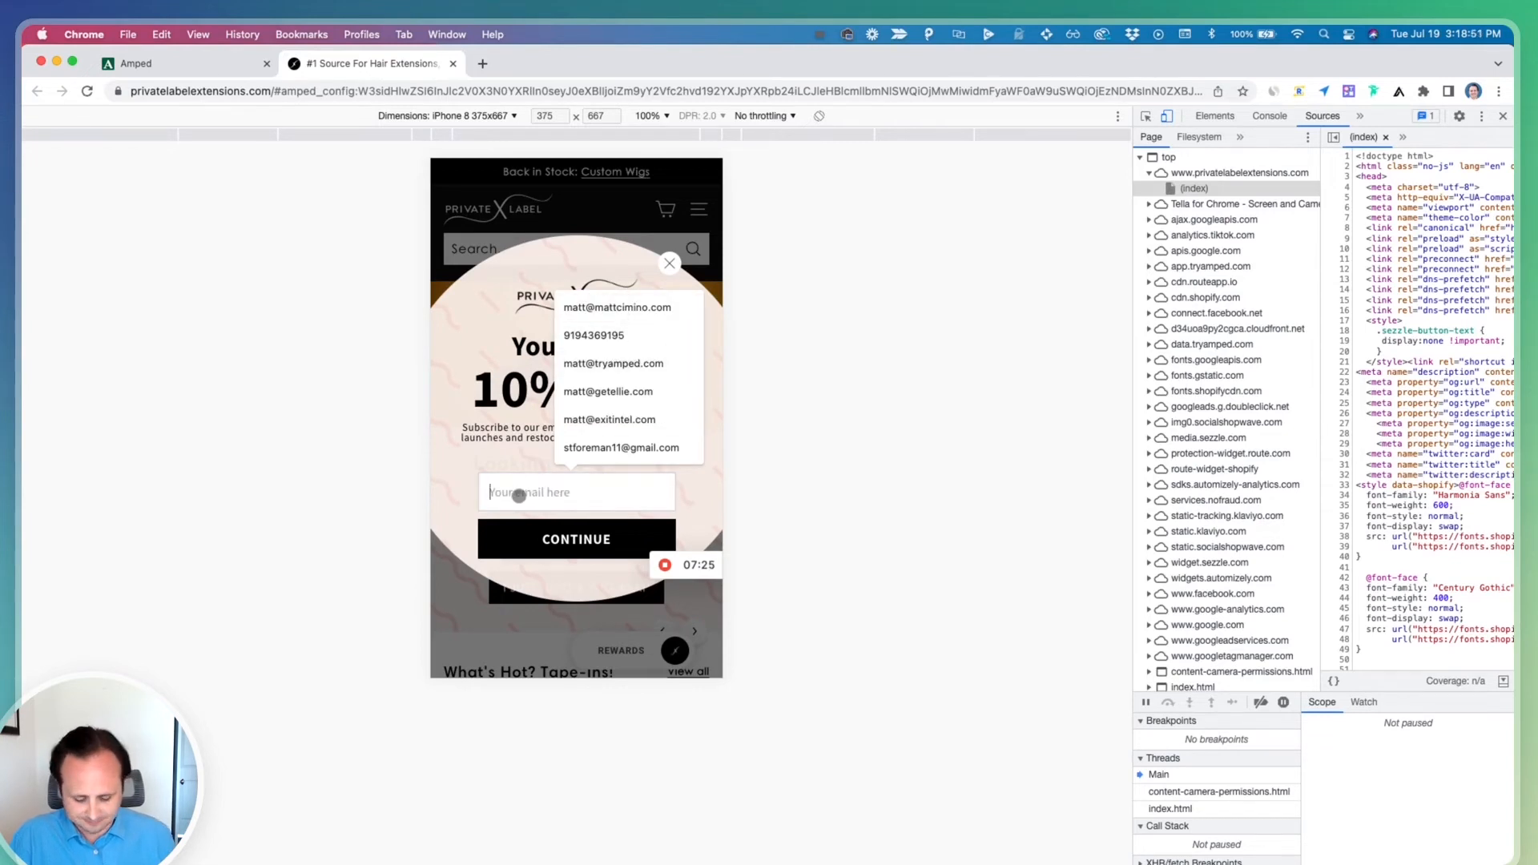
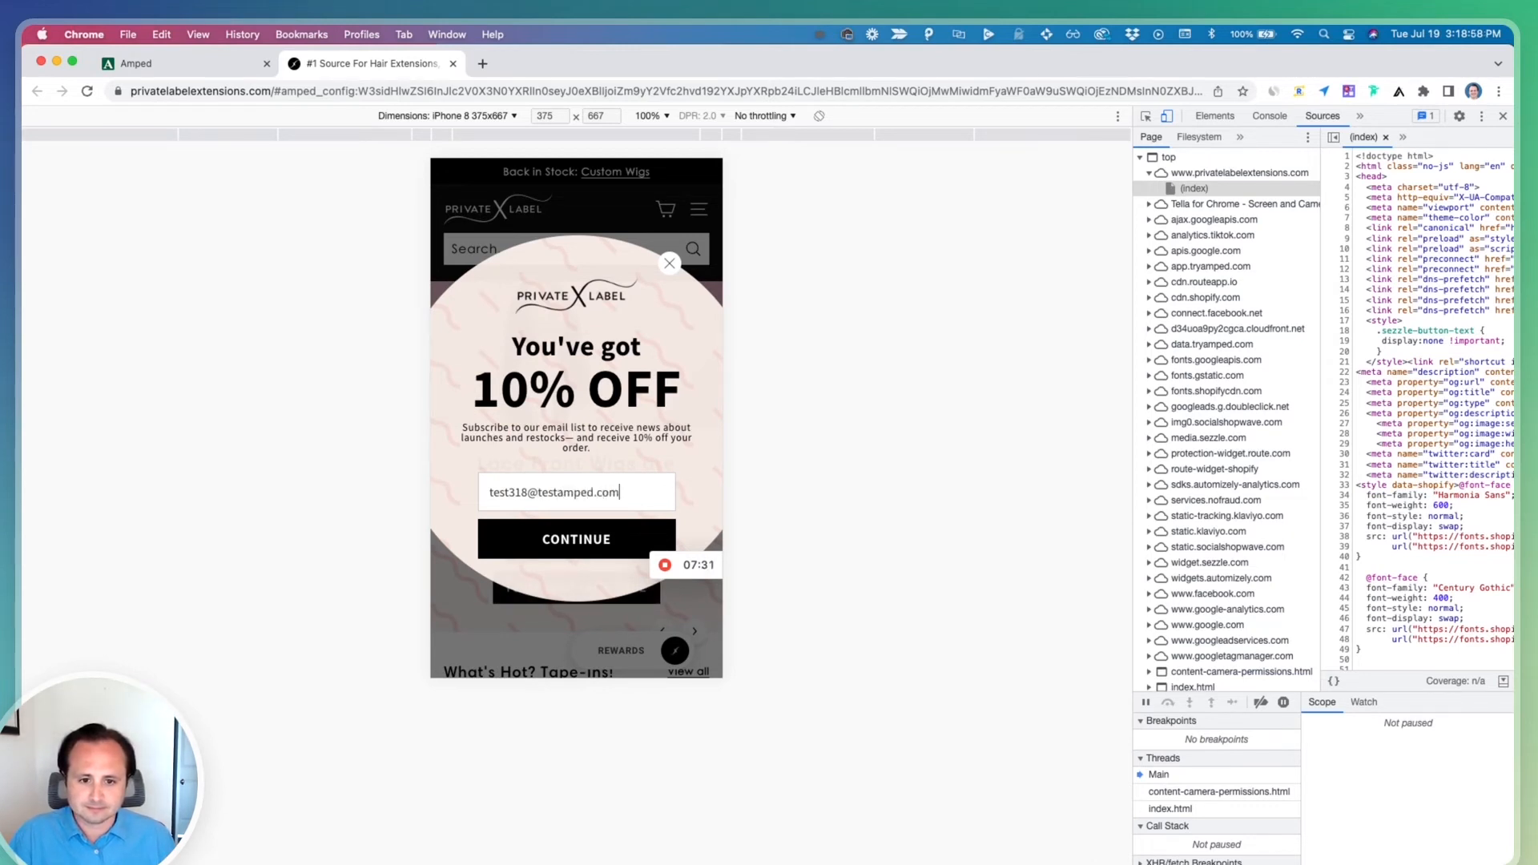
{"action": "key", "text": "Return"}
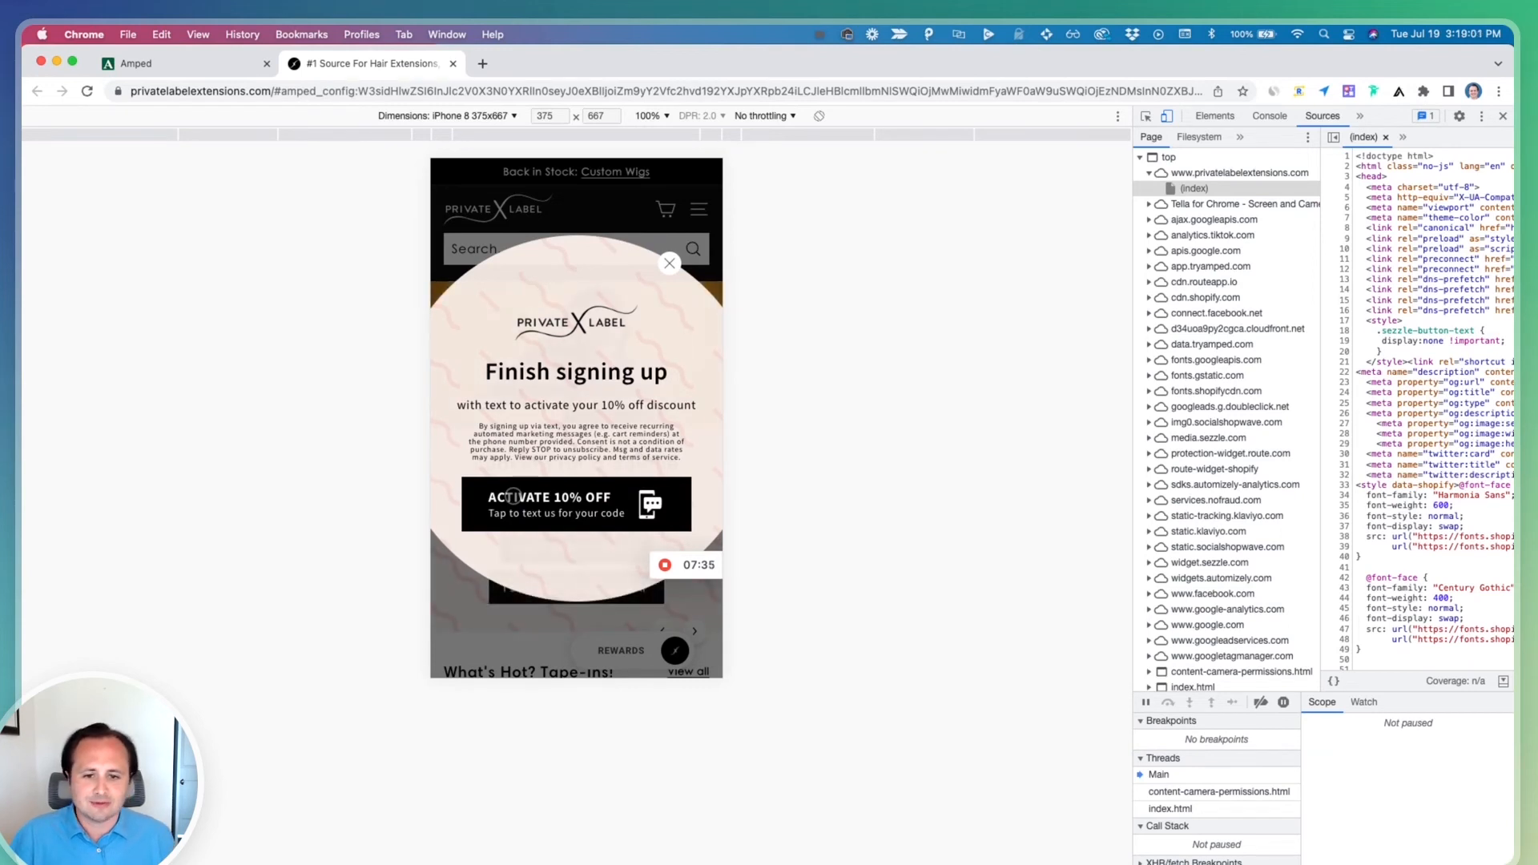
{"action": "left_click", "coordinate": [653, 490]}
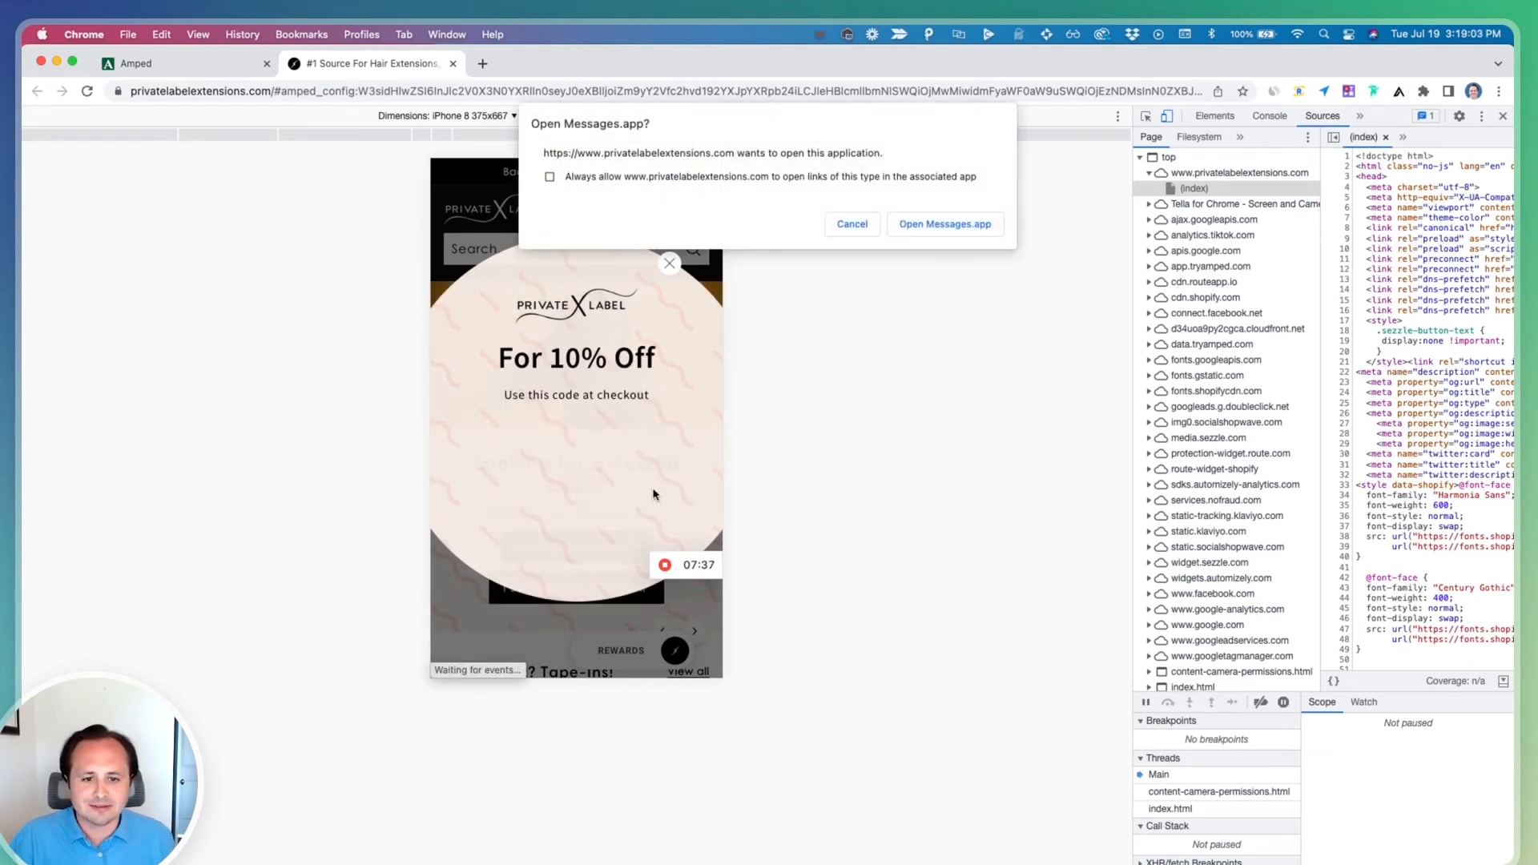
Open the prefilled opt-in text in Messages, return to the mobile preview, and choose Back to Shopping
{"action": "left_click", "coordinate": [928, 225]}
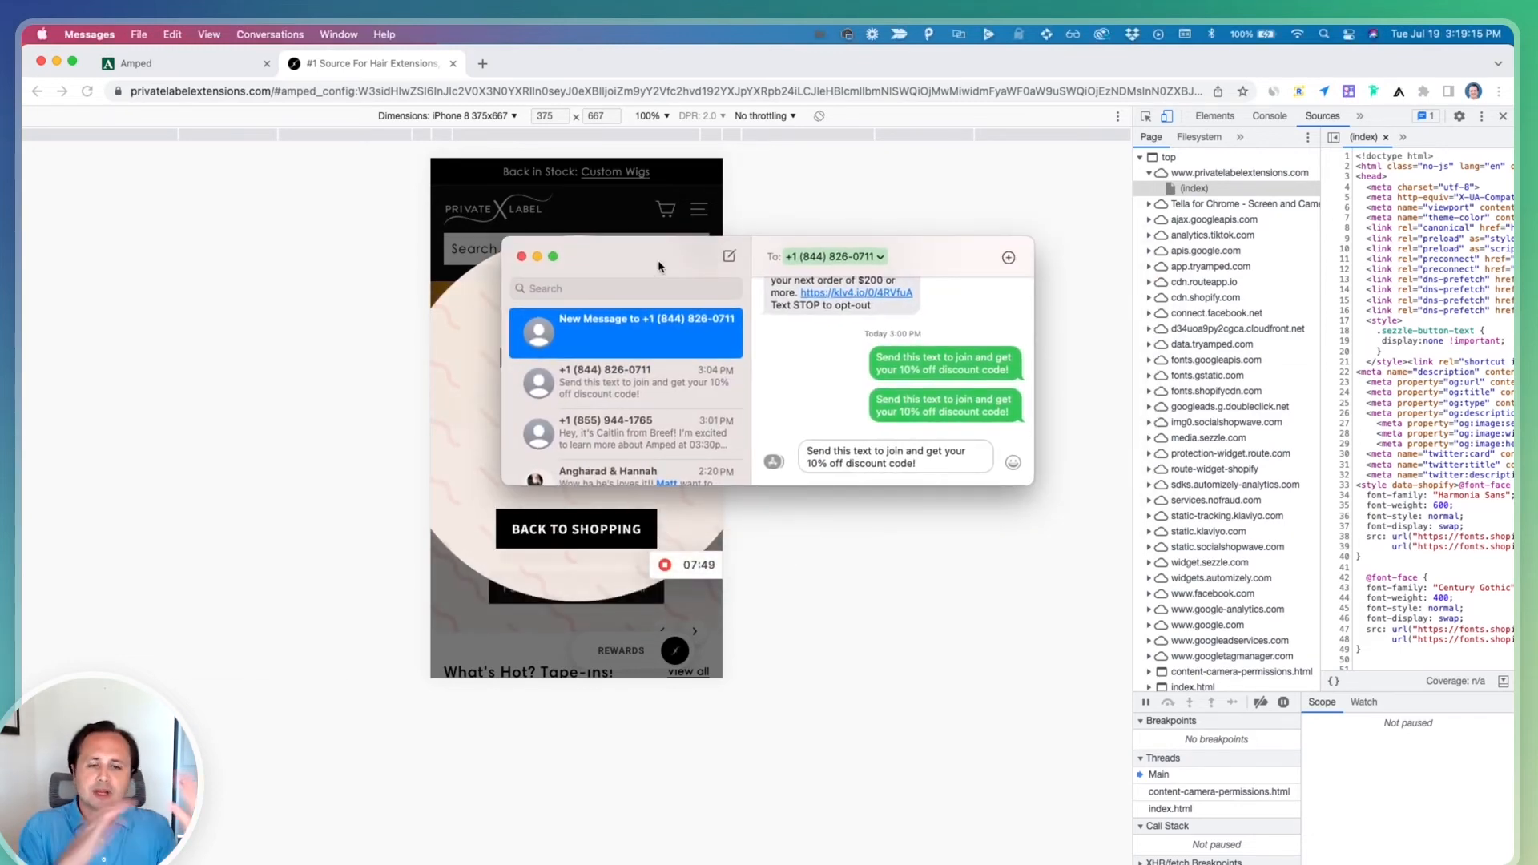
{"action": "left_click", "coordinate": [468, 377]}
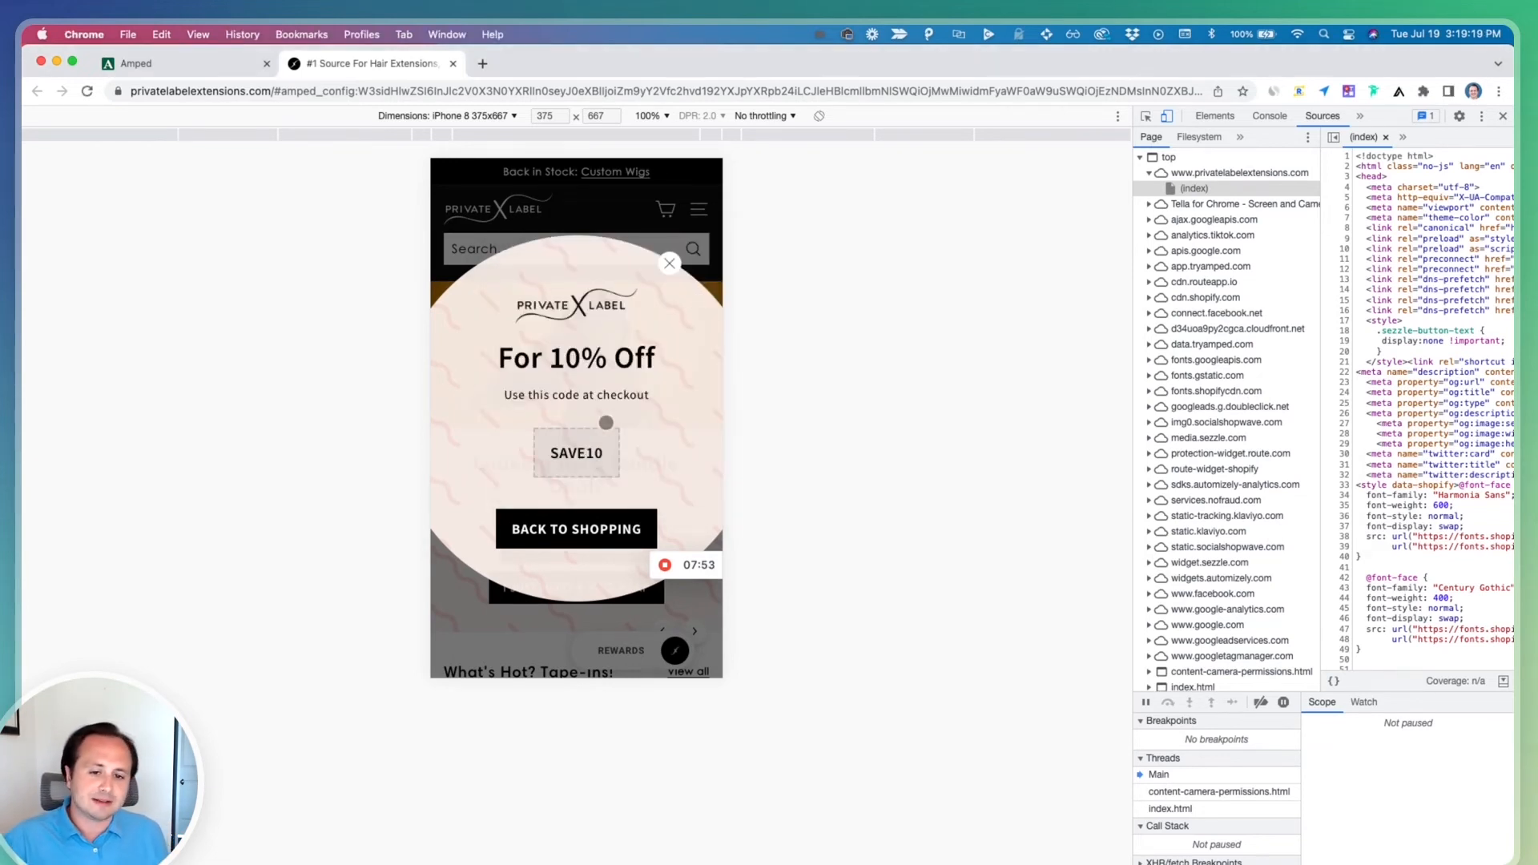
{"action": "left_click", "coordinate": [624, 515]}
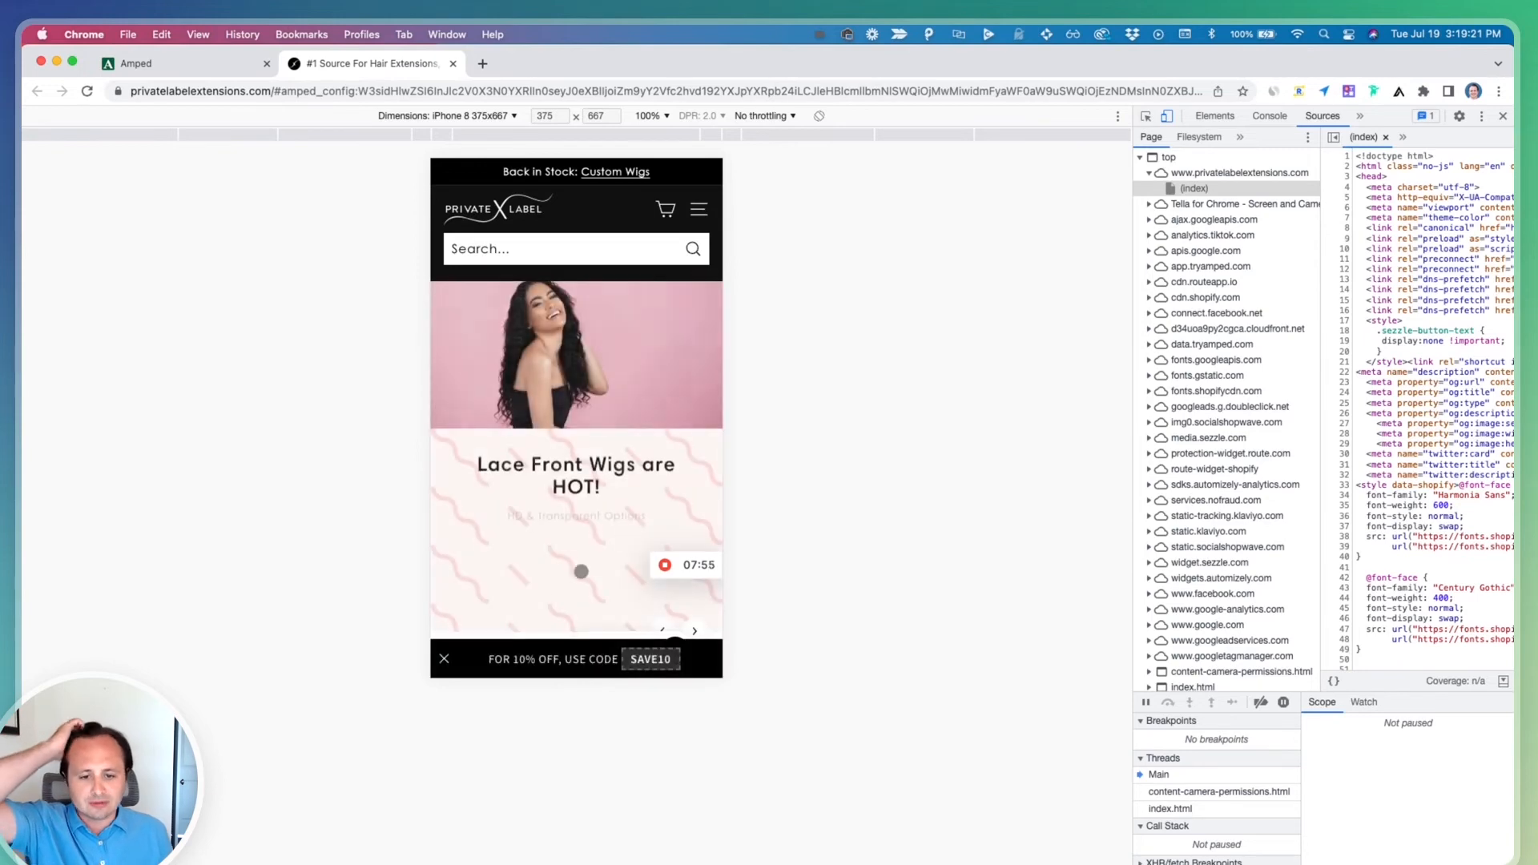
Switch to the Amped editor and scroll through the campaign's steps and follow-ups to review each screen
{"action": "left_click", "coordinate": [204, 64]}
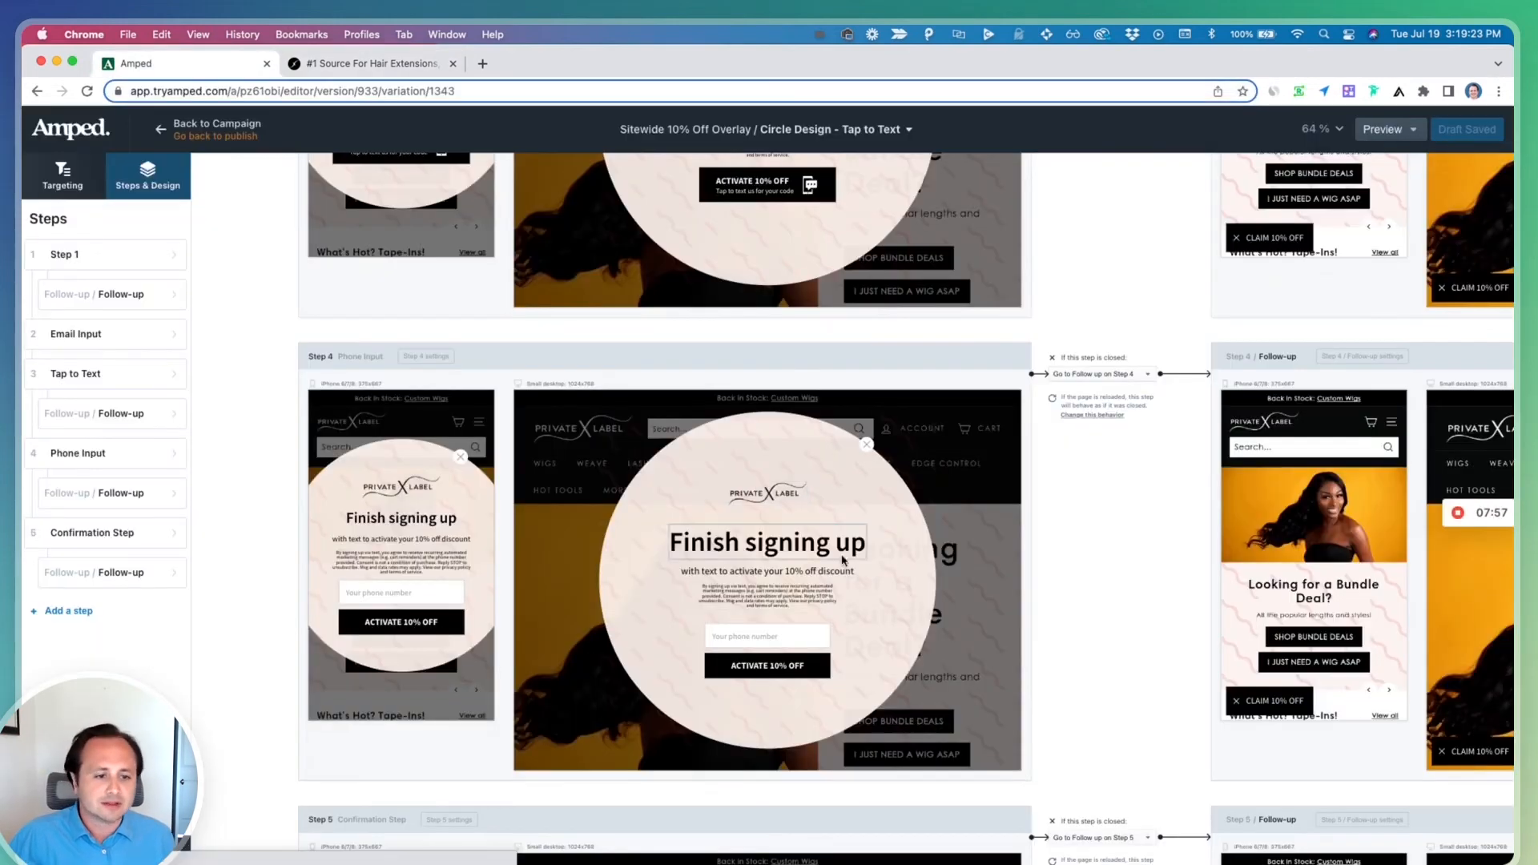
{"action": "scroll", "coordinate": [719, 599], "scroll_direction": "up", "scroll_amount": 10}
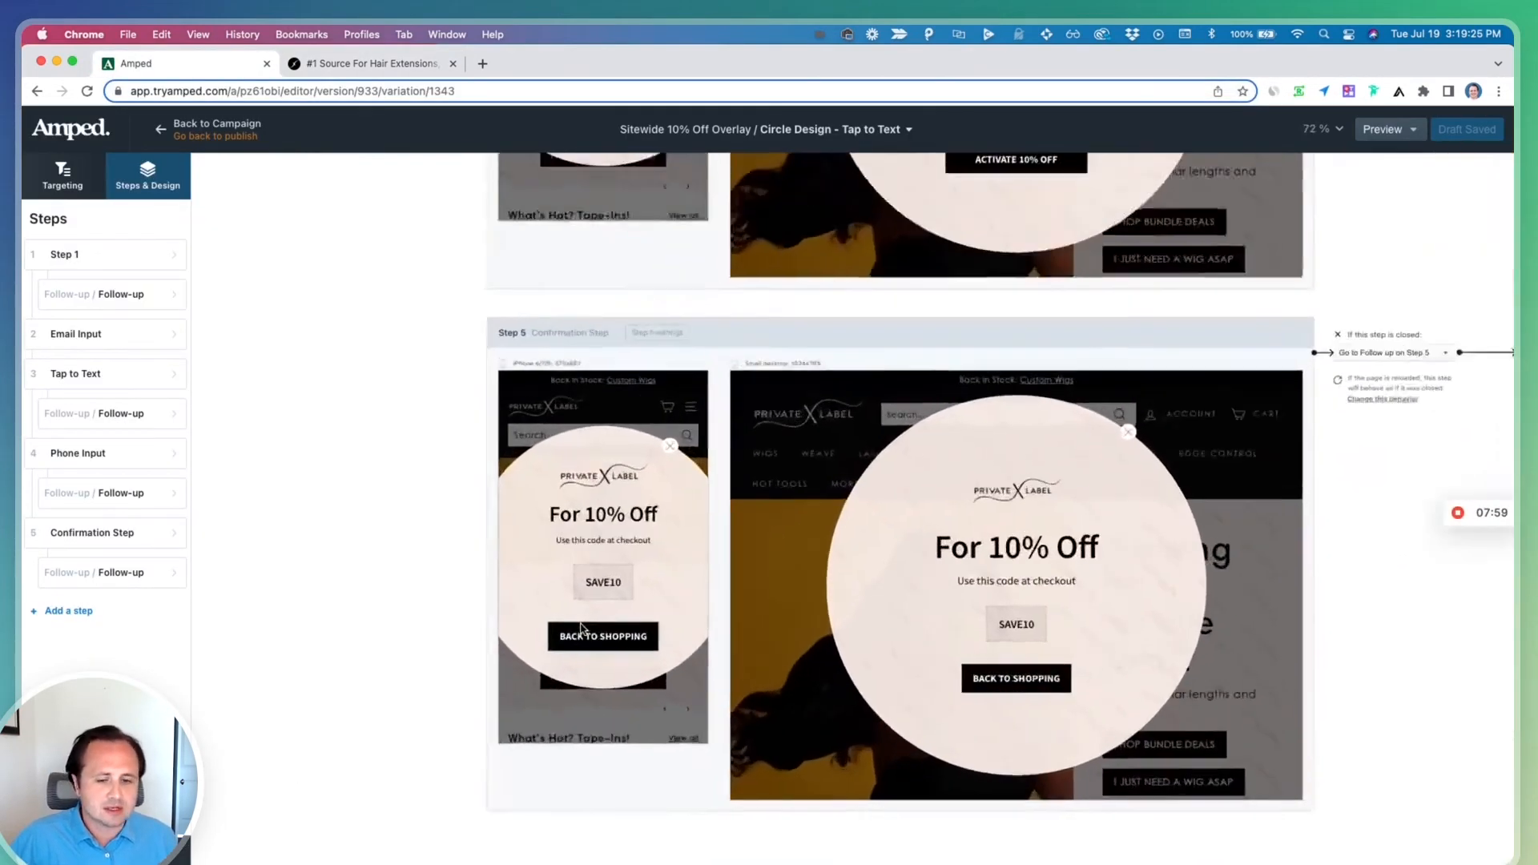
{"action": "scroll", "coordinate": [481, 505], "scroll_direction": "down", "scroll_amount": 5}
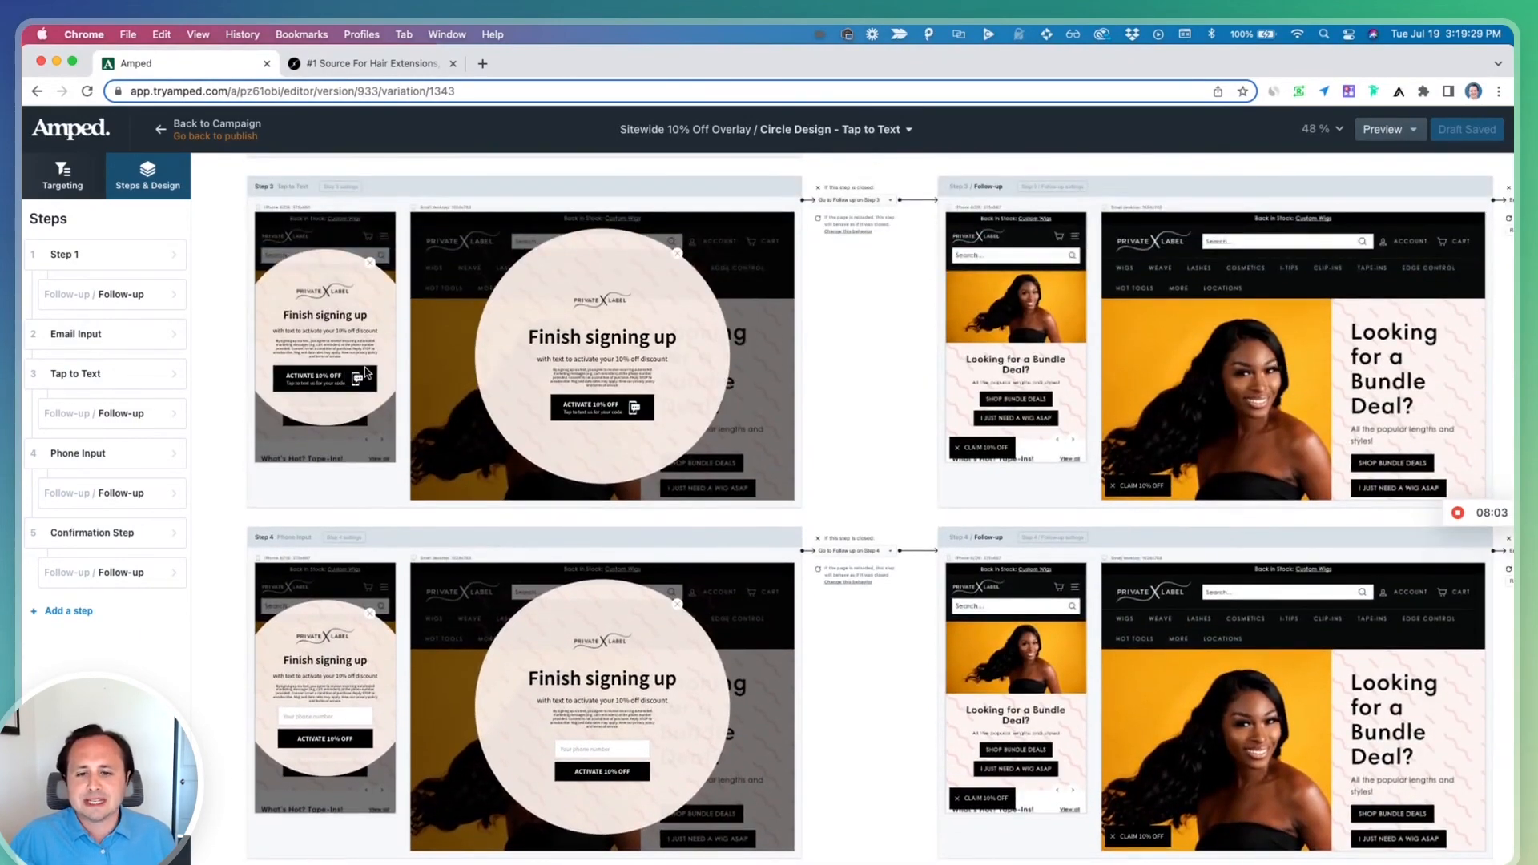
{"action": "scroll", "coordinate": [361, 376], "scroll_direction": "down", "scroll_amount": 7}
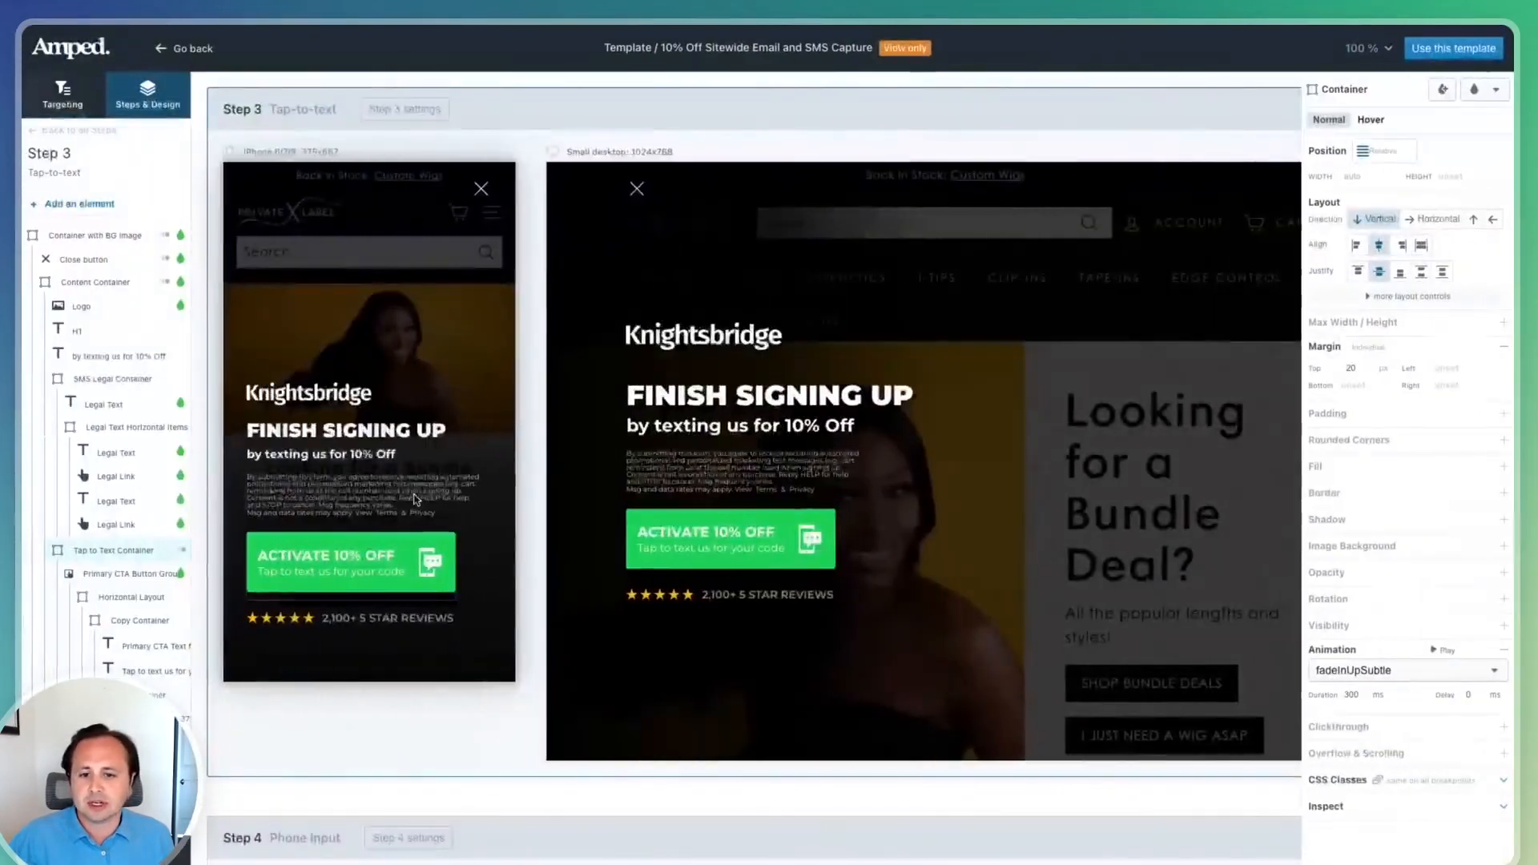
{"action": "scroll", "coordinate": [416, 501], "scroll_direction": "down", "scroll_amount": 4}
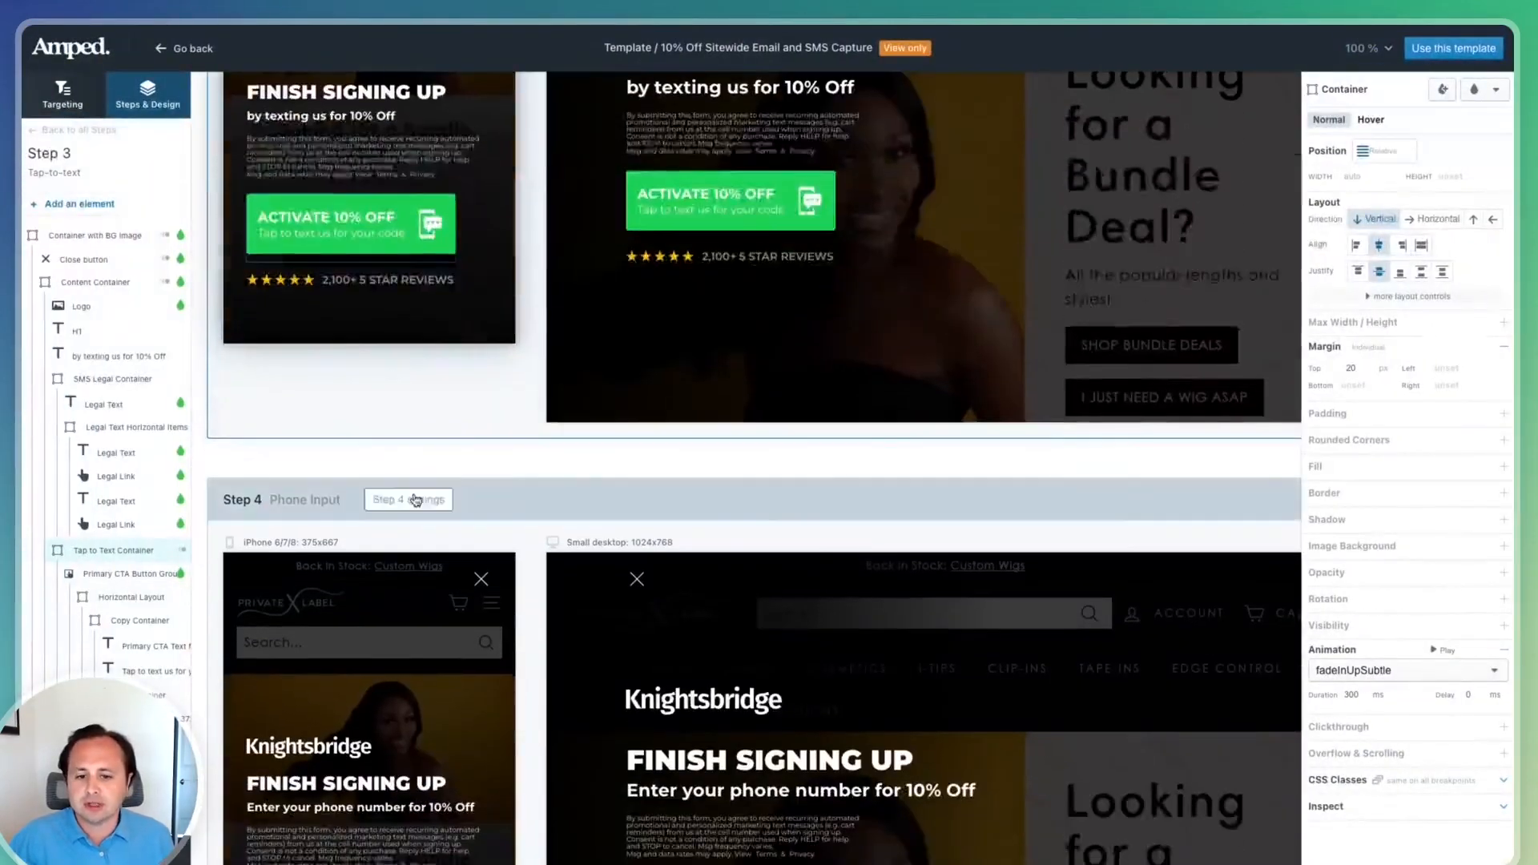
{"action": "scroll", "coordinate": [416, 501], "scroll_direction": "down", "scroll_amount": 4}
{"action": "scroll", "coordinate": [414, 506], "scroll_direction": "down", "scroll_amount": 8}
{"action": "scroll", "coordinate": [412, 579], "scroll_direction": "up", "scroll_amount": 5}
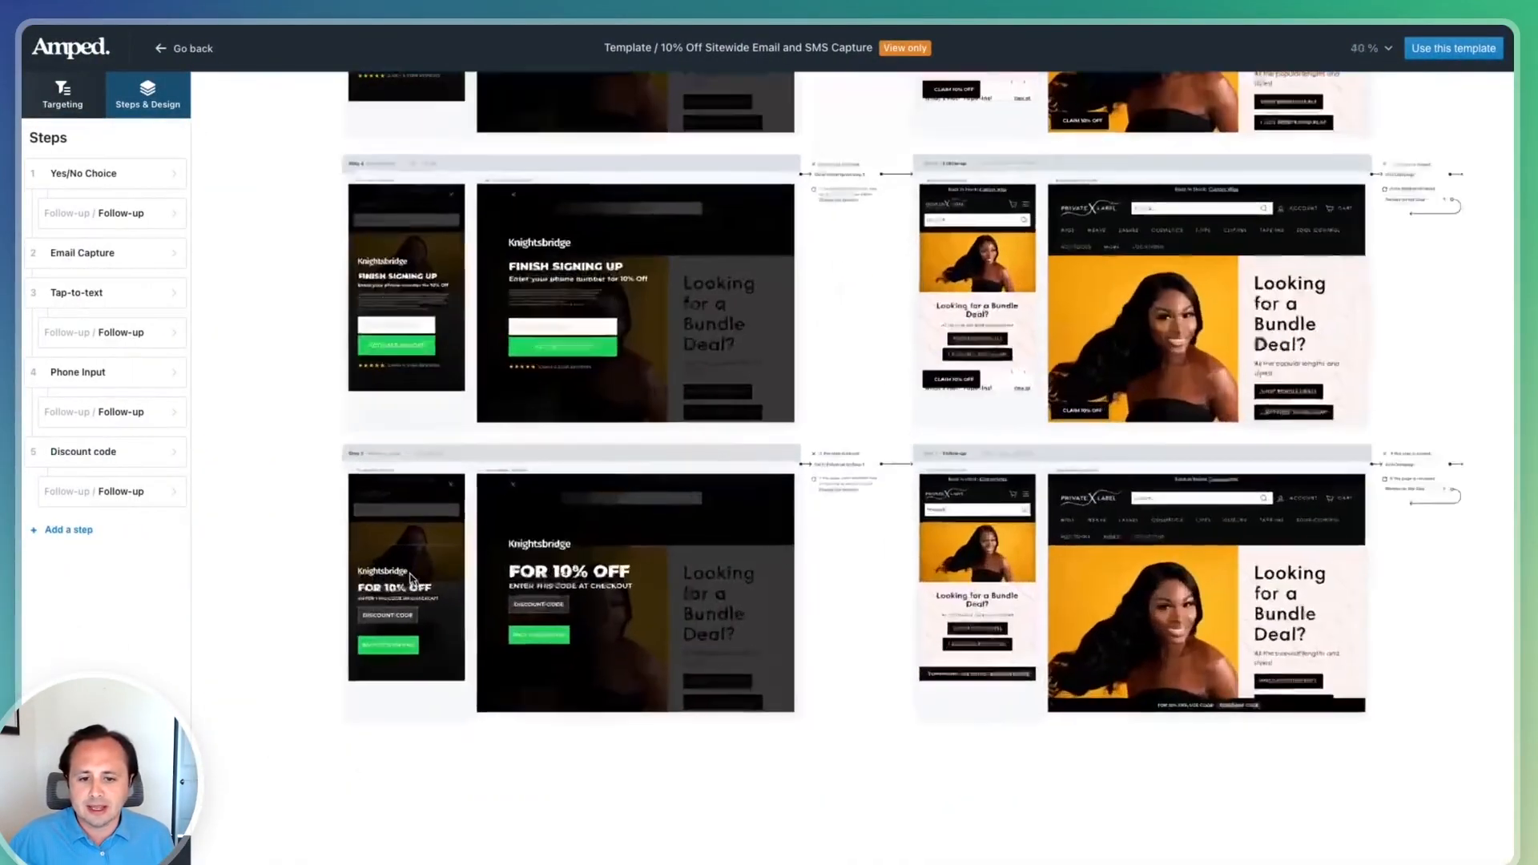
{"action": "scroll", "coordinate": [413, 581], "scroll_direction": "up", "scroll_amount": 1}
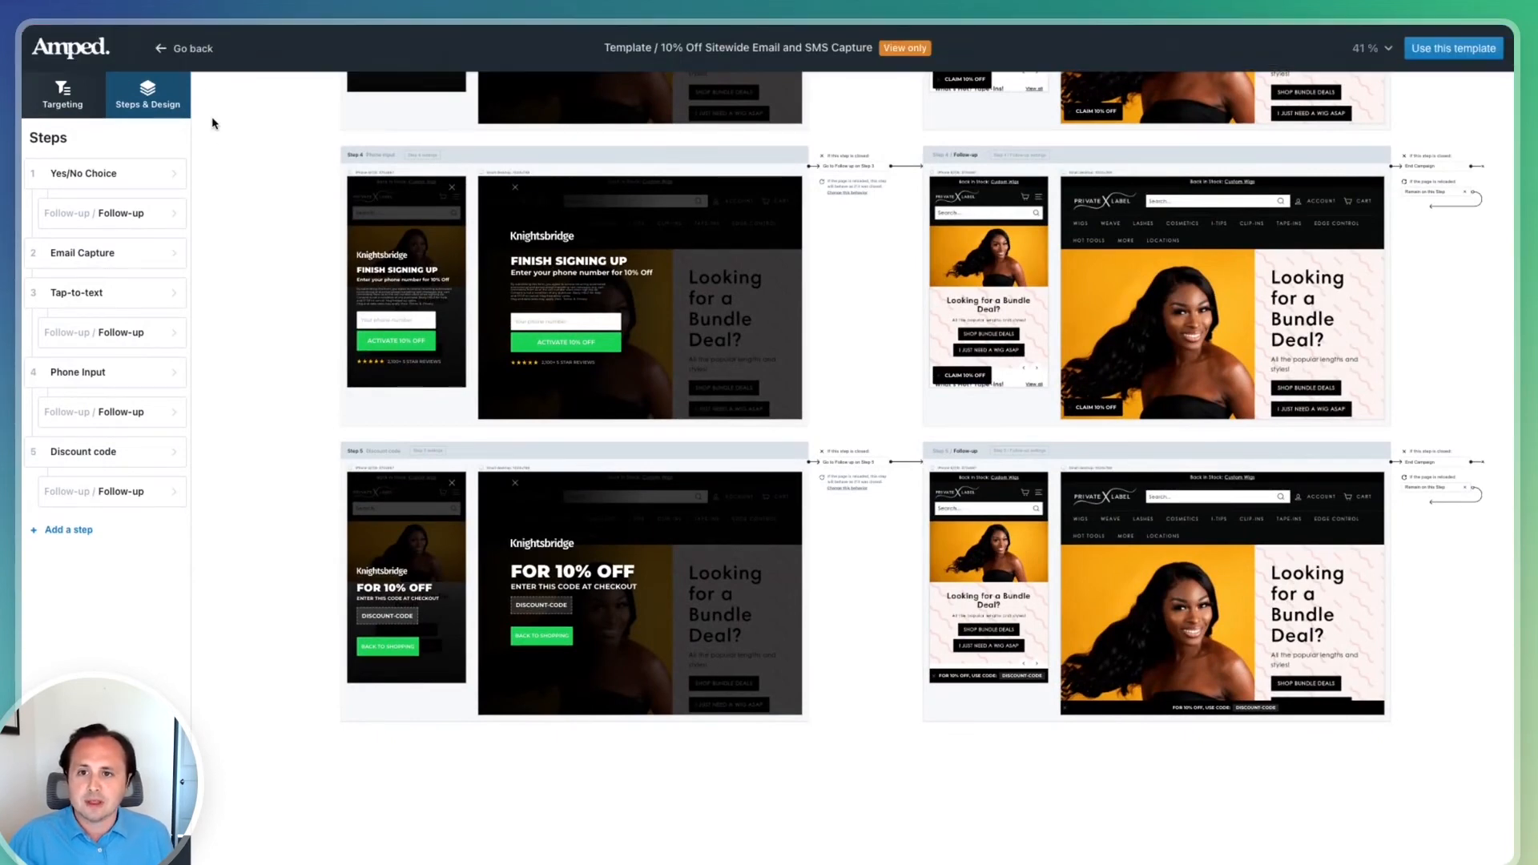
In the Knightsbridge template builder, change the SMS consent type to Reply "Y" required and open its preview
{"action": "mouse_move", "coordinate": [128, 34]}
{"action": "left_click", "coordinate": [74, 55]}
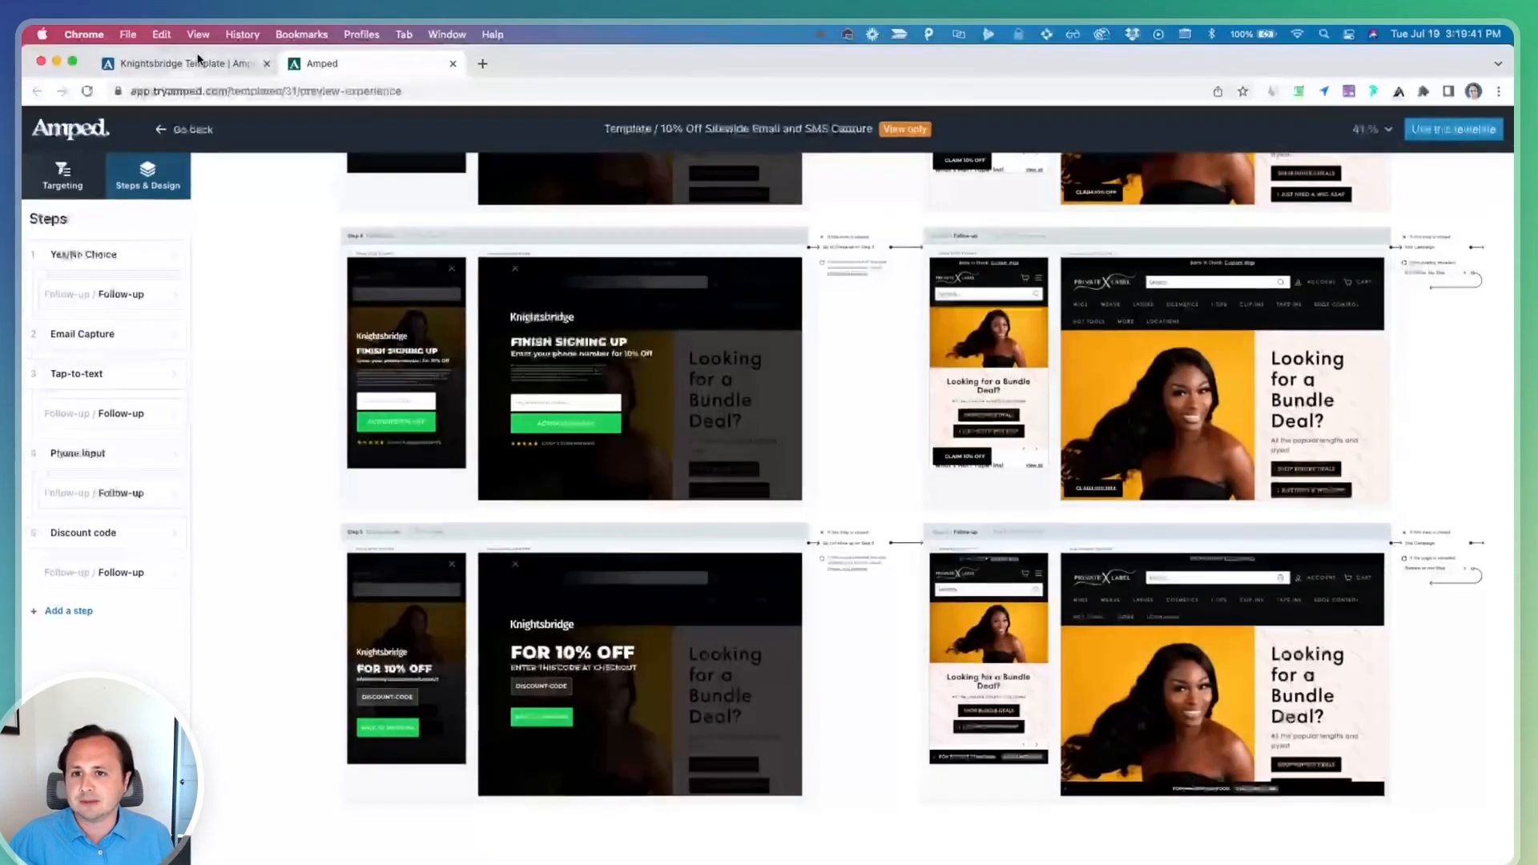
{"action": "left_click", "coordinate": [156, 65]}
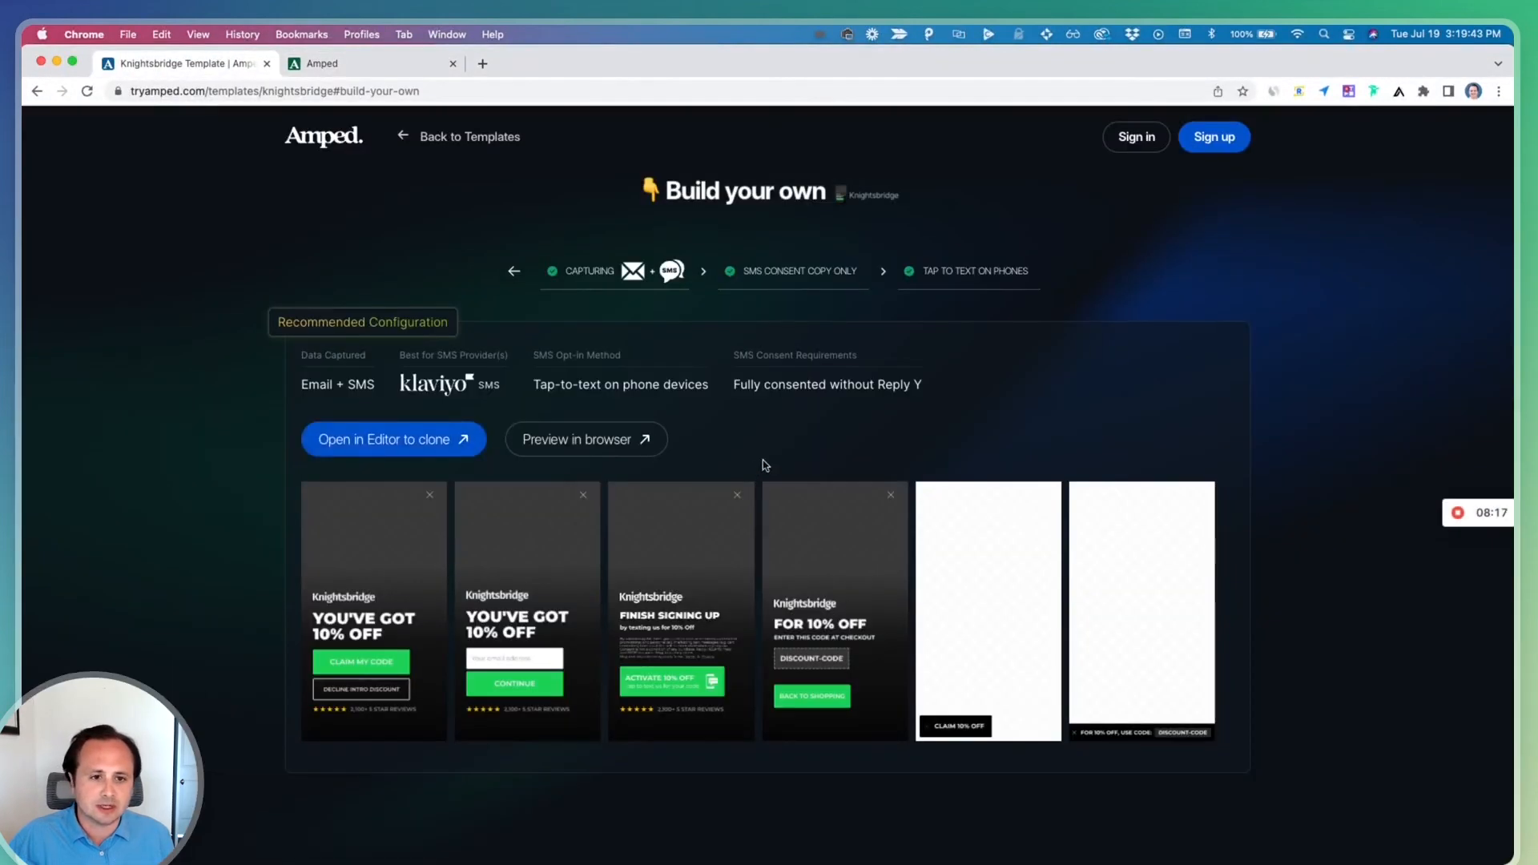
{"action": "left_click", "coordinate": [825, 278]}
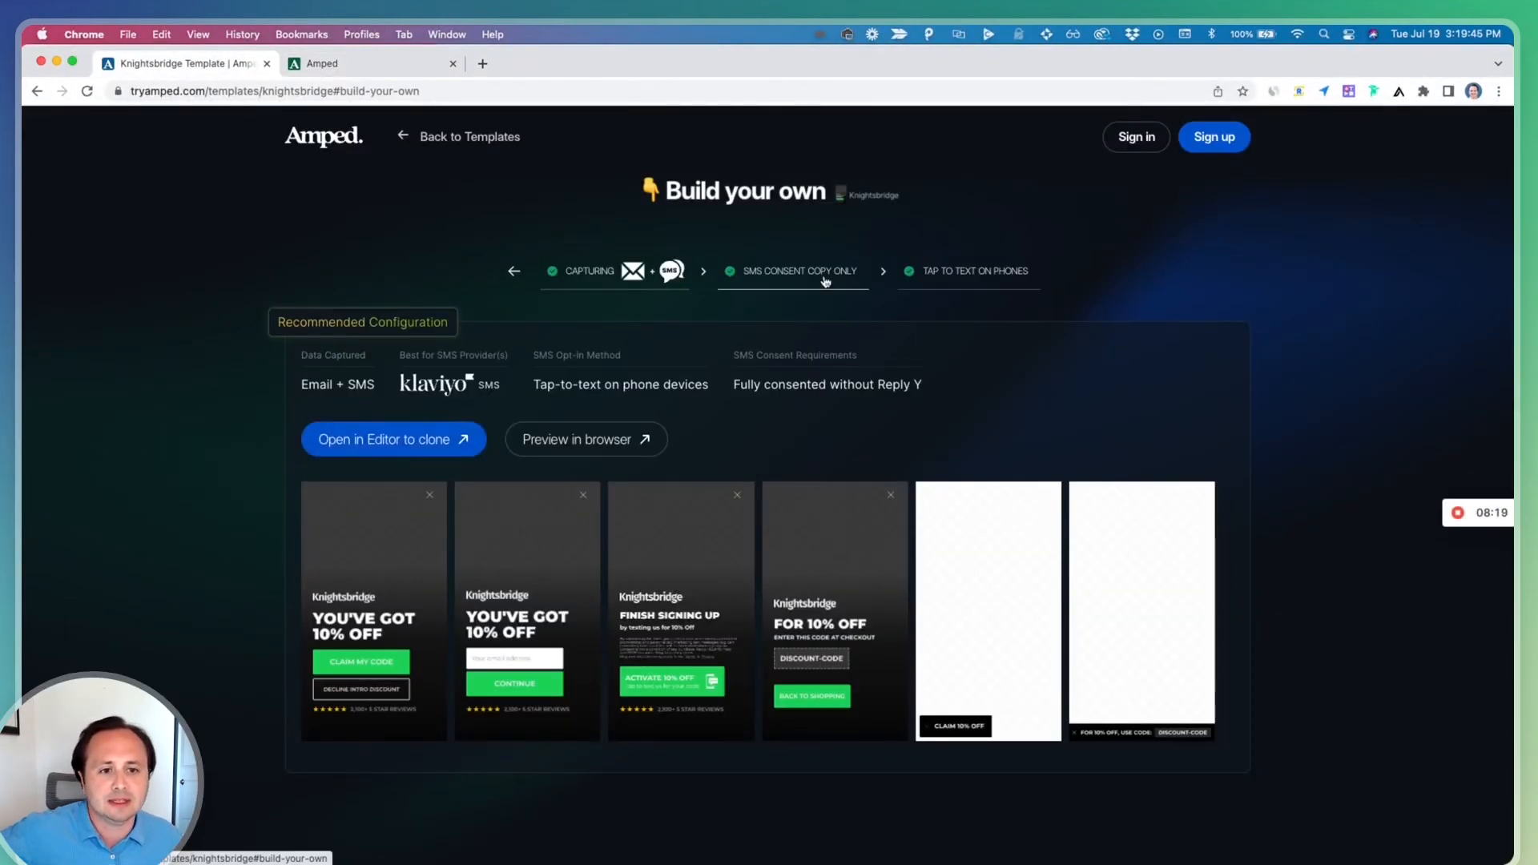
{"action": "left_click", "coordinate": [1056, 591]}
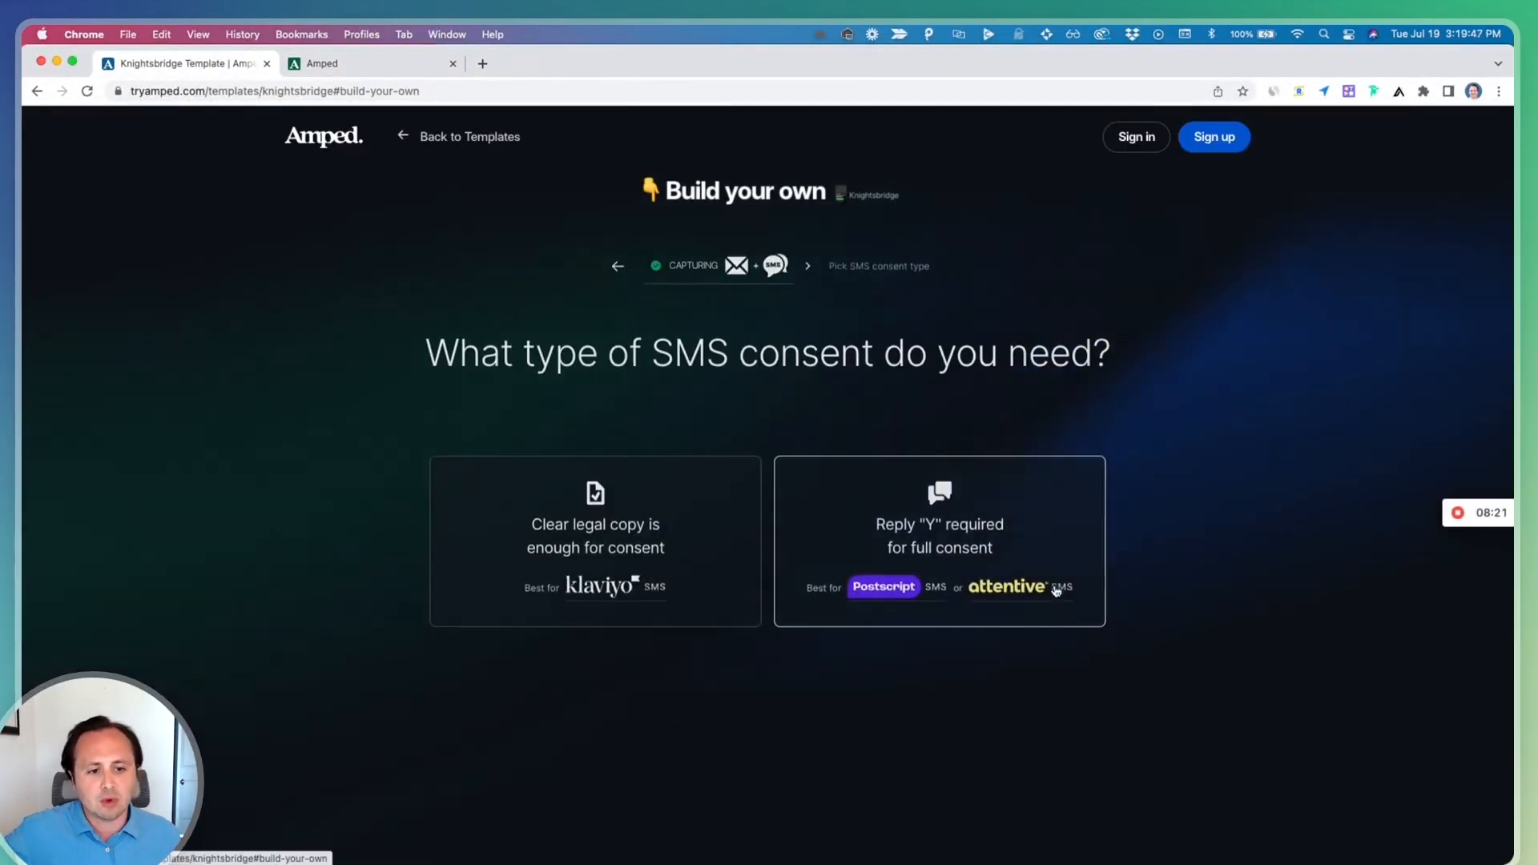
{"action": "left_click", "coordinate": [985, 515]}
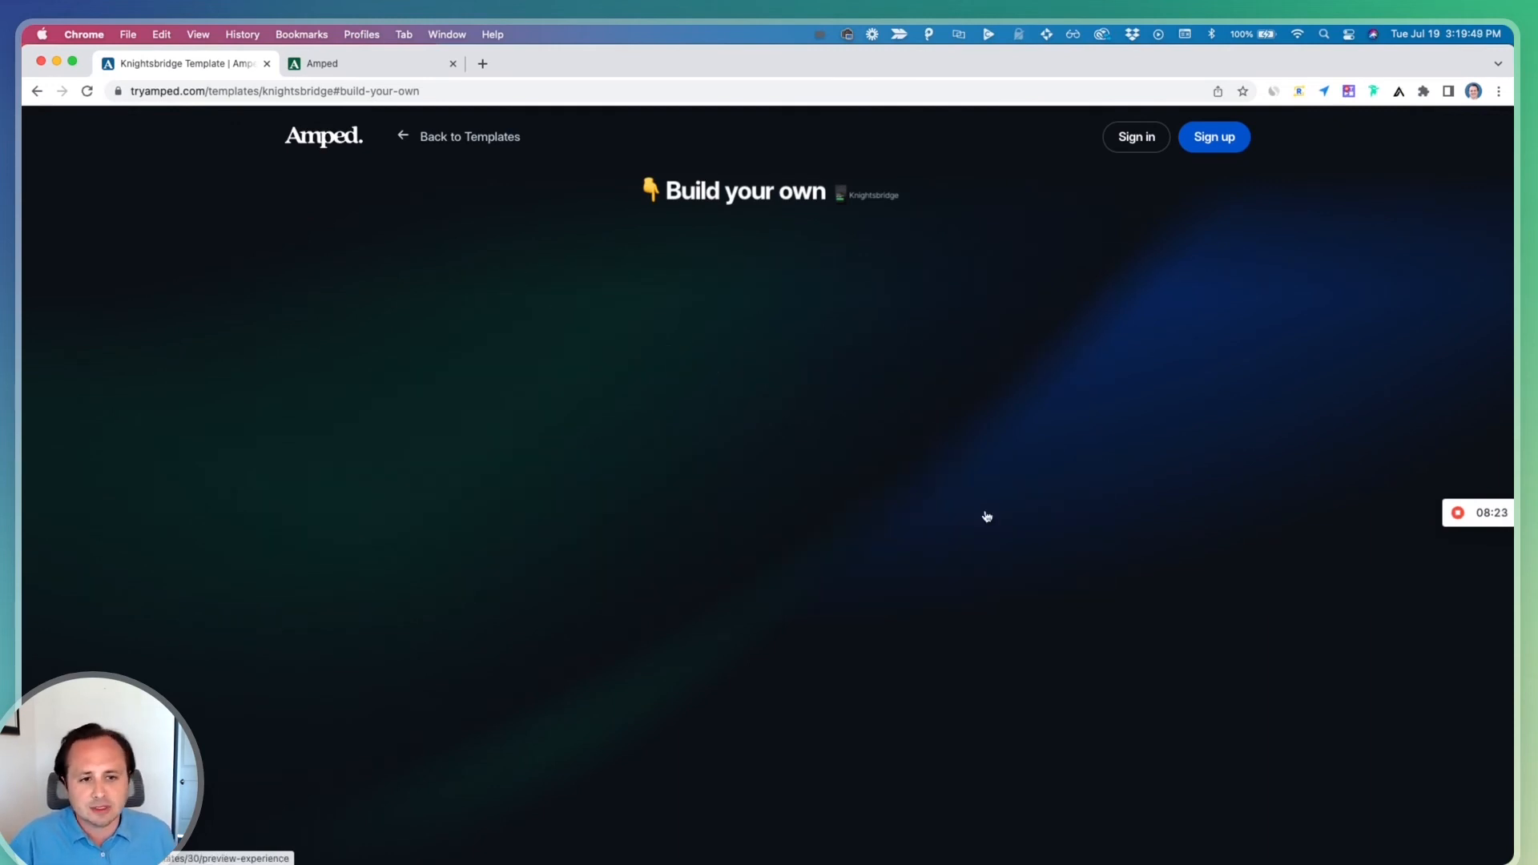
{"action": "left_click", "coordinate": [407, 440]}
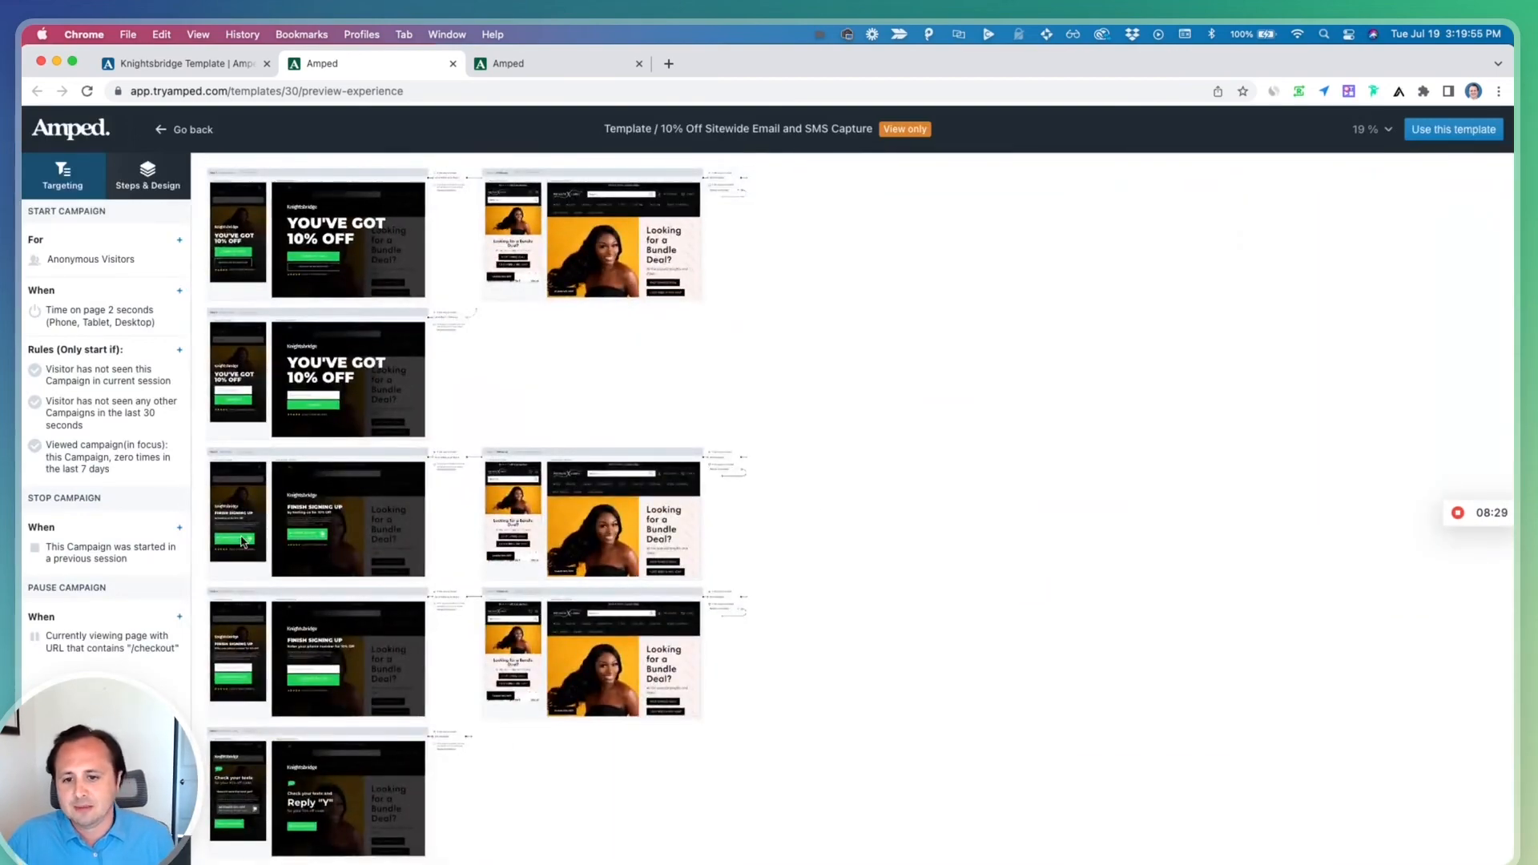
Examine the Reply "Y" template's steps, including the tap-to-text and Check your texts screens
{"action": "scroll", "coordinate": [242, 542], "scroll_direction": "up", "scroll_amount": 5}
{"action": "scroll", "coordinate": [243, 541], "scroll_direction": "up", "scroll_amount": 3}
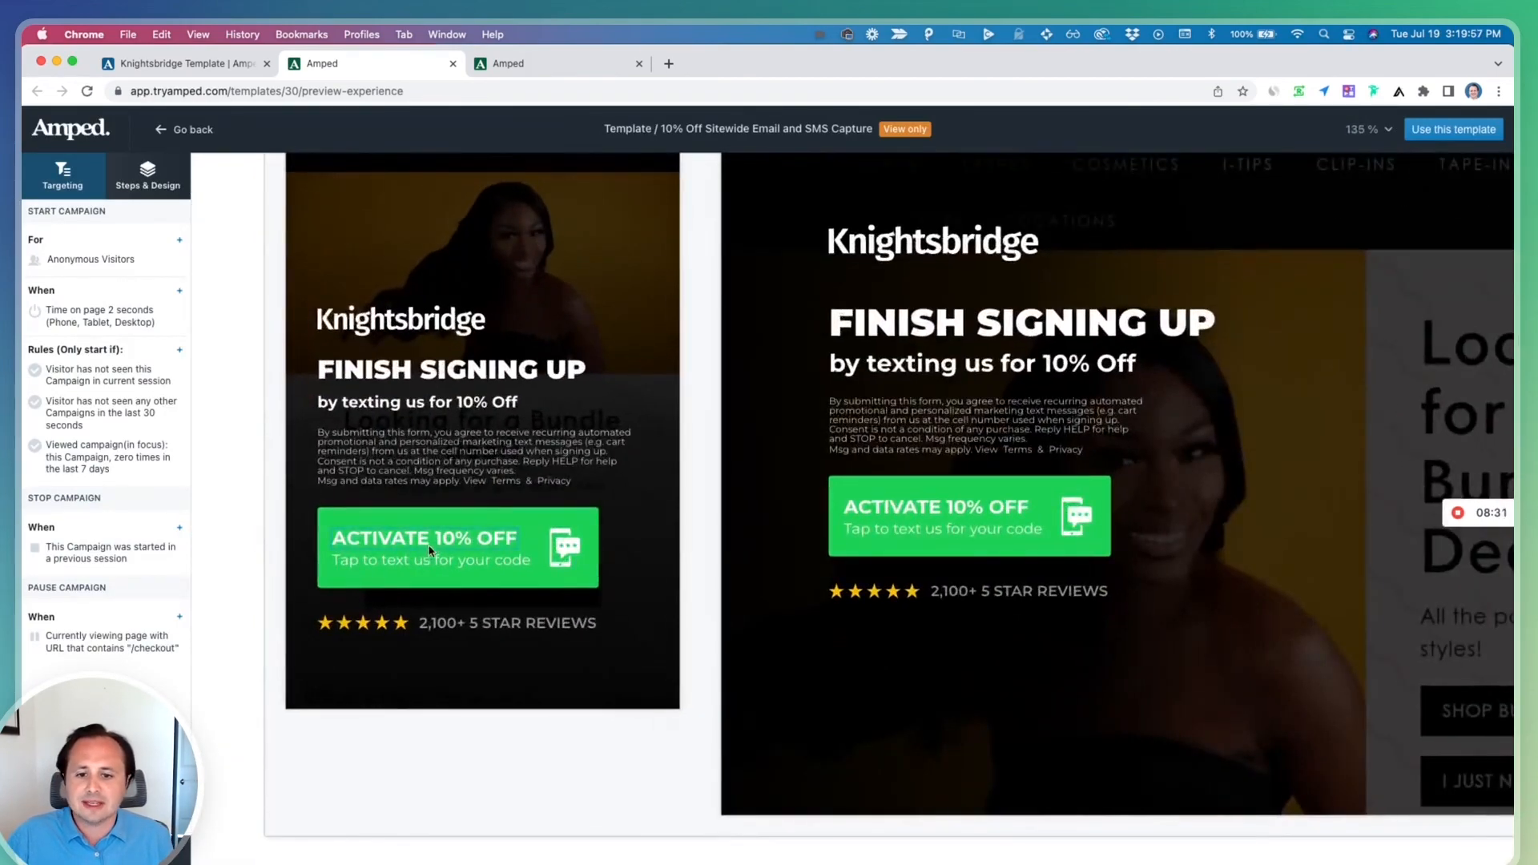
{"action": "scroll", "coordinate": [421, 523], "scroll_direction": "right", "scroll_amount": 1}
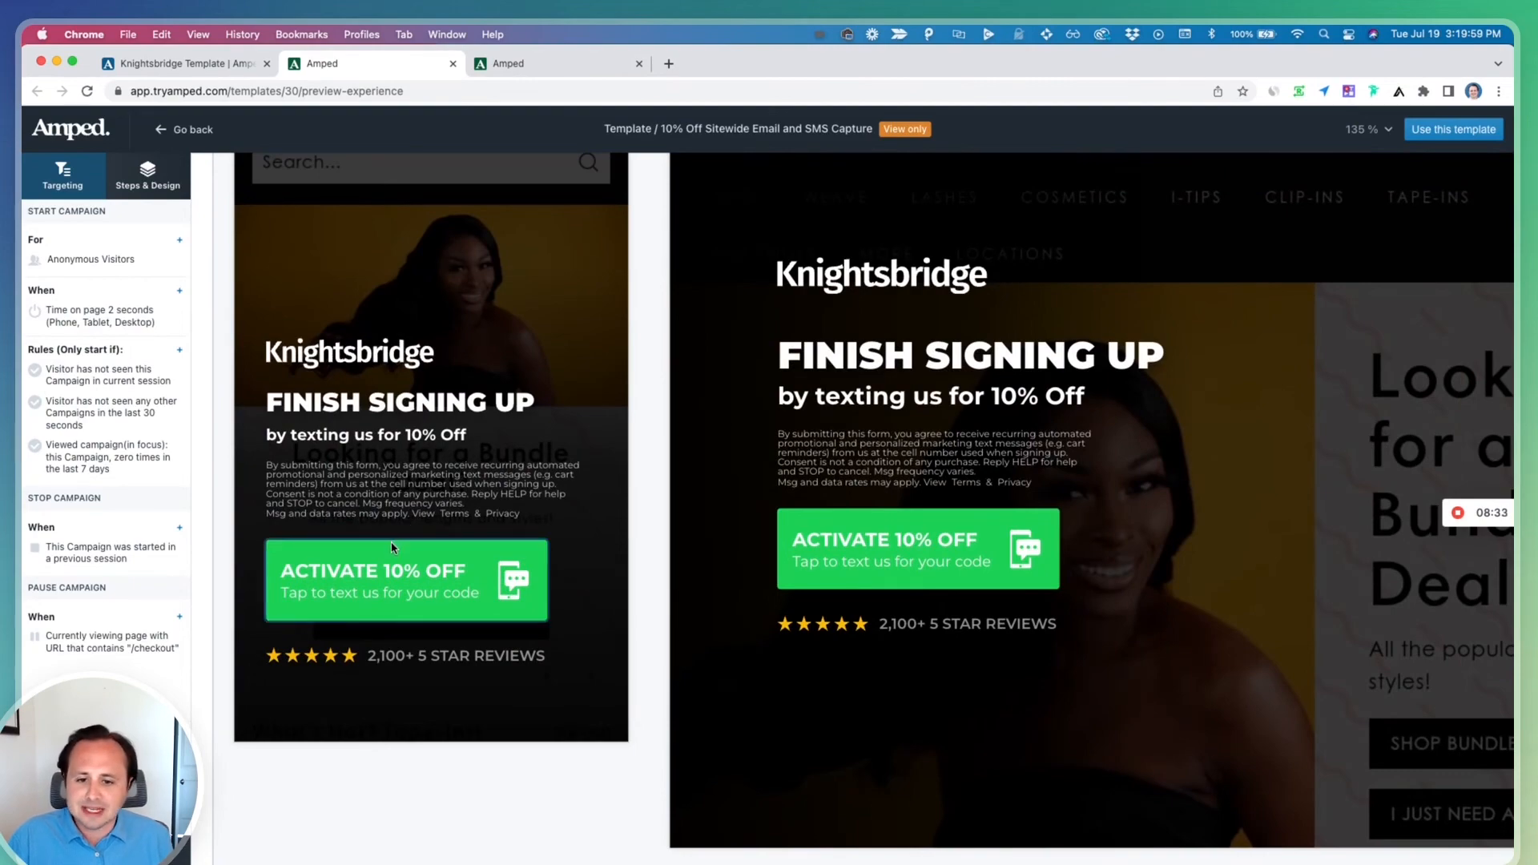
{"action": "scroll", "coordinate": [391, 545], "scroll_direction": "down", "scroll_amount": 10}
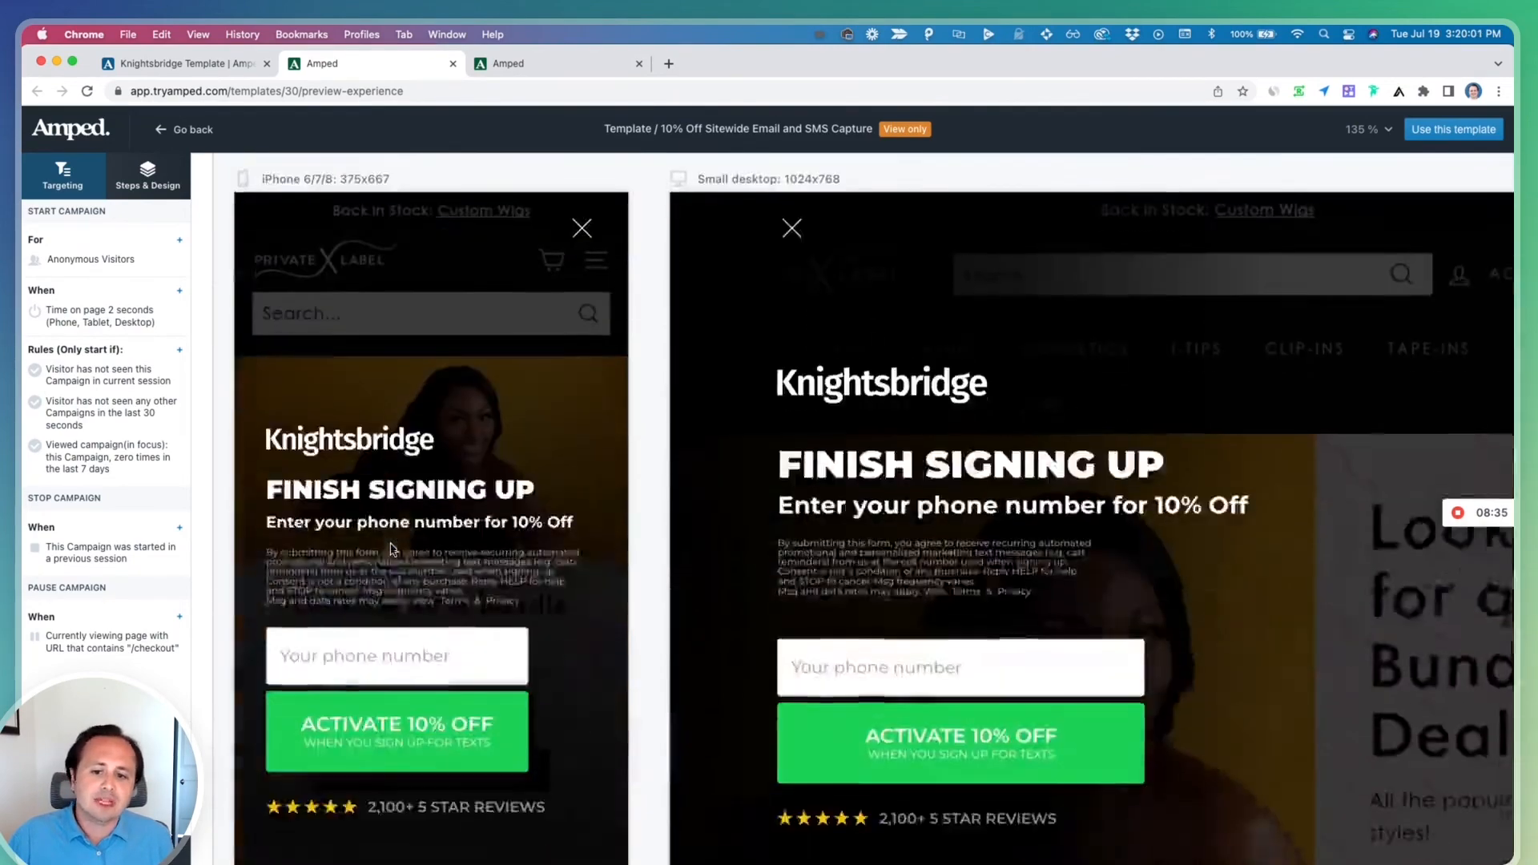
{"action": "scroll", "coordinate": [390, 545], "scroll_direction": "down", "scroll_amount": 5}
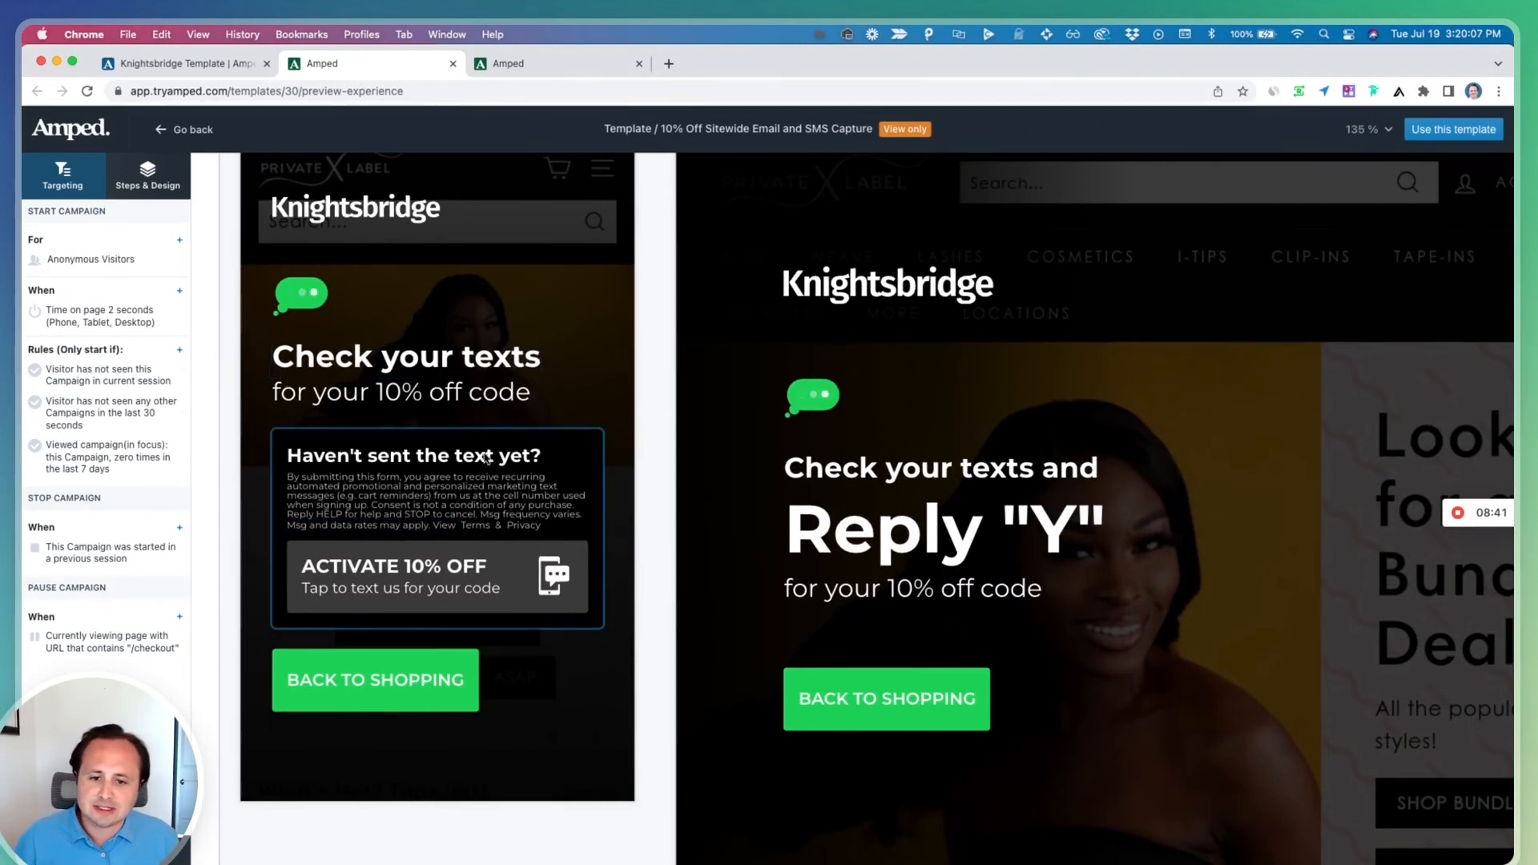
{"action": "scroll", "coordinate": [565, 555], "scroll_direction": "right", "scroll_amount": 1}
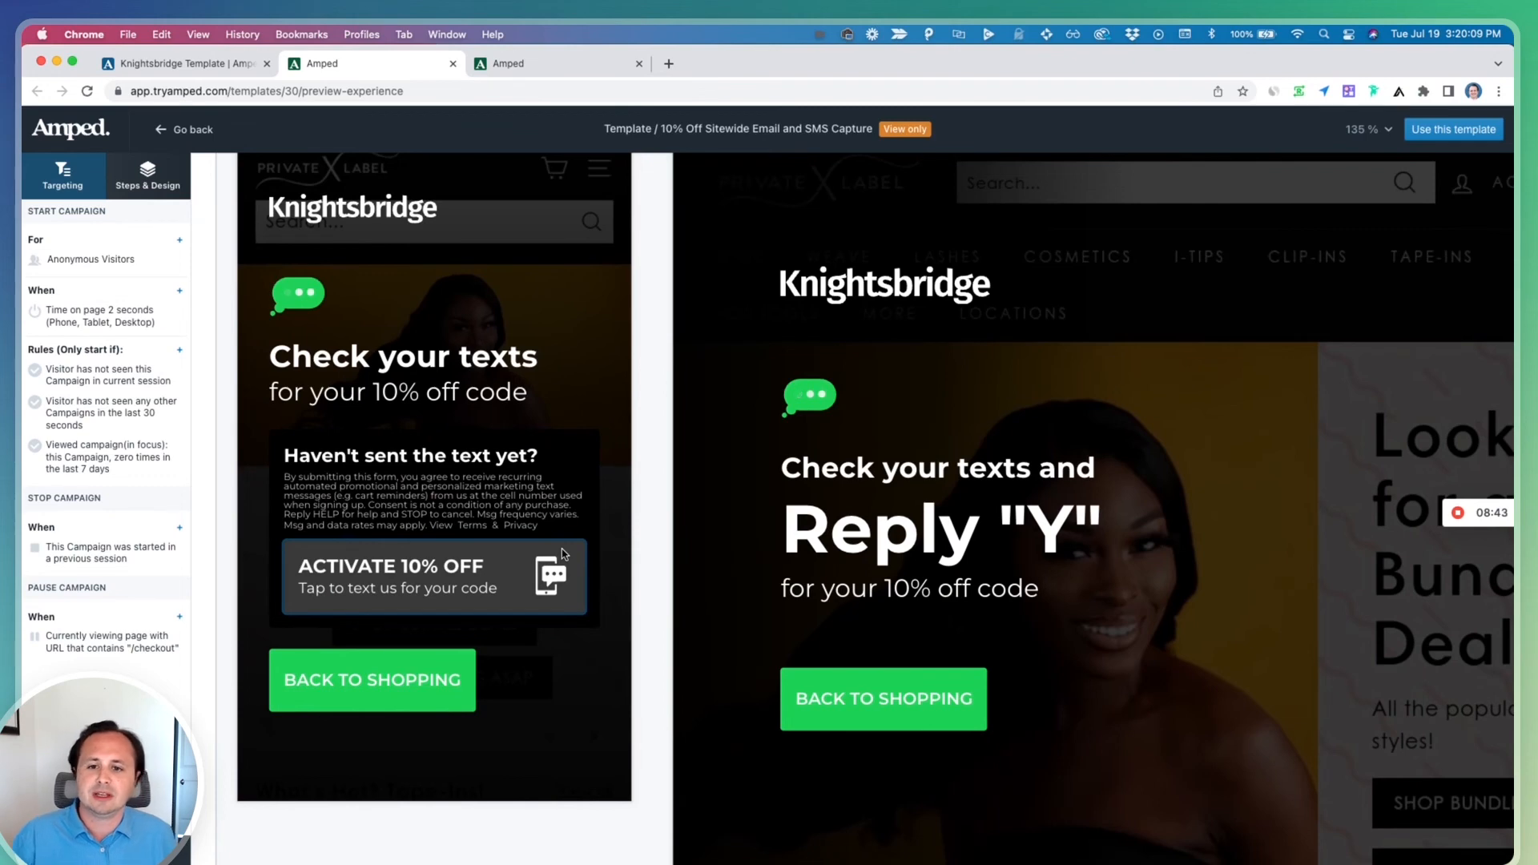
{"action": "scroll", "coordinate": [559, 553], "scroll_direction": "down", "scroll_amount": 5}
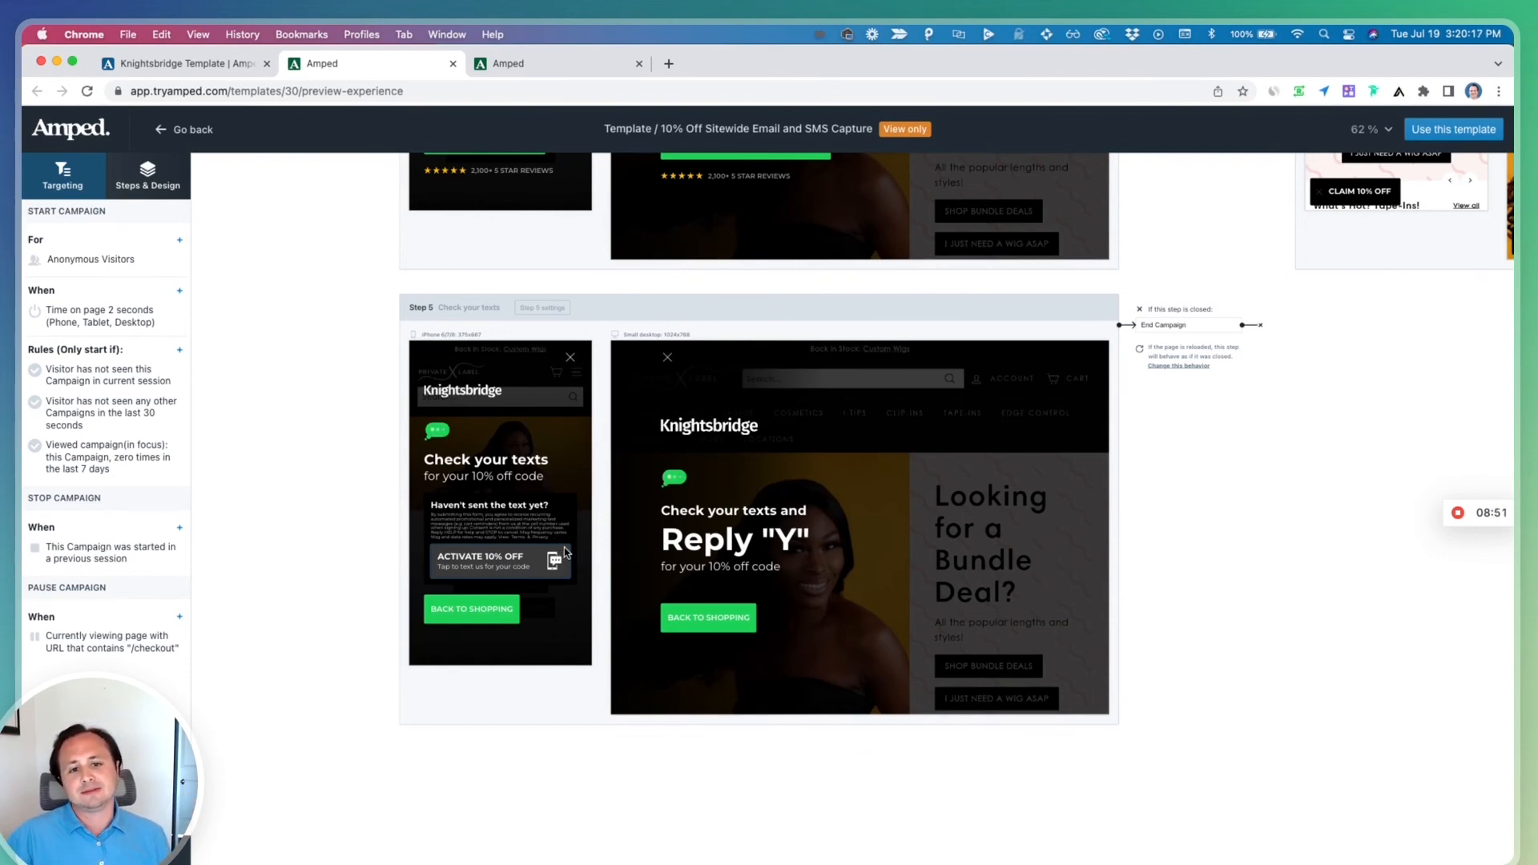
{"action": "scroll", "coordinate": [565, 552], "scroll_direction": "down", "scroll_amount": 5}
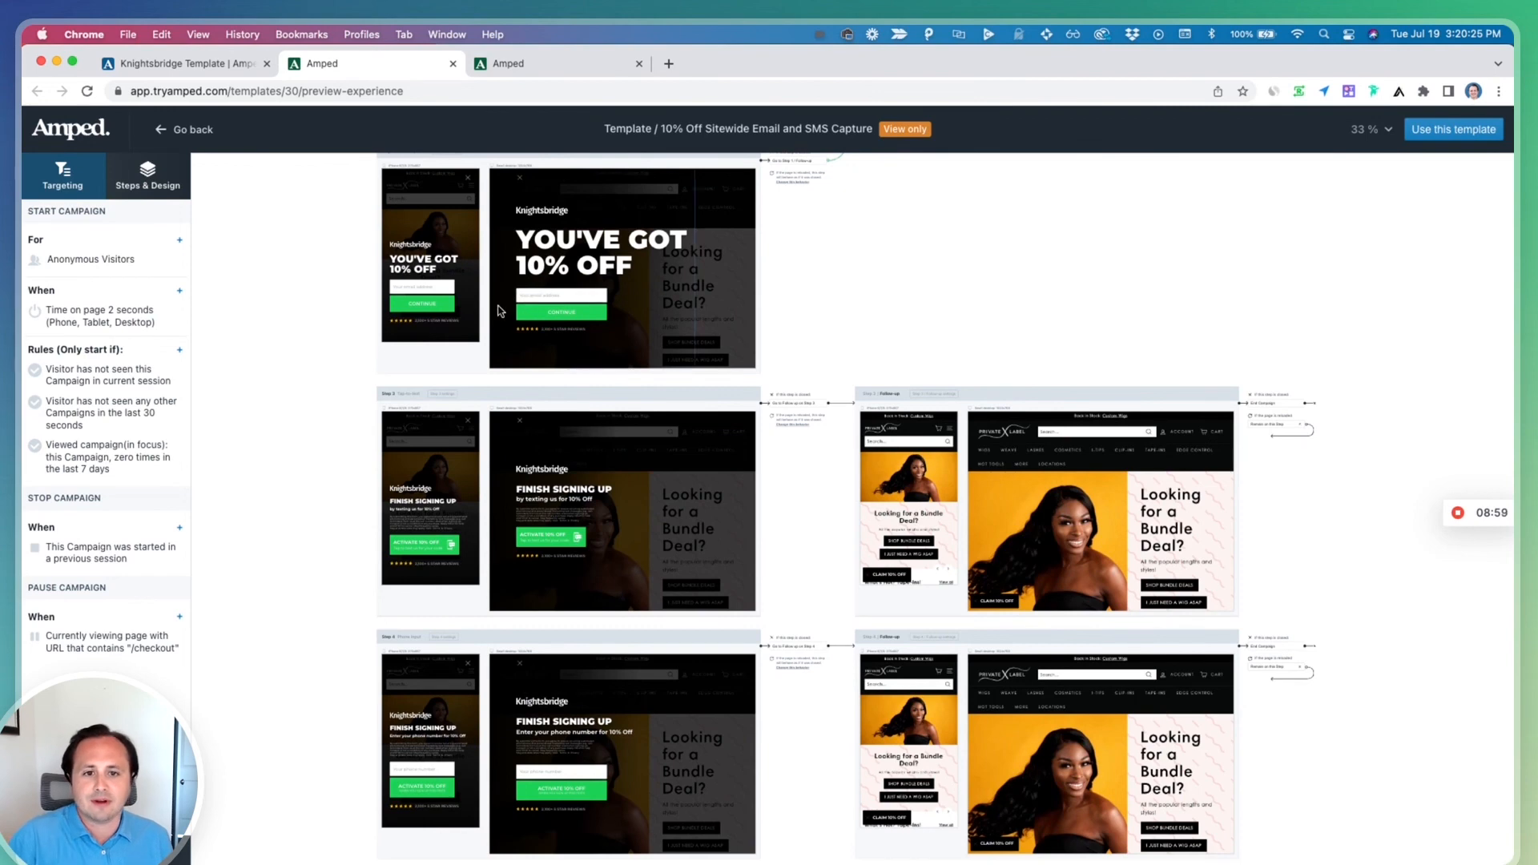
{"action": "scroll", "coordinate": [501, 310], "scroll_direction": "up", "scroll_amount": 5}
{"action": "scroll", "coordinate": [501, 310], "scroll_direction": "right", "scroll_amount": 3}
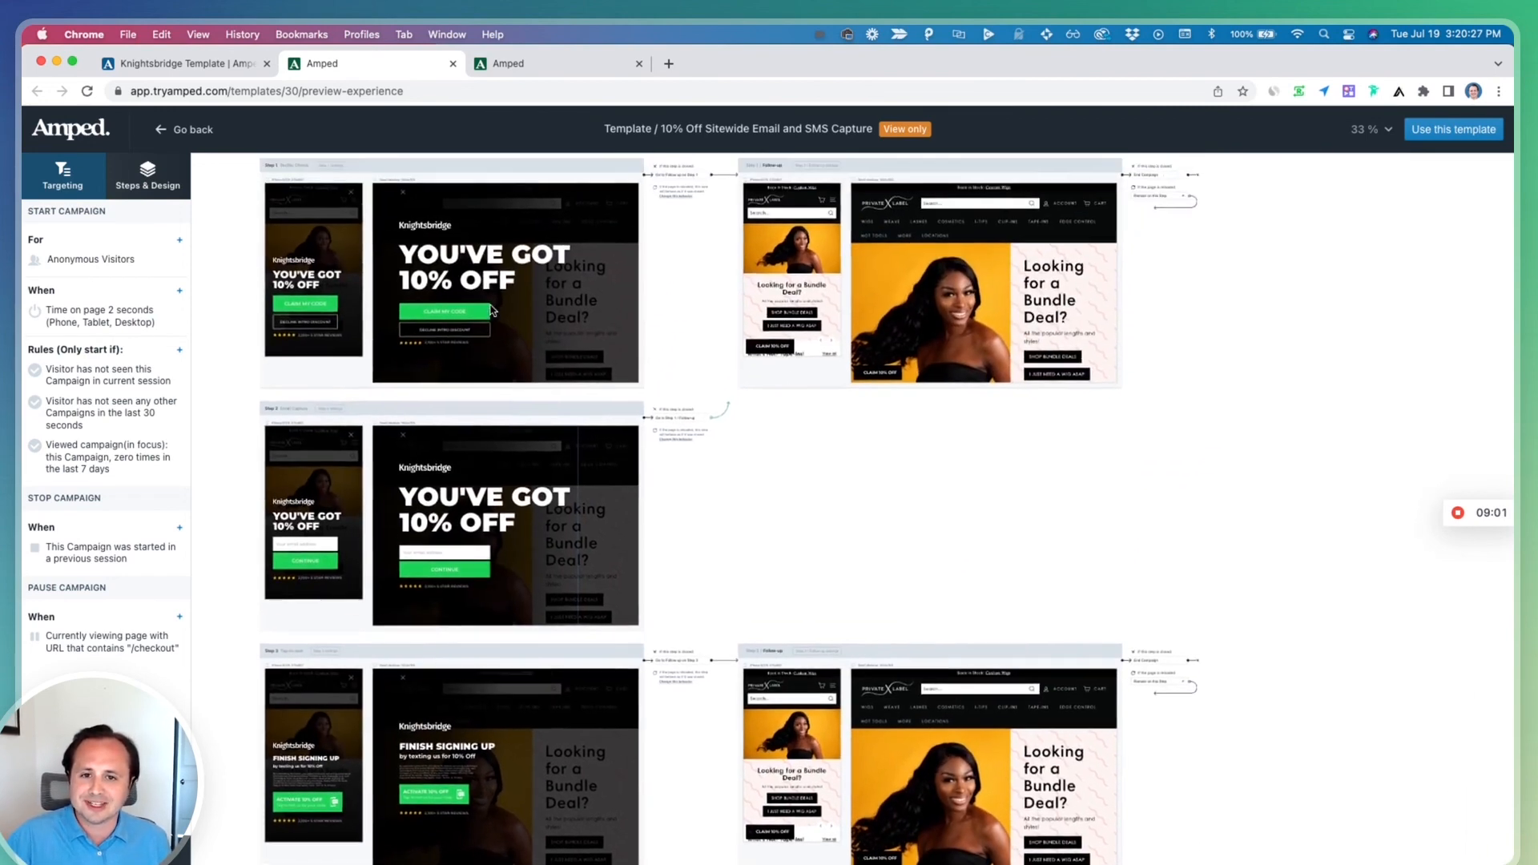
{"action": "scroll", "coordinate": [492, 310], "scroll_direction": "left", "scroll_amount": 1}
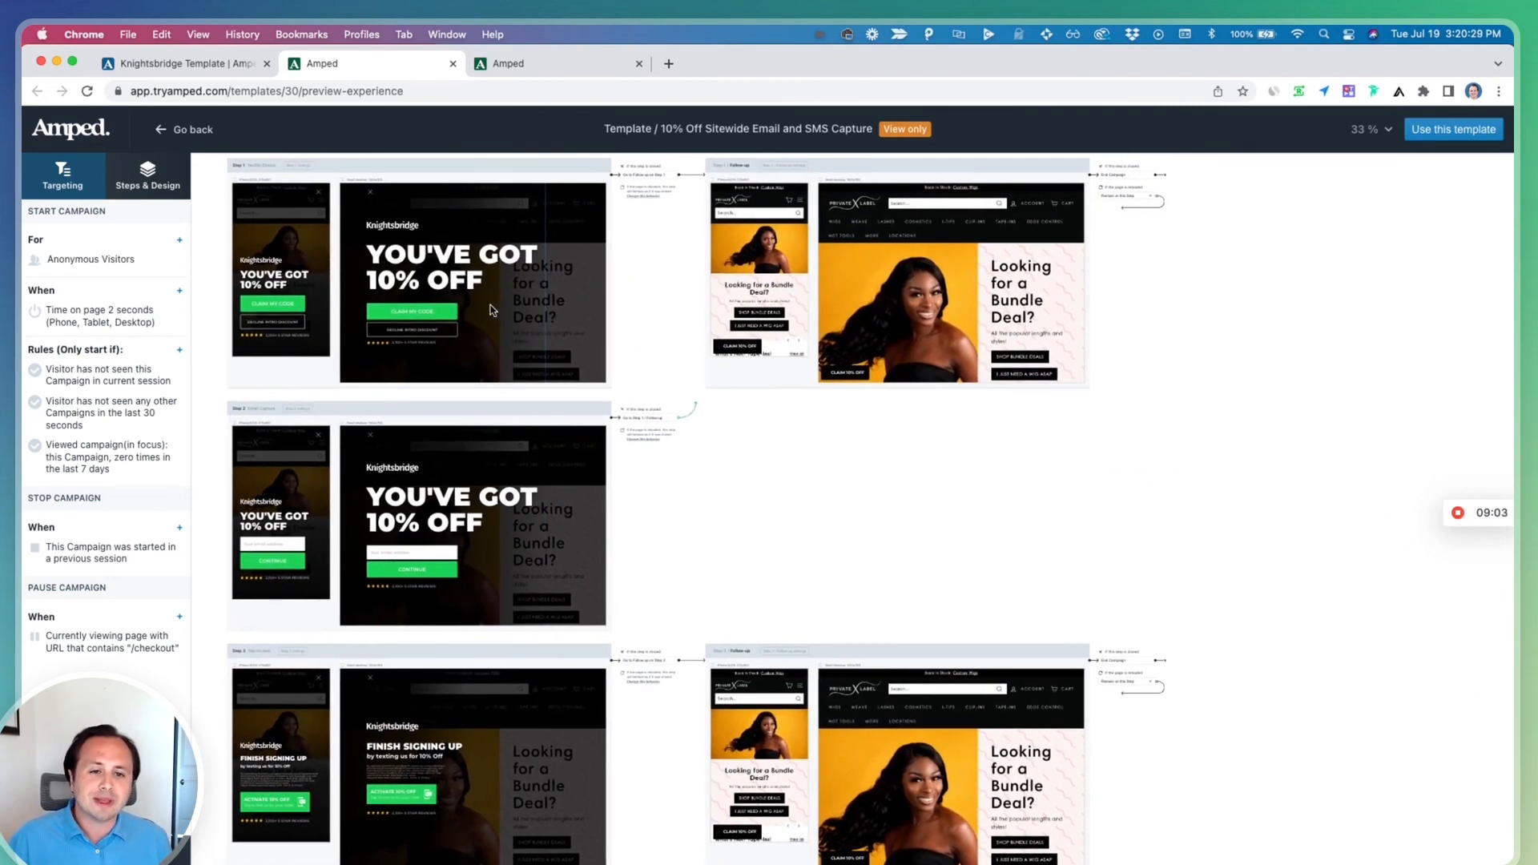